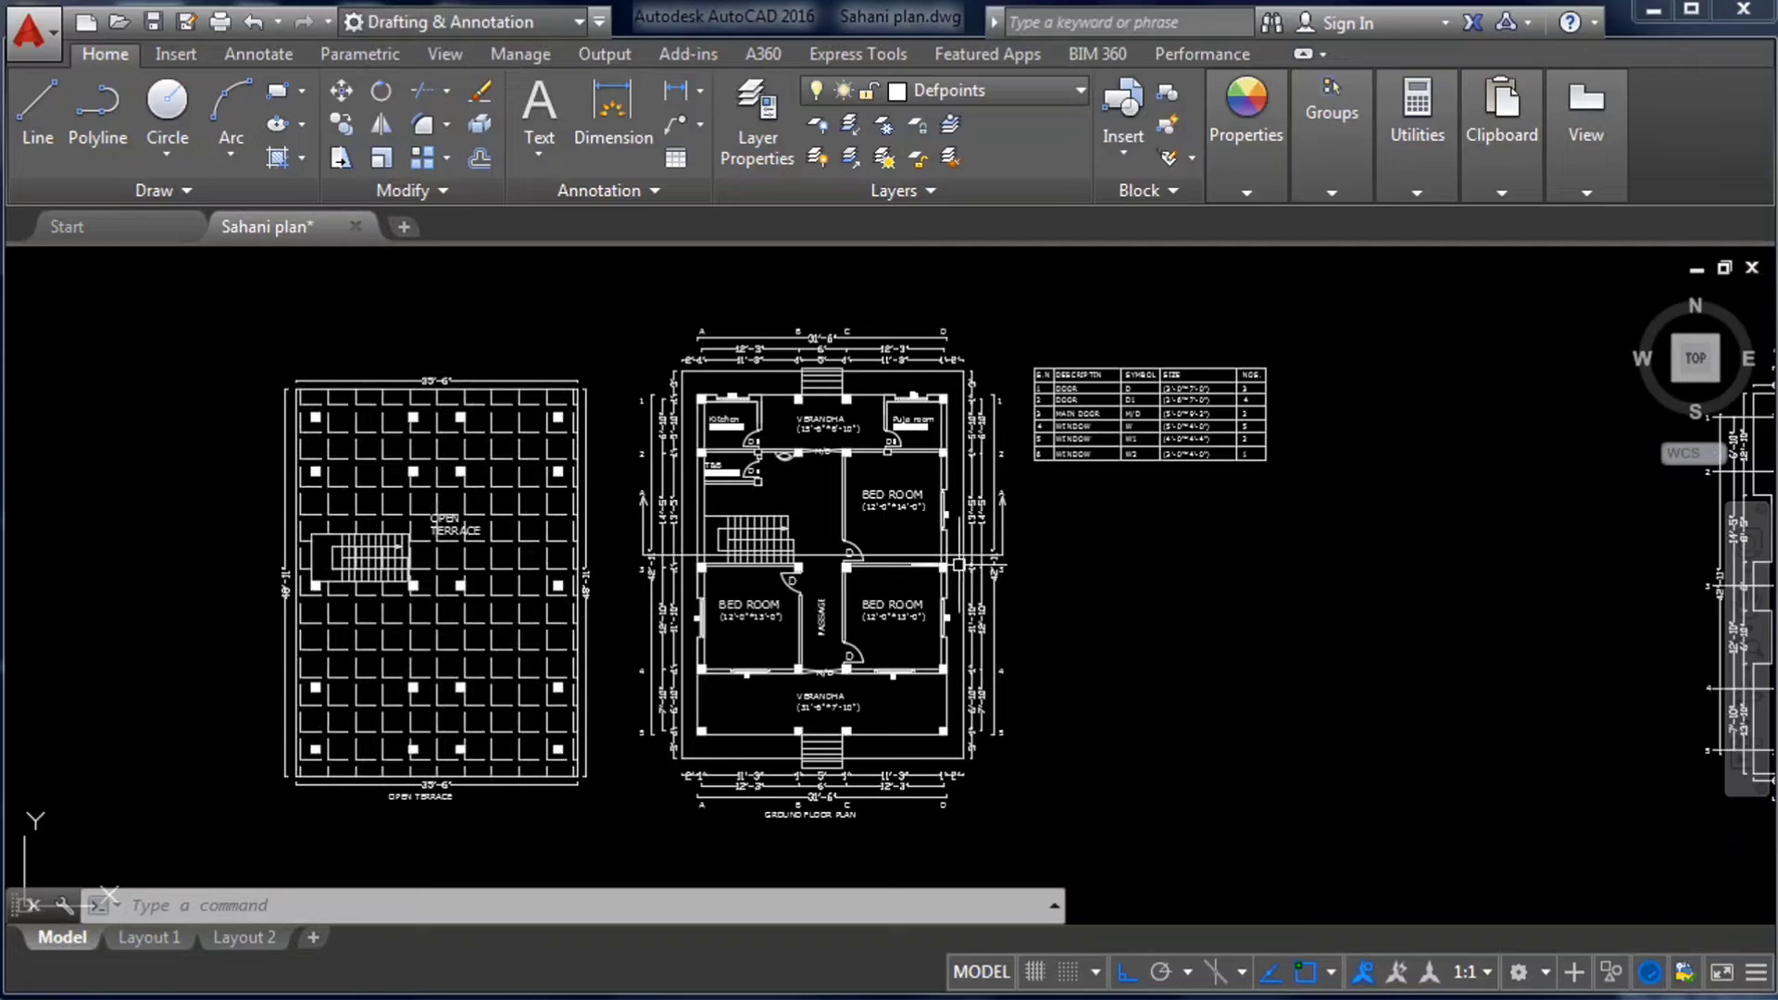
- Examine the ground floor plan, the open terrace plan and the door and window schedule in model space
scroll(1028, 472, "down", 2)
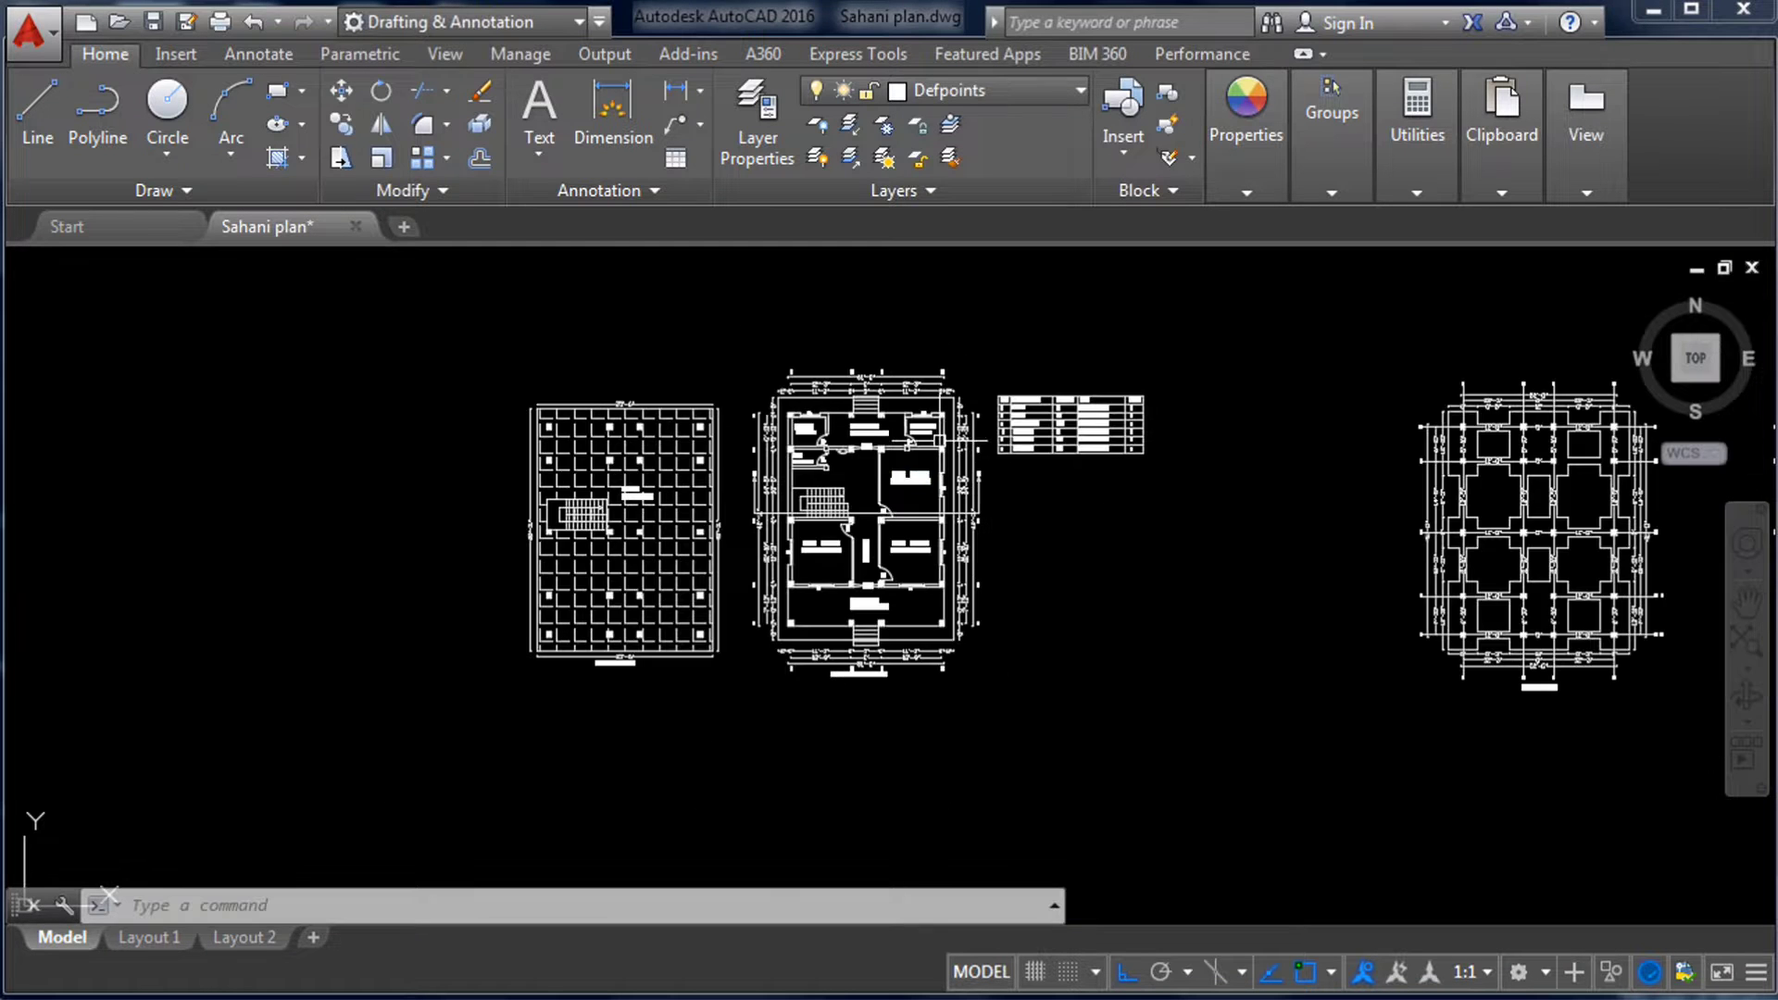
scroll(875, 535, "up", 2)
scroll(886, 544, "up", 2)
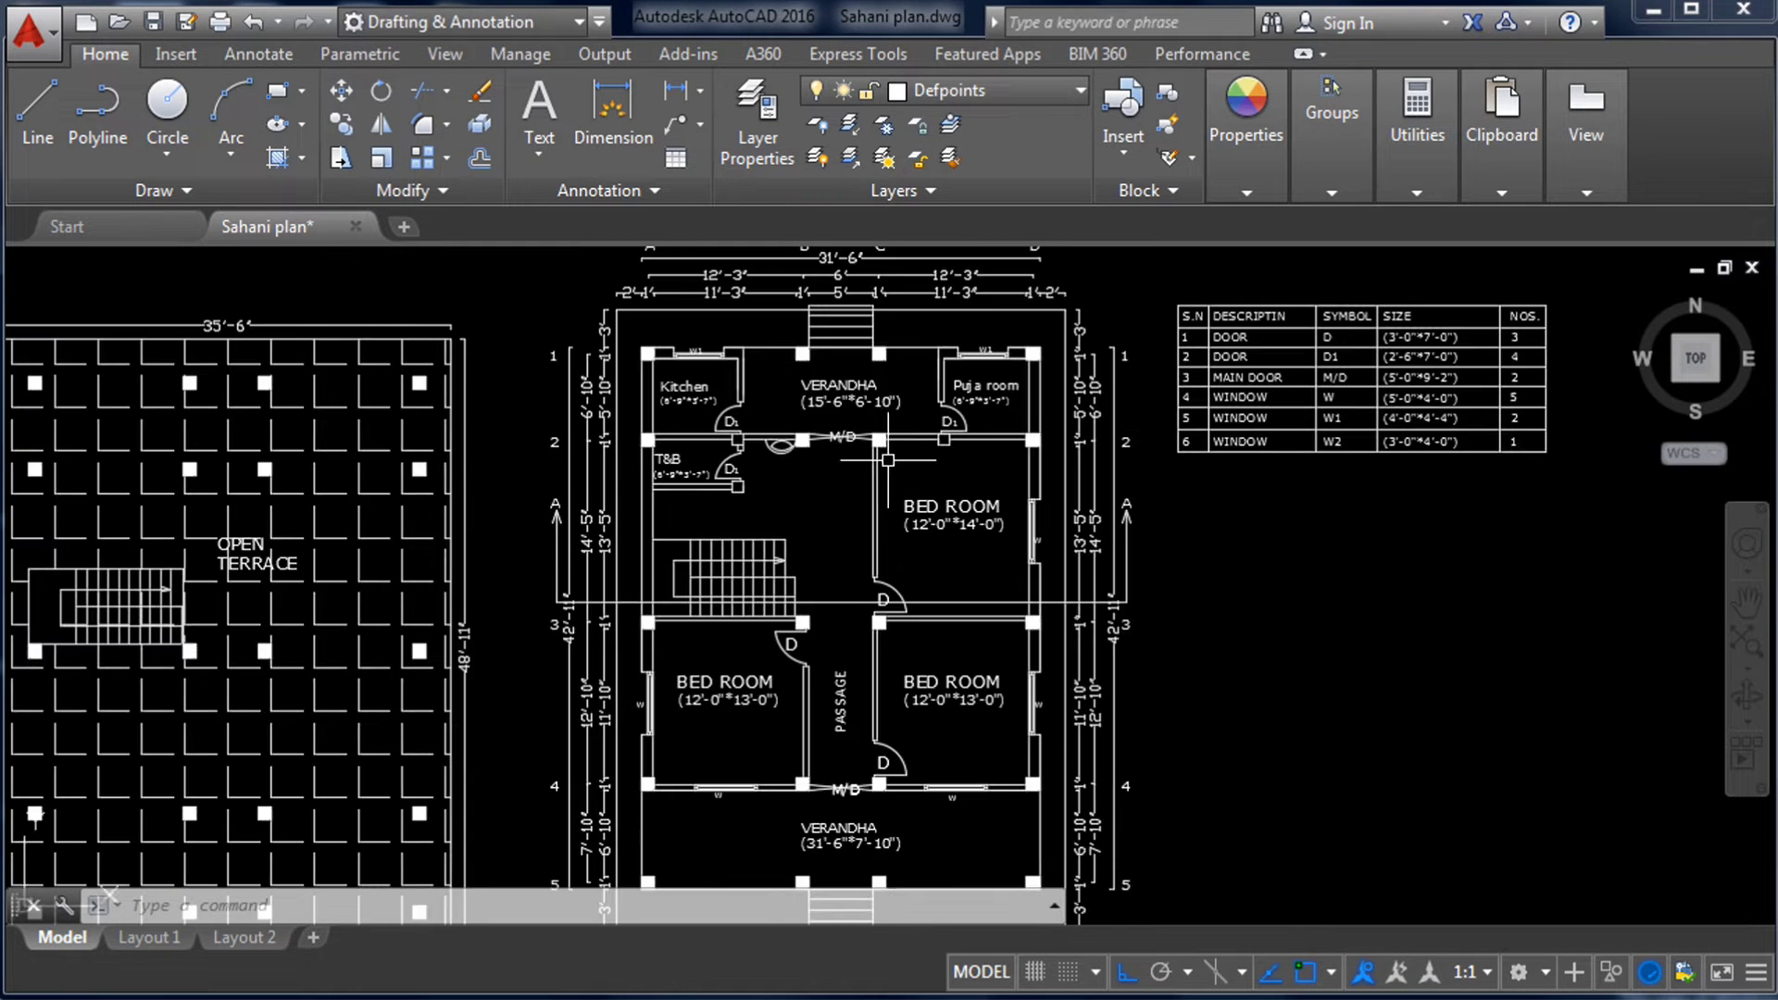
scroll(887, 460, "down", 2)
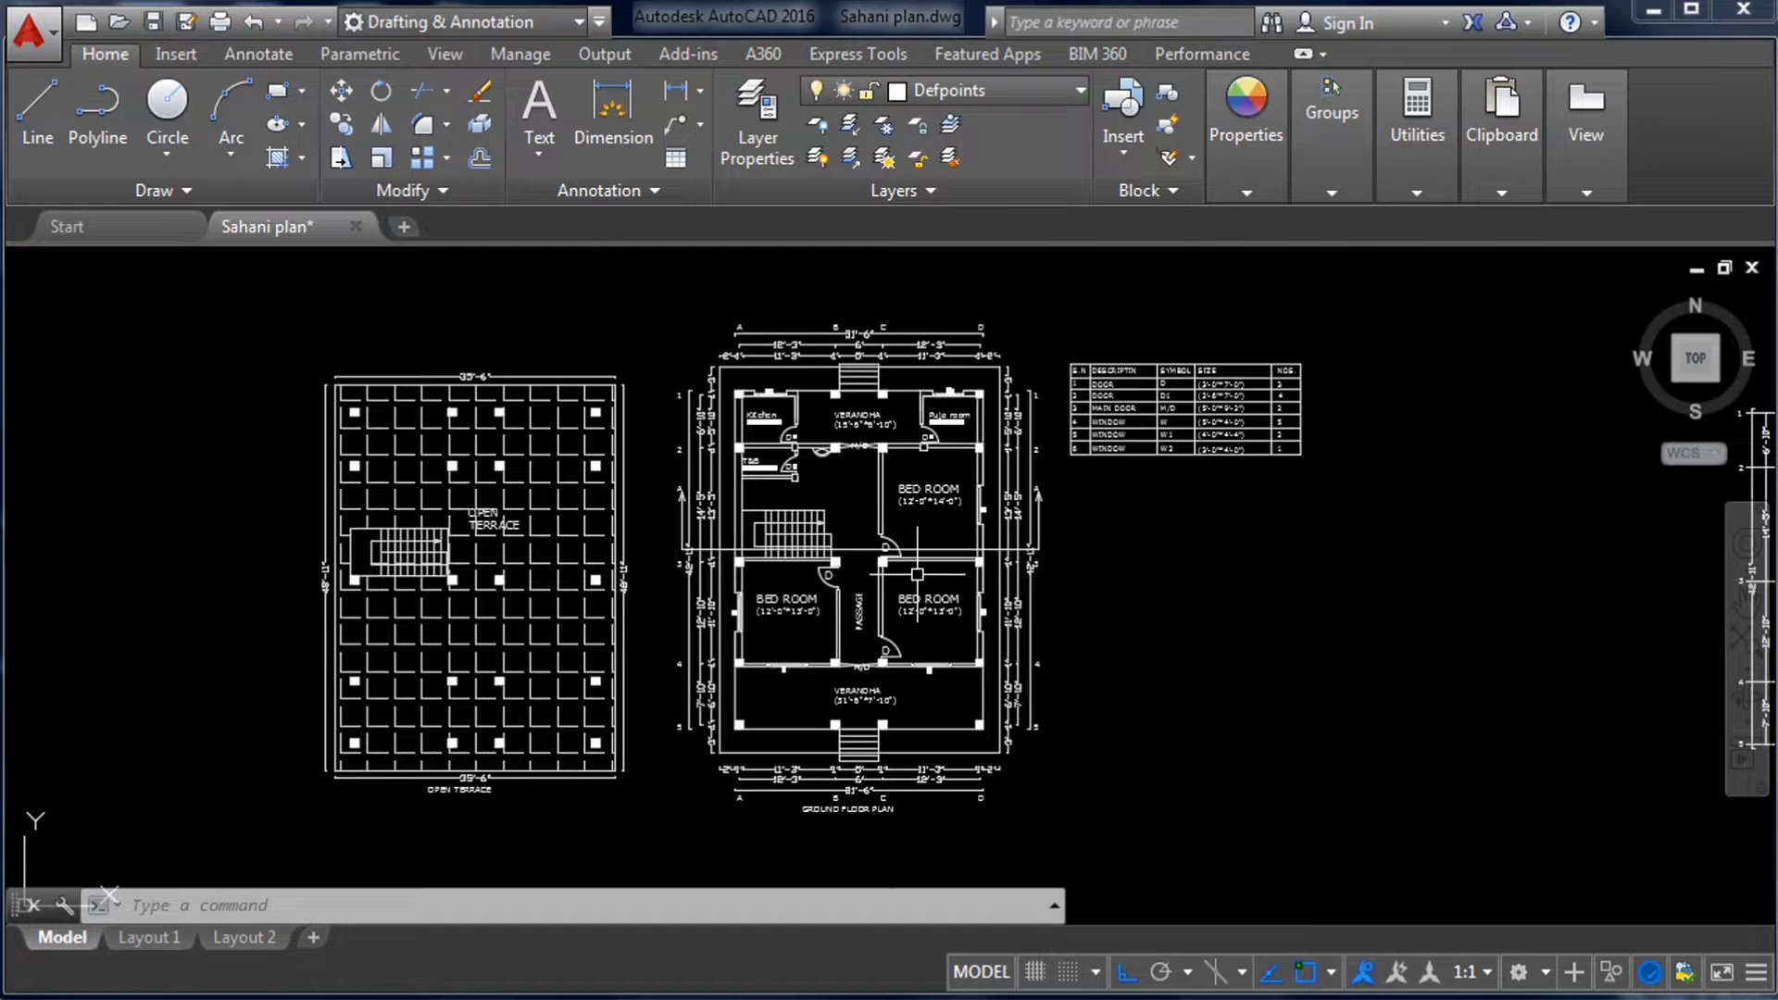
scroll(926, 555, "up", 2)
scroll(887, 568, "down", 2)
scroll(887, 567, "up", 2)
scroll(880, 537, "down", 2)
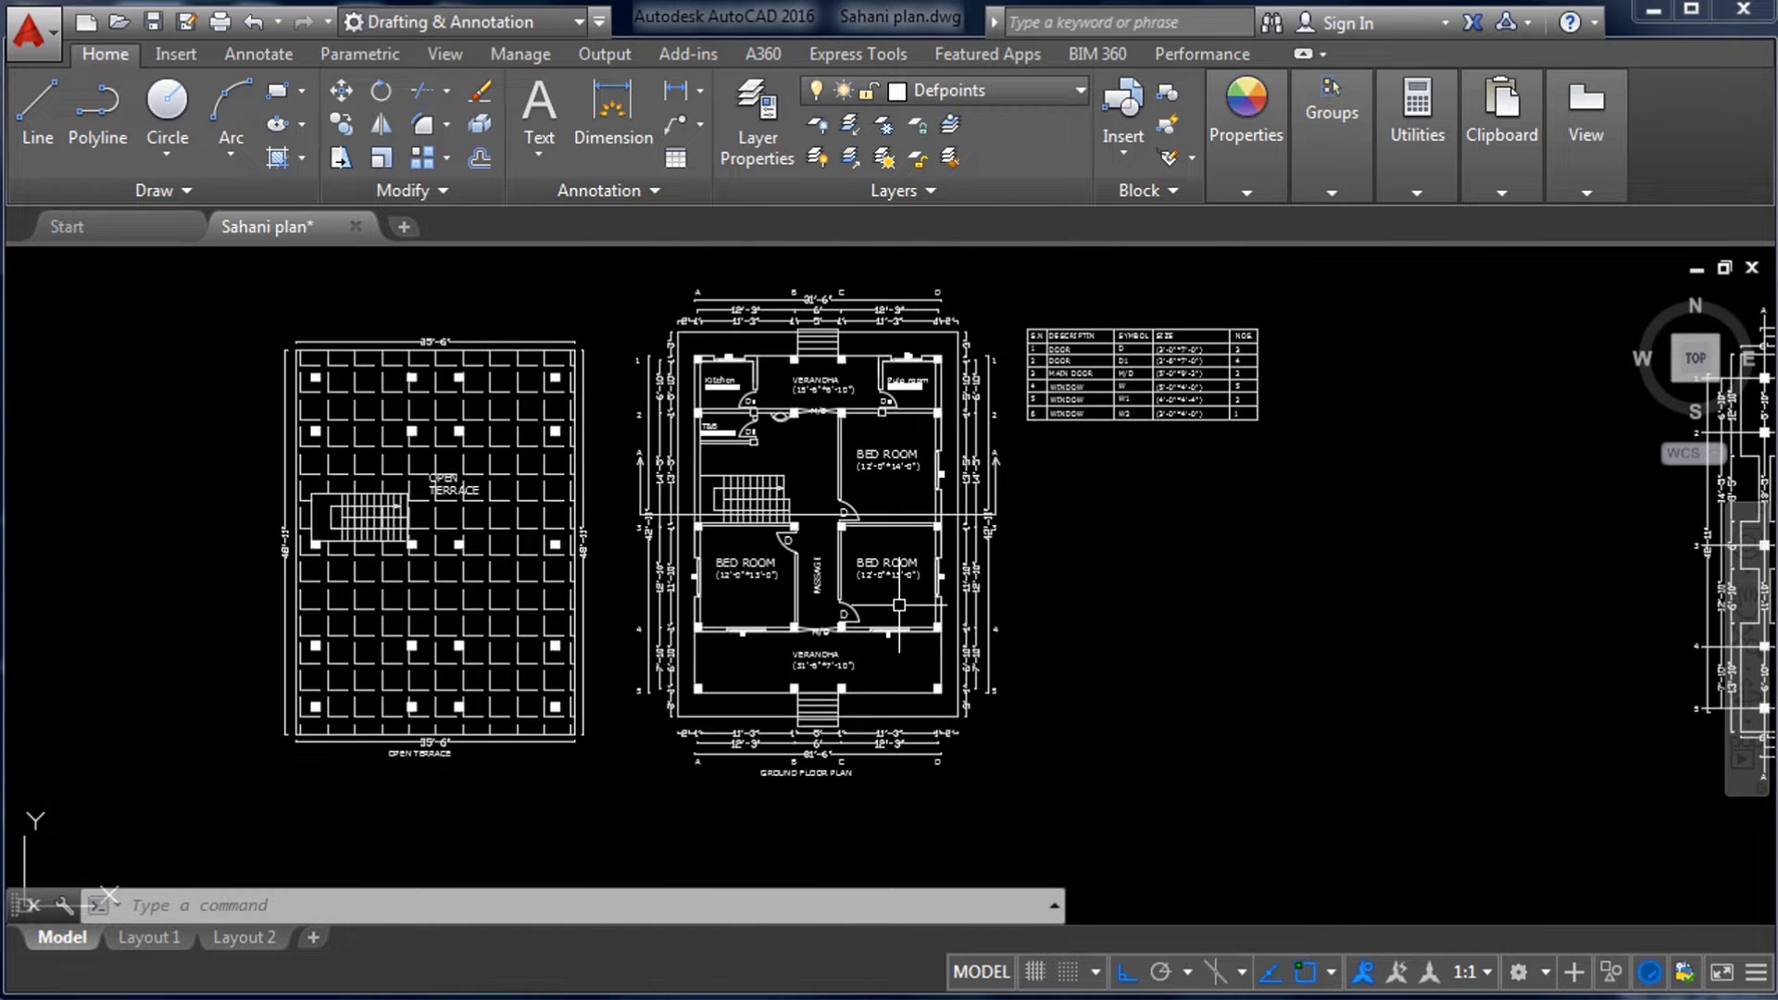
scroll(850, 379, "down", 2)
scroll(777, 540, "up", 2)
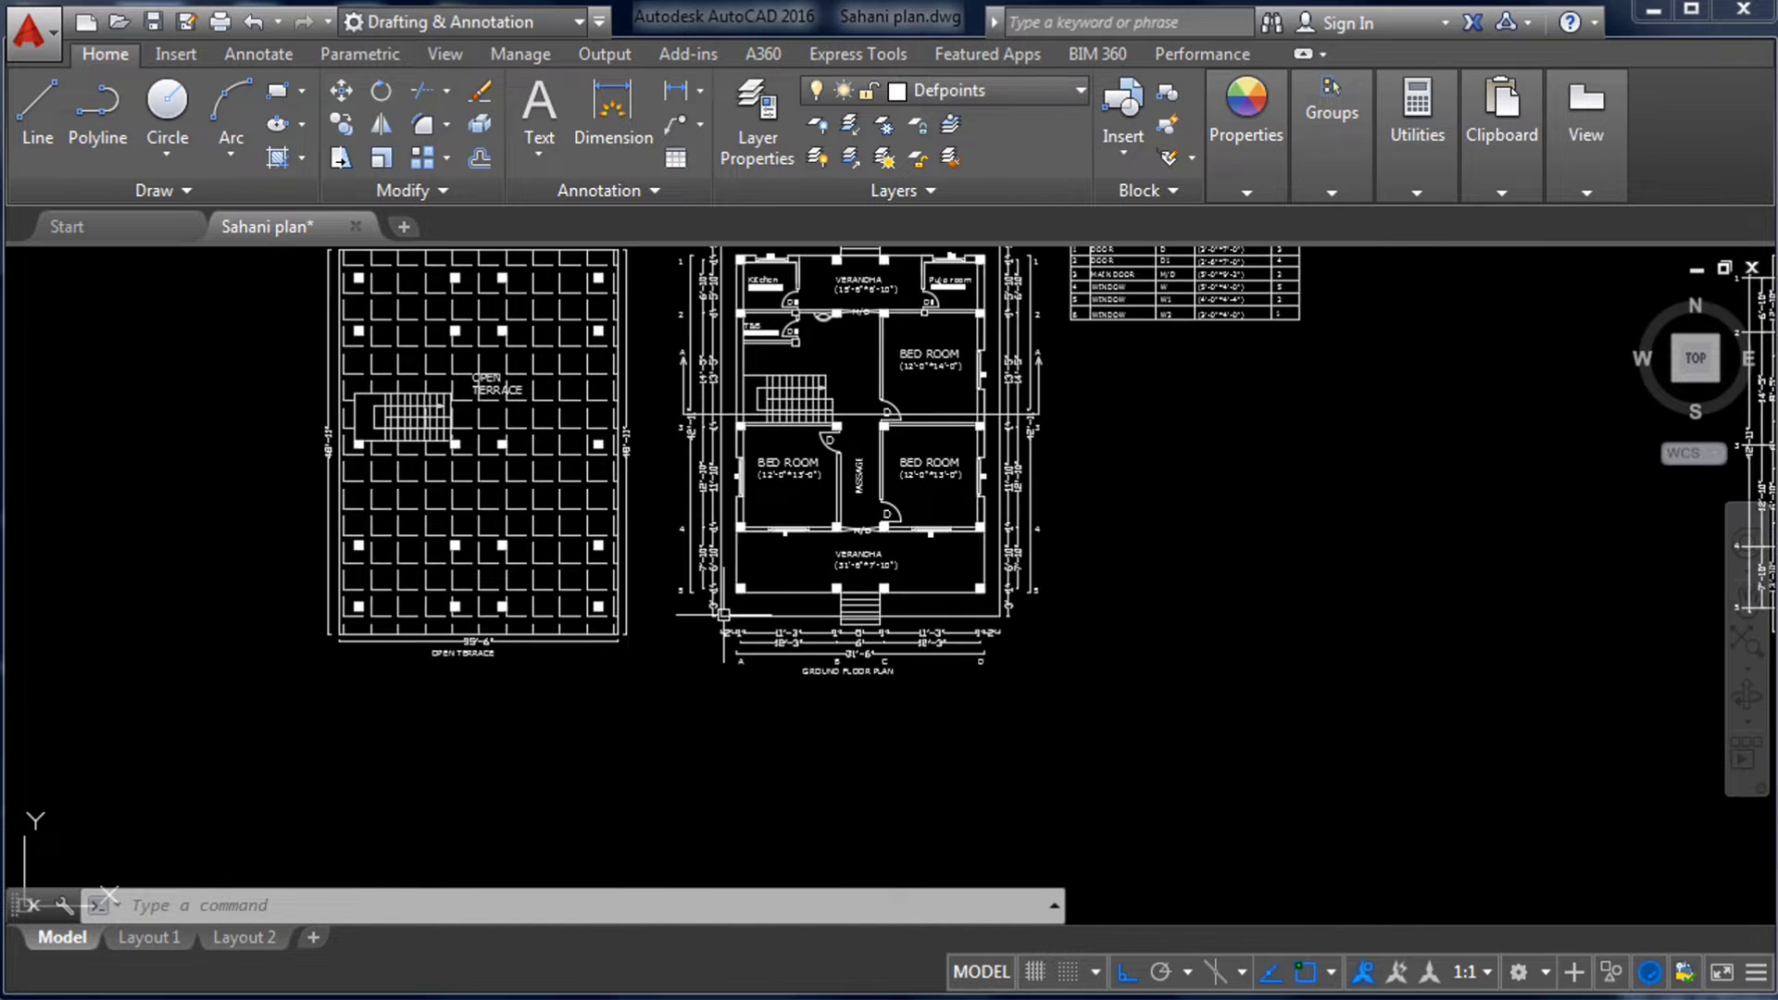
scroll(459, 642, "up", 2)
scroll(448, 660, "down", 2)
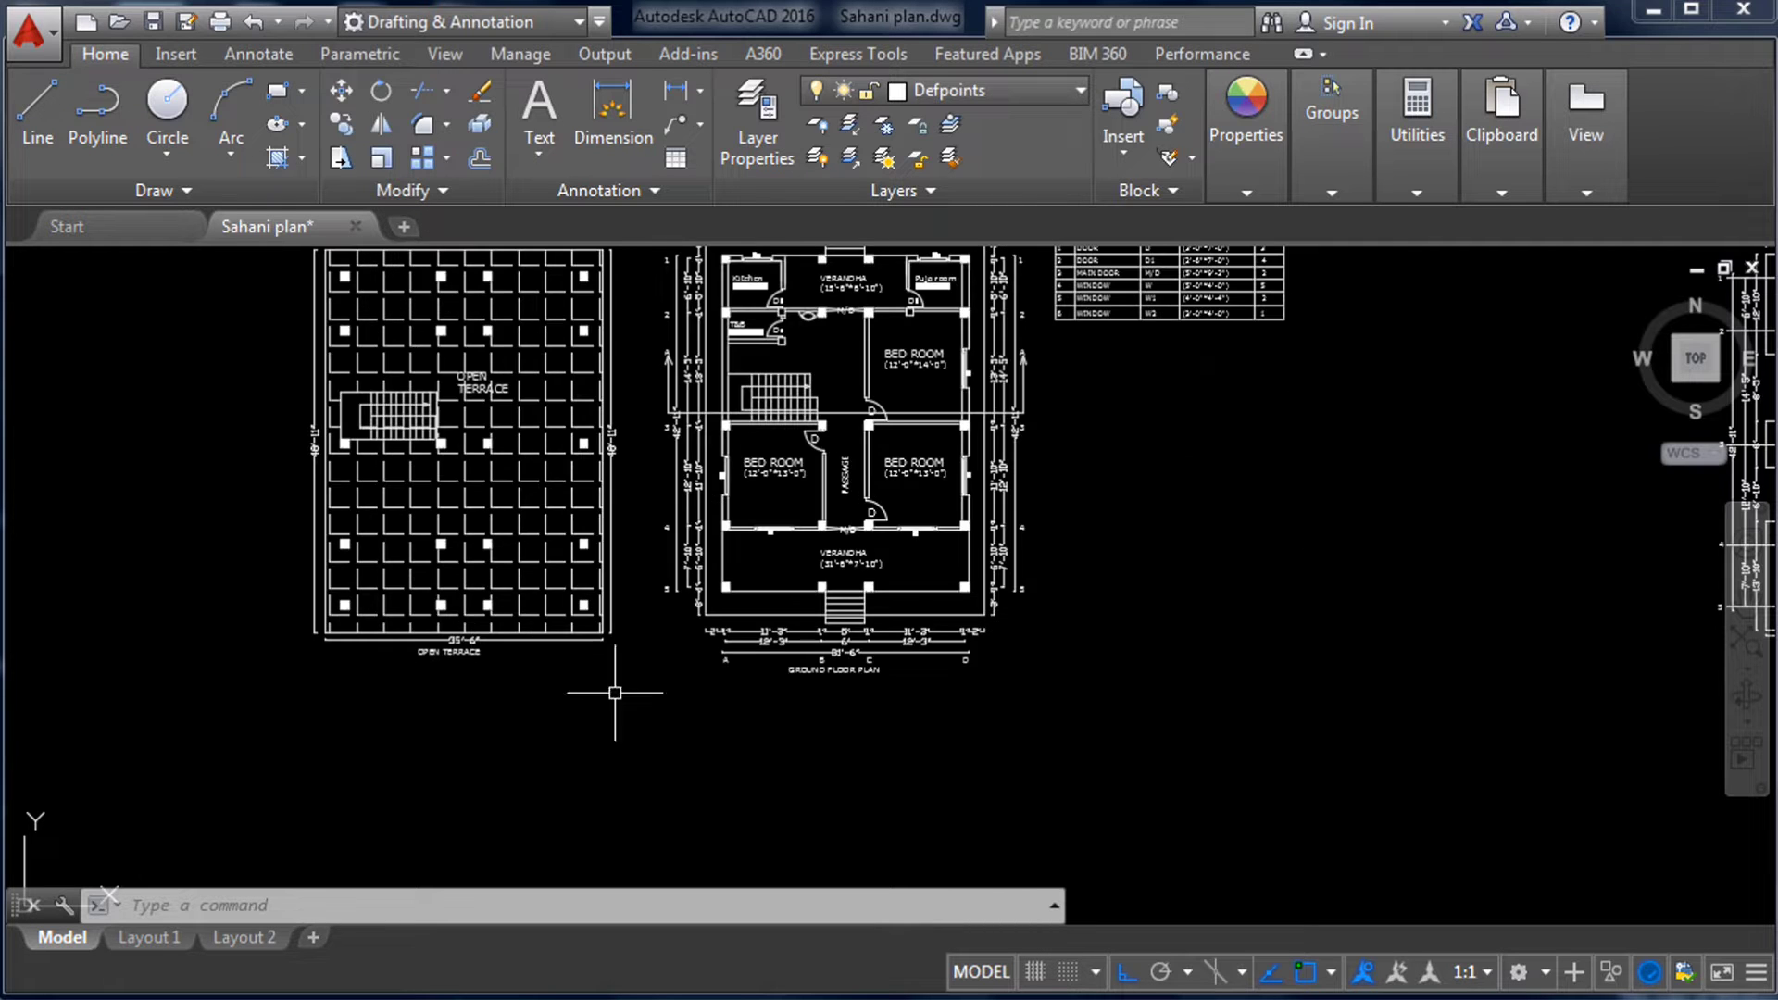
scroll(615, 695, "up", 2)
scroll(384, 654, "down", 3)
- Examine the trench plan, footing plan, elevations, section and remaining structural drawings alongside the floor plans
scroll(834, 704, "up", 4)
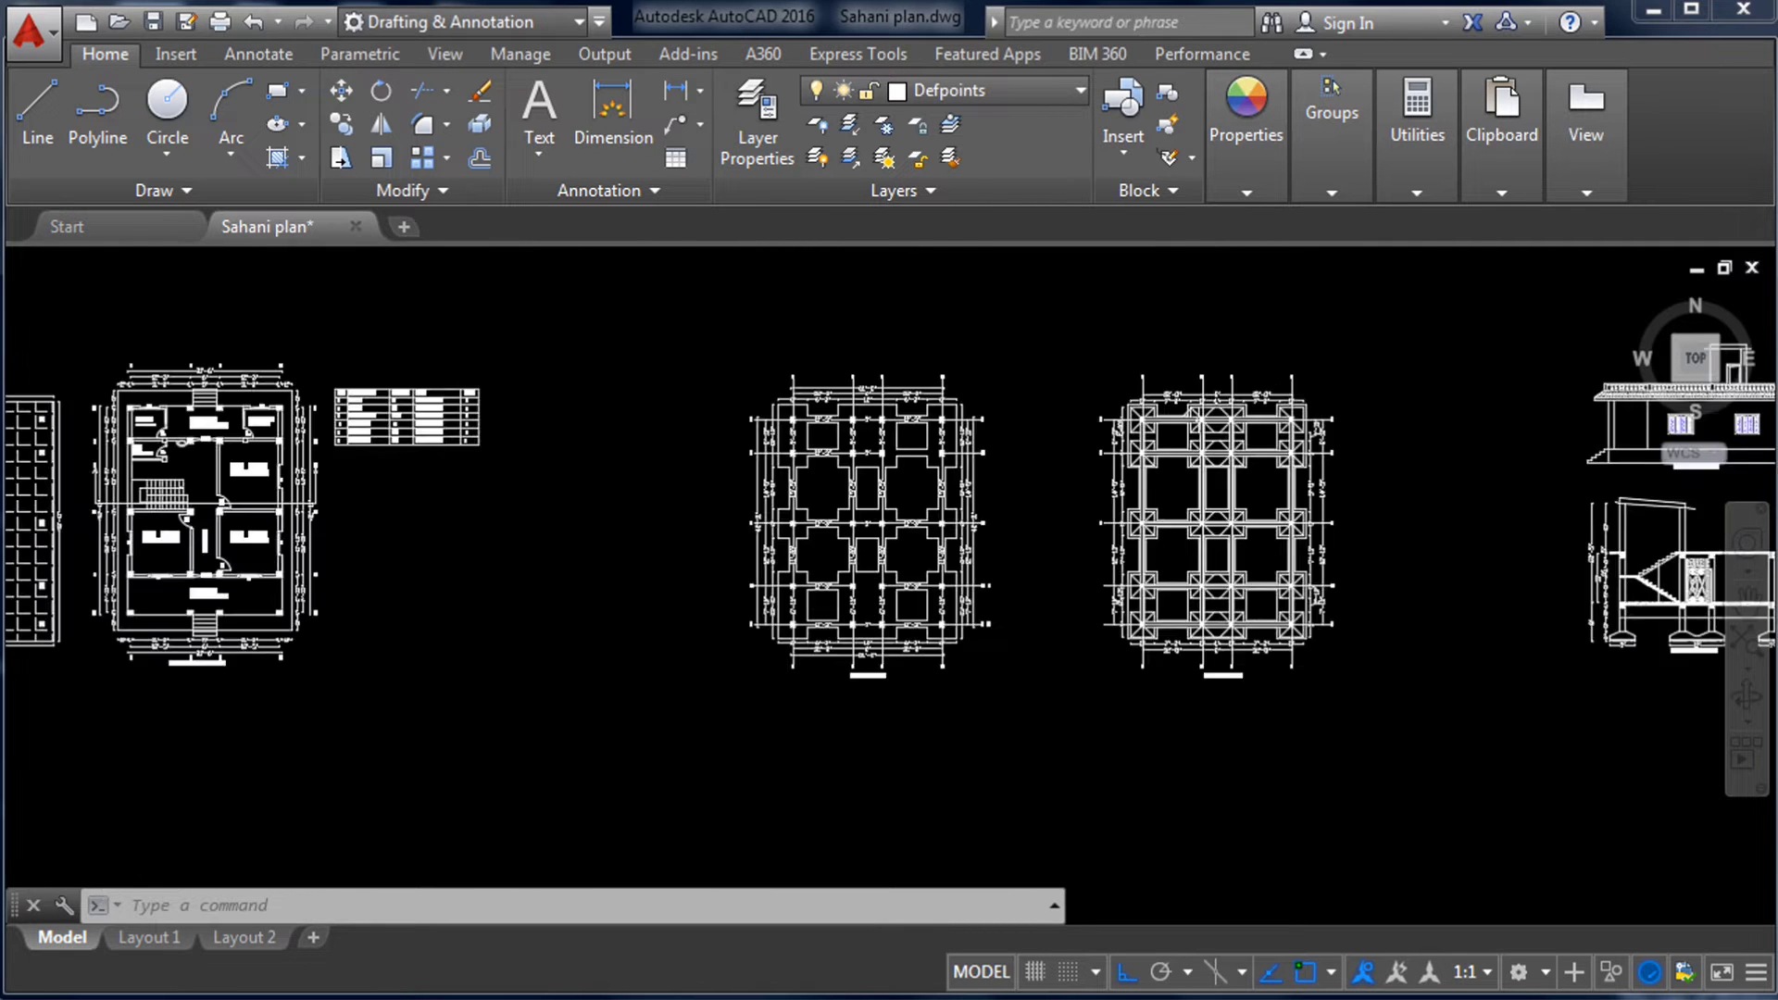
scroll(762, 706, "down", 4)
scroll(762, 705, "up", 3)
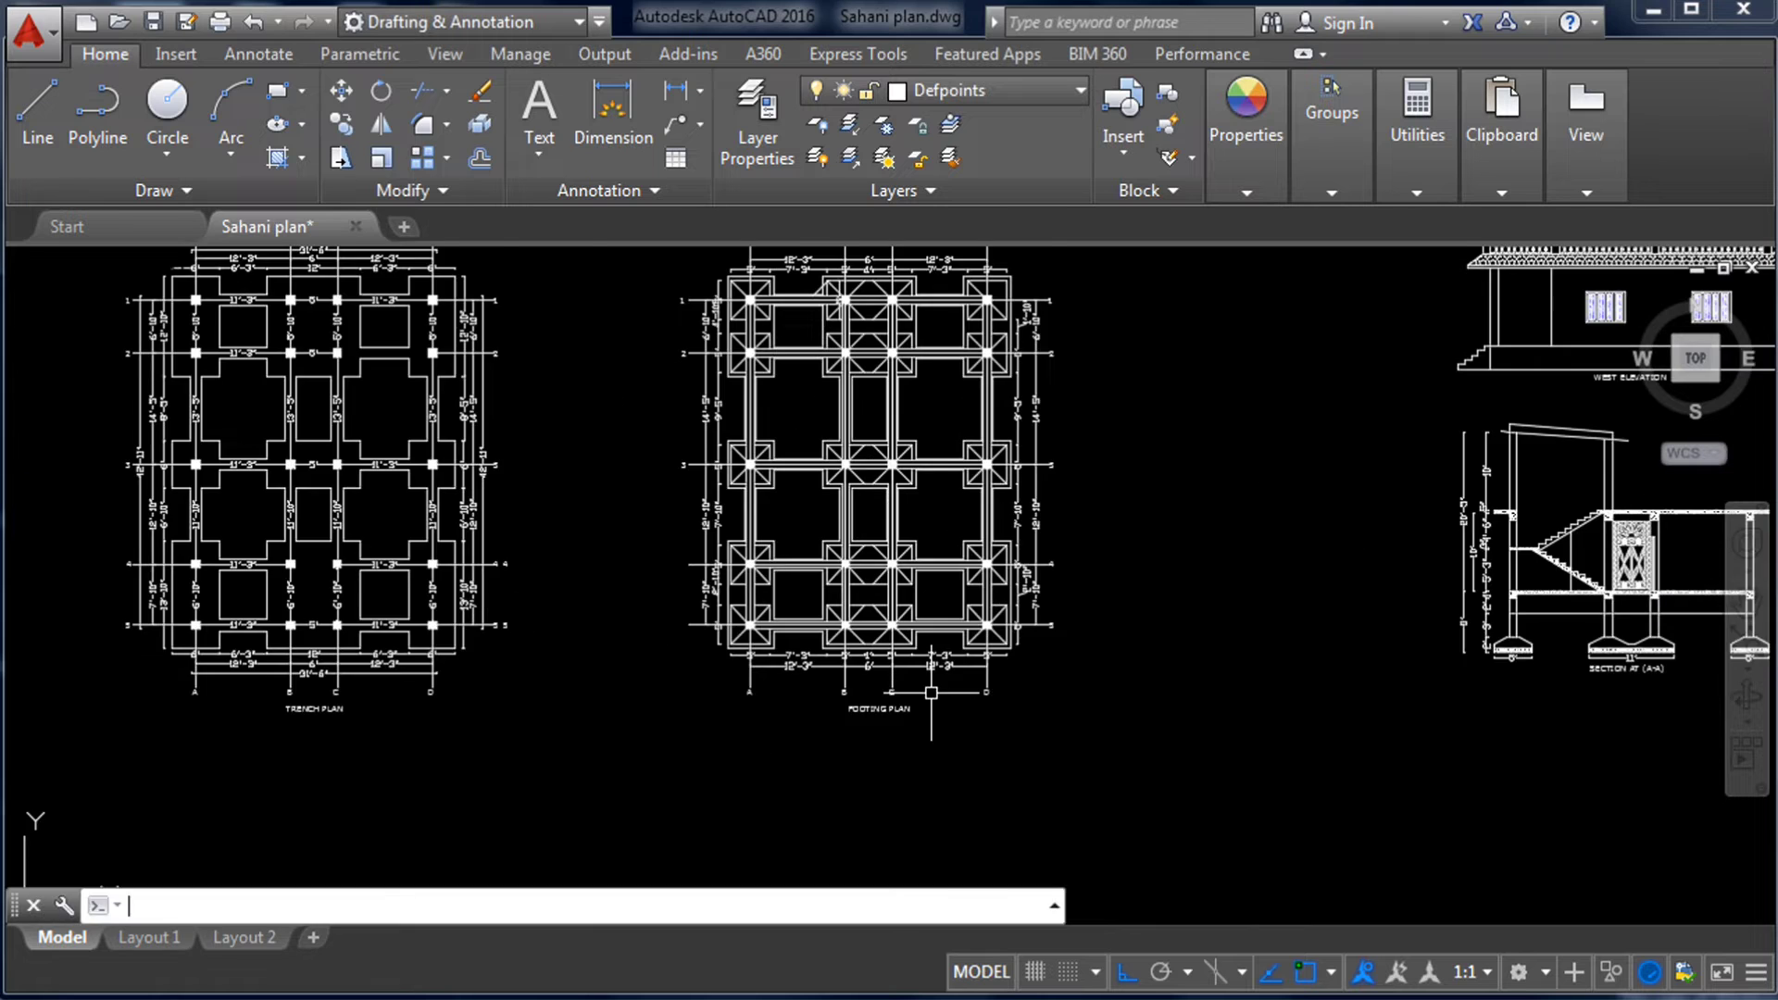
scroll(1015, 704, "down", 3)
scroll(1015, 704, "down", 2)
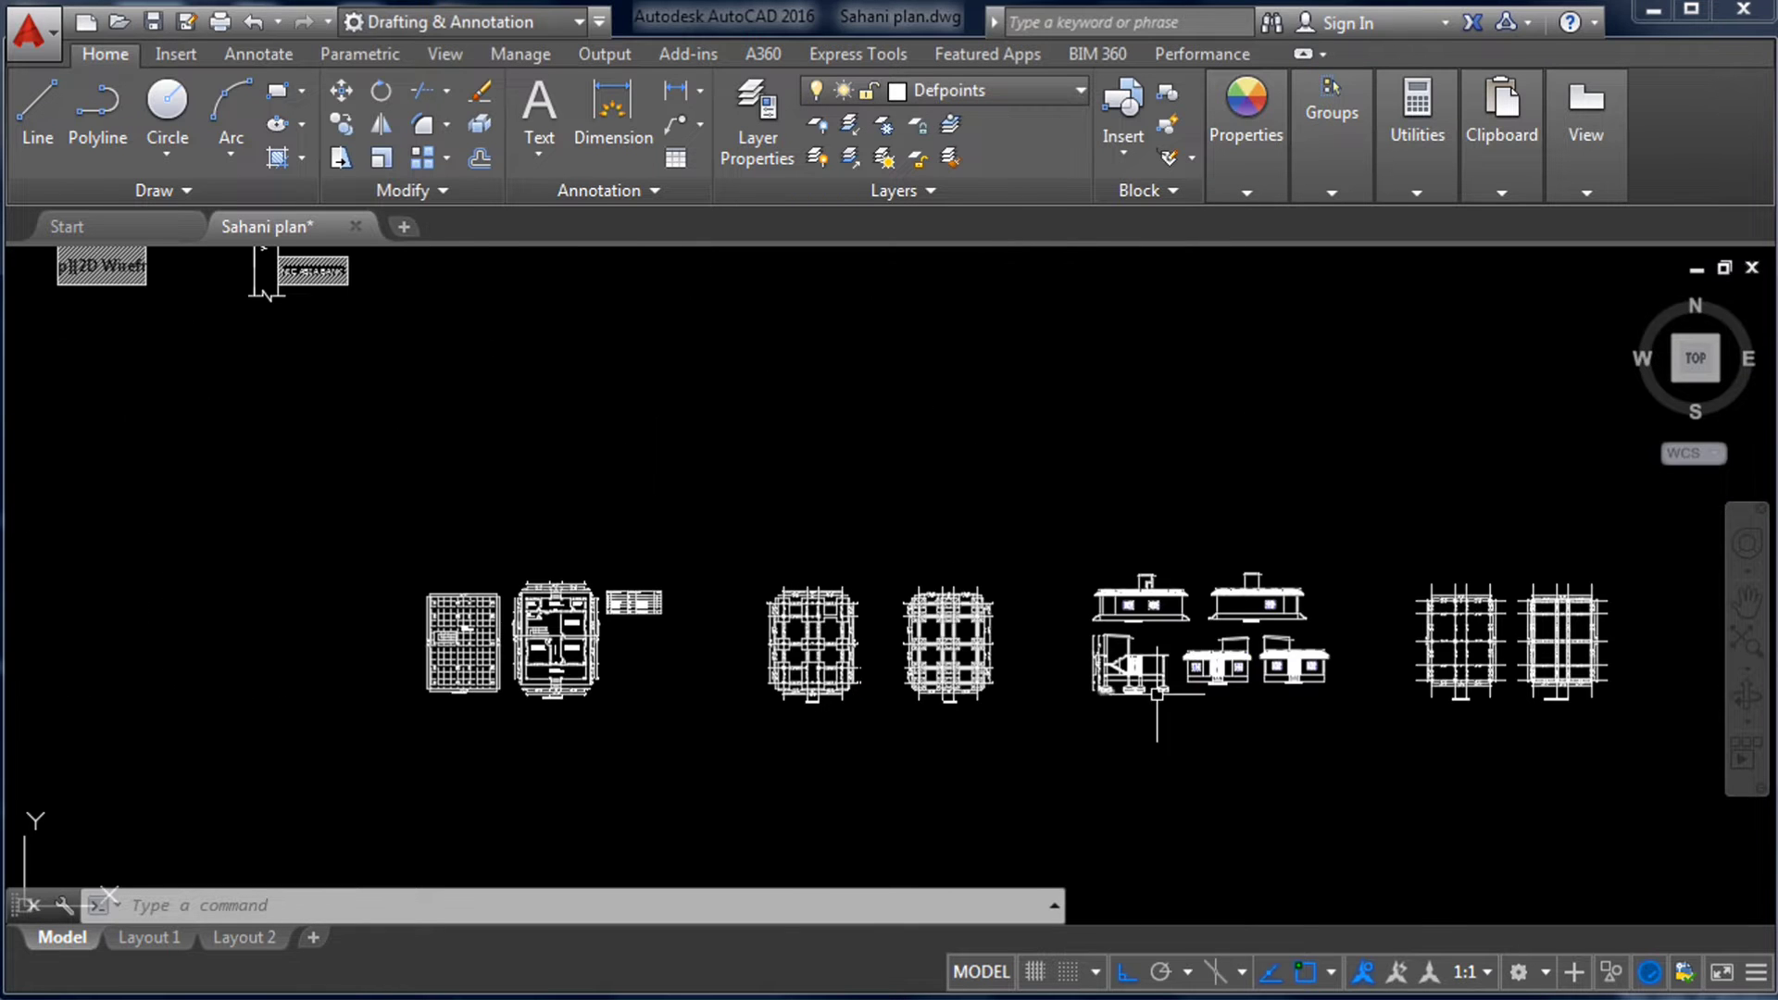
scroll(1123, 667, "up", 4)
scroll(1350, 535, "down", 6)
scroll(1350, 534, "up", 4)
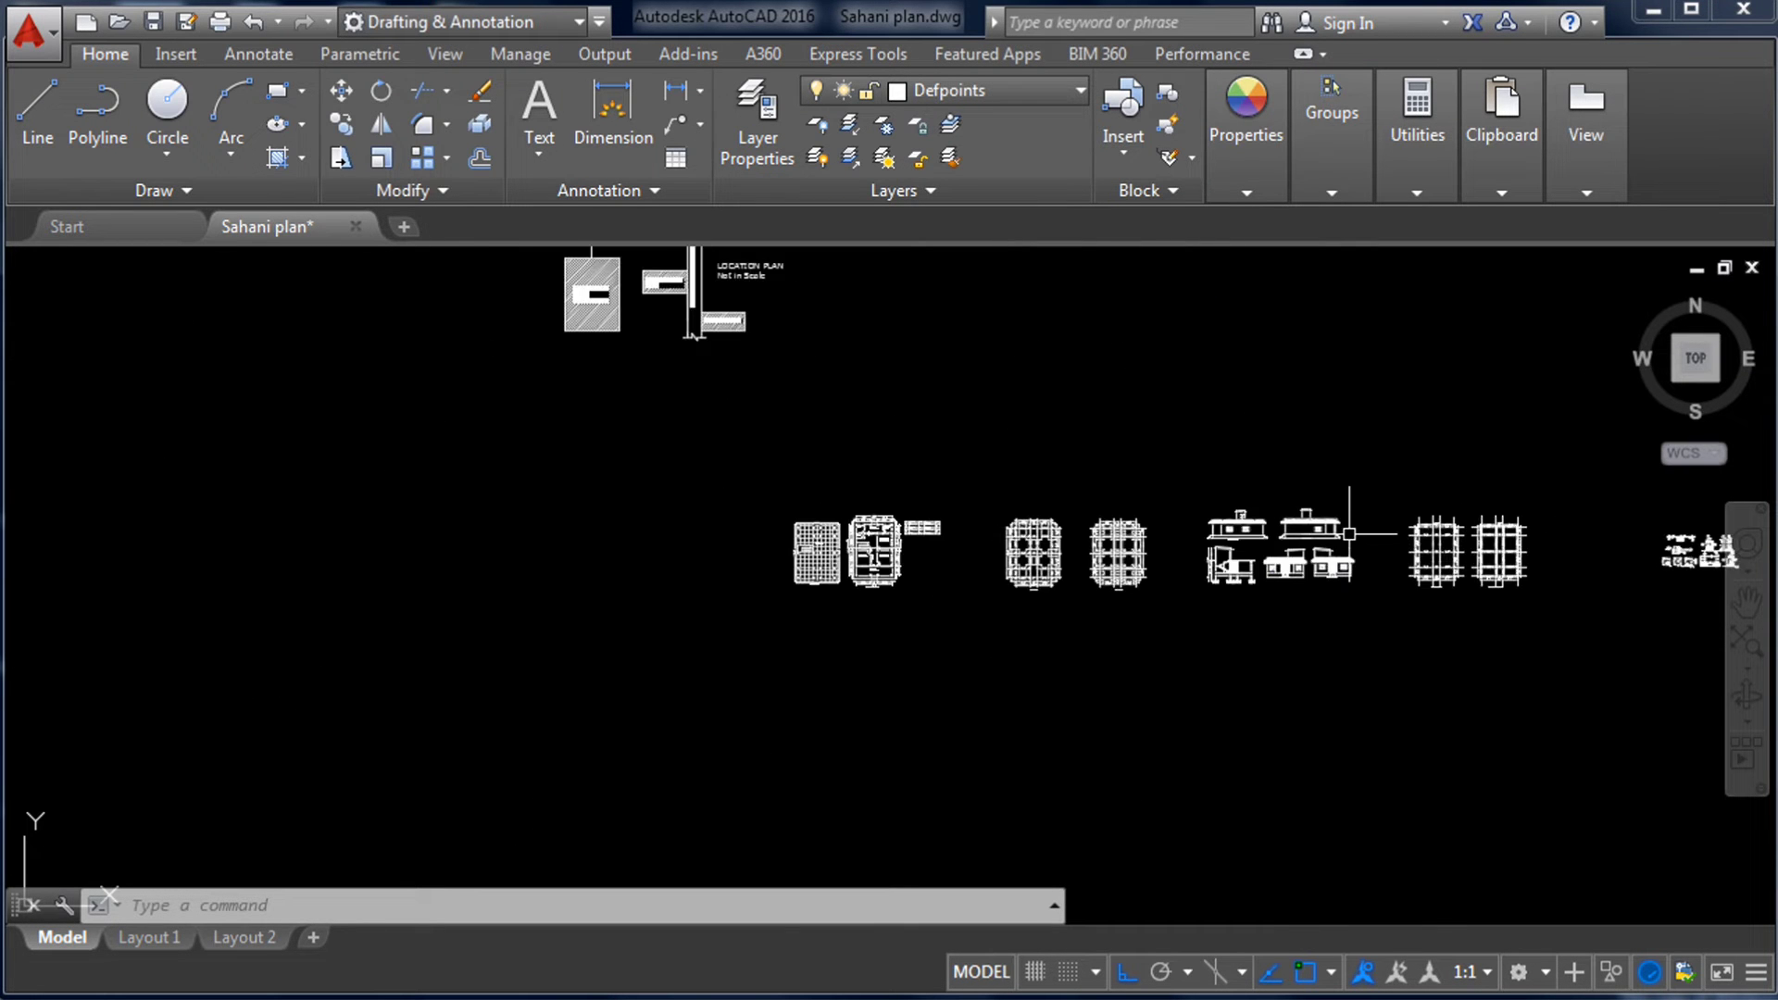
left_click(429, 448)
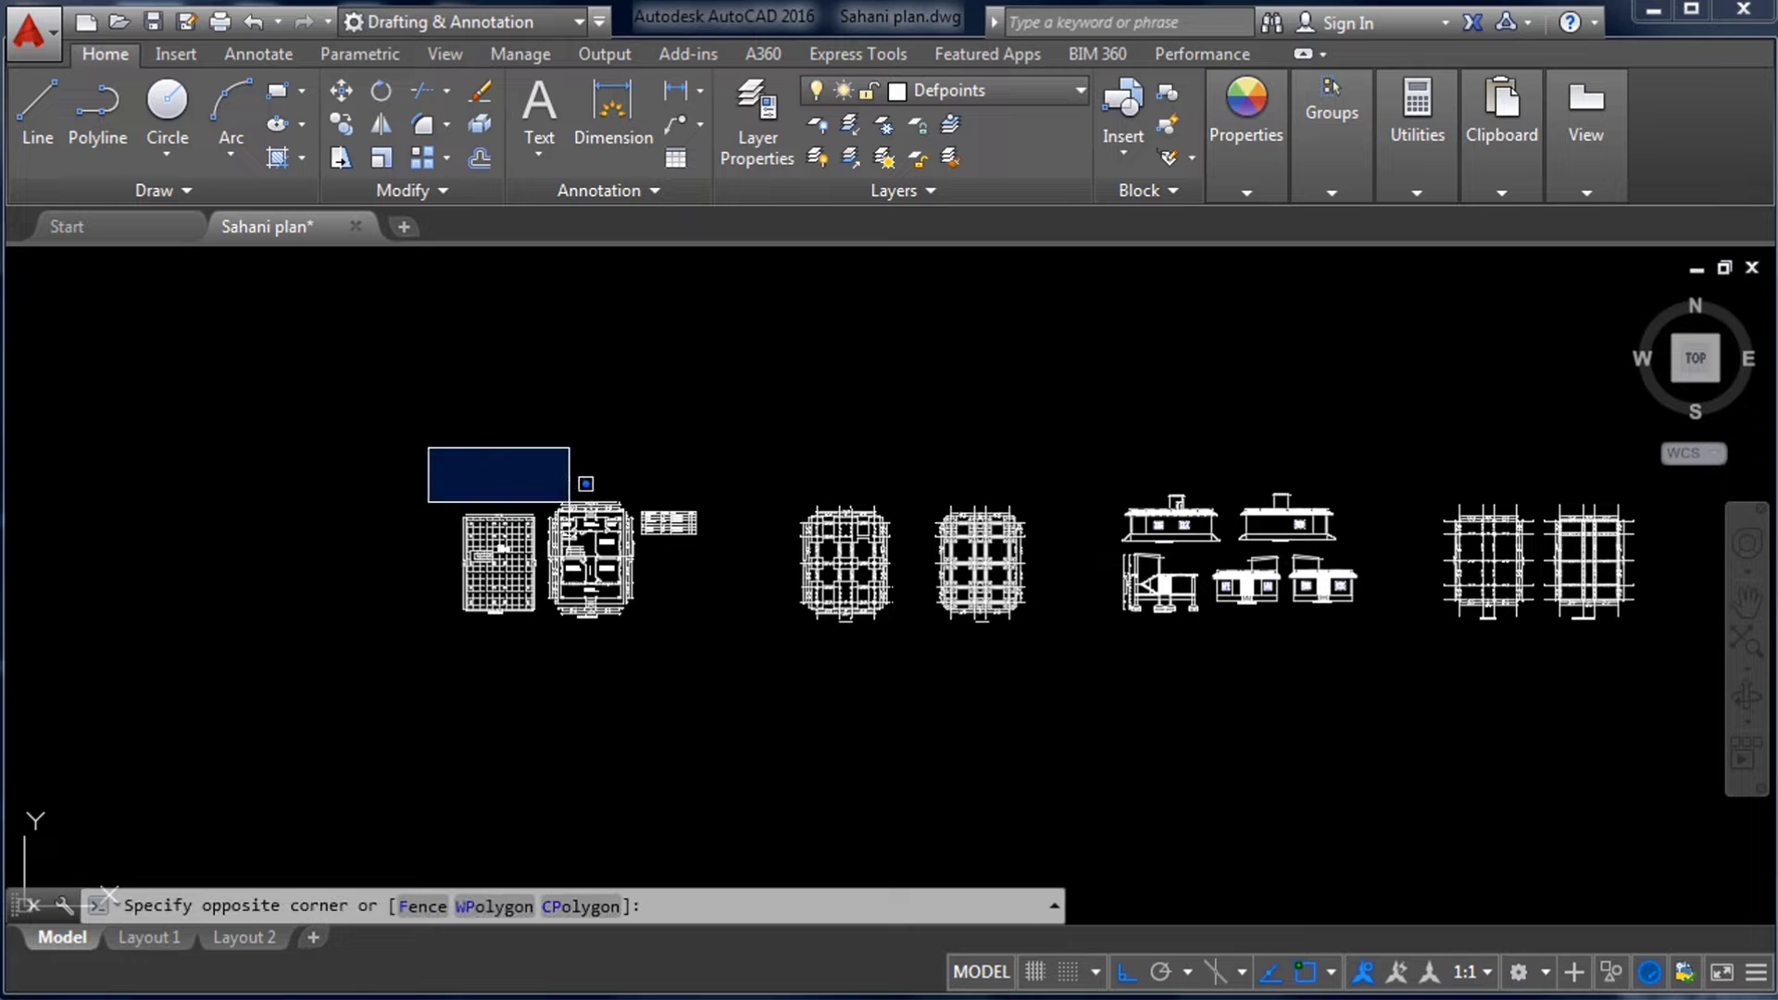
left_click(1678, 686)
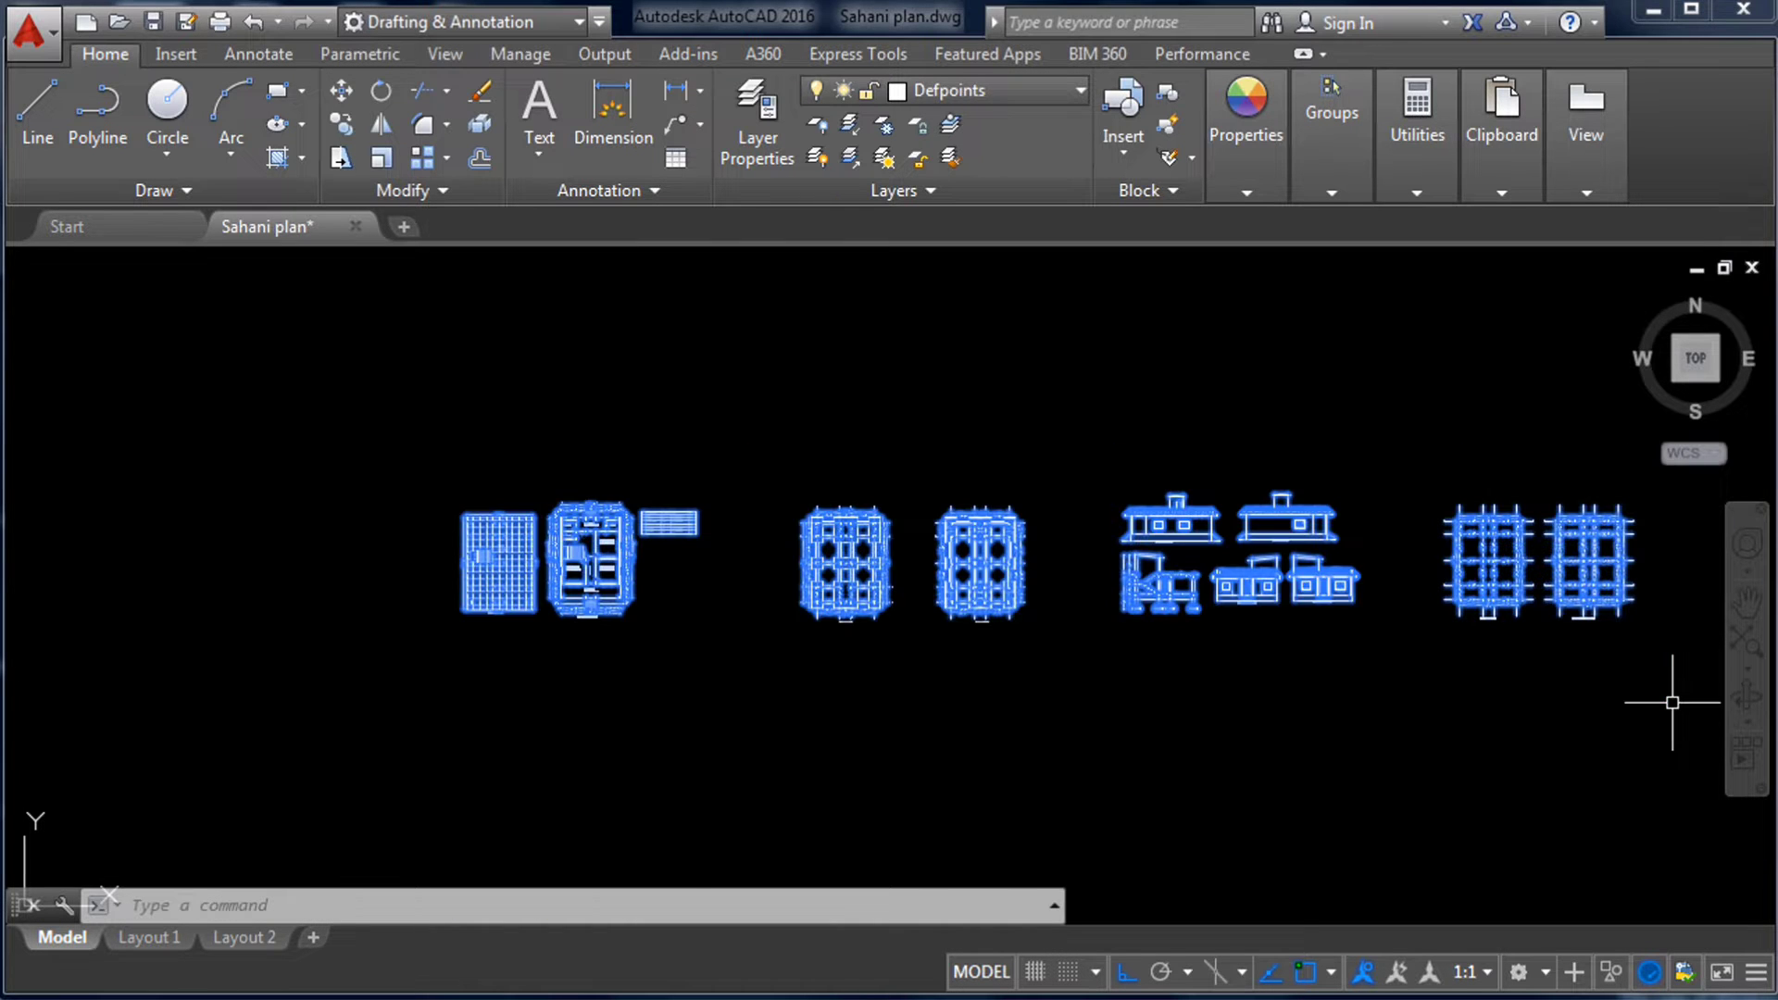
key("Escape")
scroll(486, 524, "up", 2)
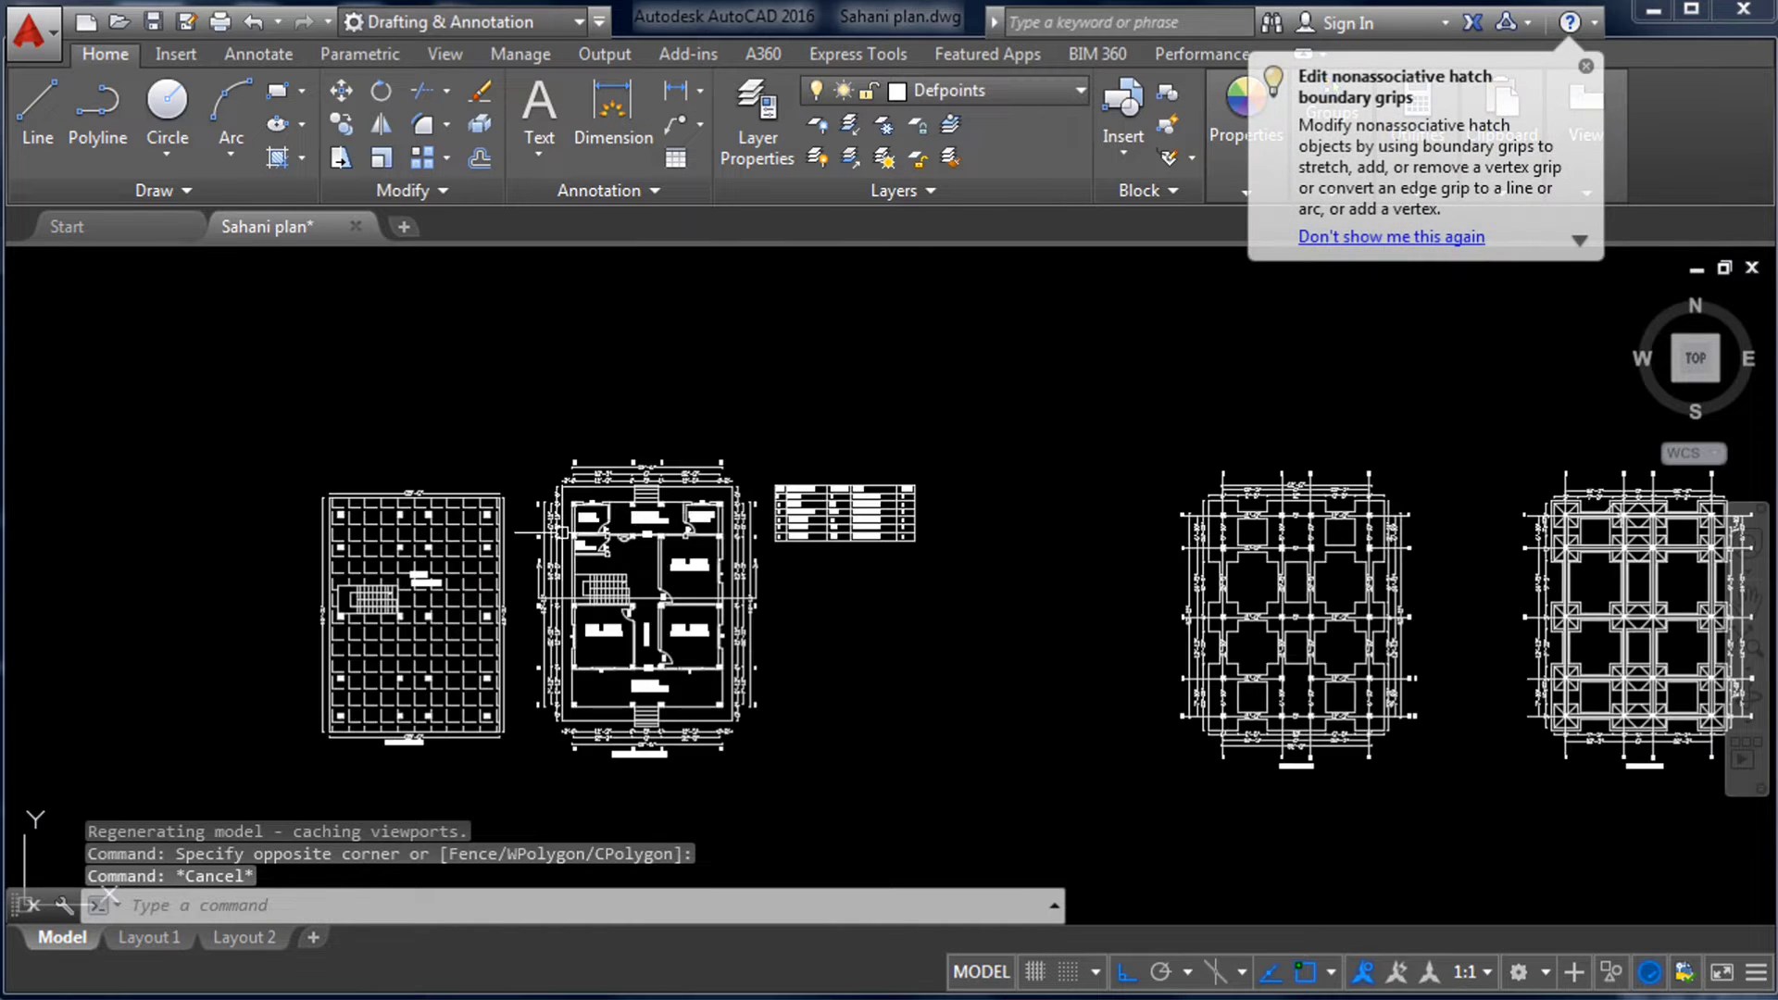
scroll(758, 558, "up", 2)
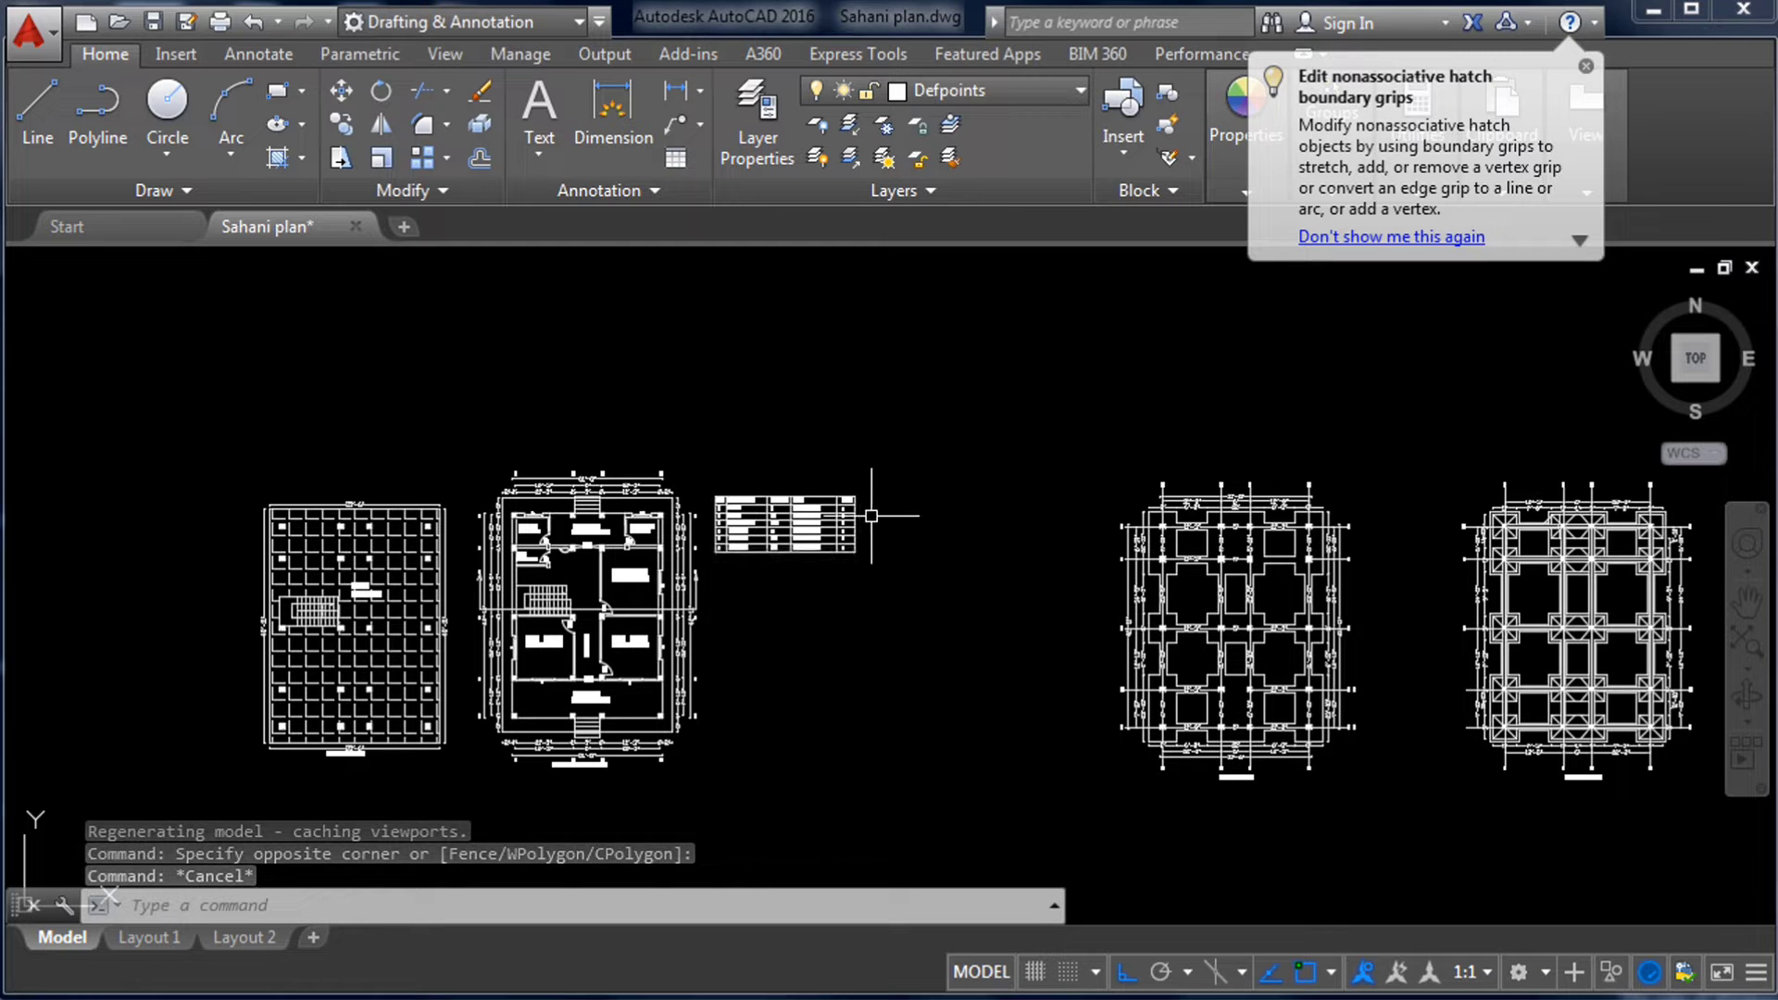
scroll(719, 408, "down", 2)
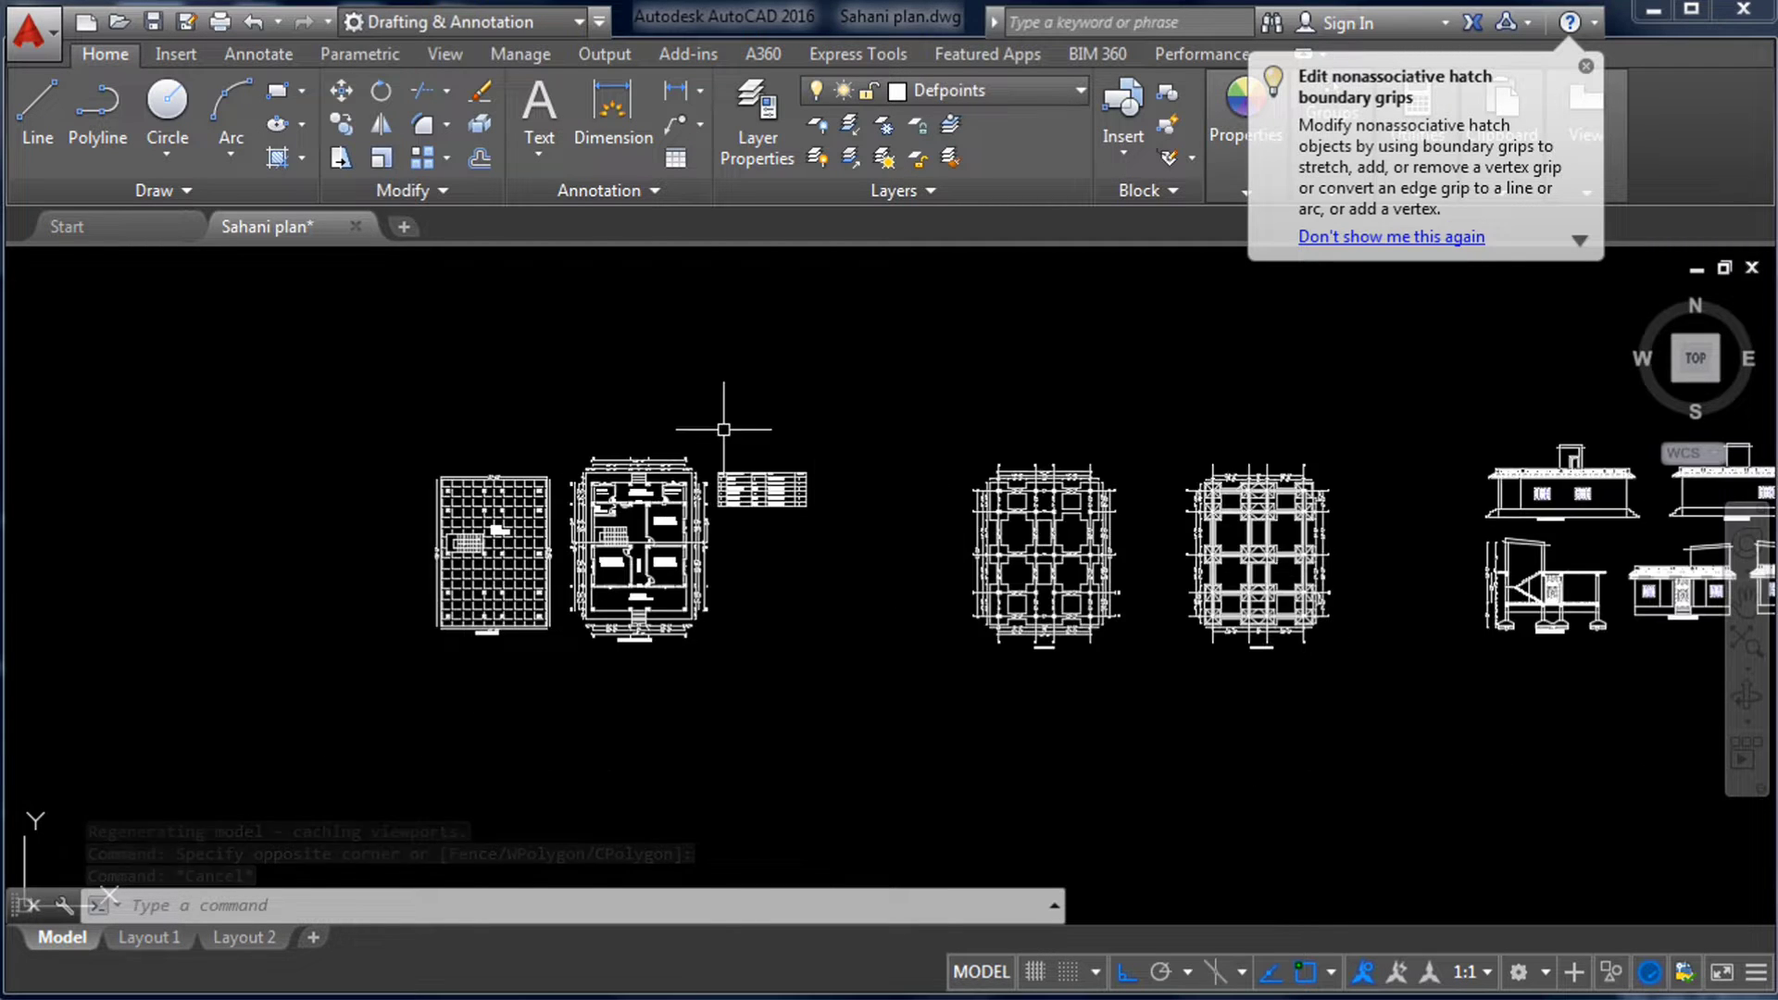
scroll(732, 435, "up", 2)
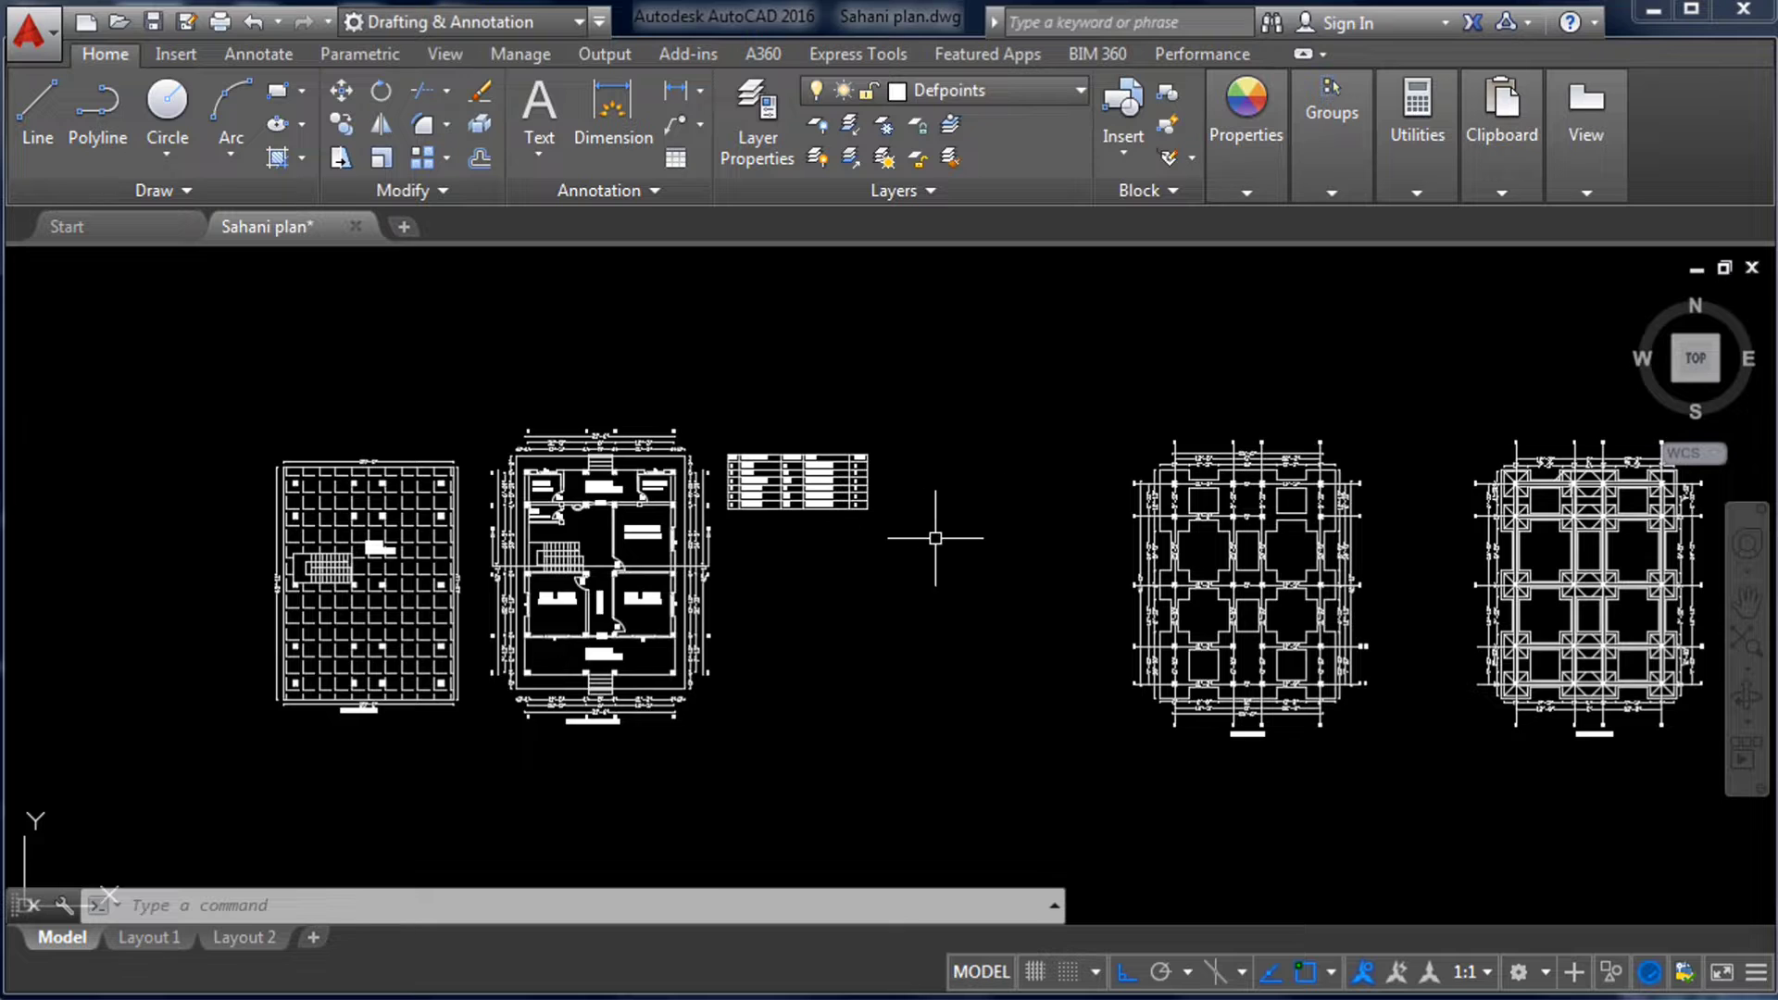
scroll(935, 538, "down", 1)
scroll(646, 522, "up", 1)
scroll(637, 525, "down", 1)
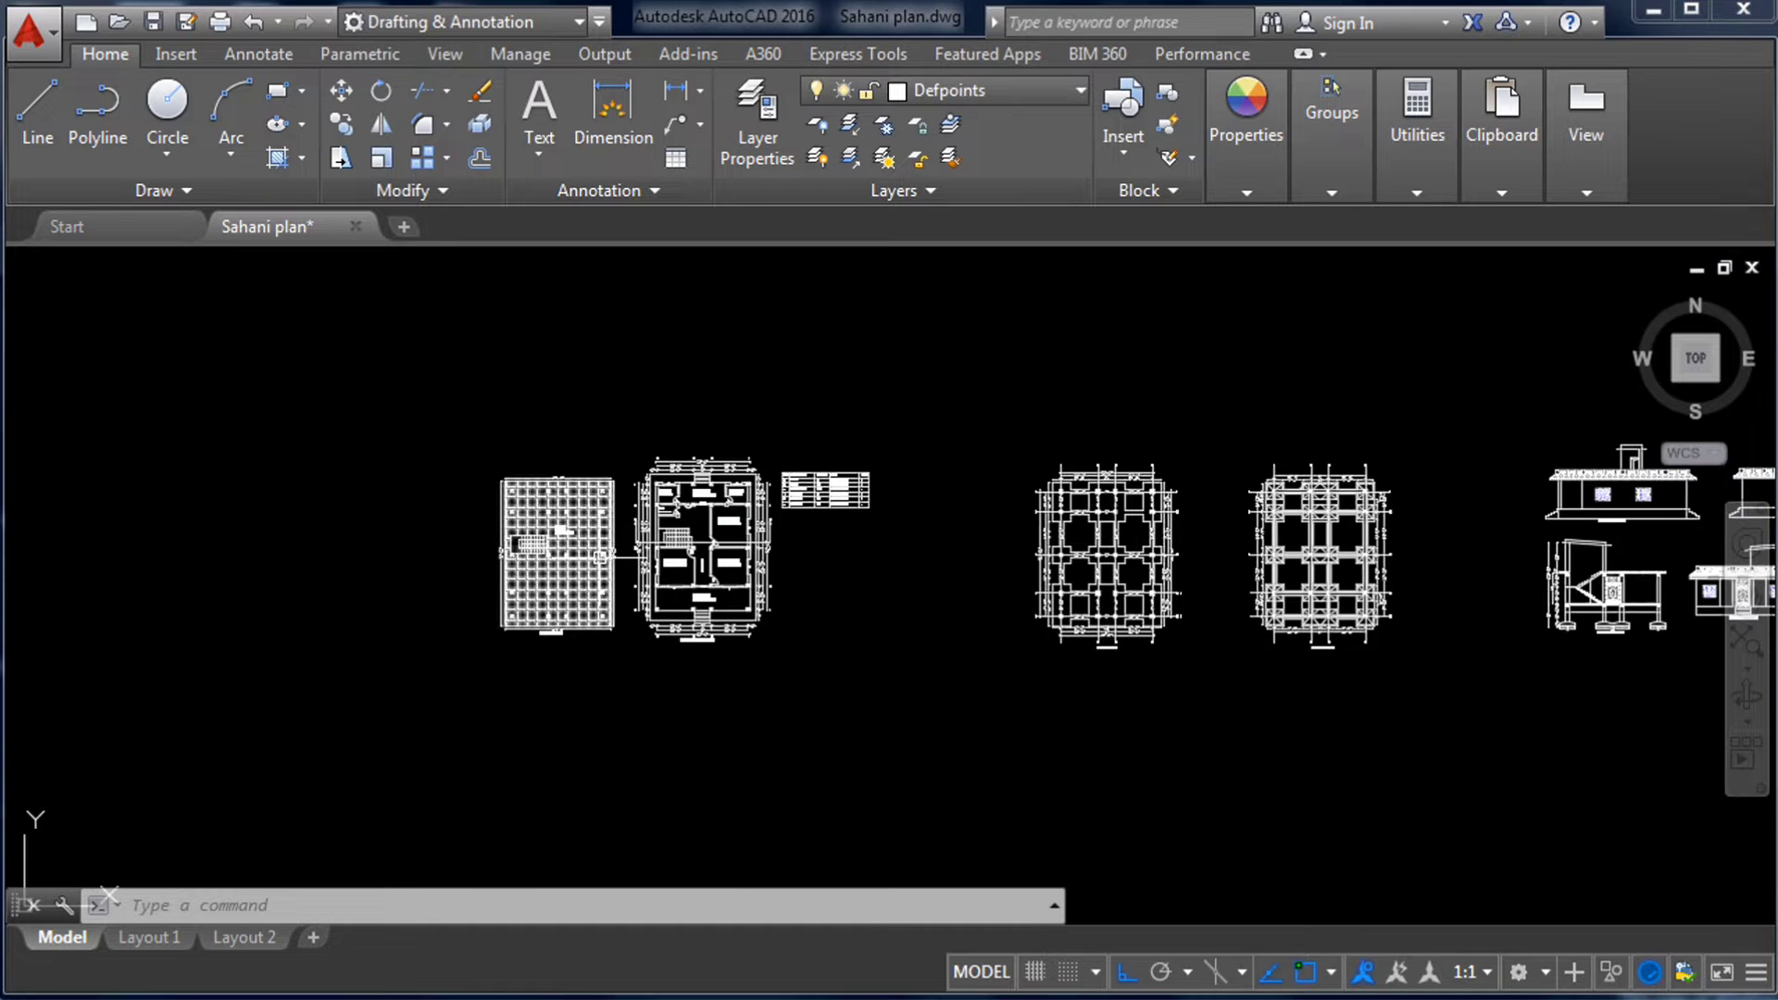
scroll(593, 546, "up", 2)
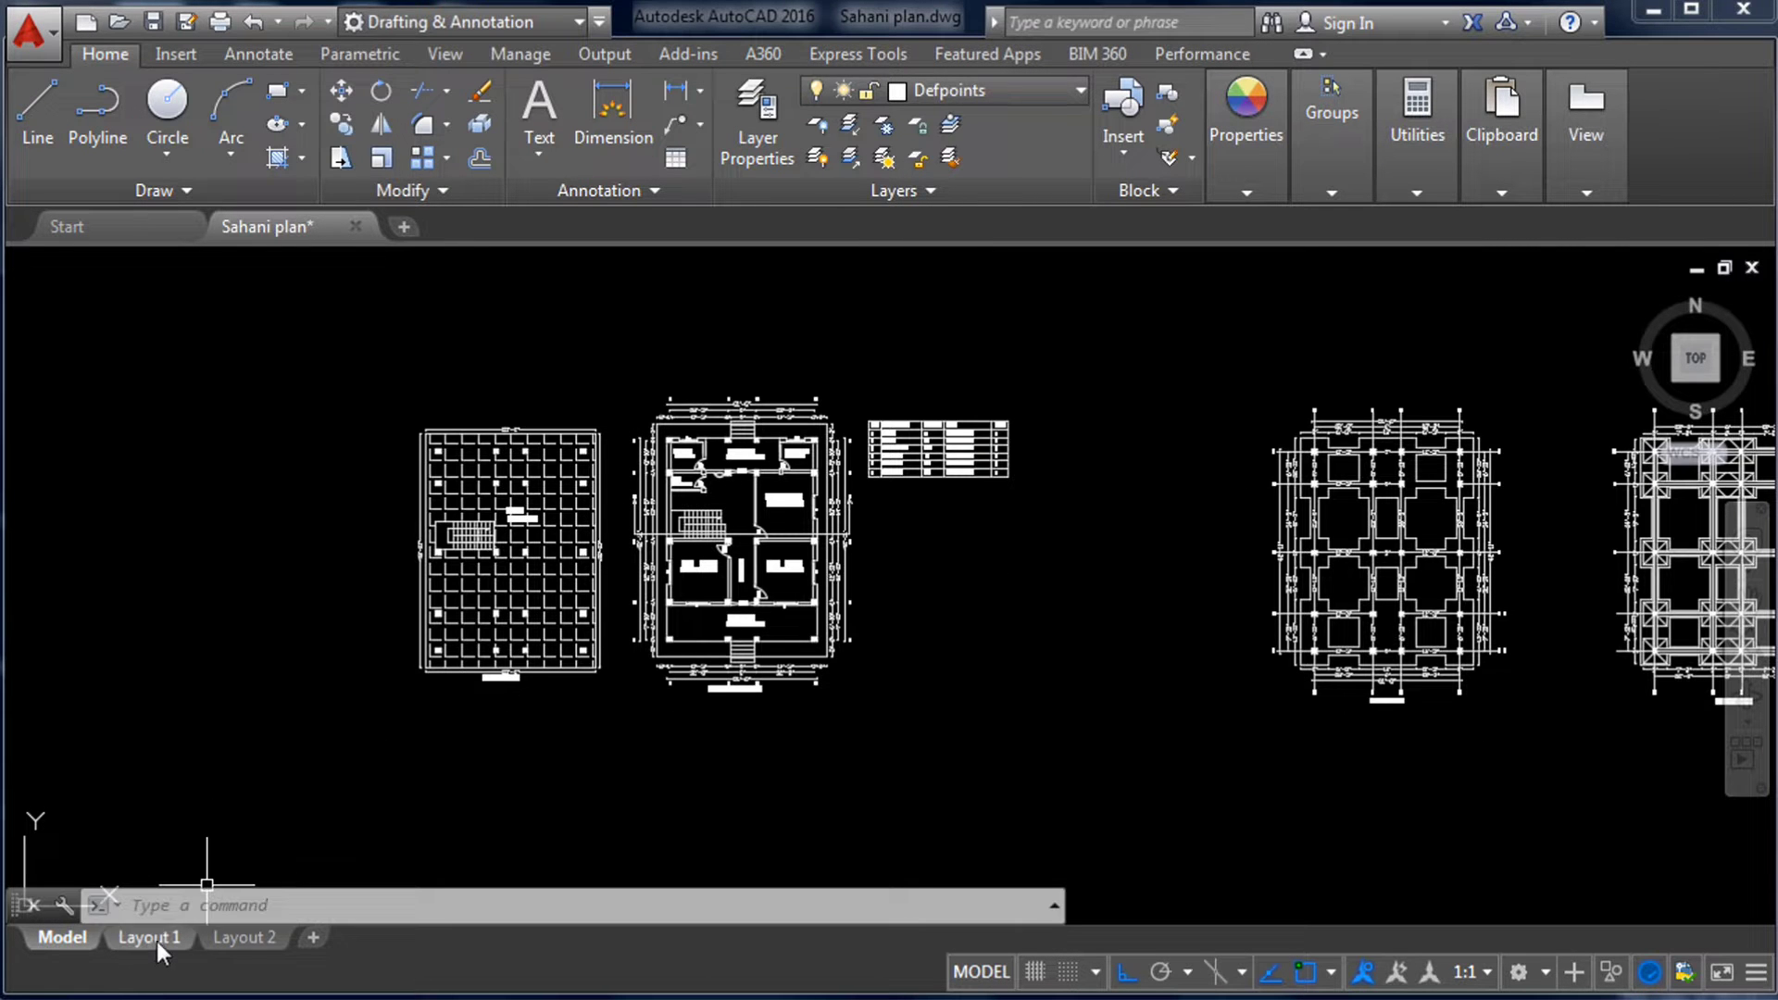
- Add a third layout to the drawing, alongside Layout 1 and Layout 2
mouse_move(237, 941)
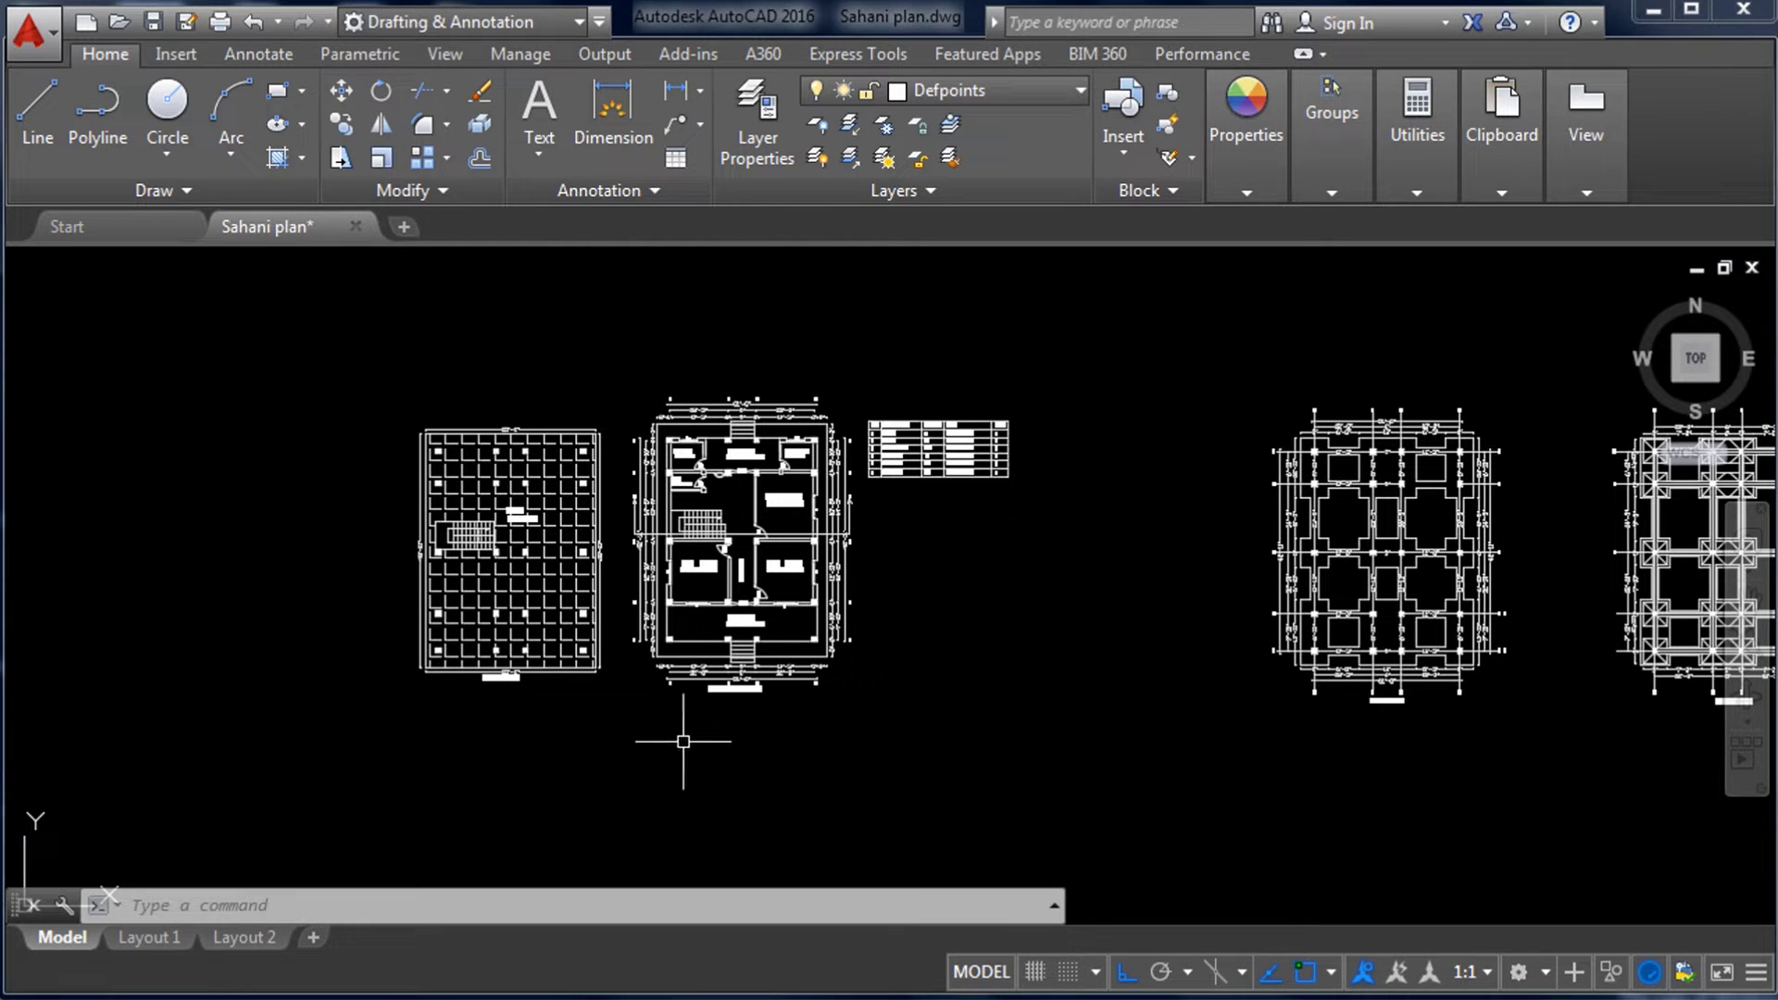
scroll(732, 723, "up", 2)
scroll(778, 686, "down", 2)
scroll(933, 519, "up", 2)
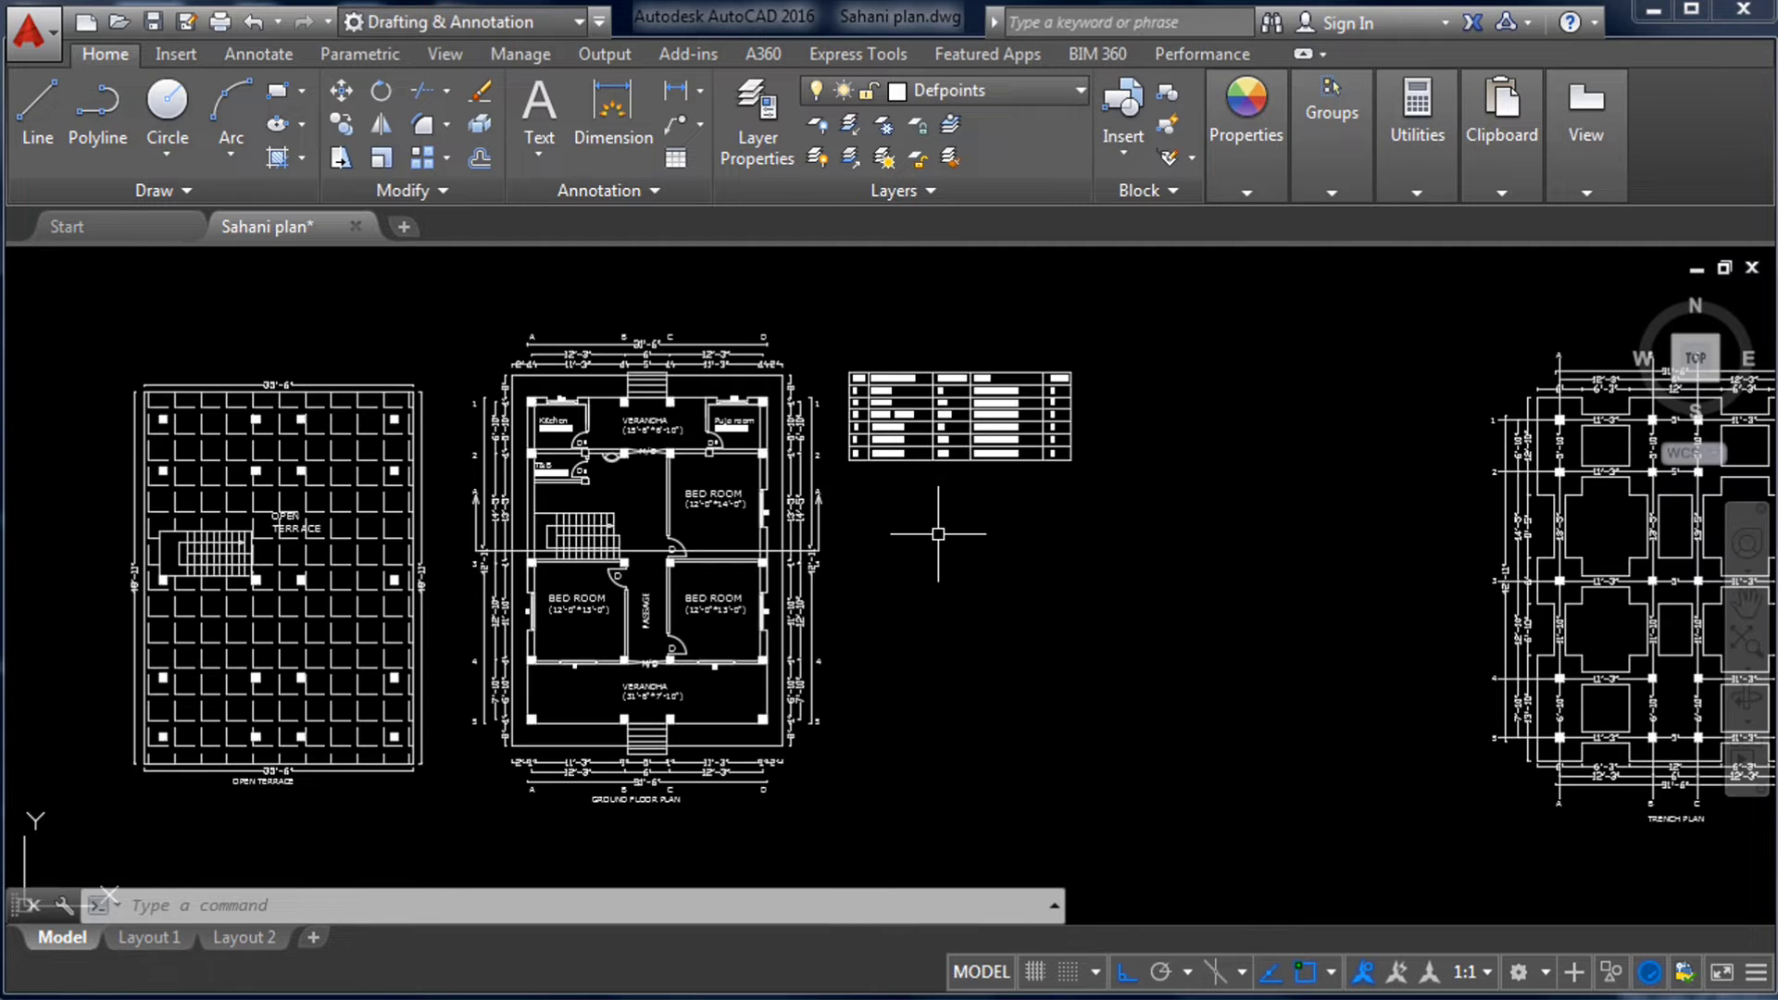
scroll(921, 544, "down", 2)
scroll(671, 642, "up", 2)
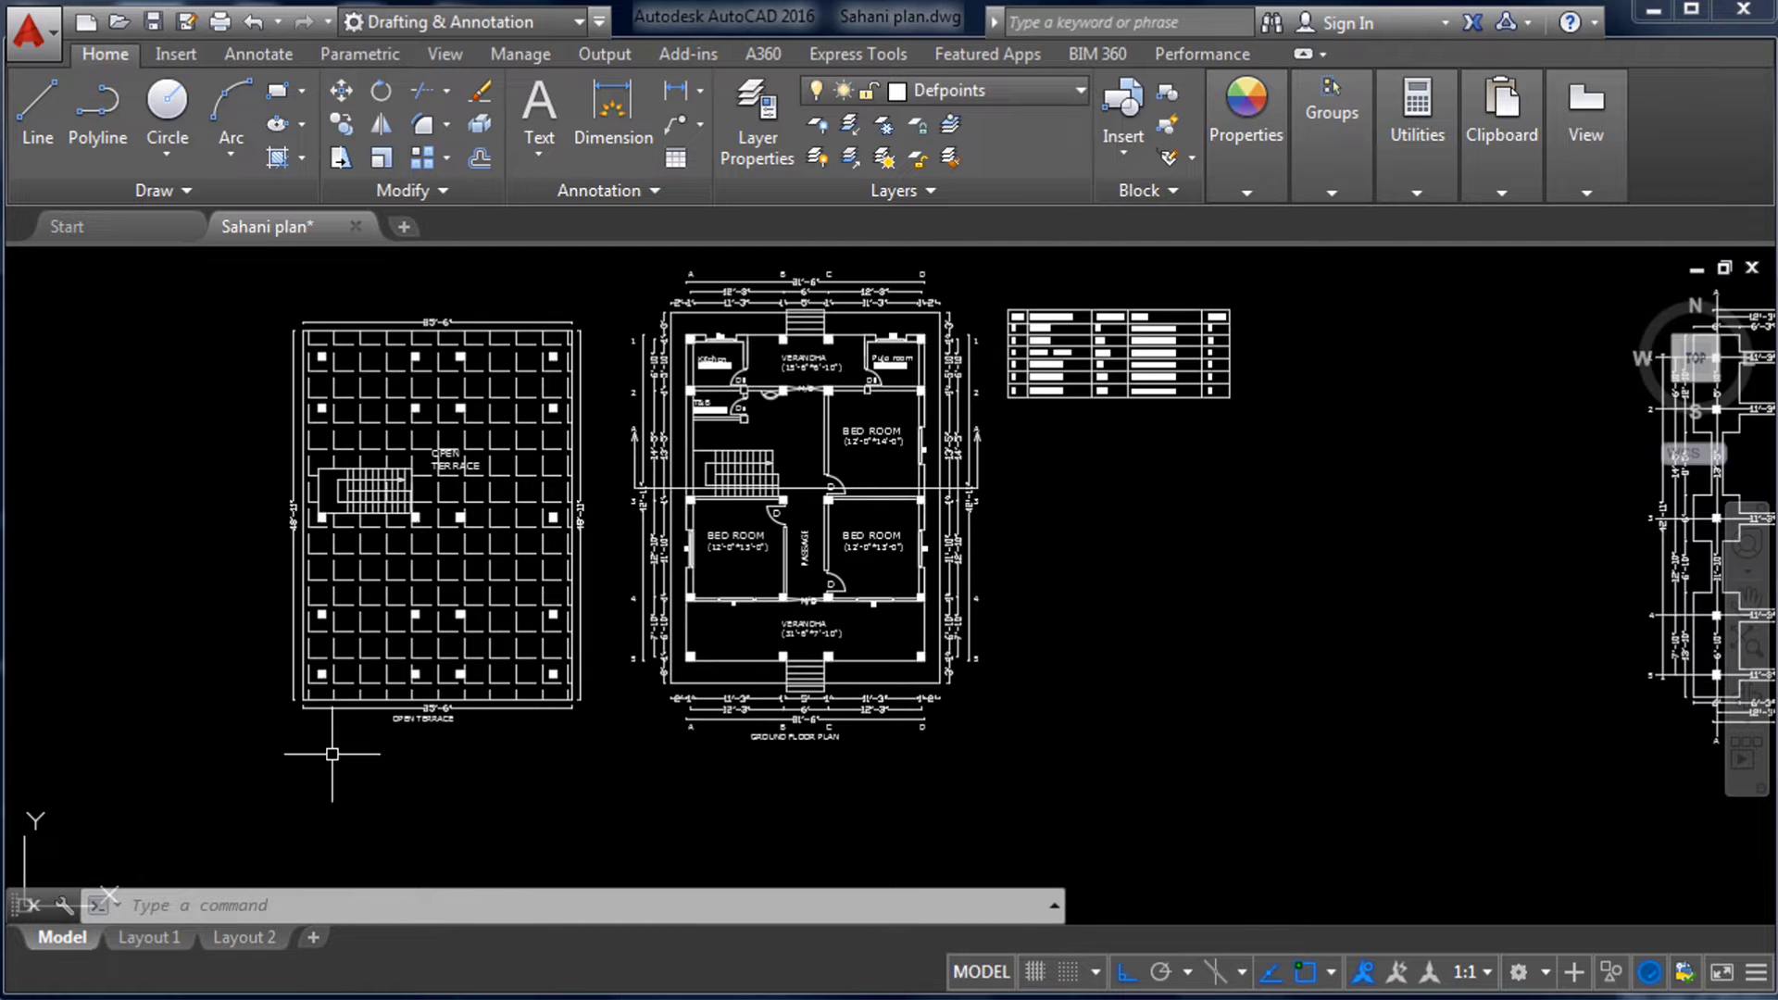
middle_click_drag(892, 462, 698, 569)
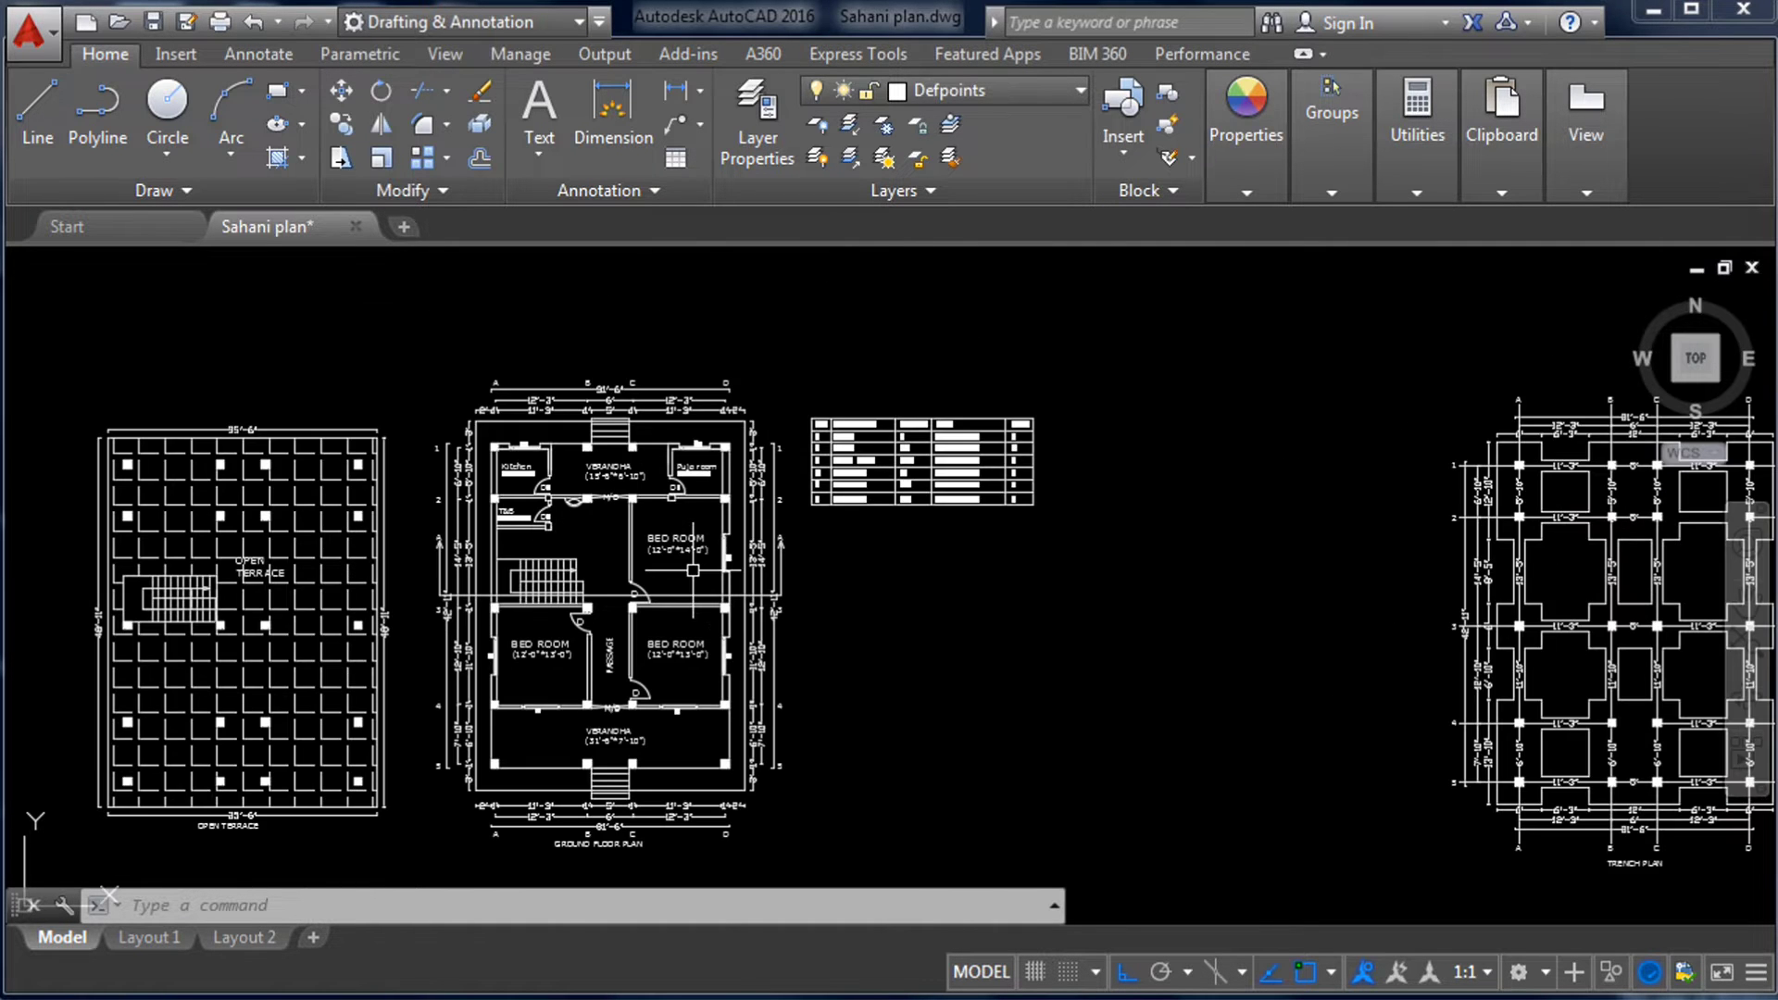
left_click(317, 934)
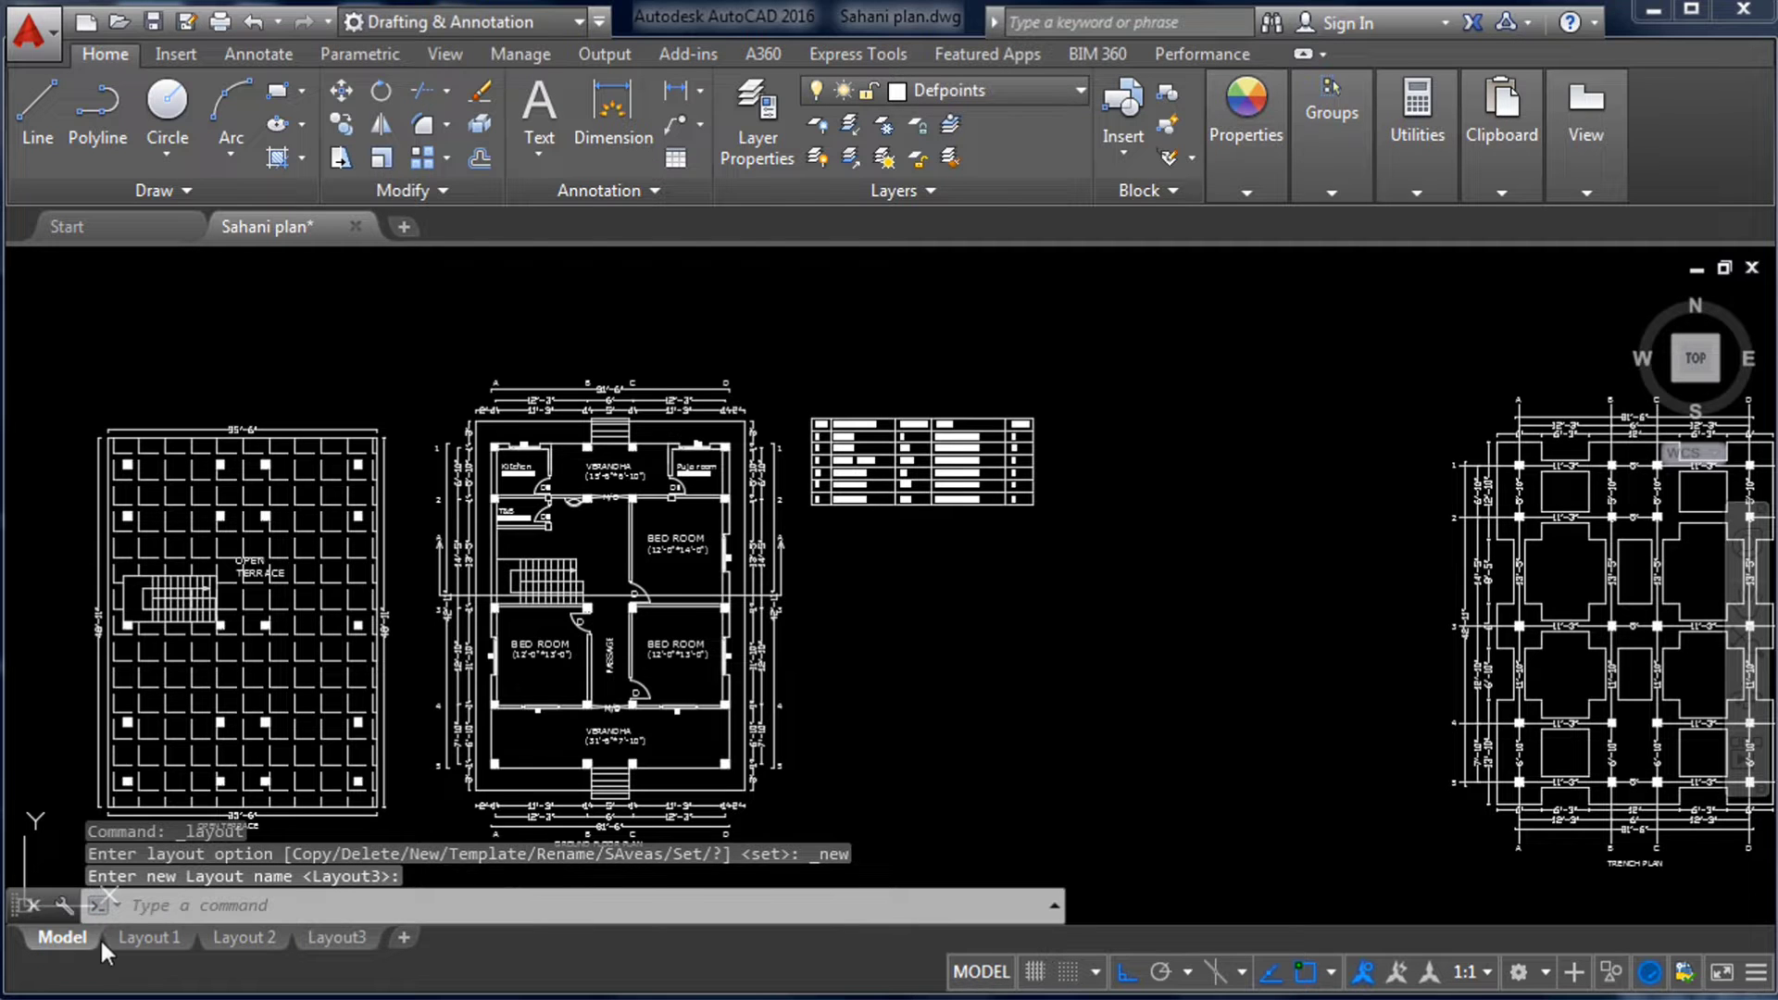
- Review the full row of floor plans, foundation plans, elevations and detail drawings in model space
scroll(648, 560, "down", 3)
scroll(833, 565, "up", 2)
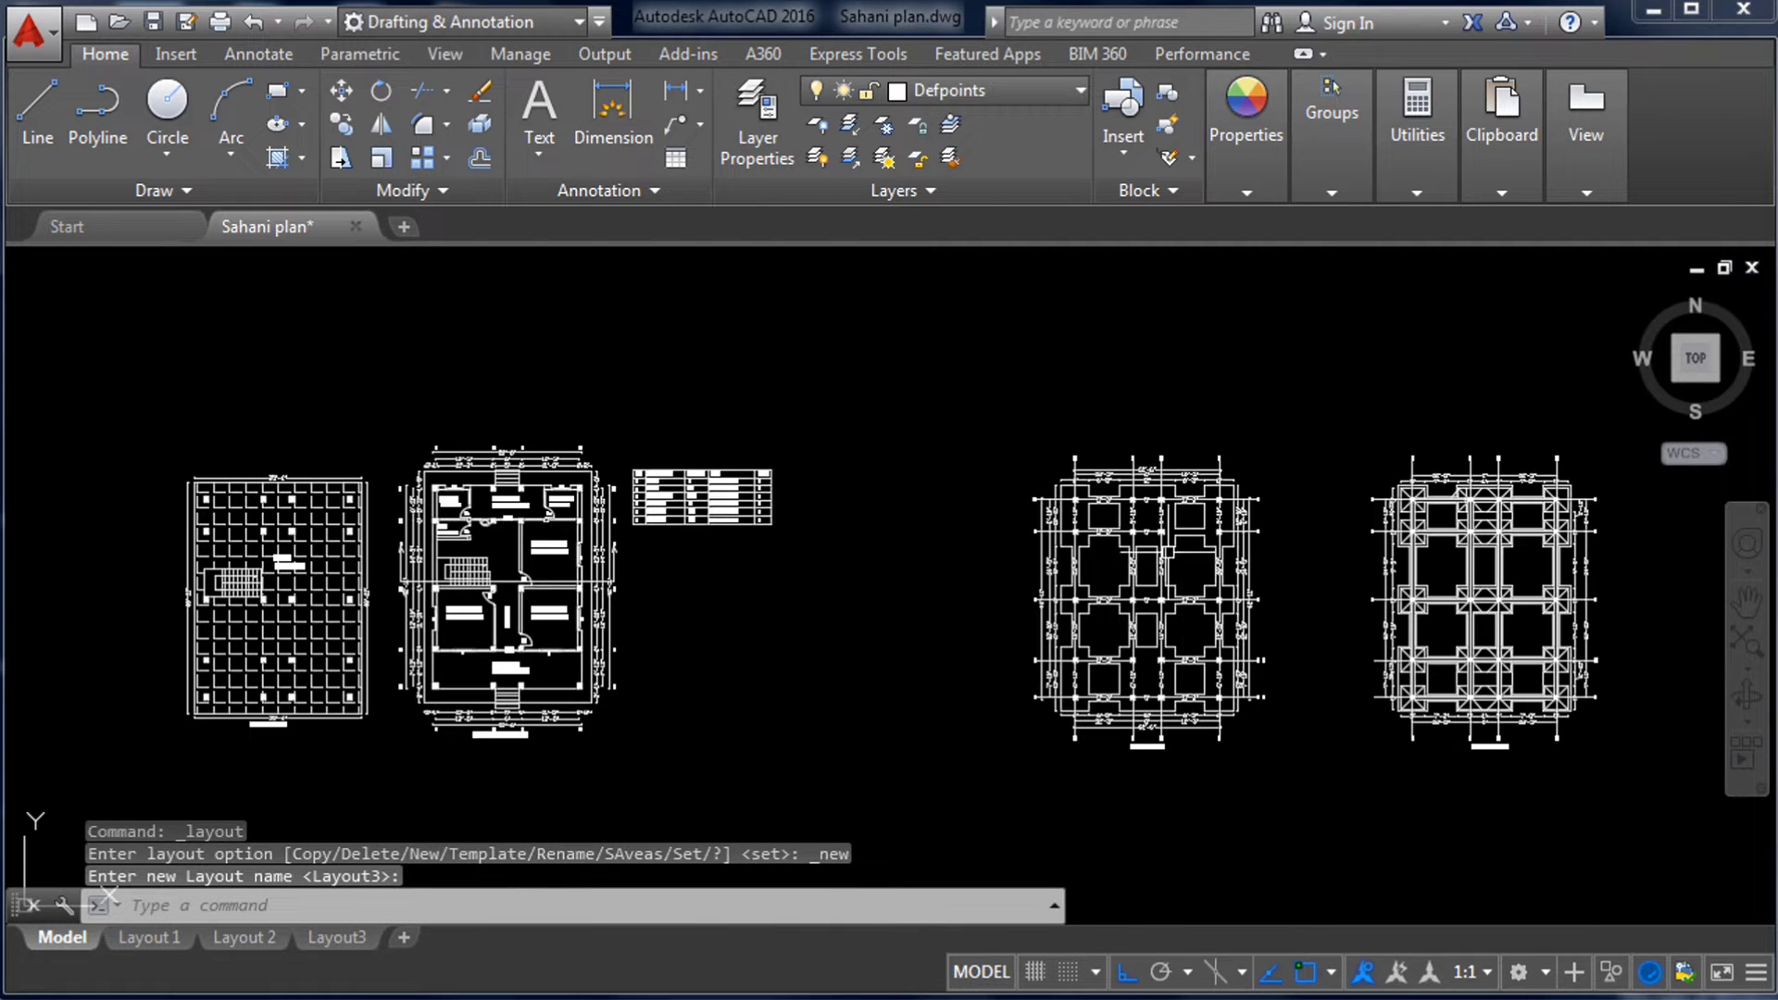
scroll(1056, 472, "down", 2)
scroll(852, 554, "up", 1)
scroll(813, 535, "down", 4)
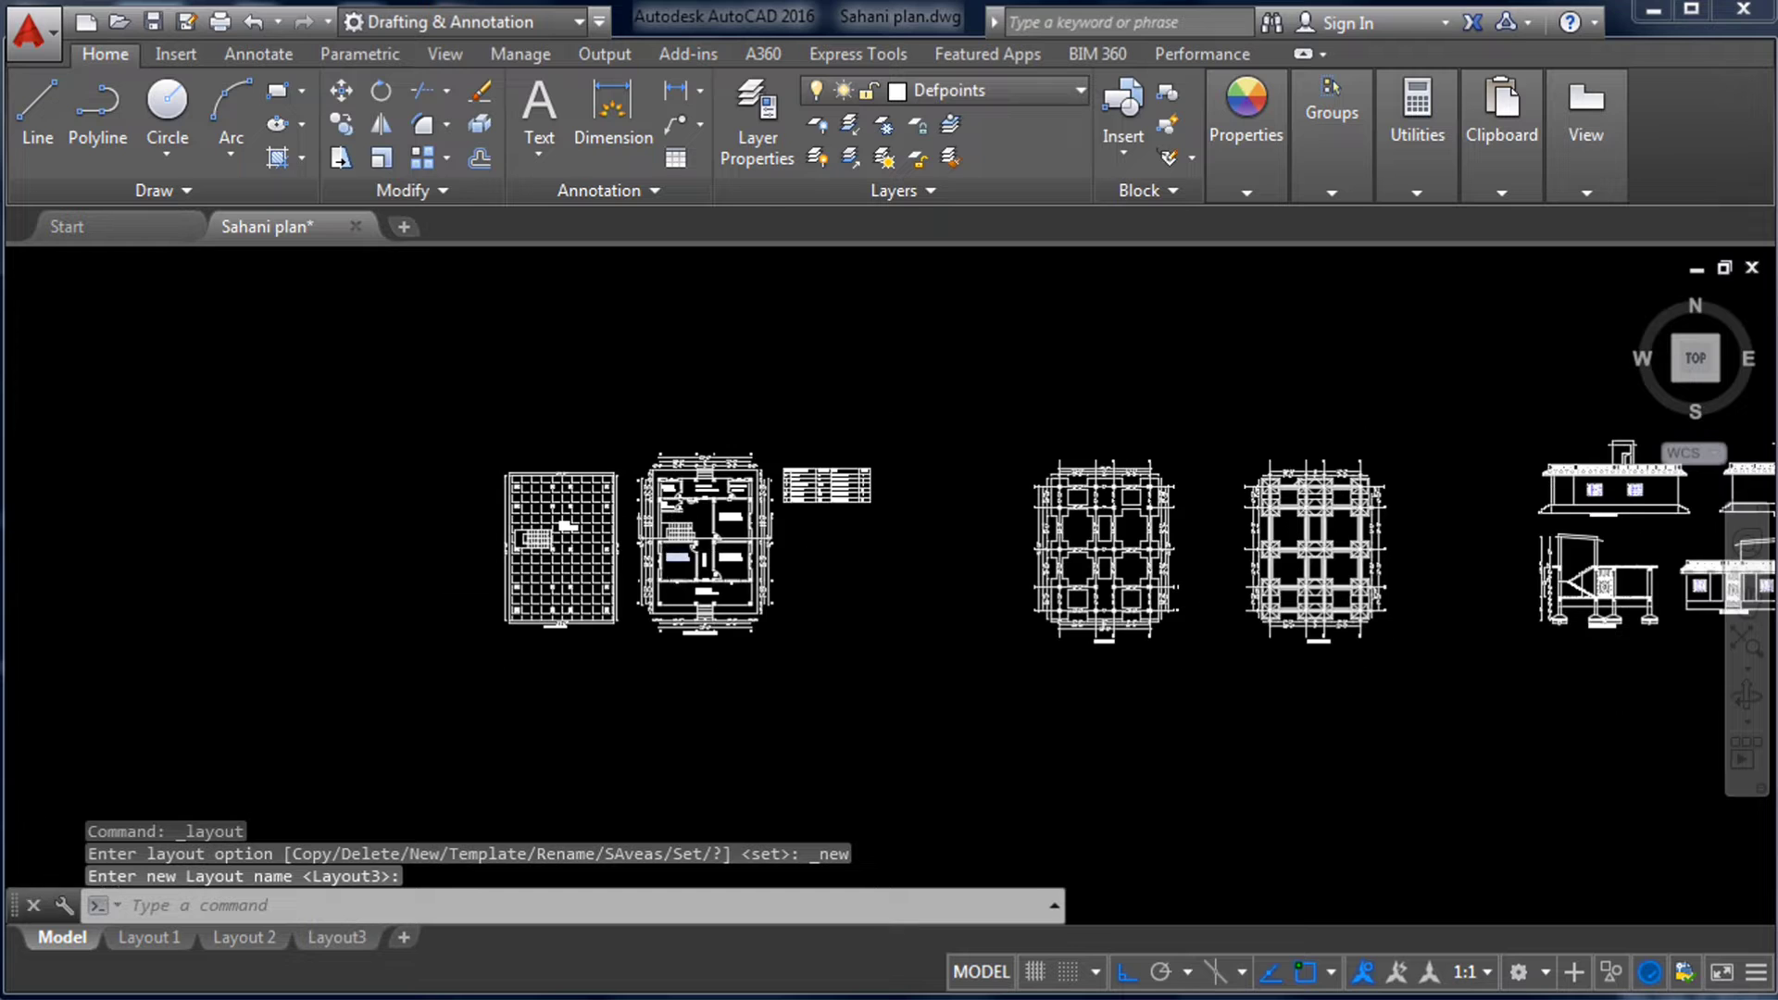
middle_click_drag(1038, 606, 881, 595)
scroll(1045, 556, "up", 1)
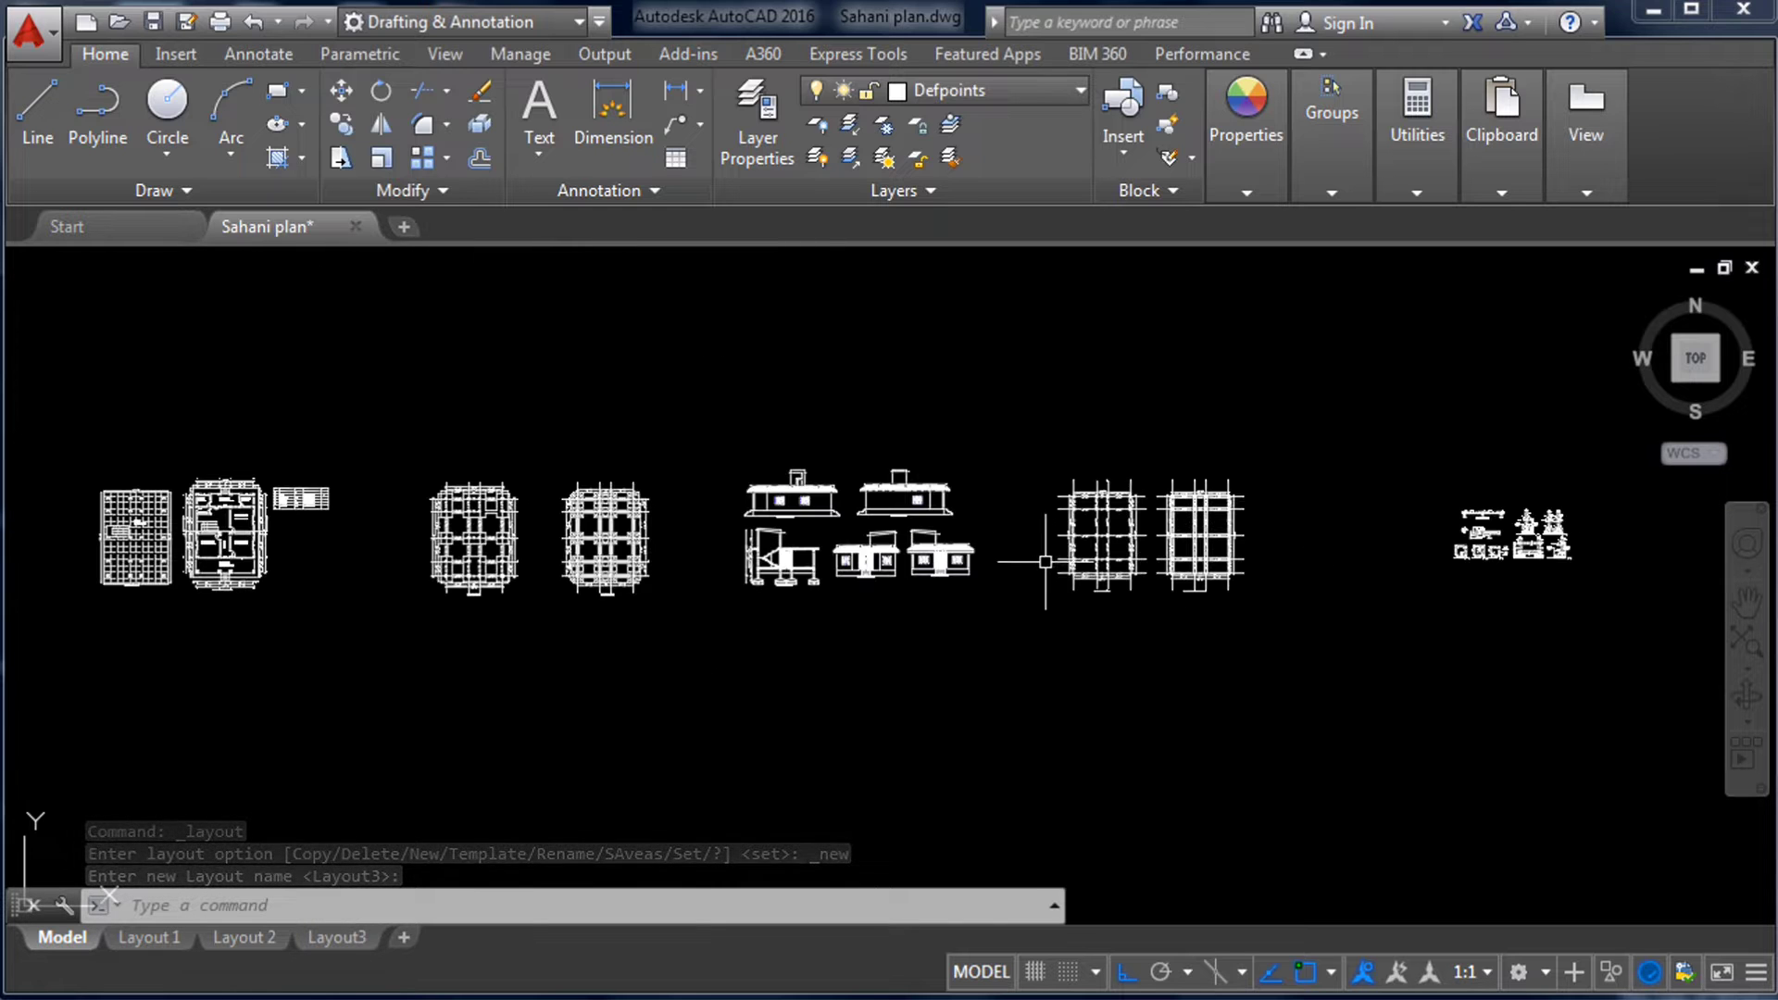
scroll(584, 508, "down", 1)
scroll(584, 508, "up", 2)
scroll(780, 509, "down", 1)
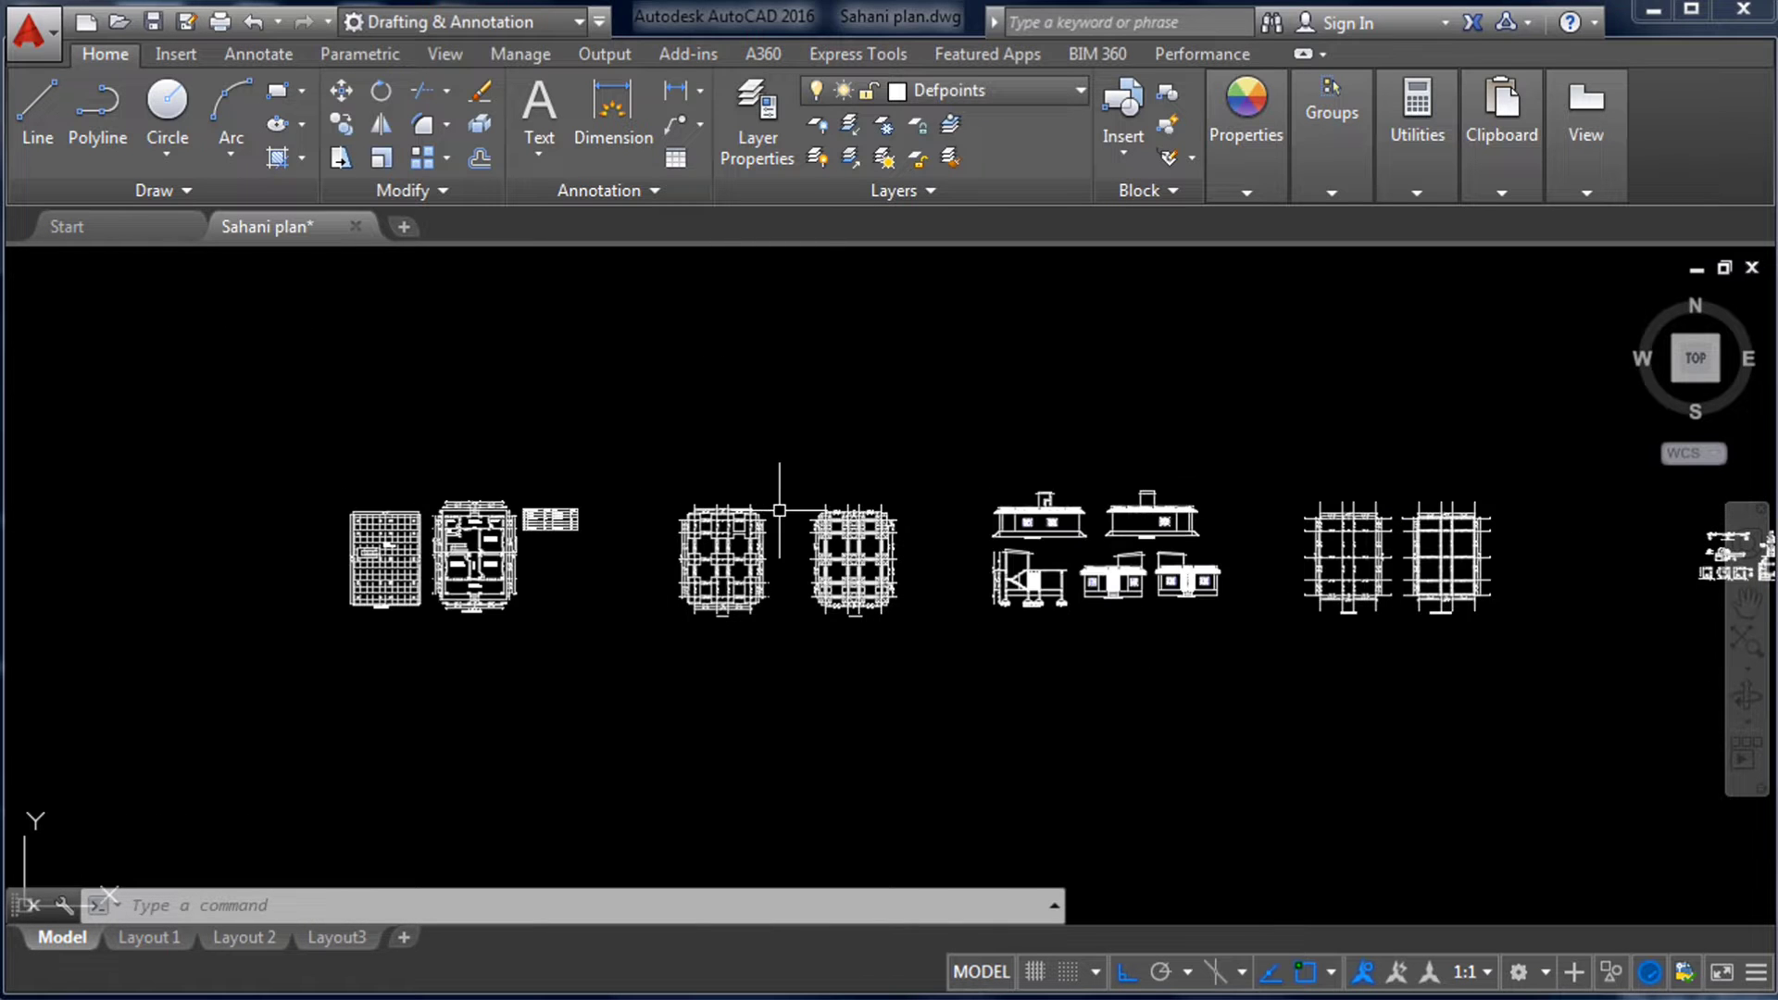
scroll(363, 542, "up", 4)
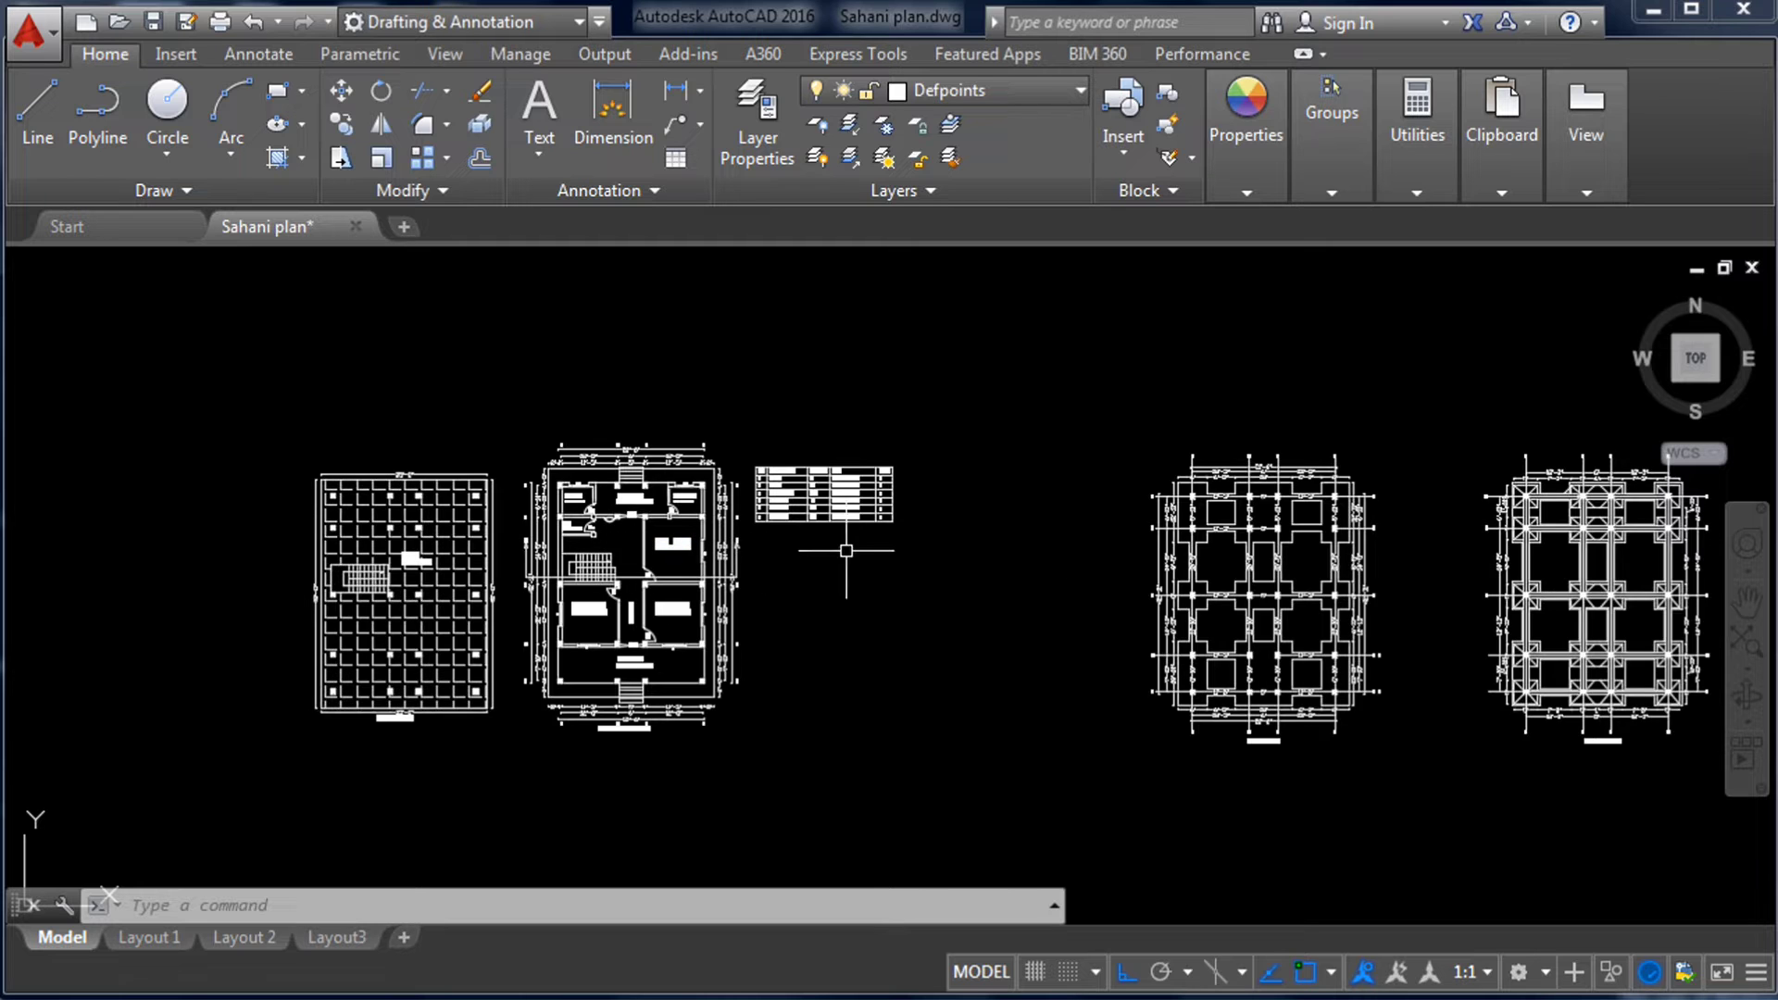
scroll(885, 555, "down", 2)
scroll(690, 570, "up", 4)
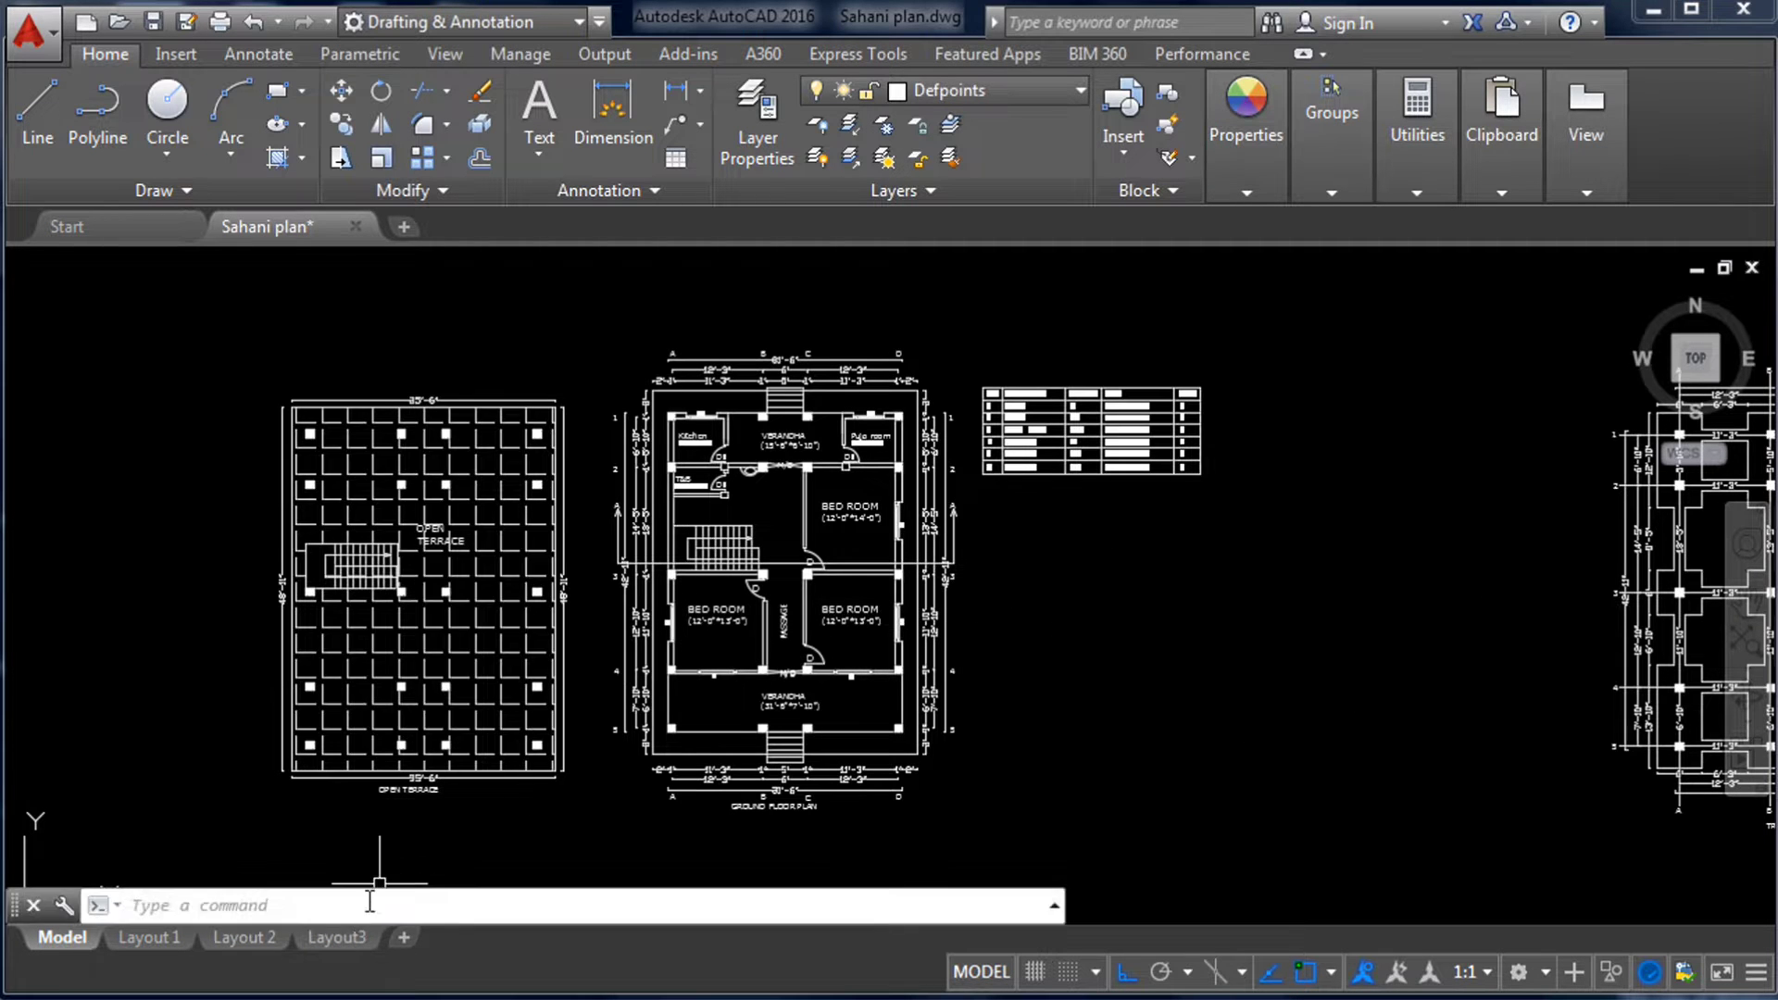
- Switch to Layout3 and delete the default viewport from its sheet
left_click(348, 937)
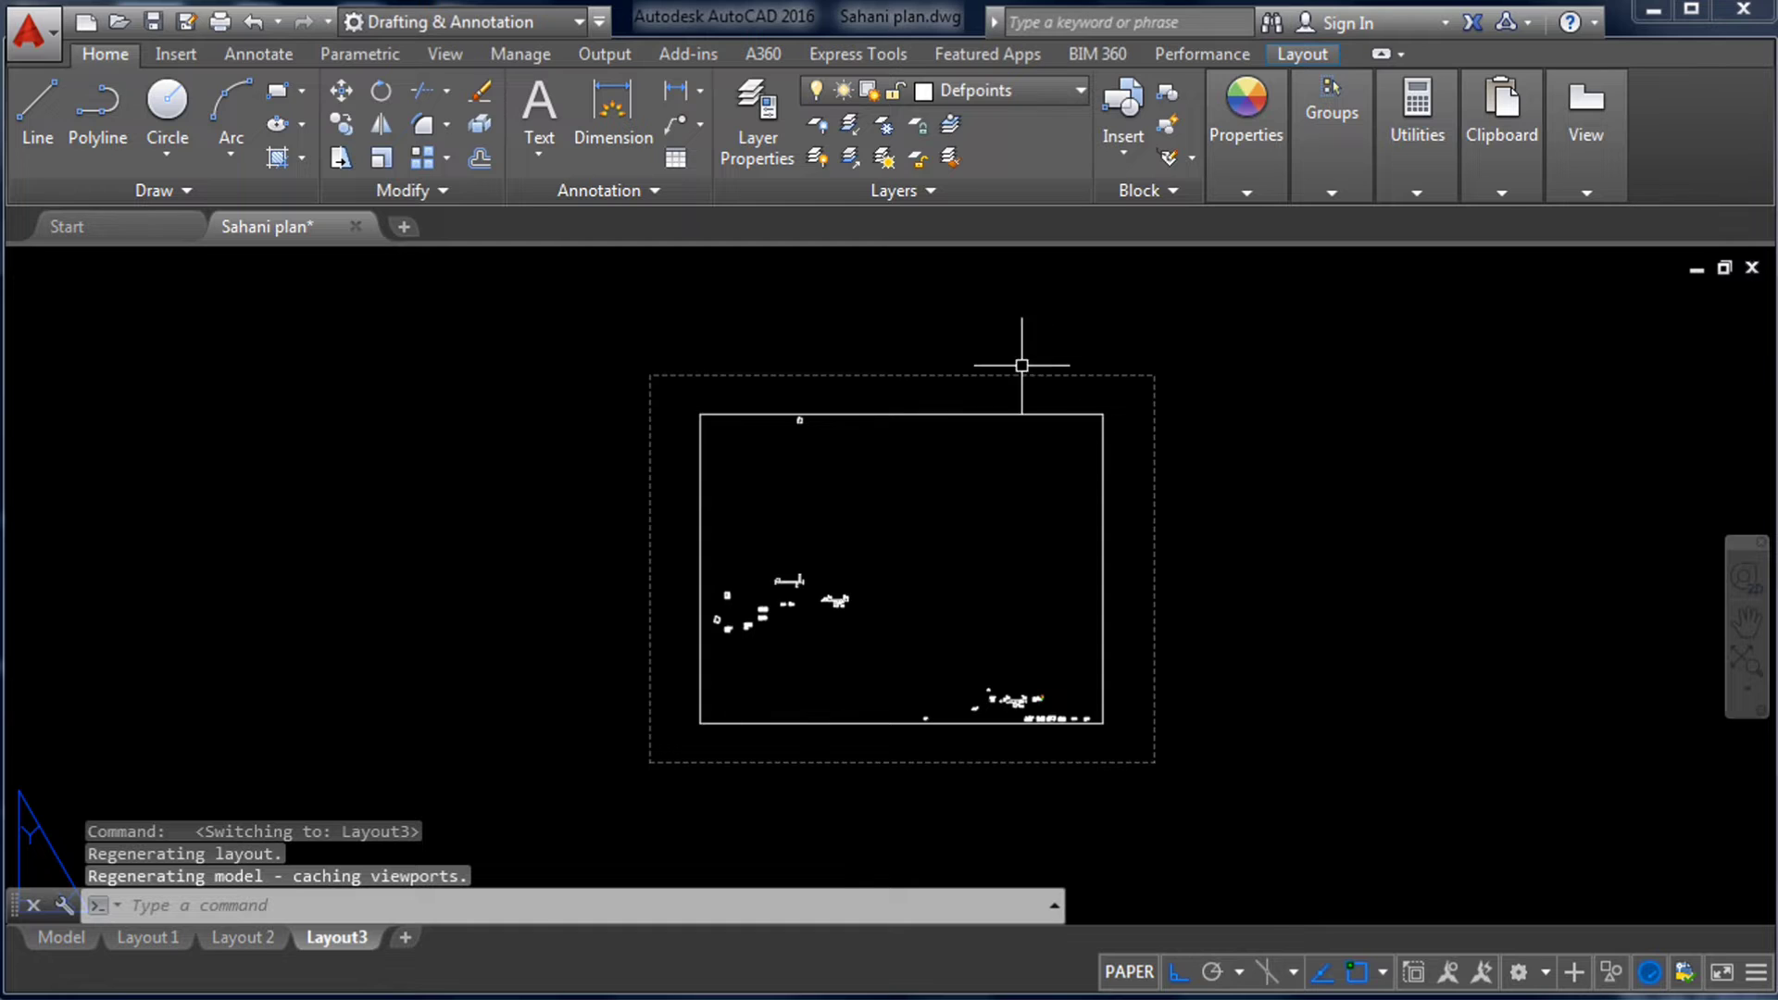
scroll(926, 361, "up", 2)
scroll(898, 401, "down", 2)
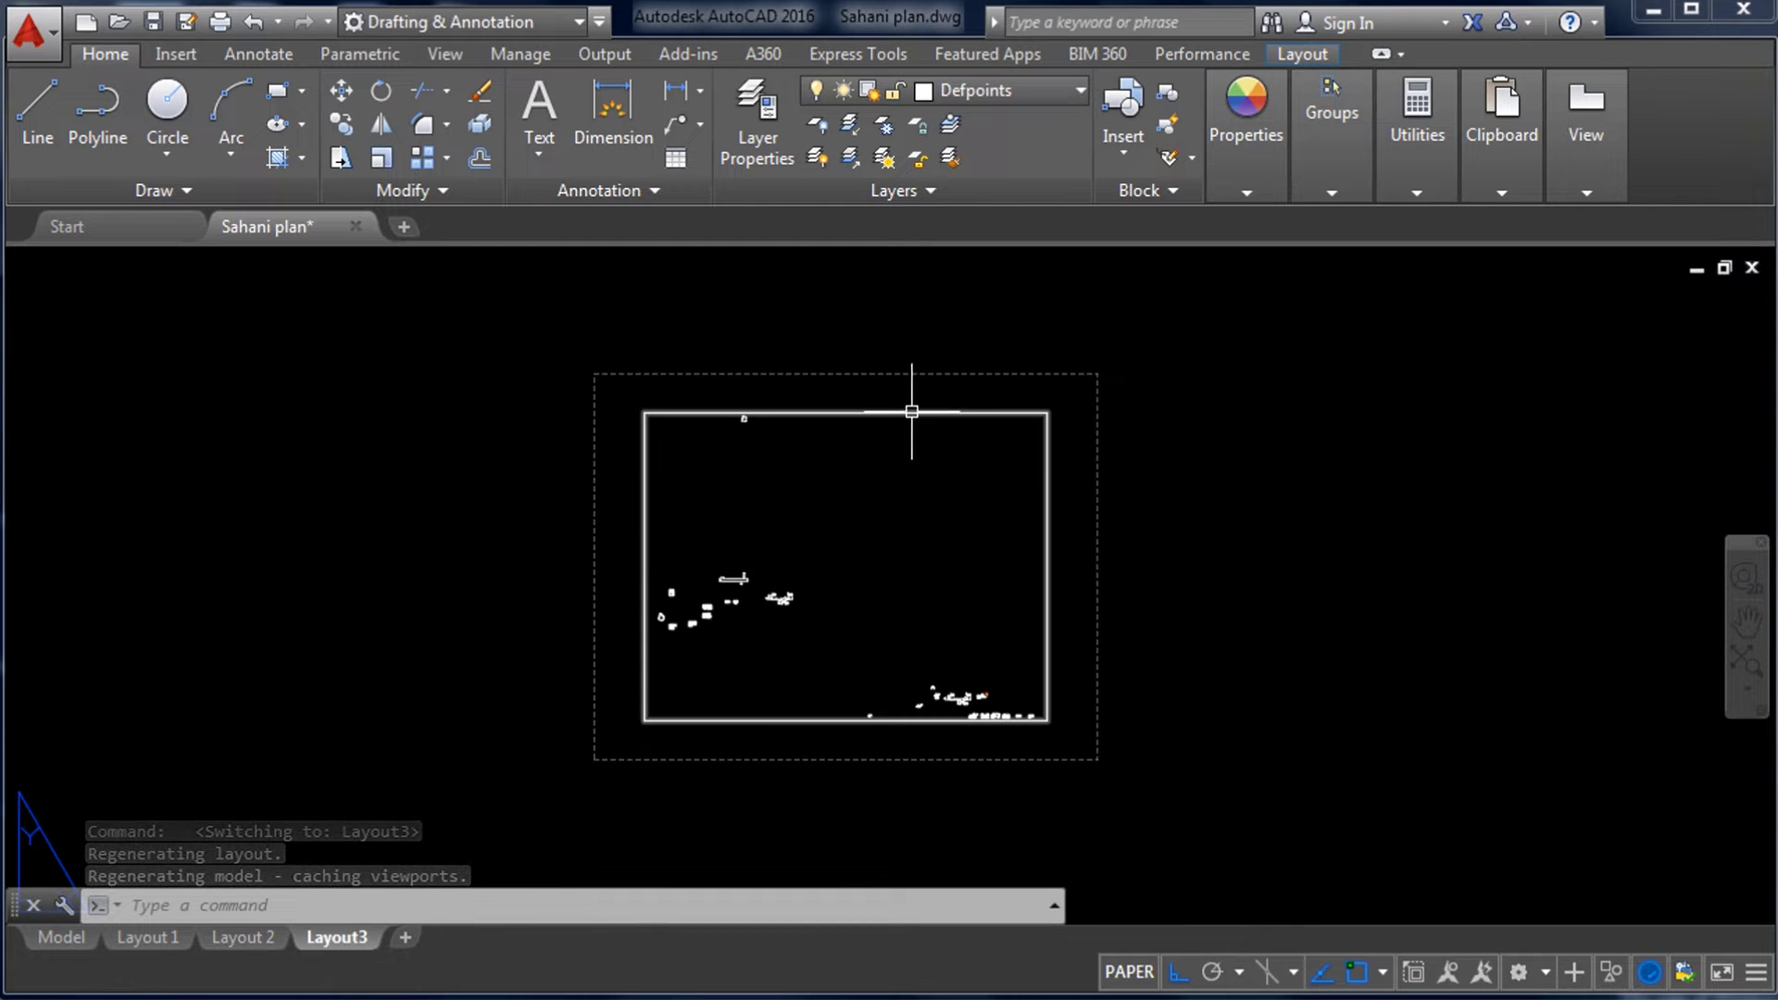
mouse_move(912, 411)
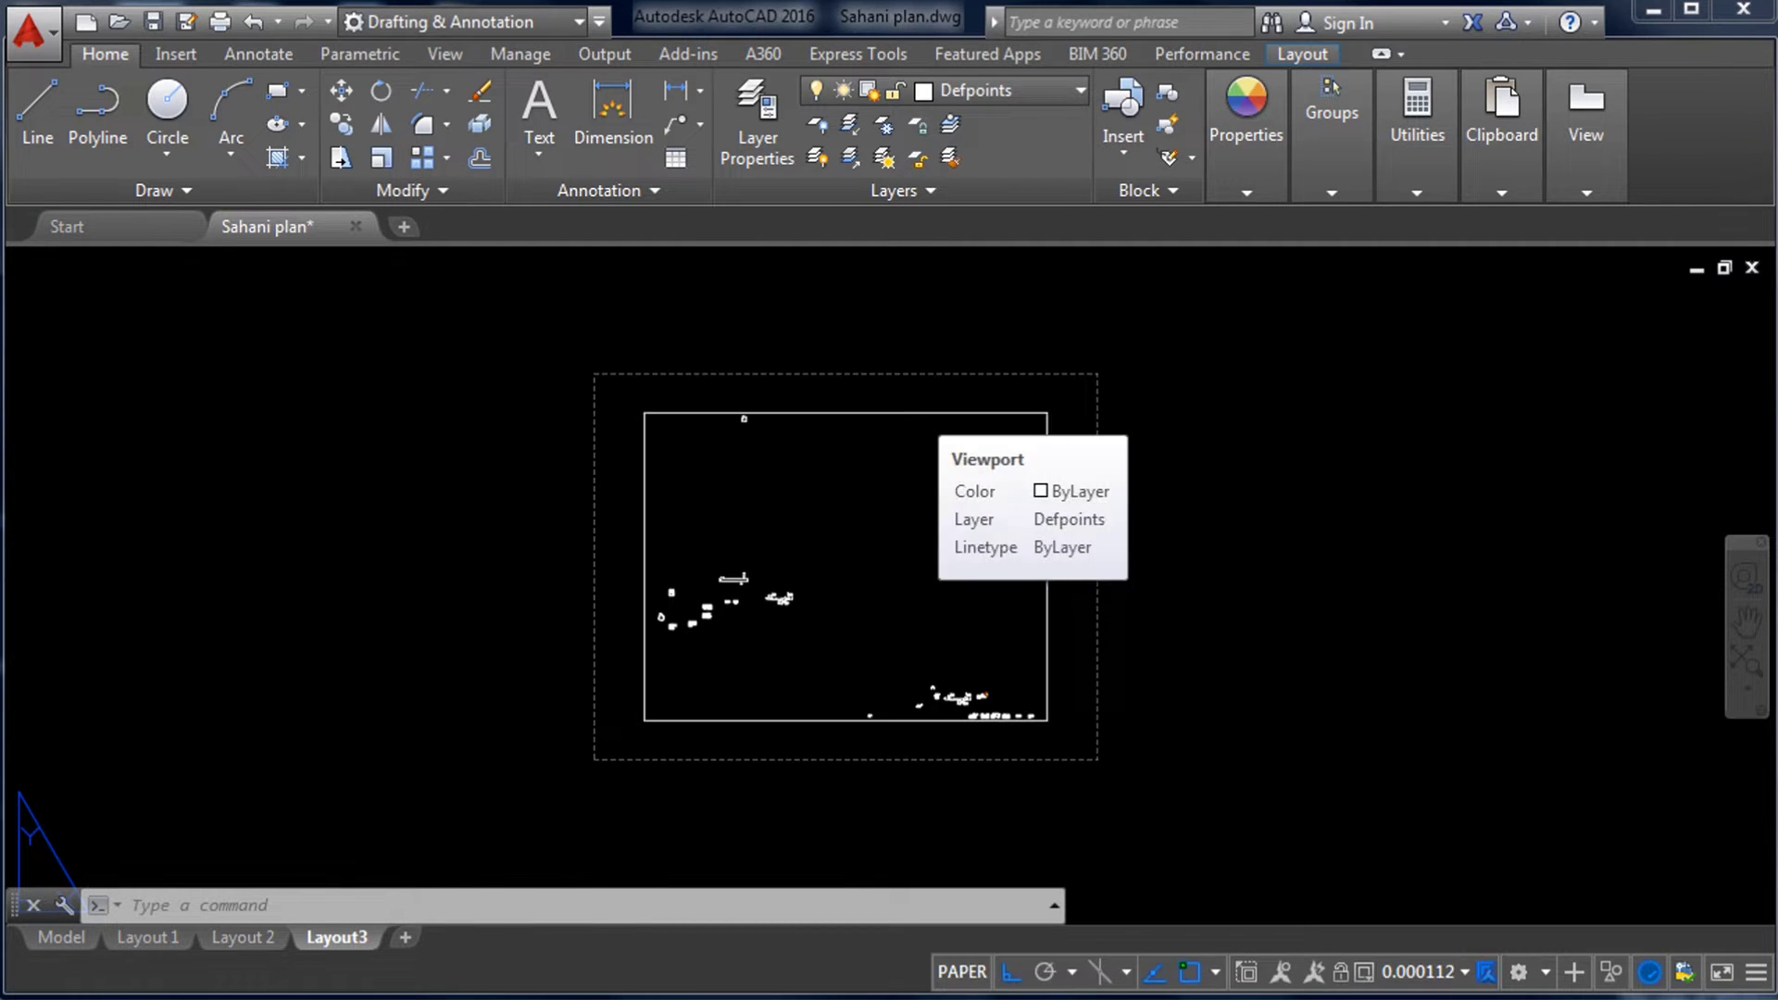
left_click(1012, 412)
key("Delete")
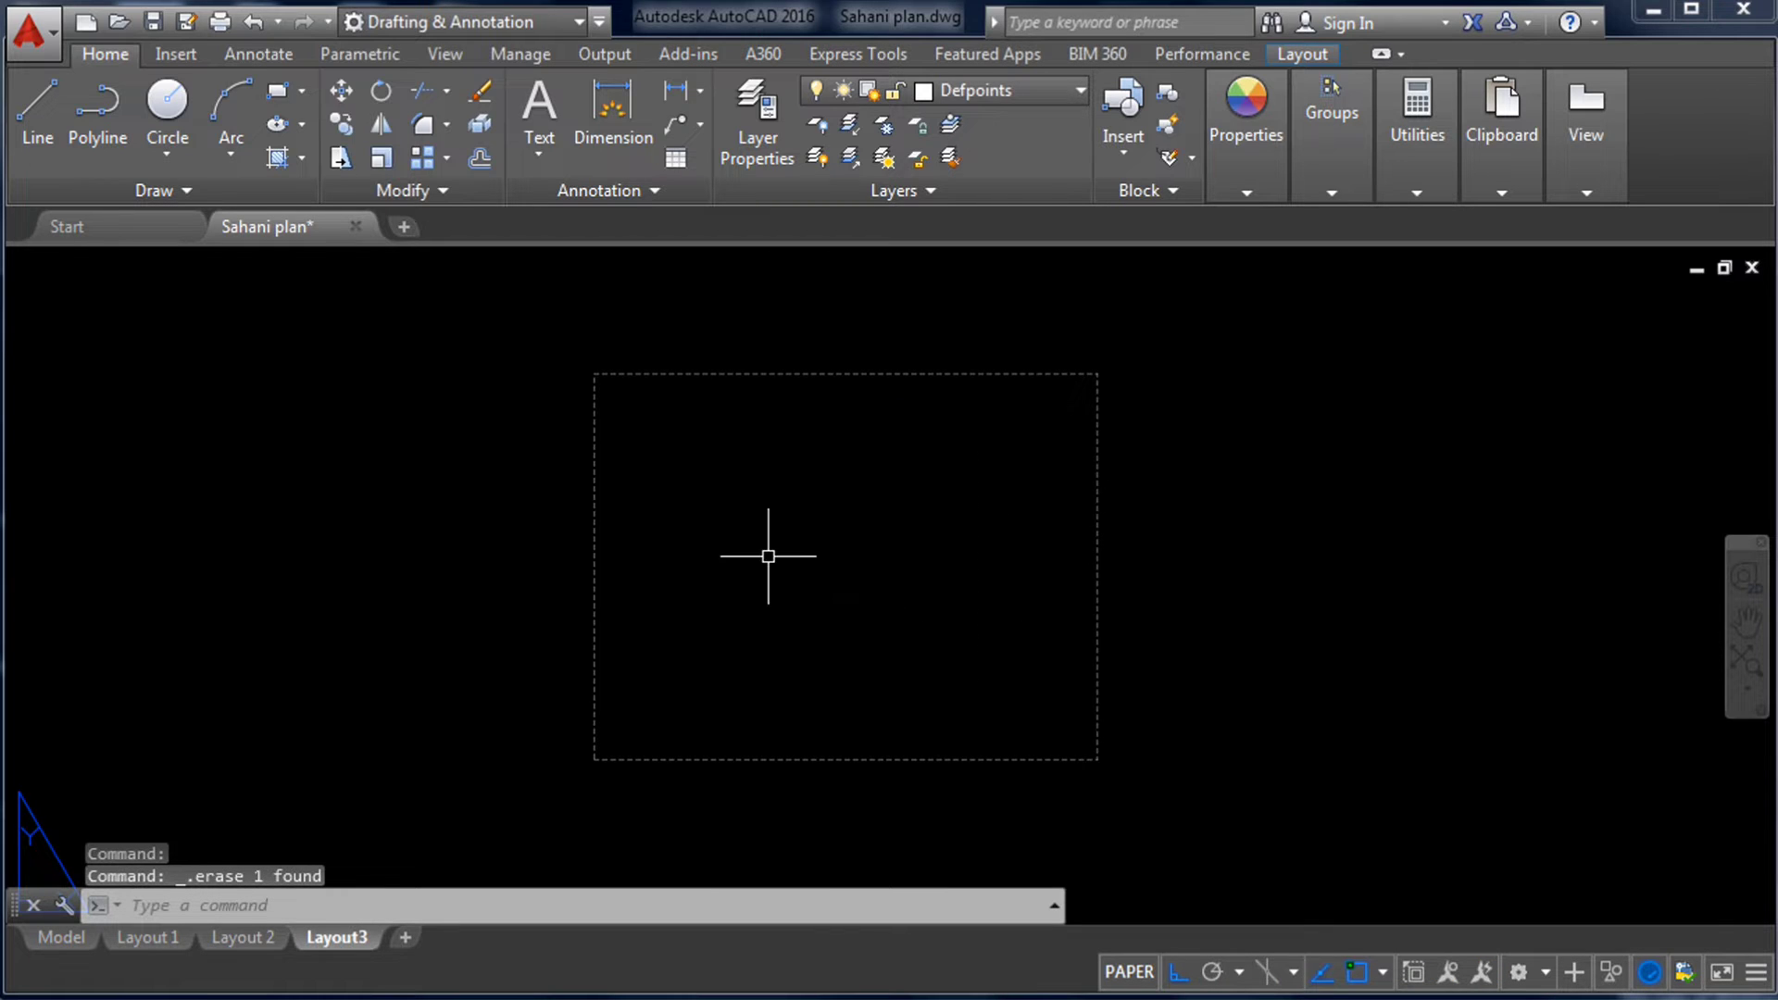
scroll(768, 555, "down", 2)
scroll(862, 531, "up", 2)
scroll(666, 552, "down", 2)
scroll(757, 537, "up", 2)
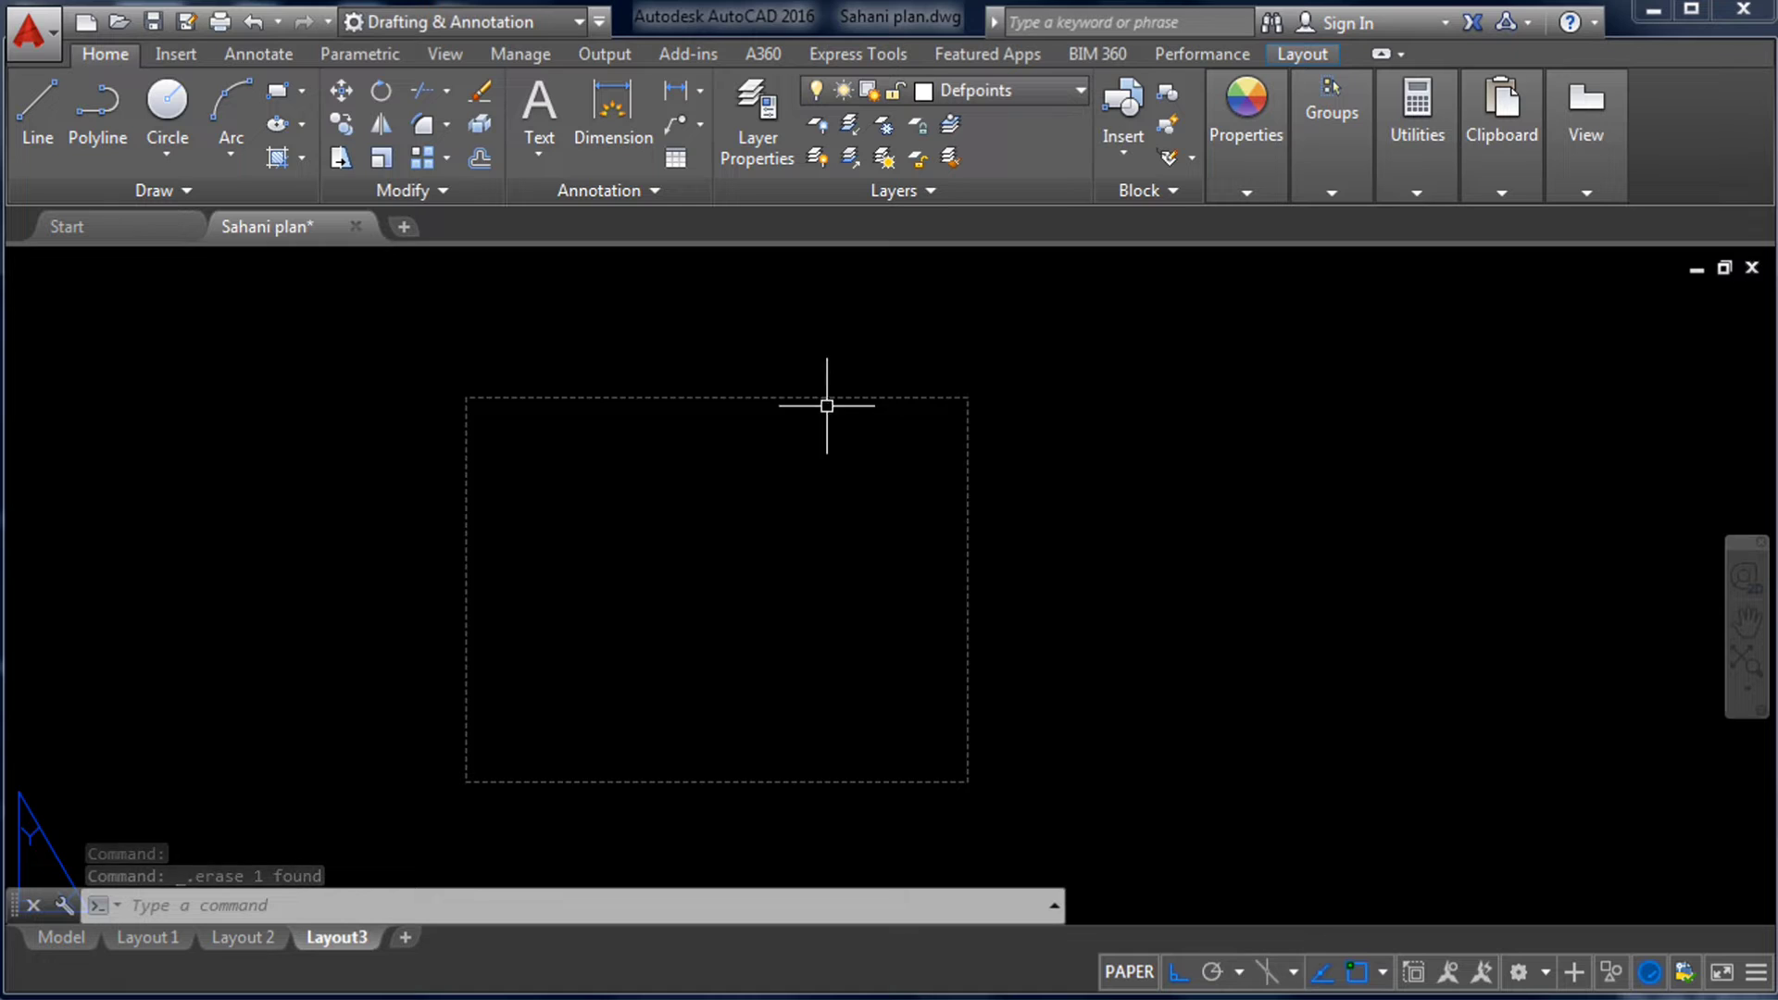
scroll(824, 408, "down", 2)
scroll(796, 398, "up", 2)
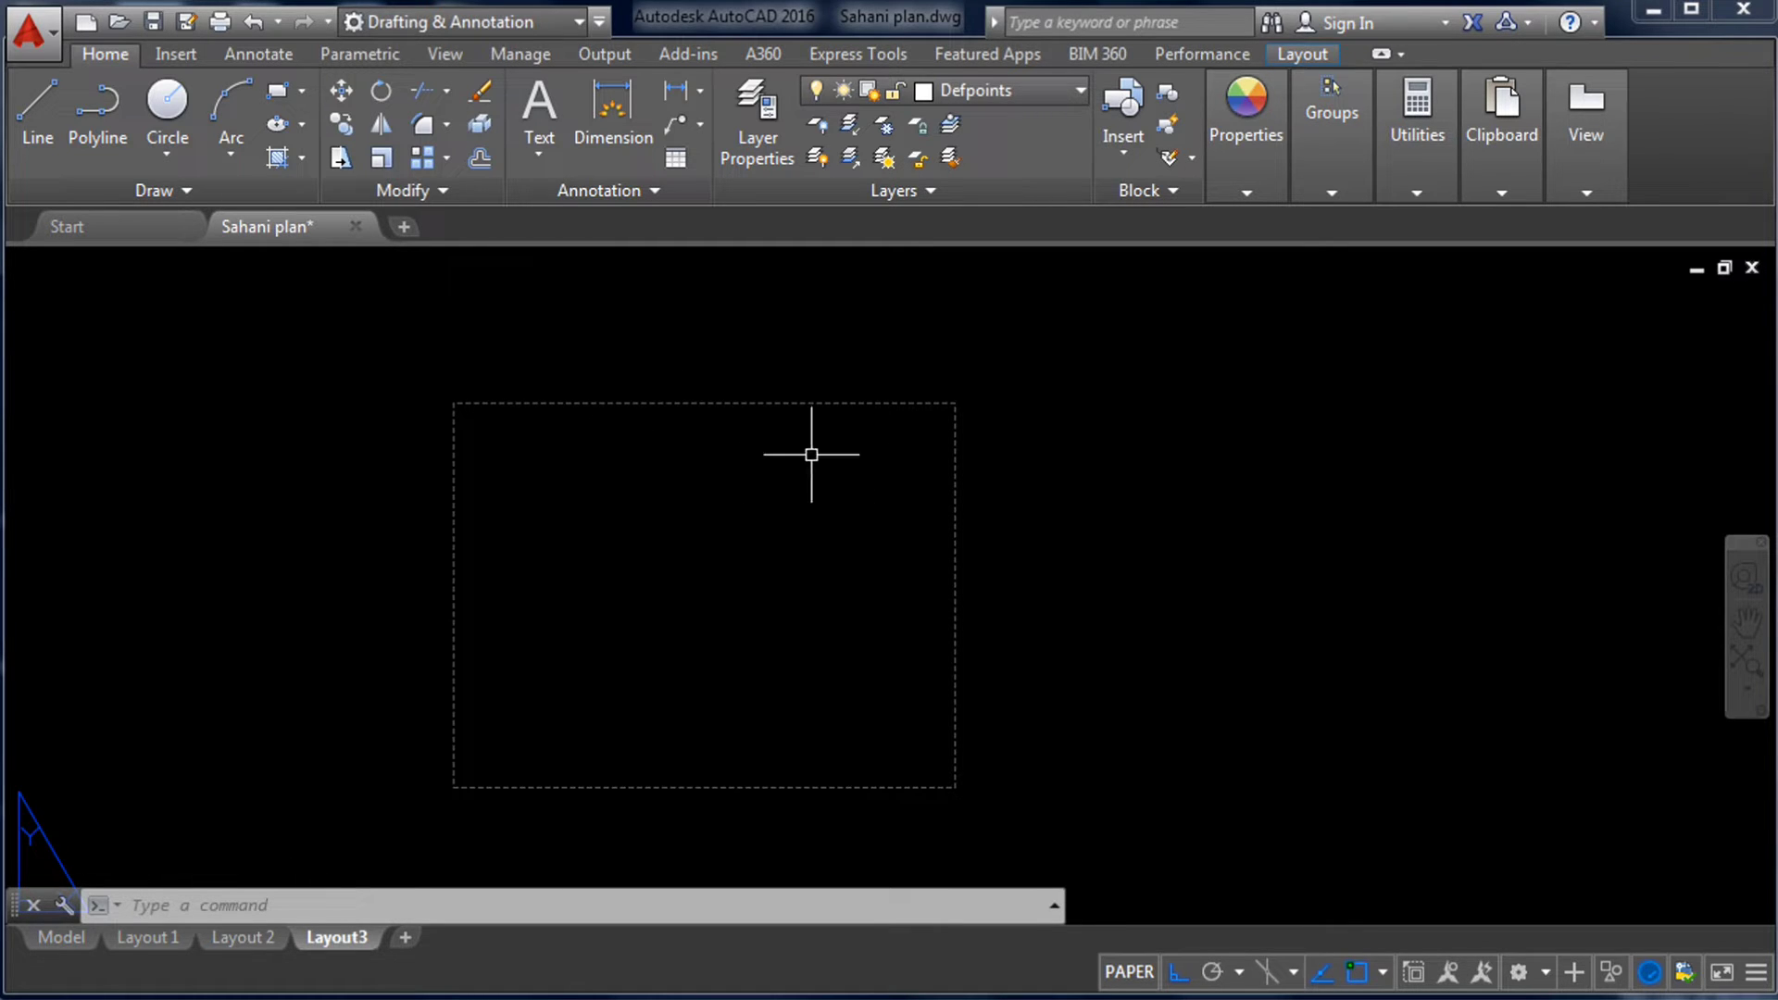
- Open Layout3's page setup for modification from the Page Setup Manager
right_click(348, 941)
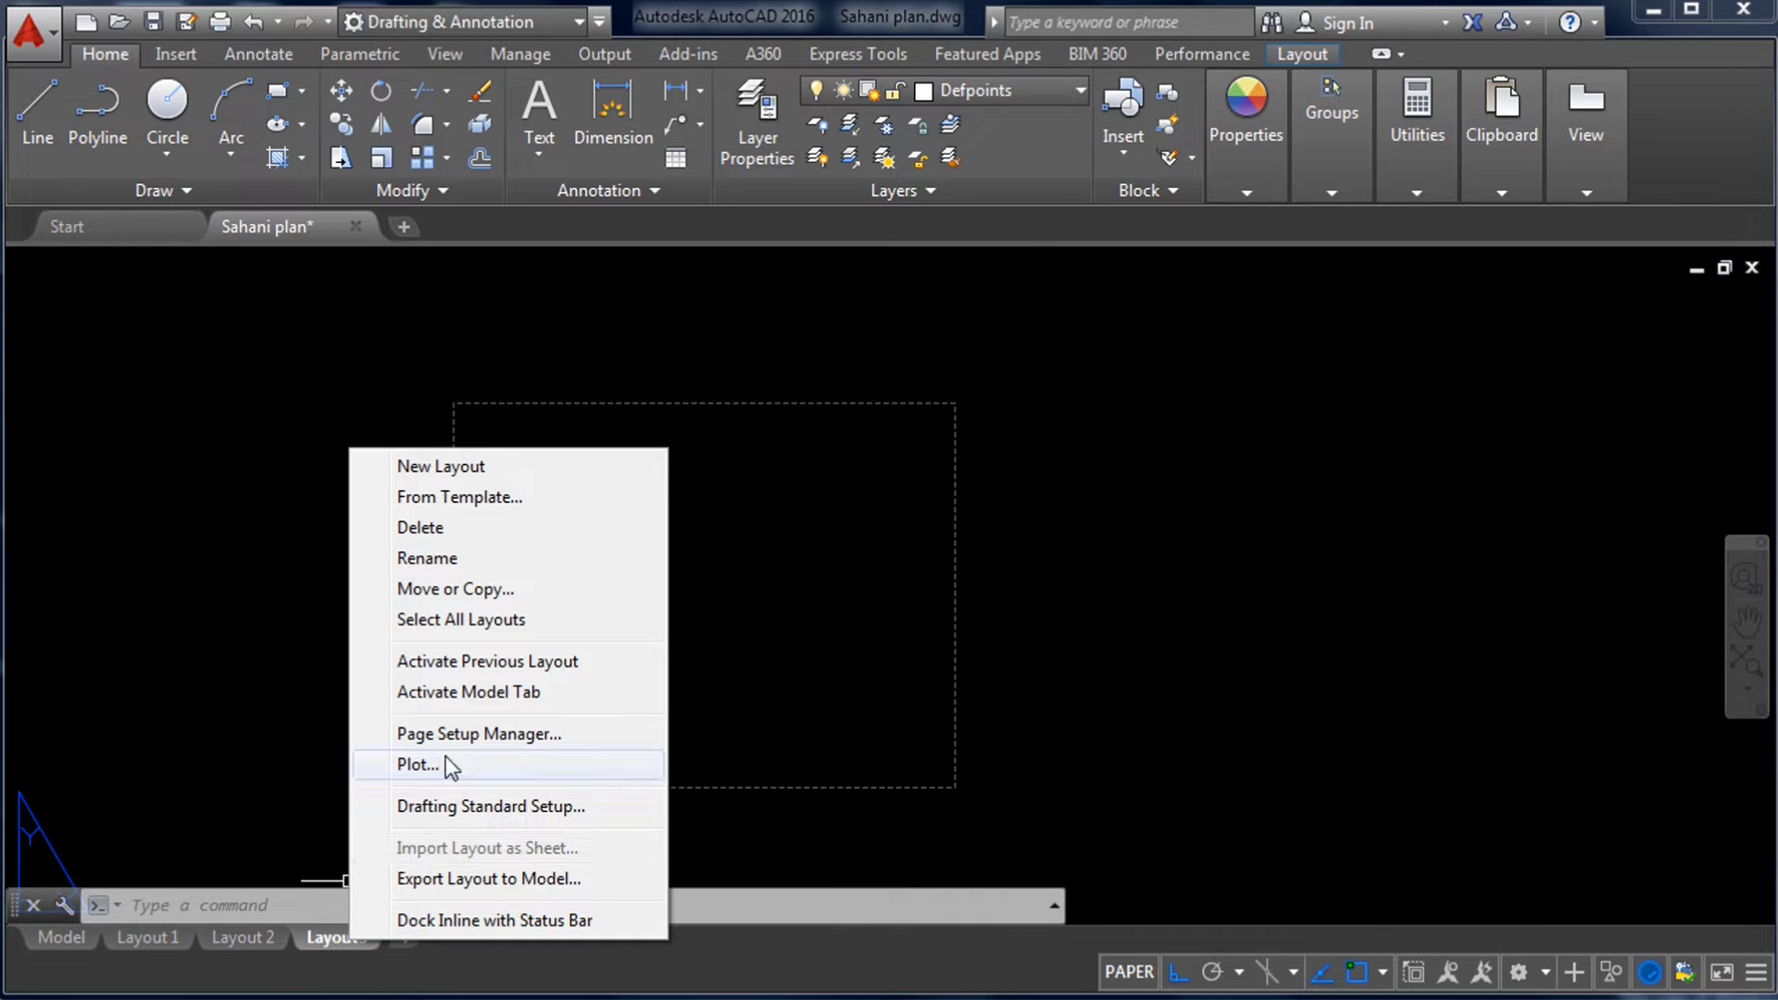
left_click(495, 736)
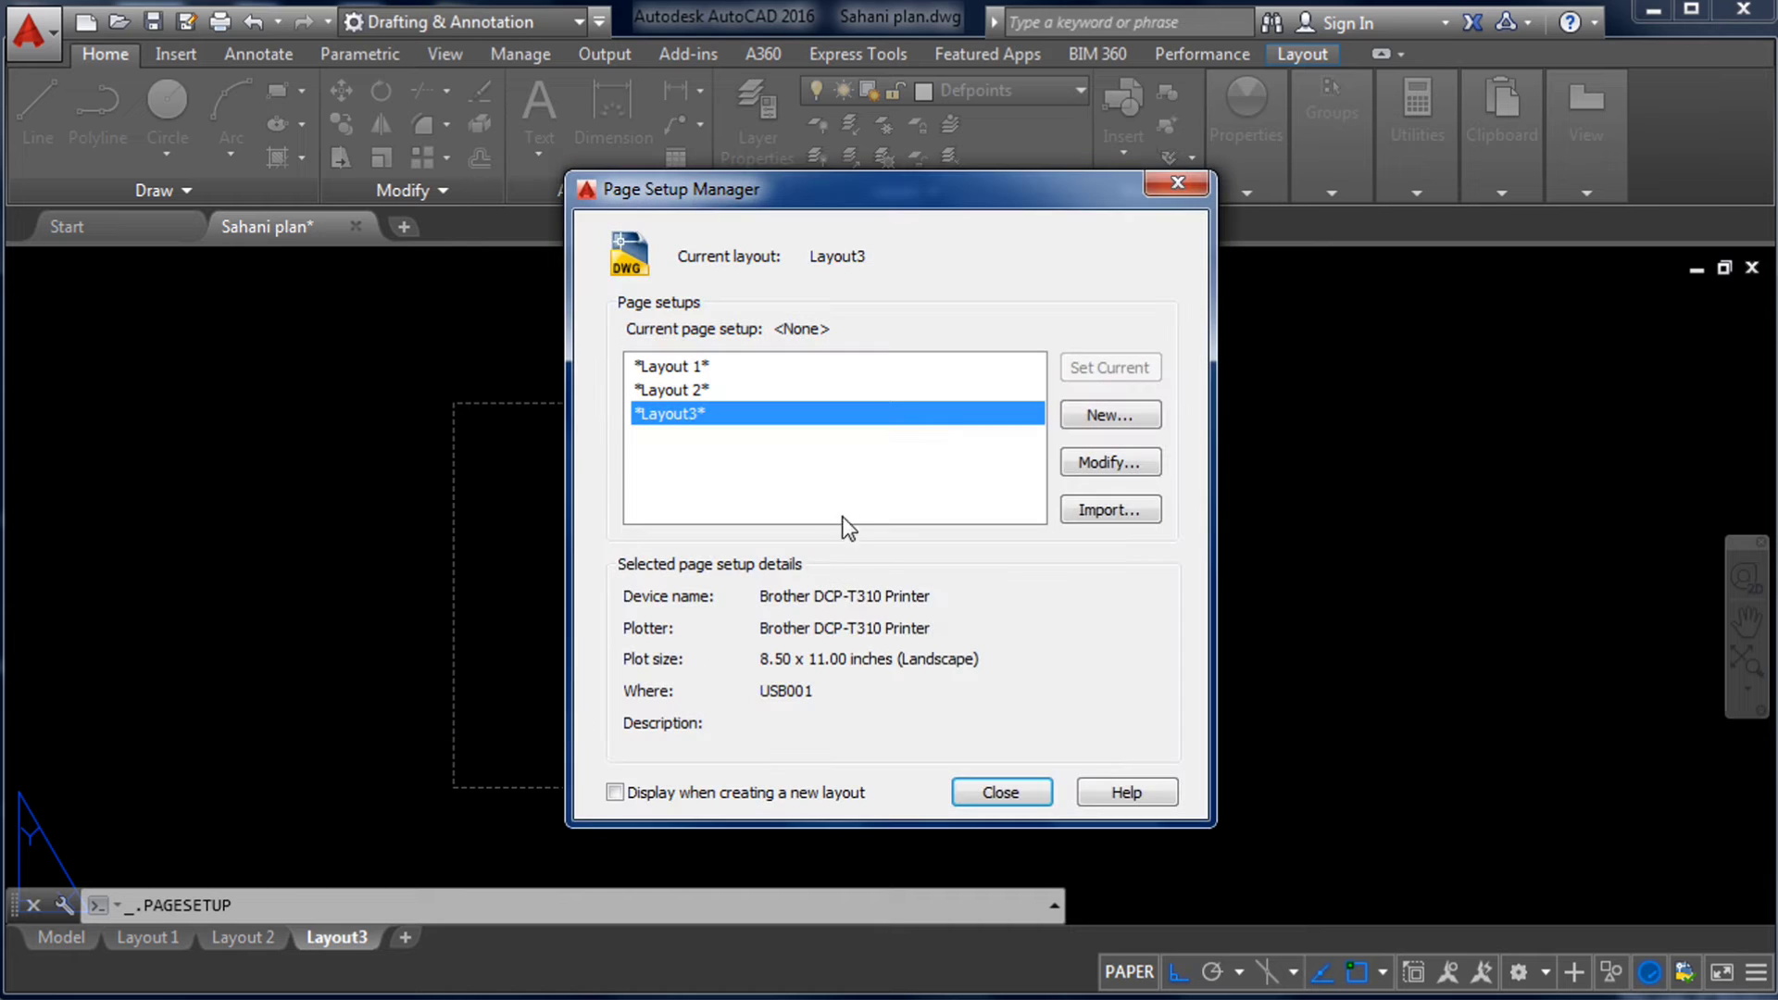
left_click(689, 409)
left_click(726, 390)
left_click(761, 415)
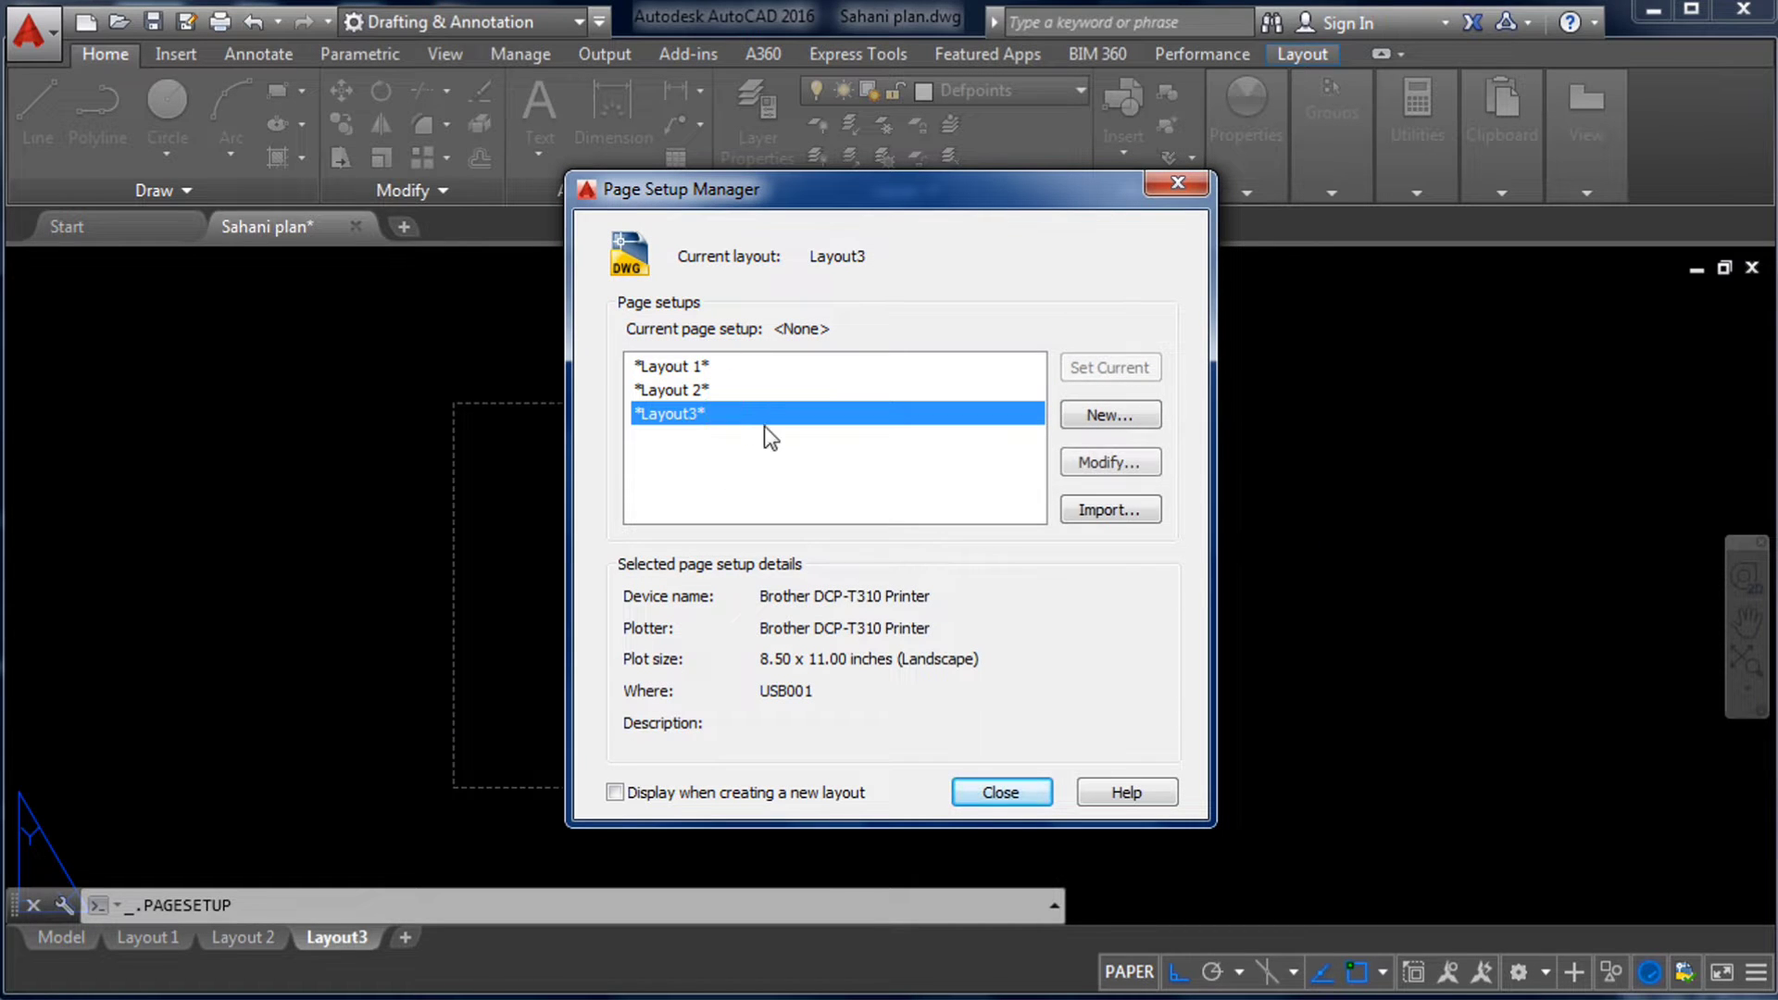
left_click(1093, 458)
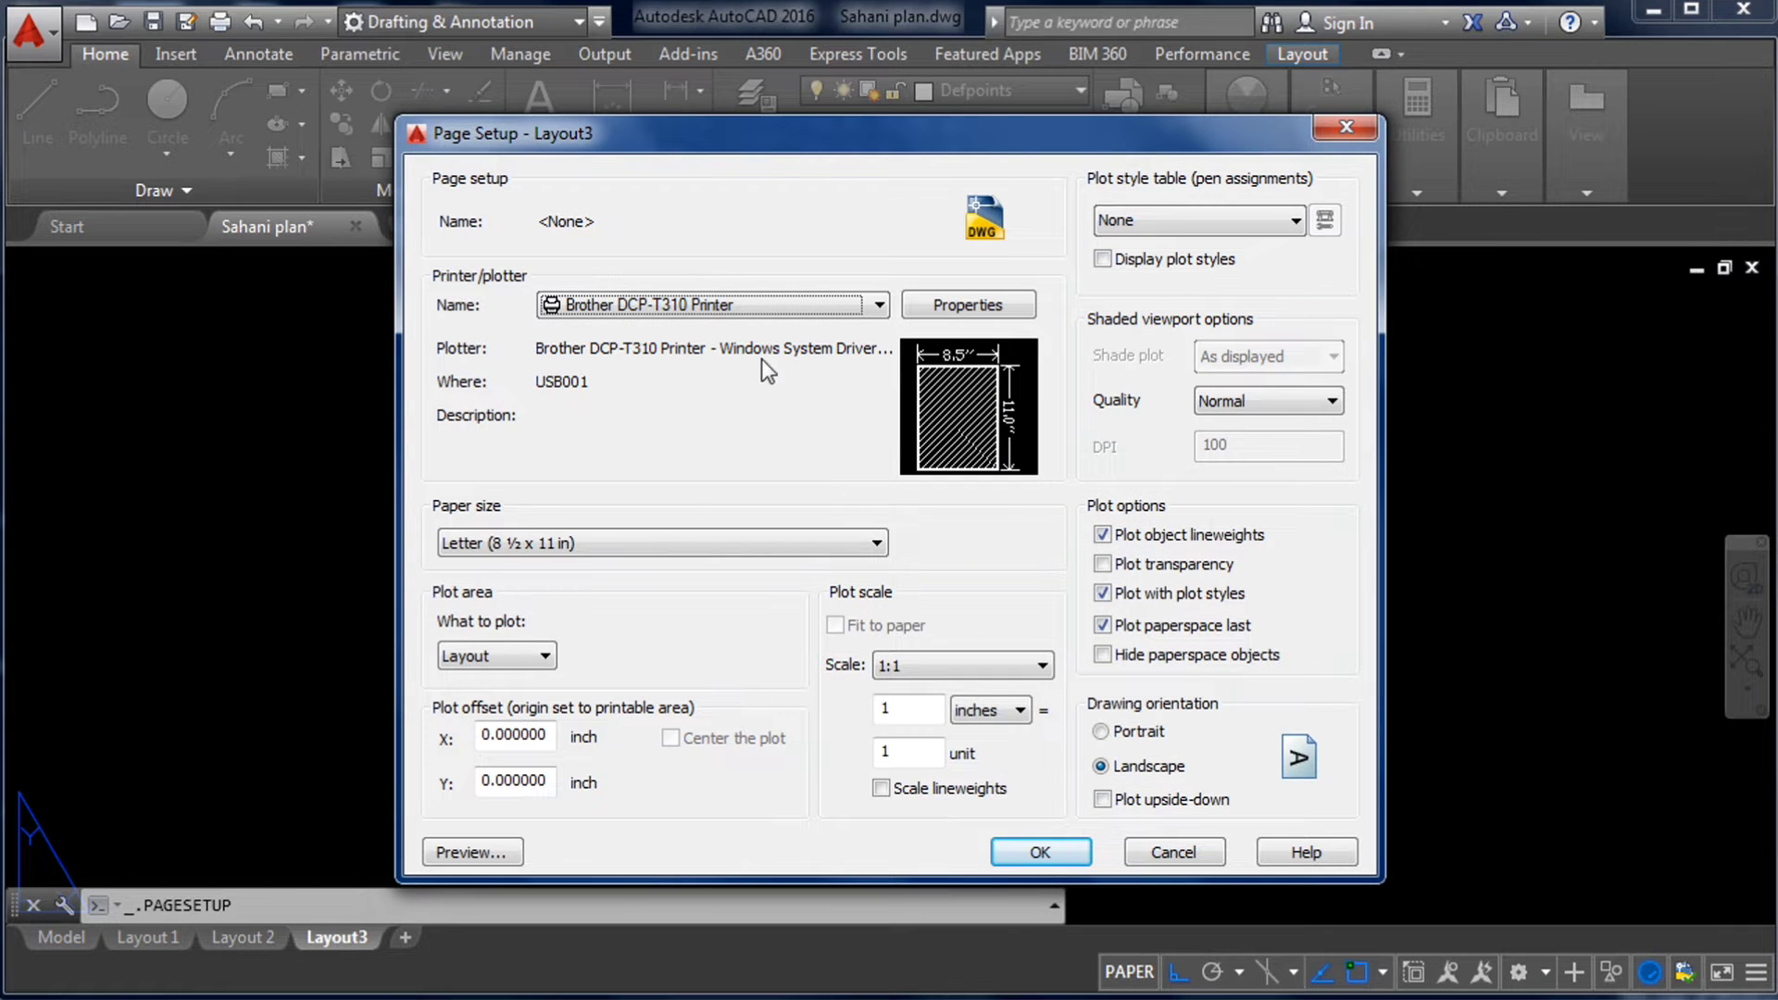
- Set Layout3's plotter to DWG To PDF.pc3 and its paper size to ISO A3 (420.00 x 297.00 MM)
left_click(777, 308)
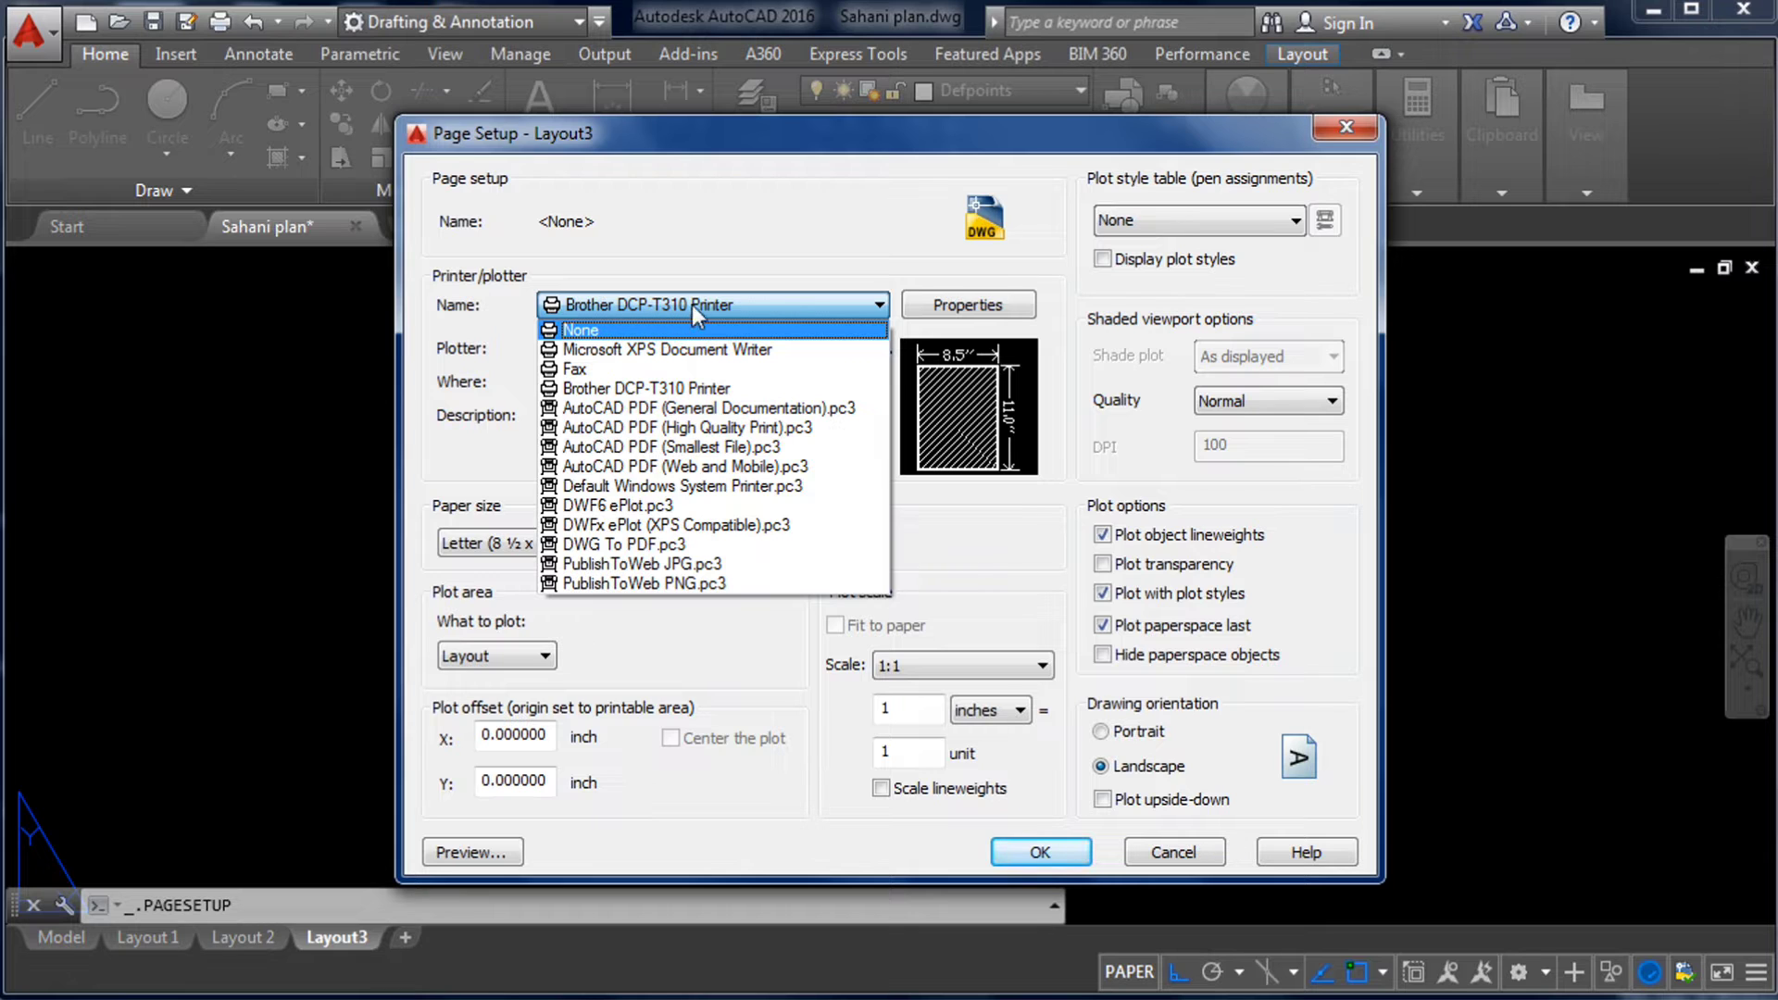
left_click(752, 253)
left_click(759, 295)
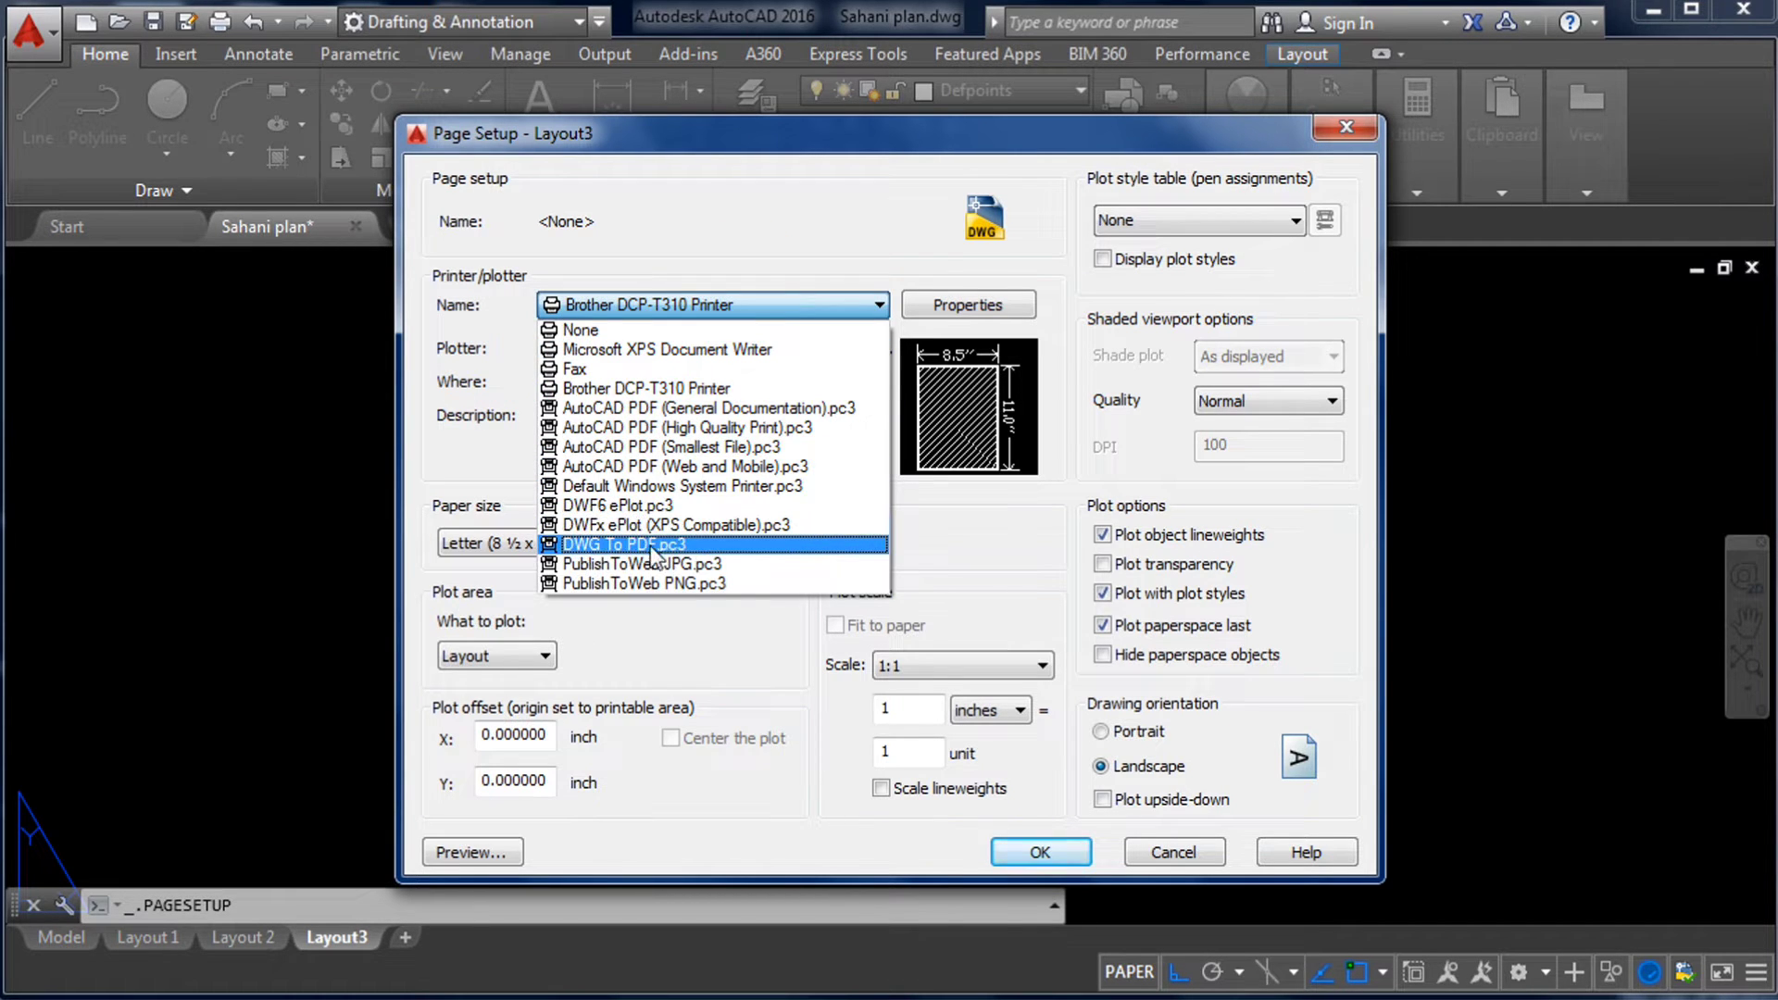
left_click(692, 546)
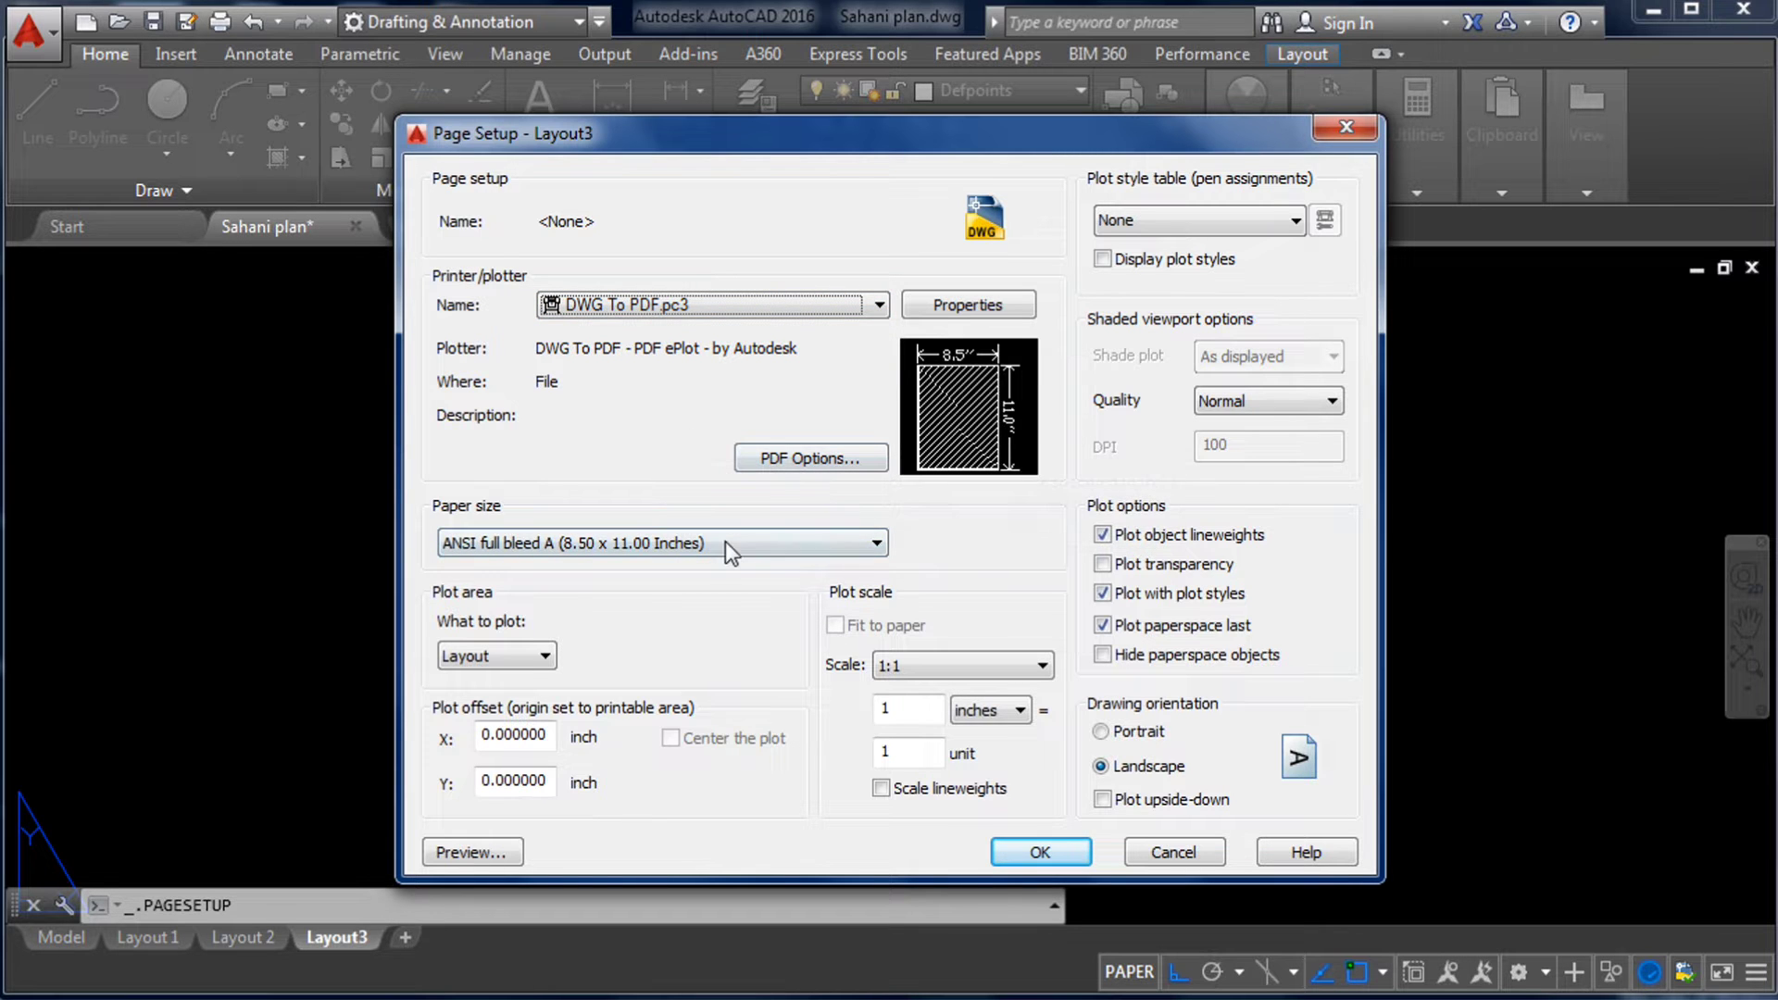
left_click(725, 541)
scroll(646, 500, "down", 2)
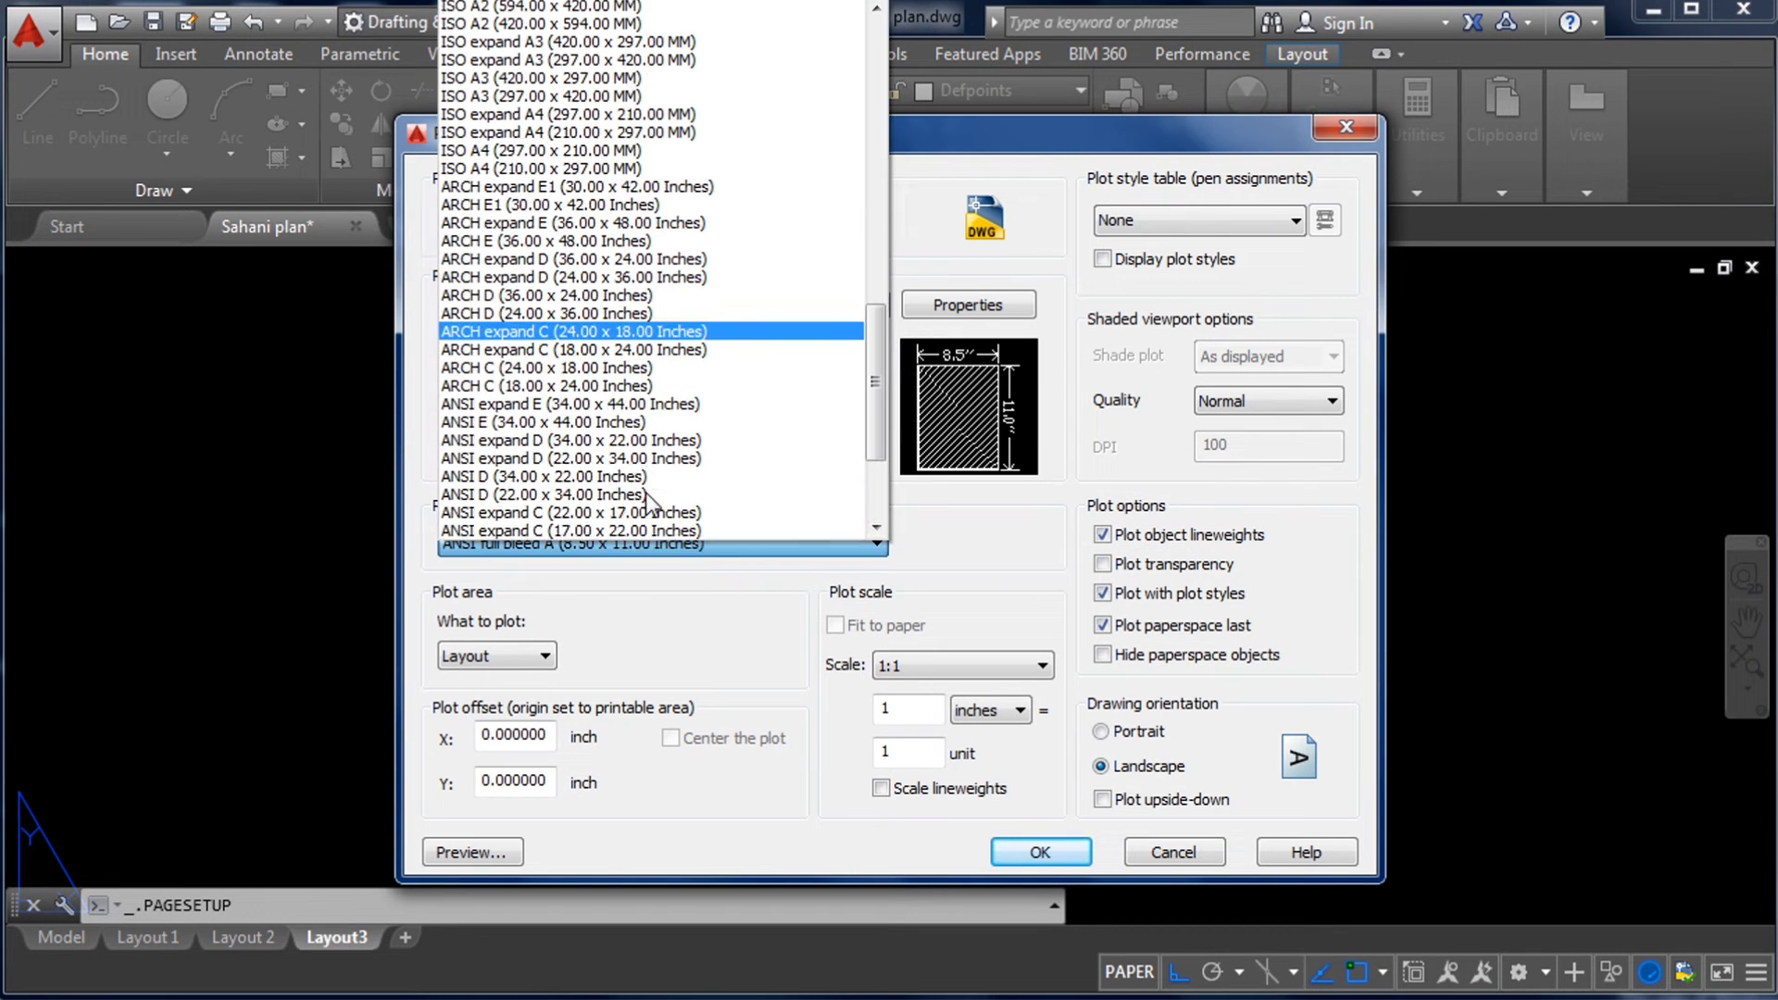
left_click(535, 85)
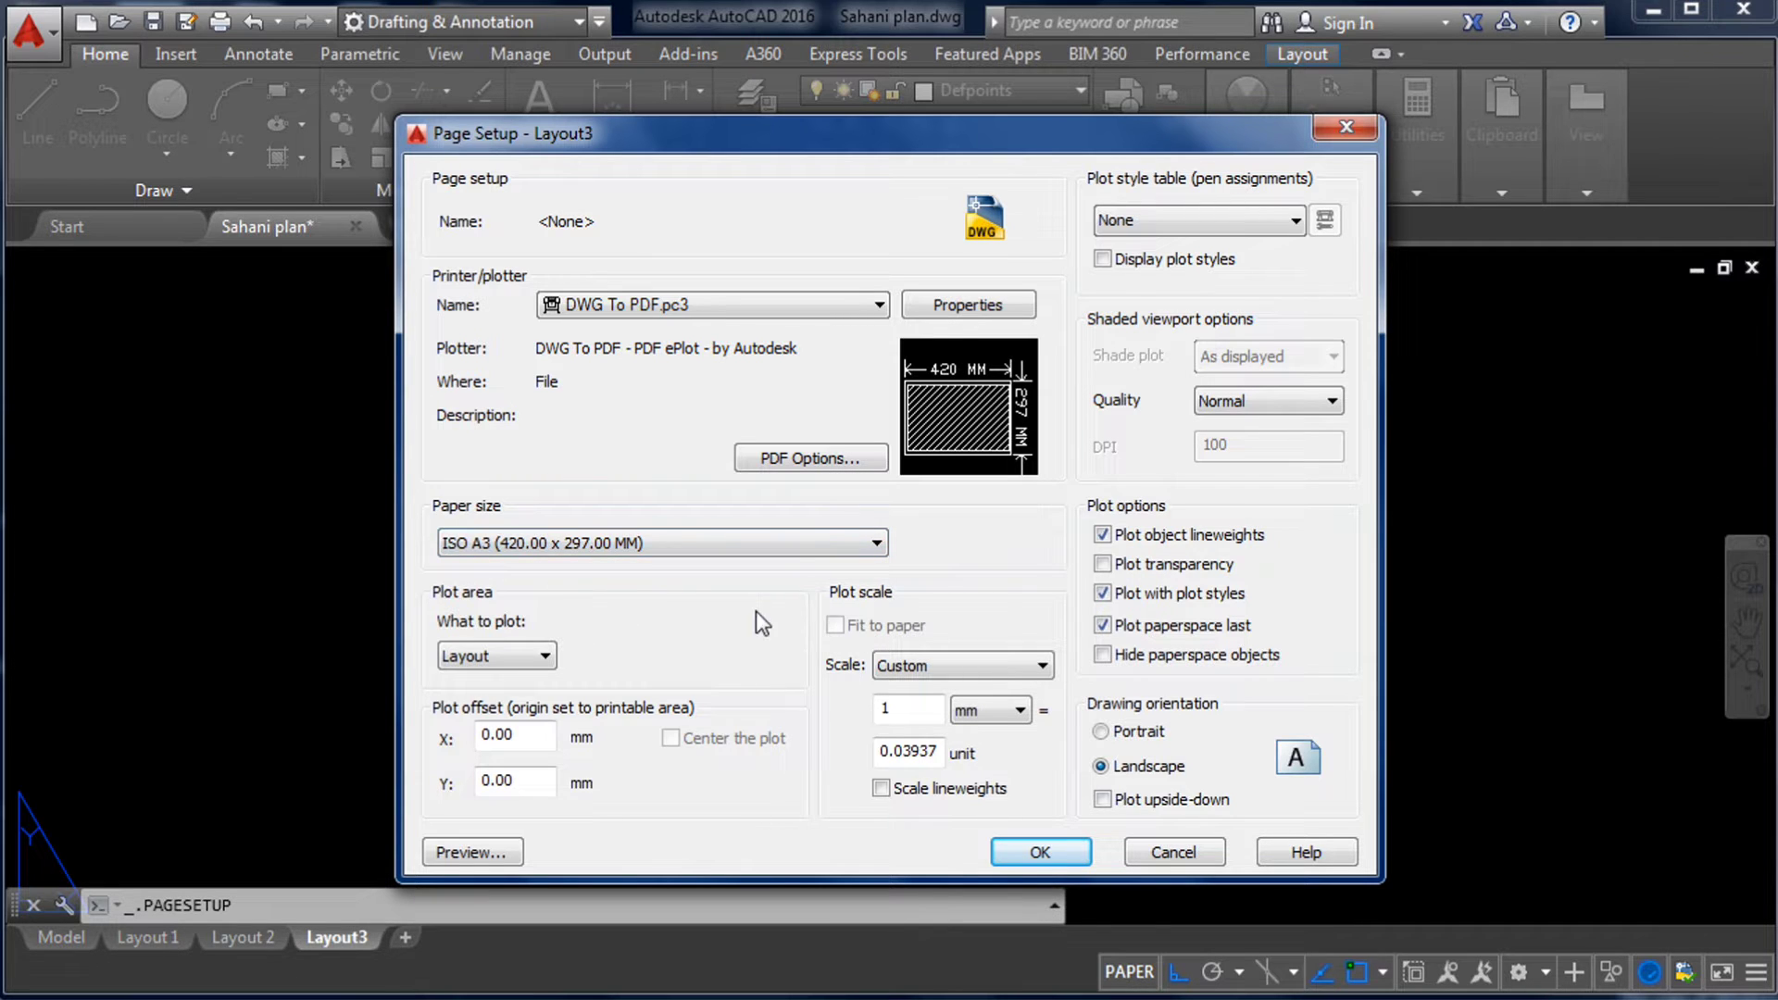
- Check the custom plot scale's millimetre-to-unit ratio and apply the modified page setup to Layout3
left_click(919, 713)
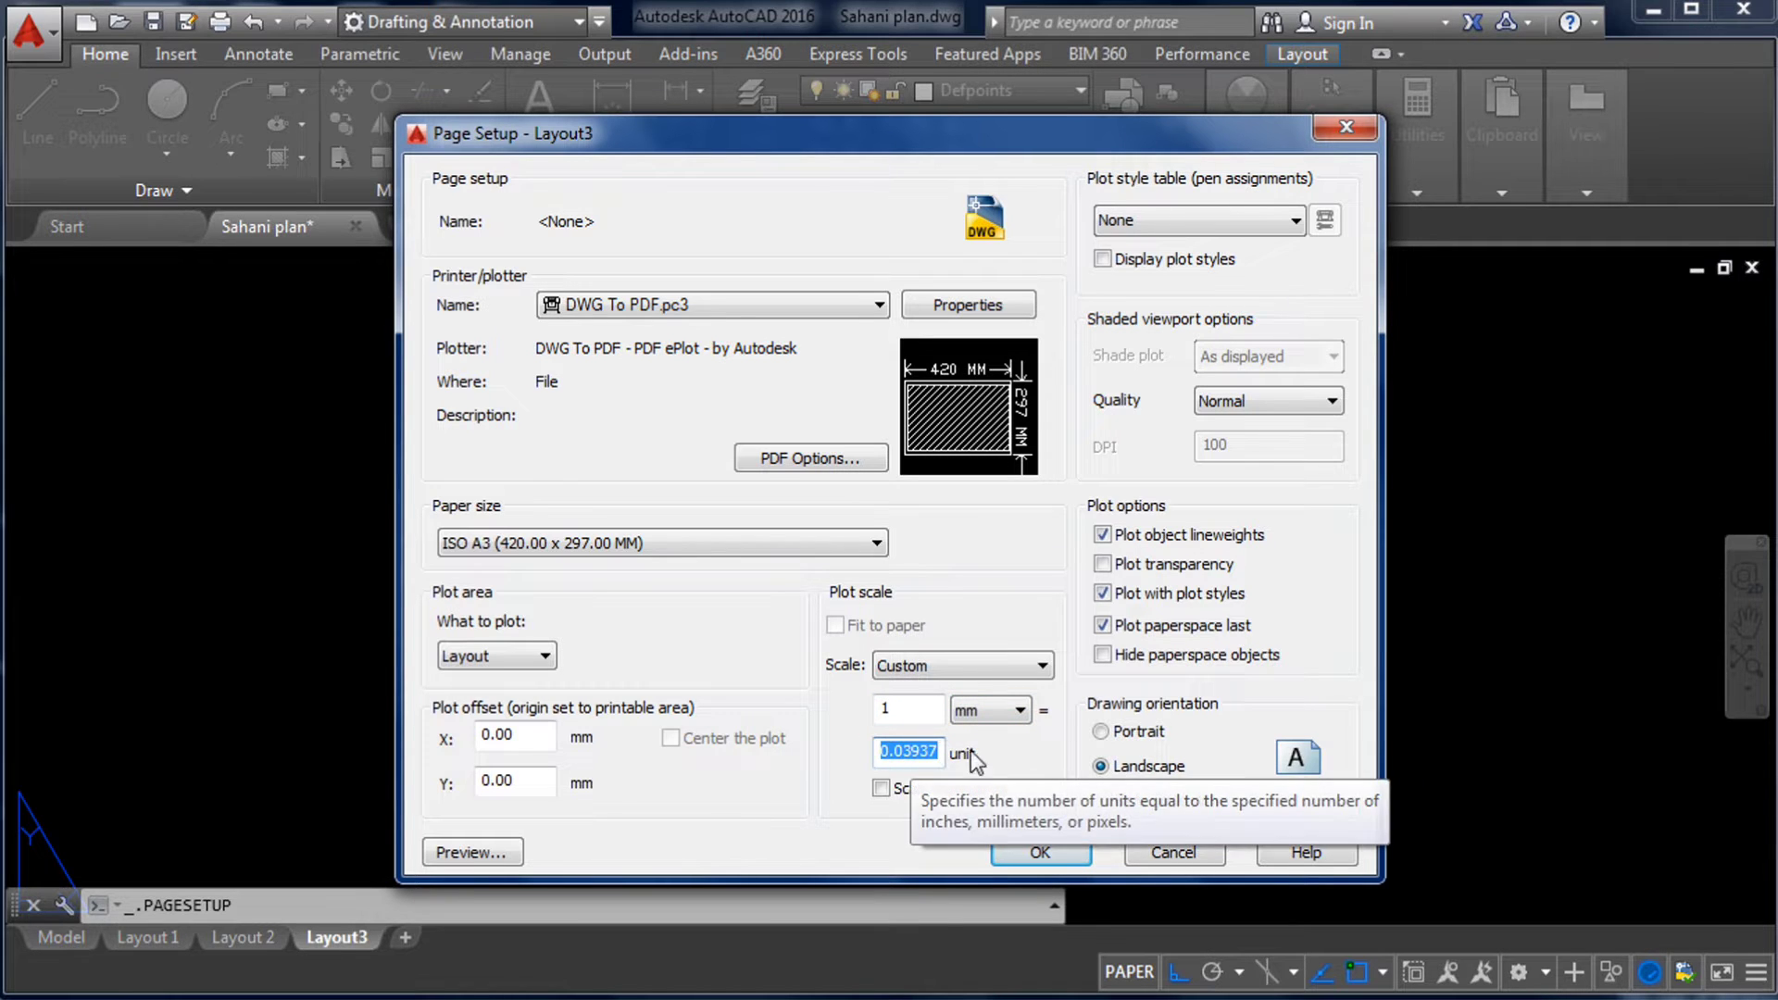
left_click(931, 750)
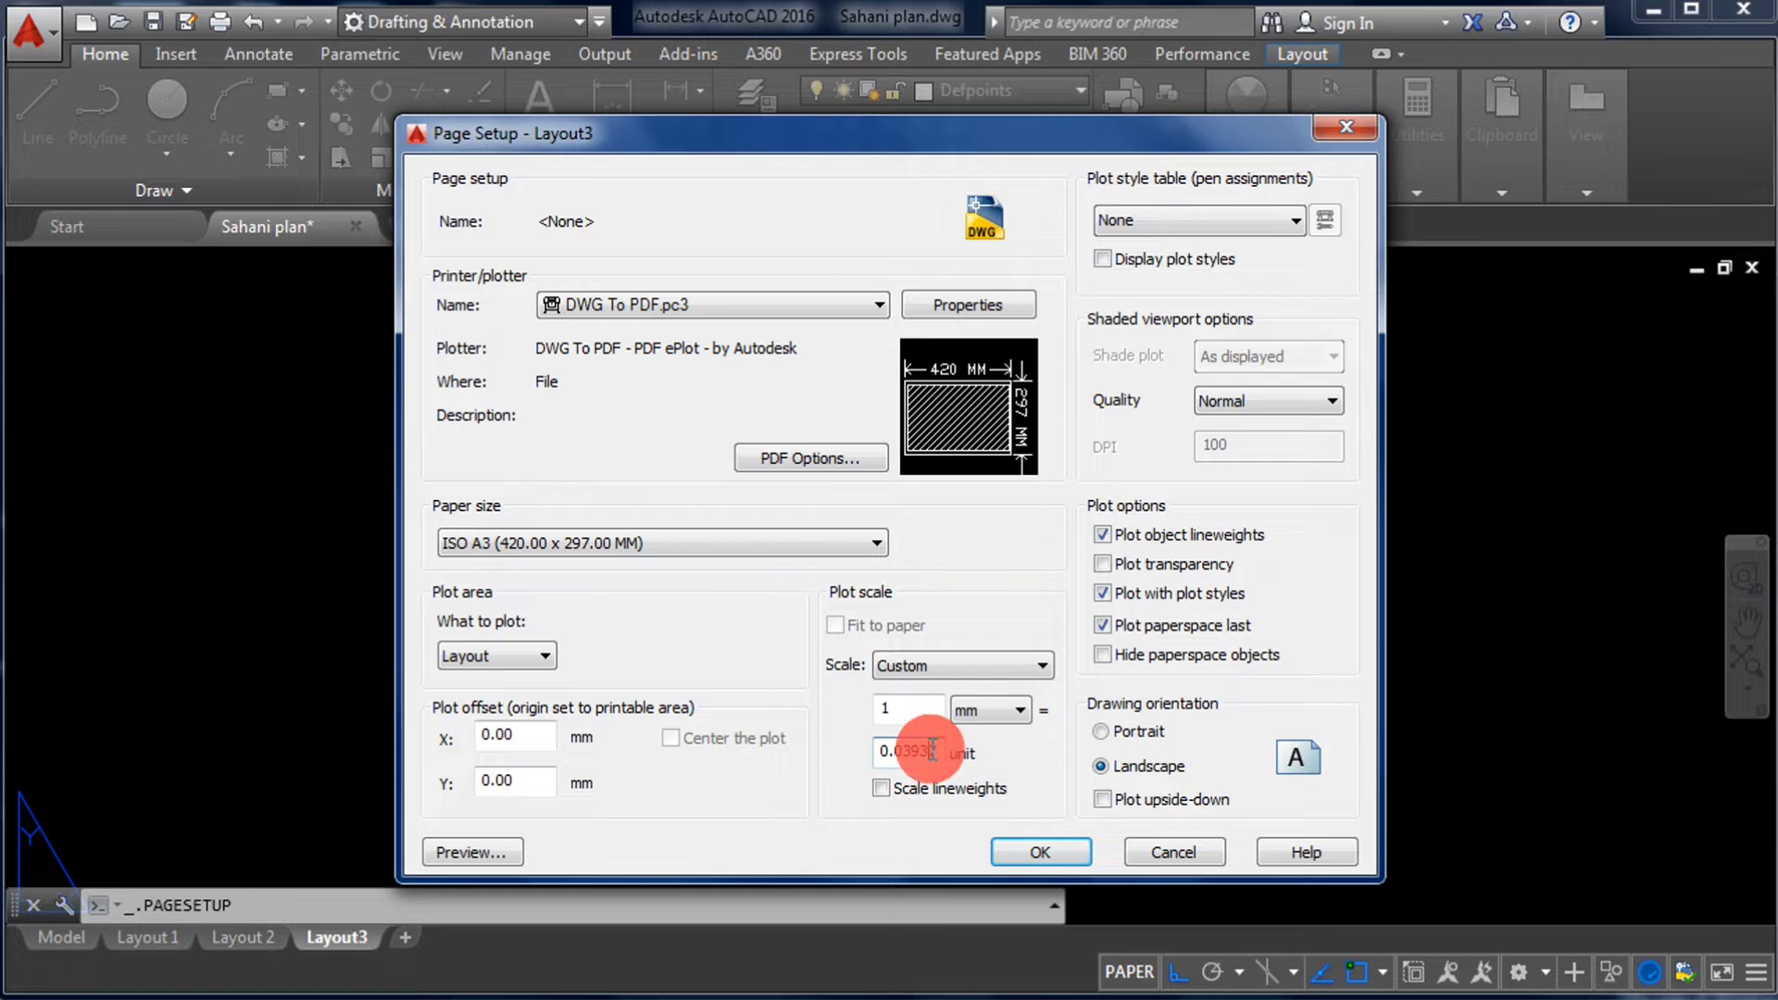
left_click(930, 751)
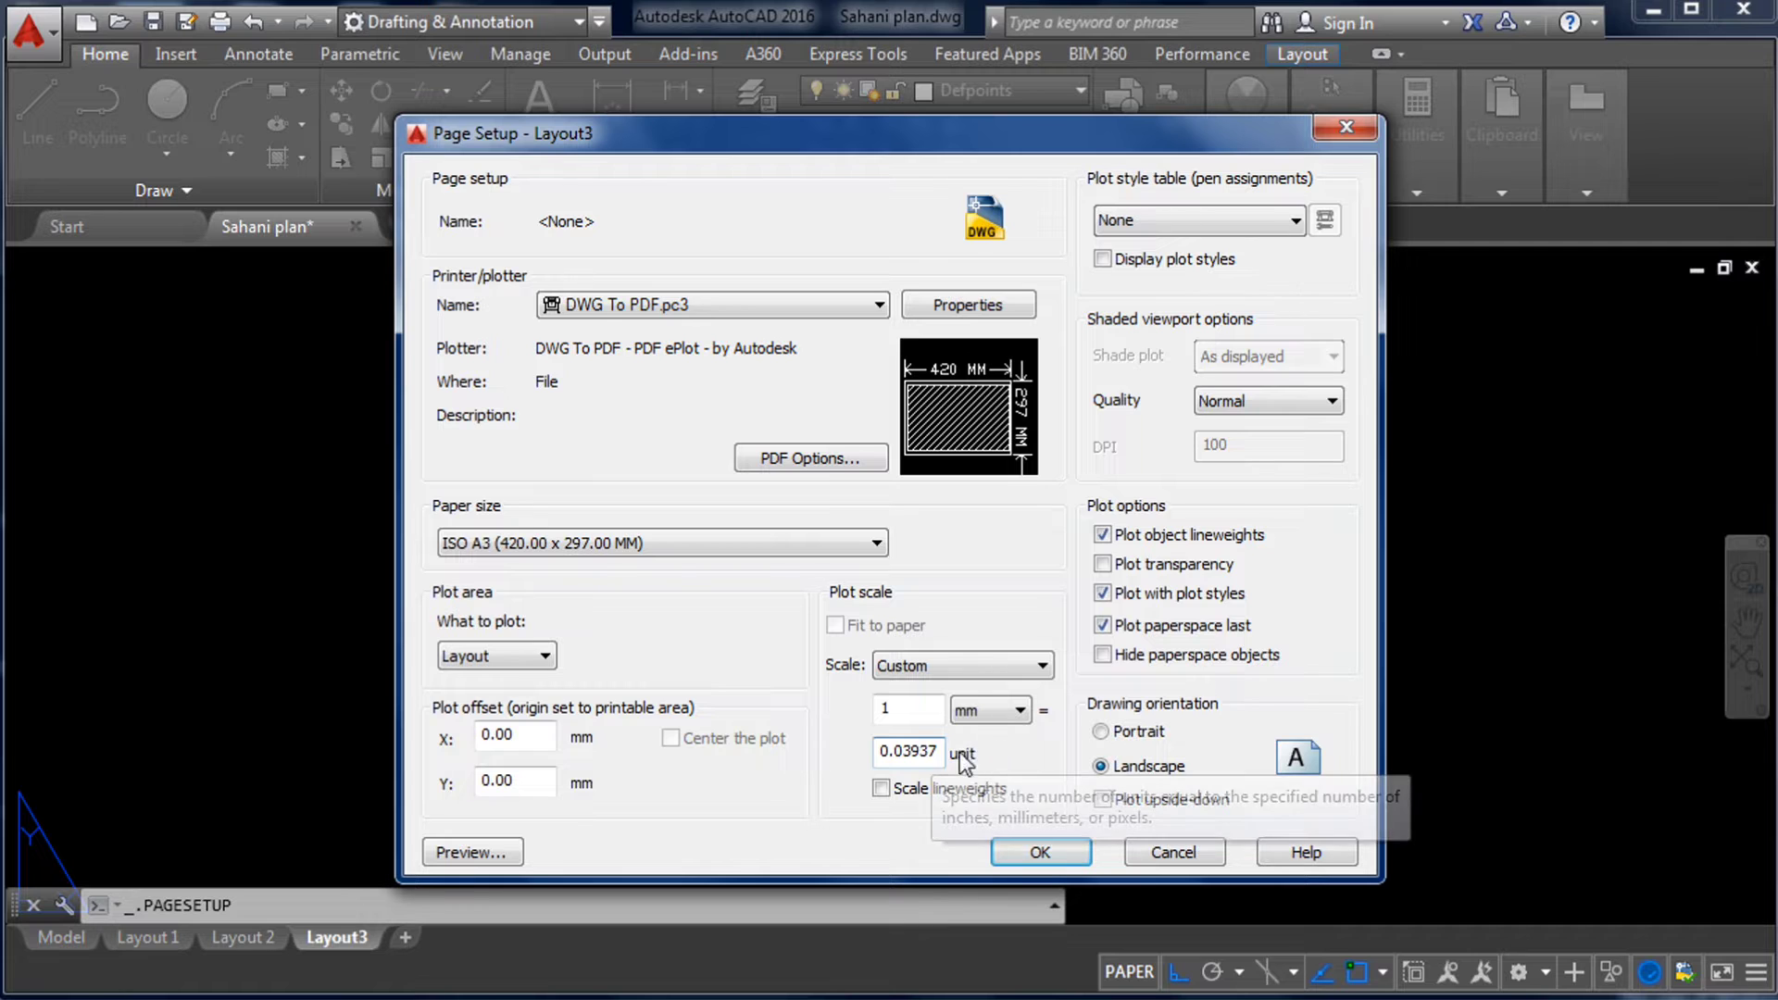
left_click_drag(940, 750, 870, 759)
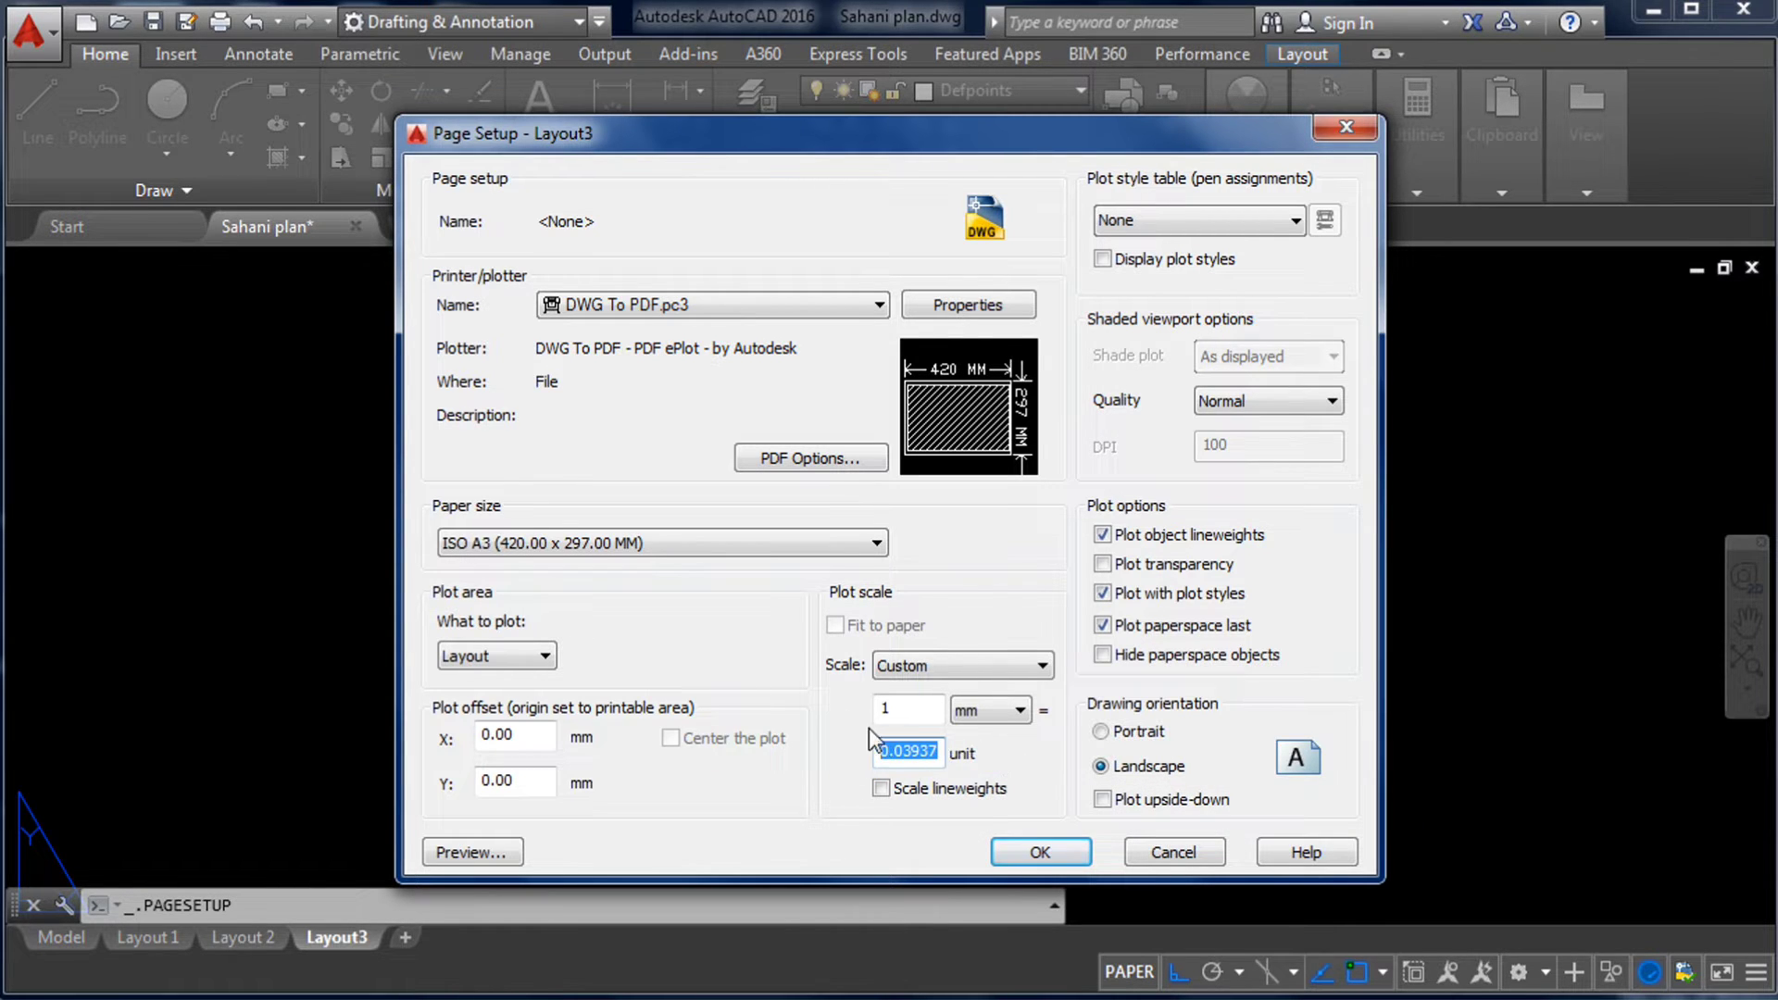
left_click(922, 754)
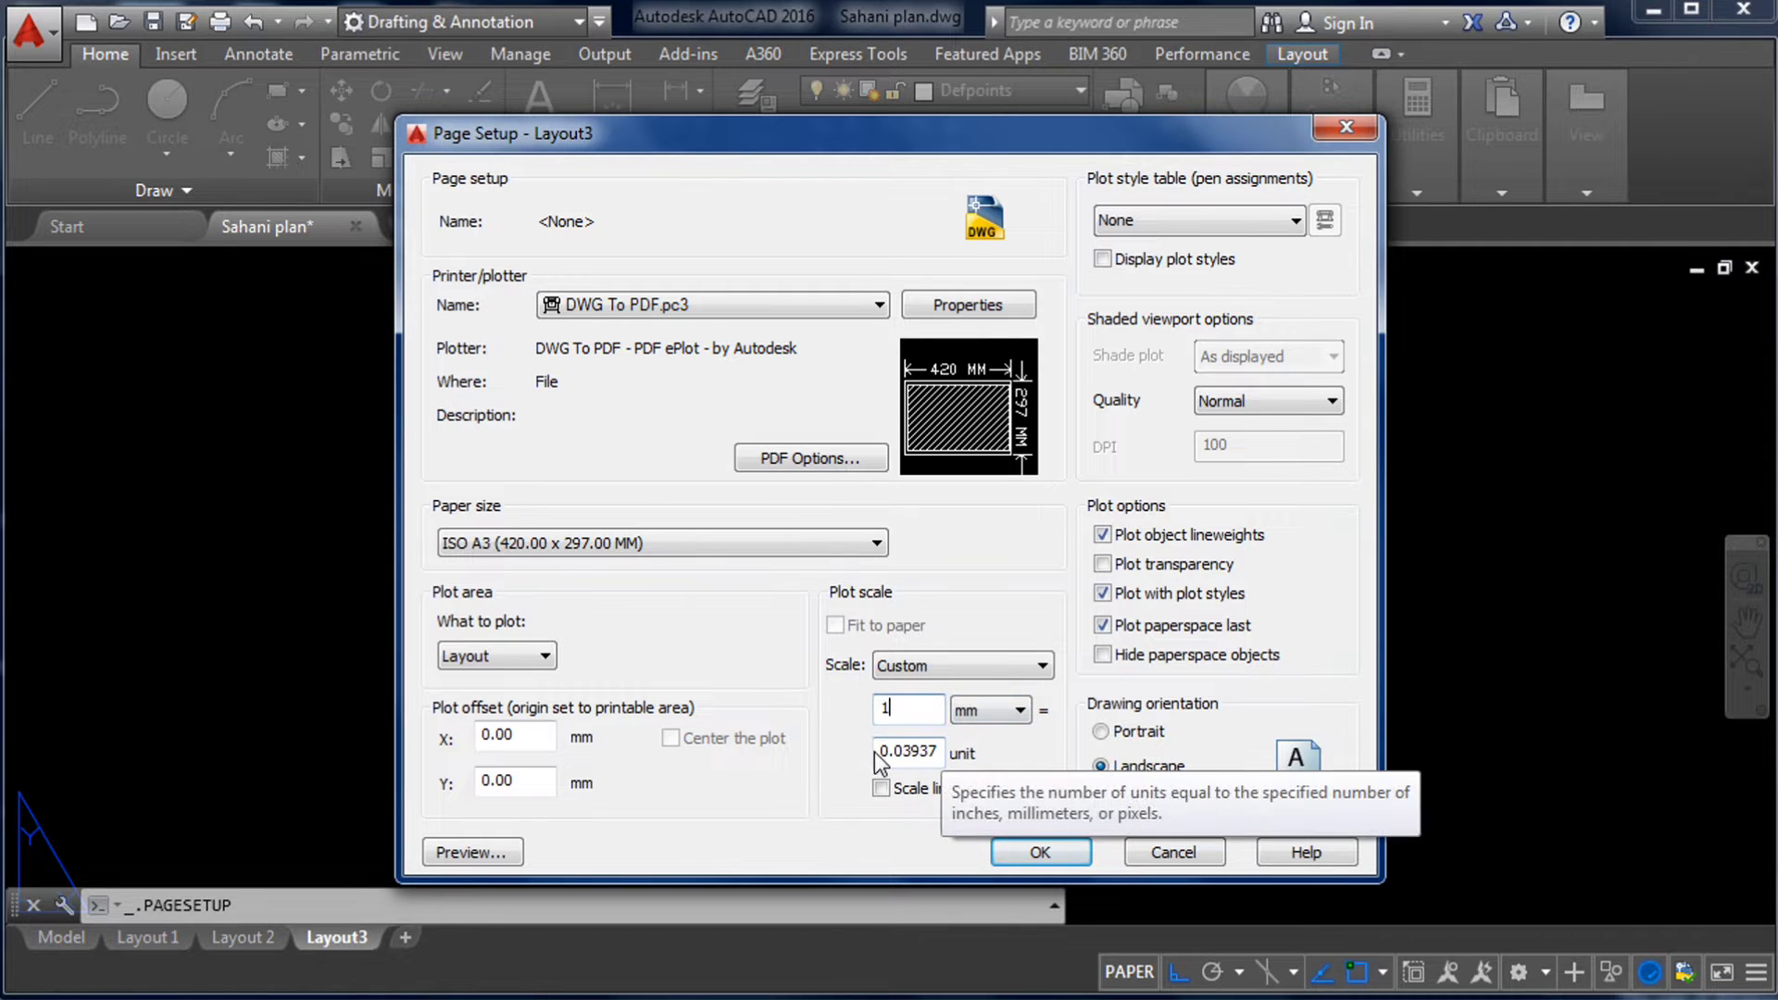
left_click_drag(879, 752, 950, 753)
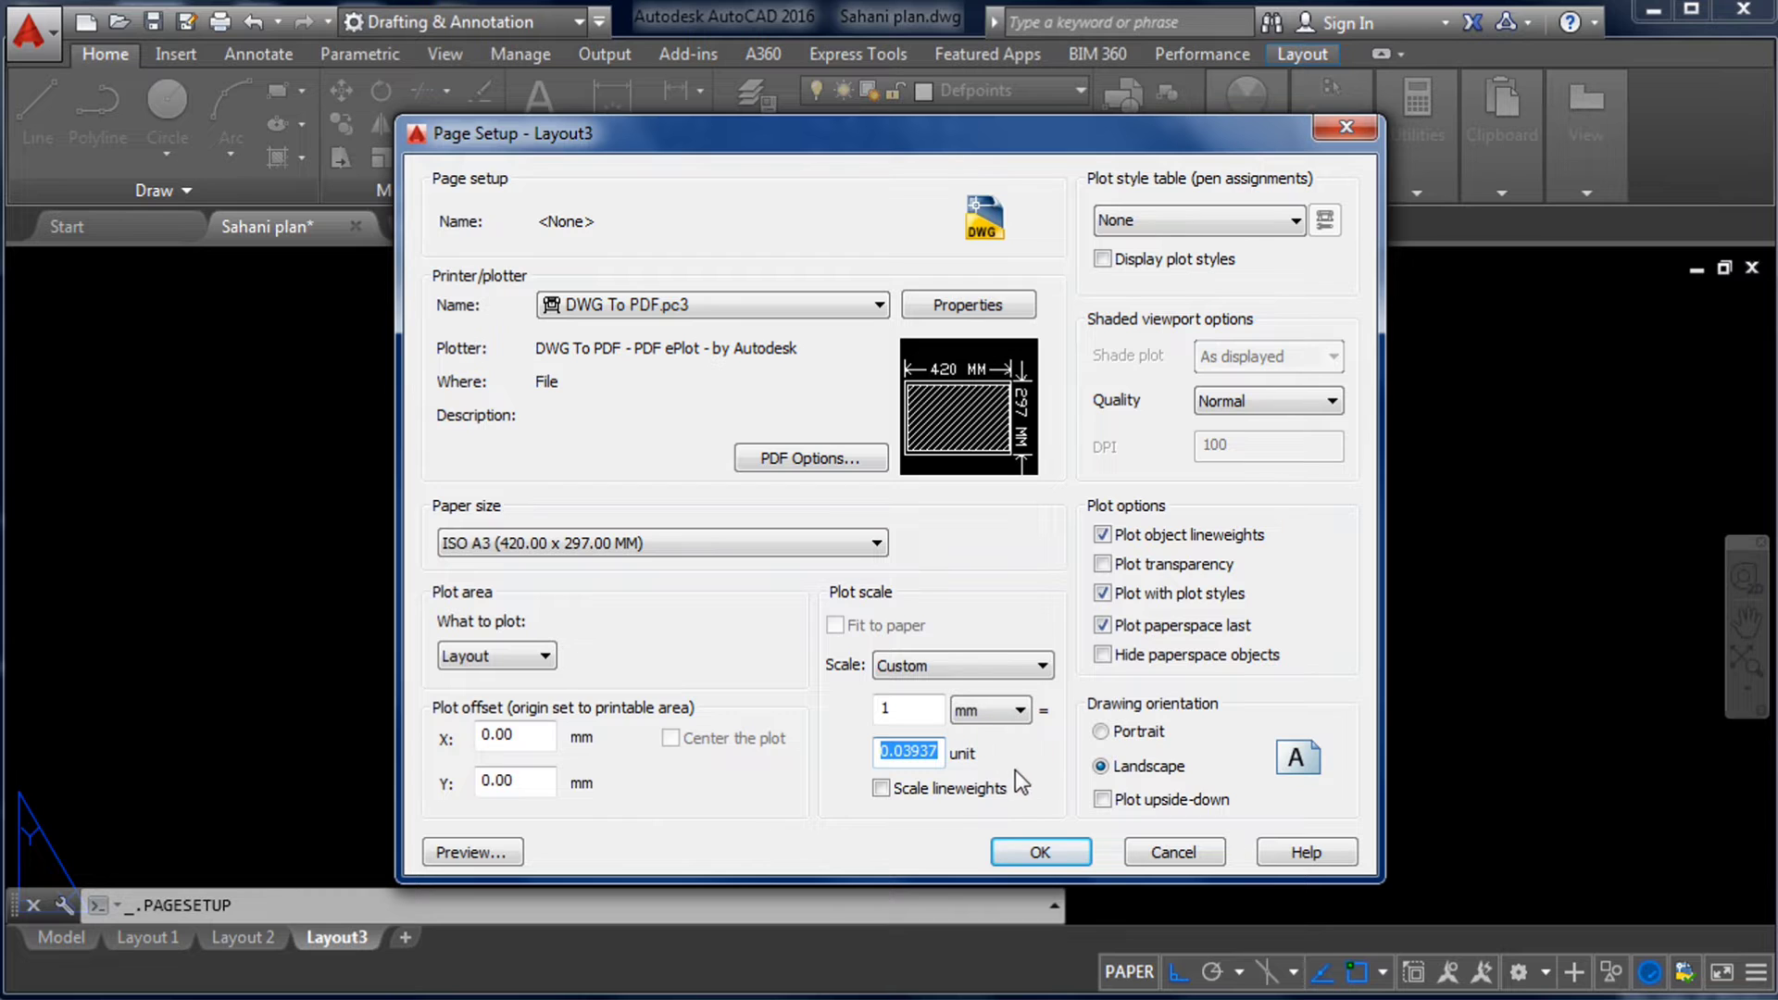
left_click(1032, 852)
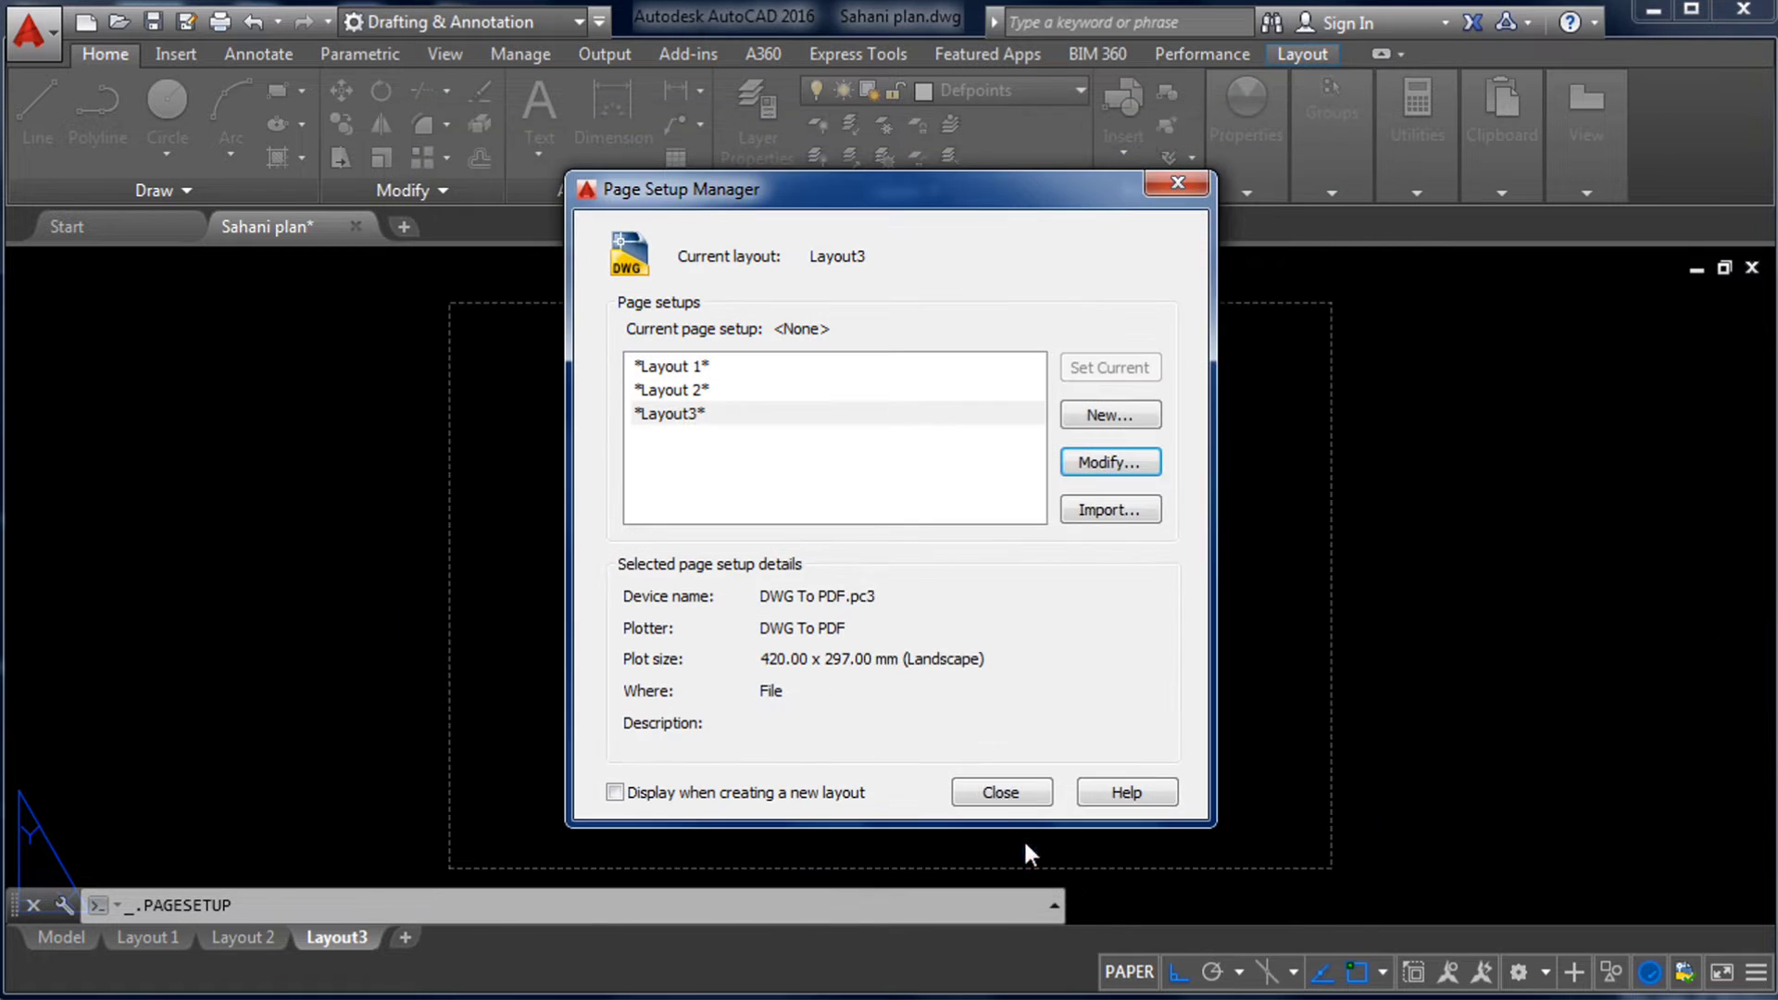
left_click(1015, 786)
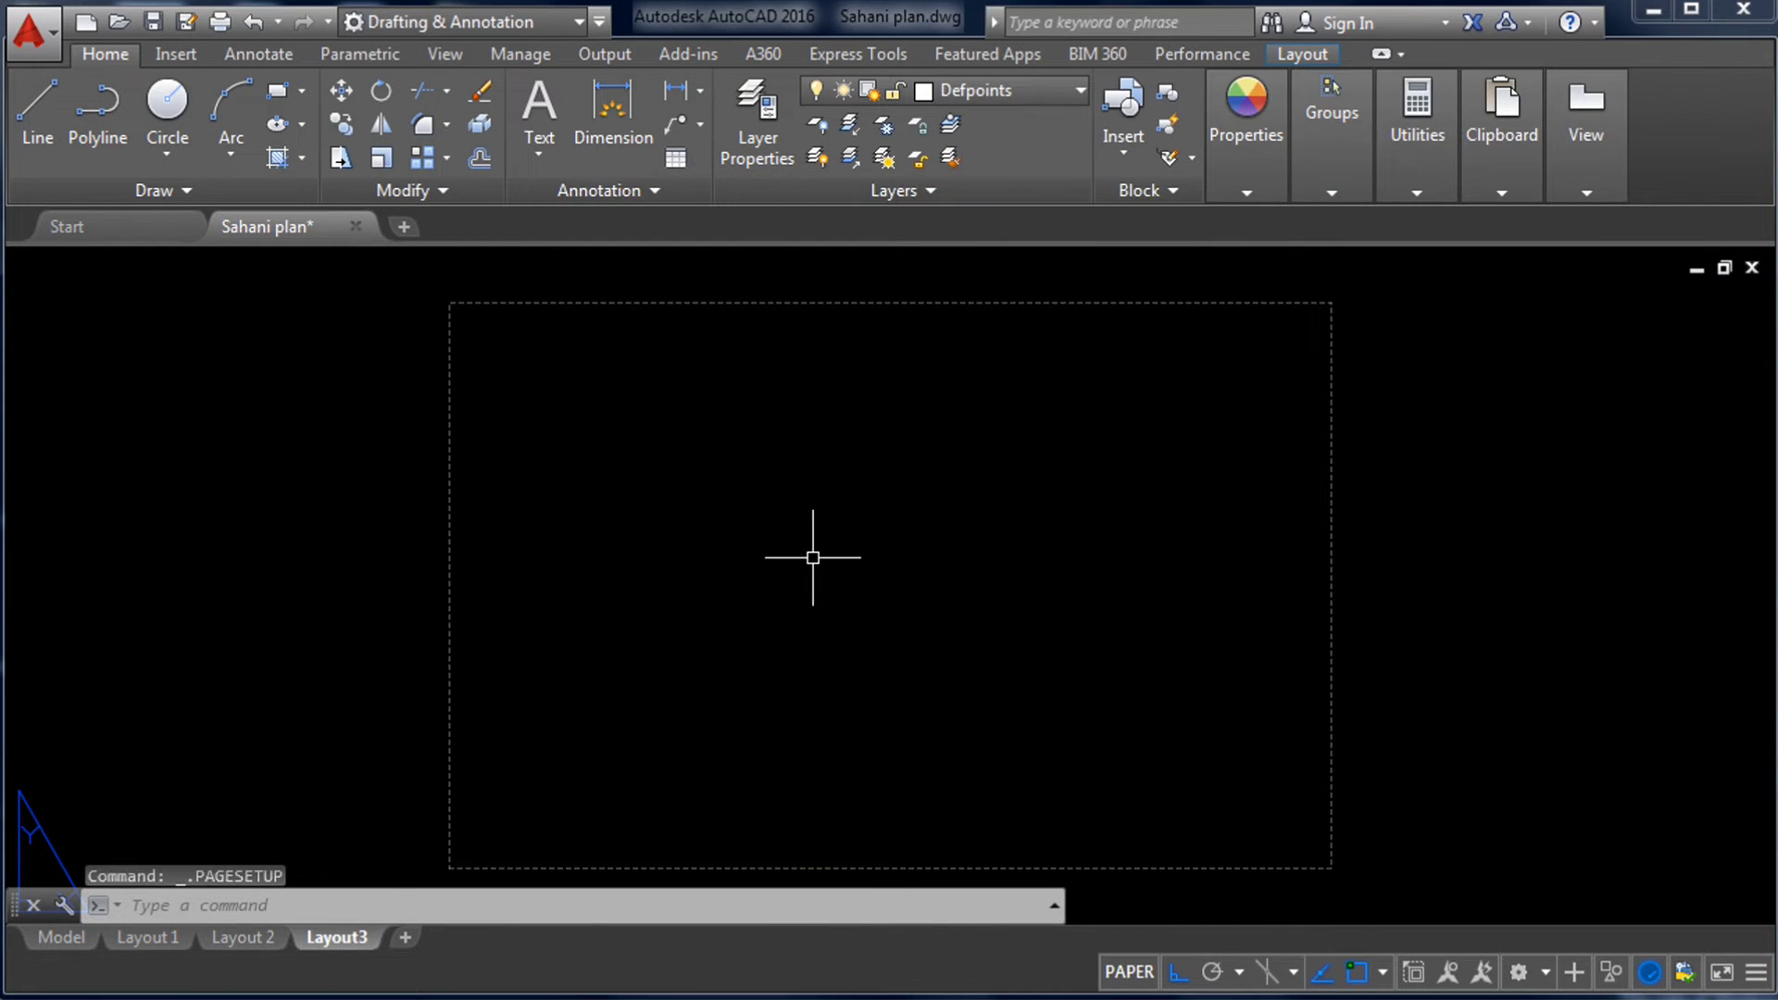
scroll(921, 556, "down", 2)
scroll(897, 519, "up", 2)
scroll(735, 466, "down", 2)
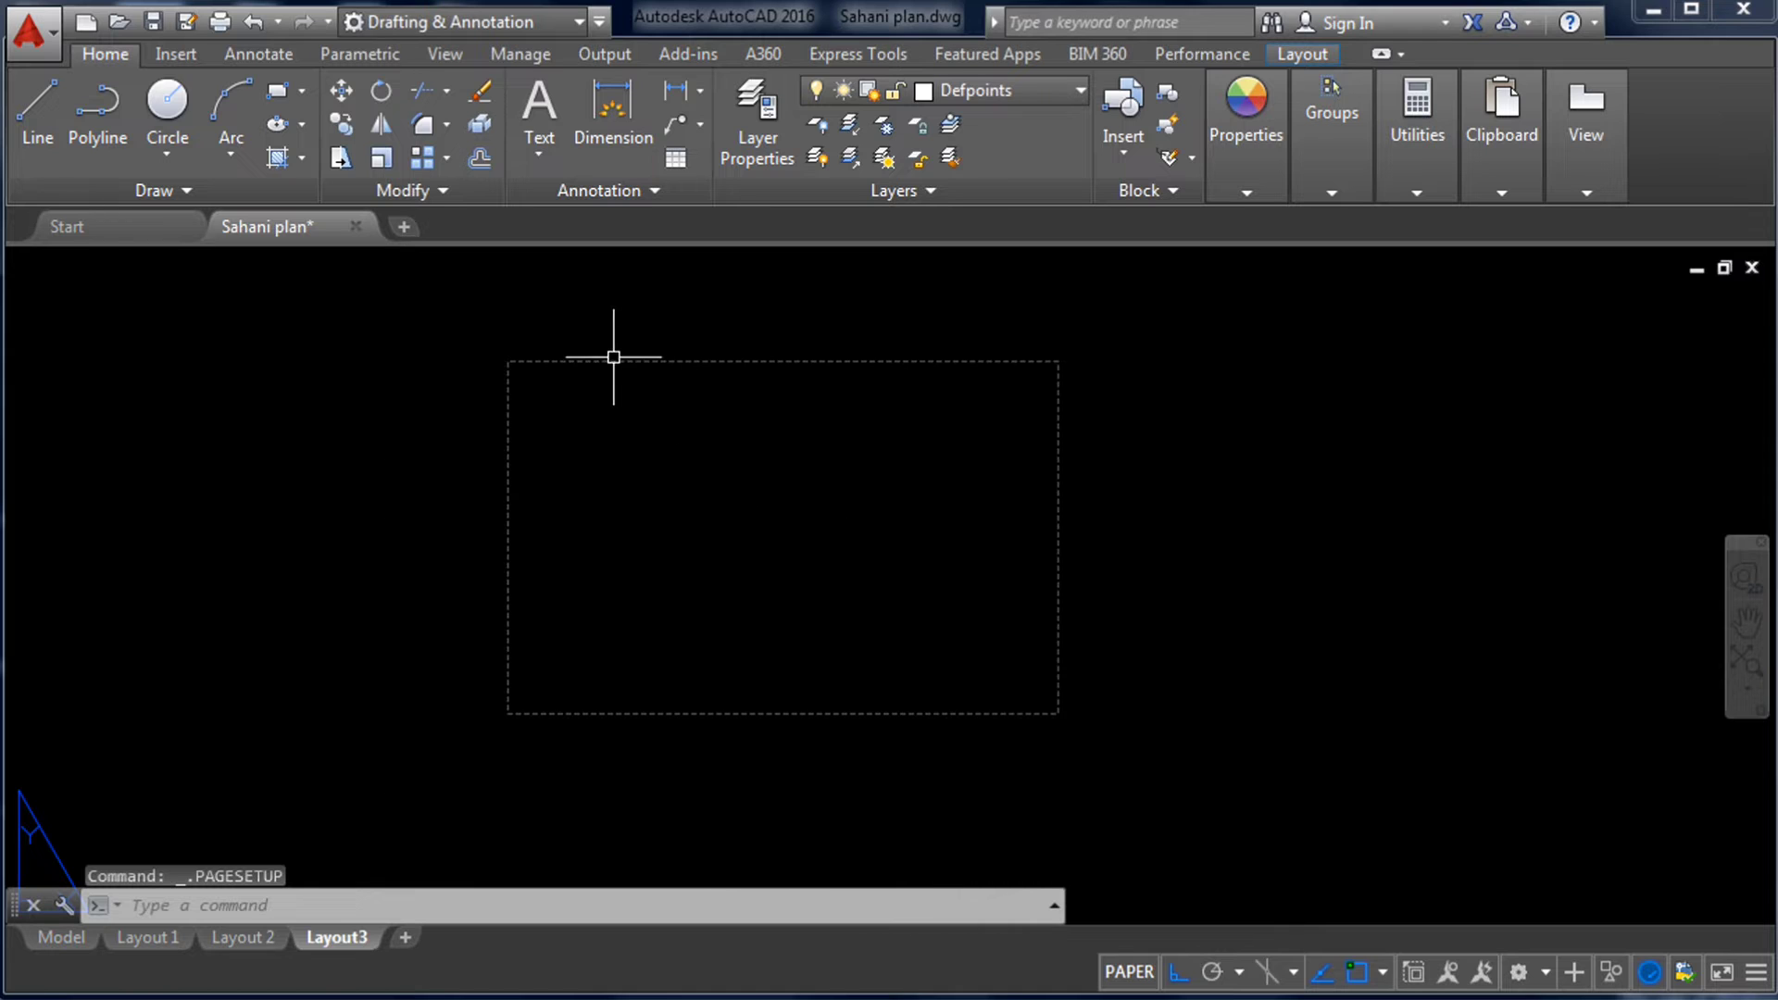
scroll(867, 349, "up", 1)
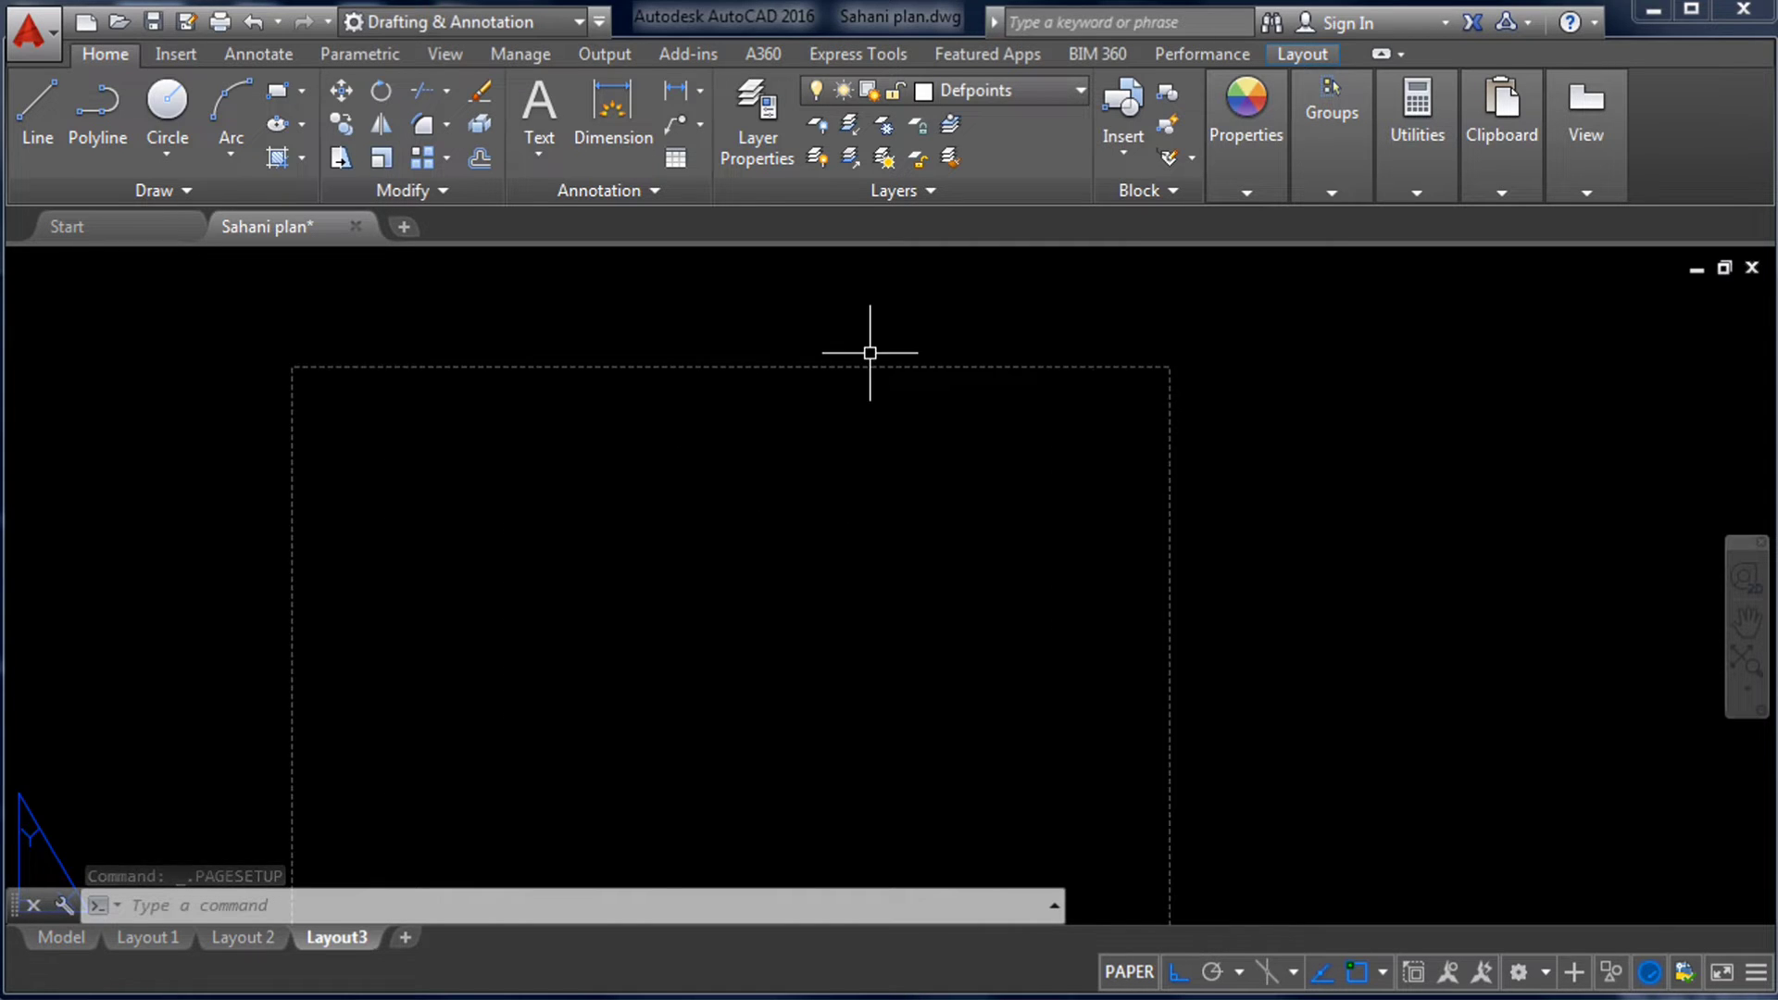
scroll(888, 359, "down", 1)
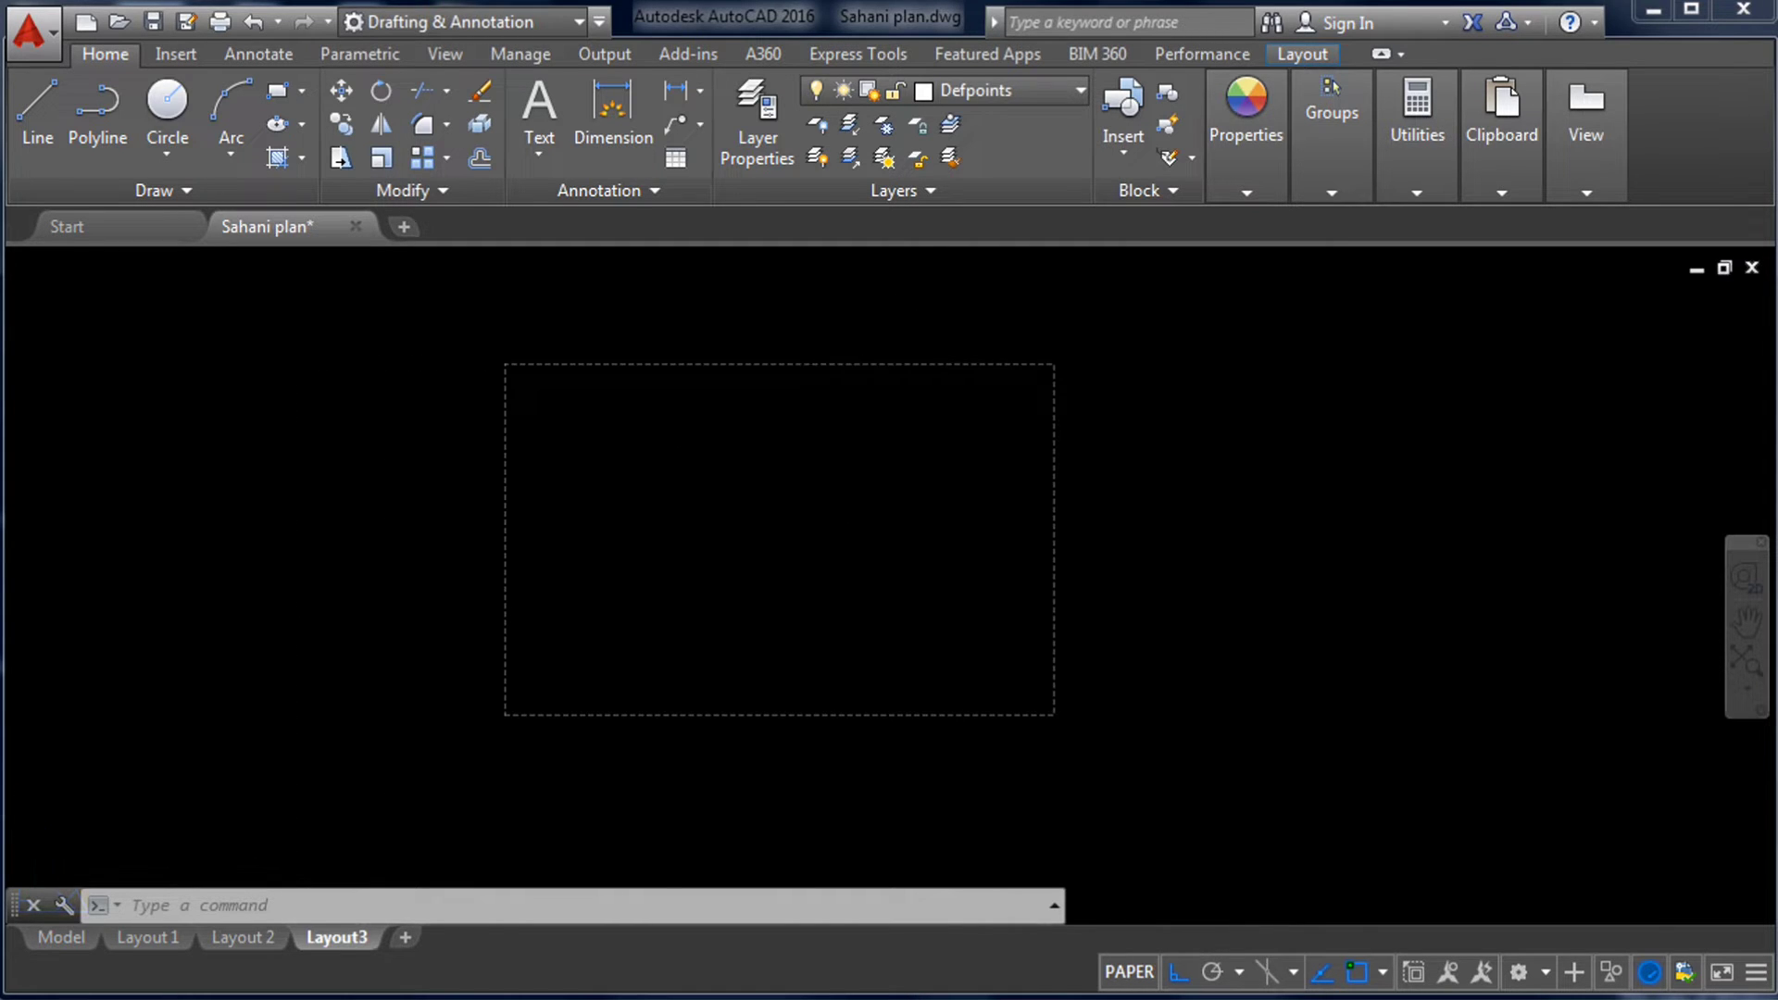
scroll(852, 364, "down", 2)
scroll(850, 363, "up", 2)
scroll(841, 407, "down", 1)
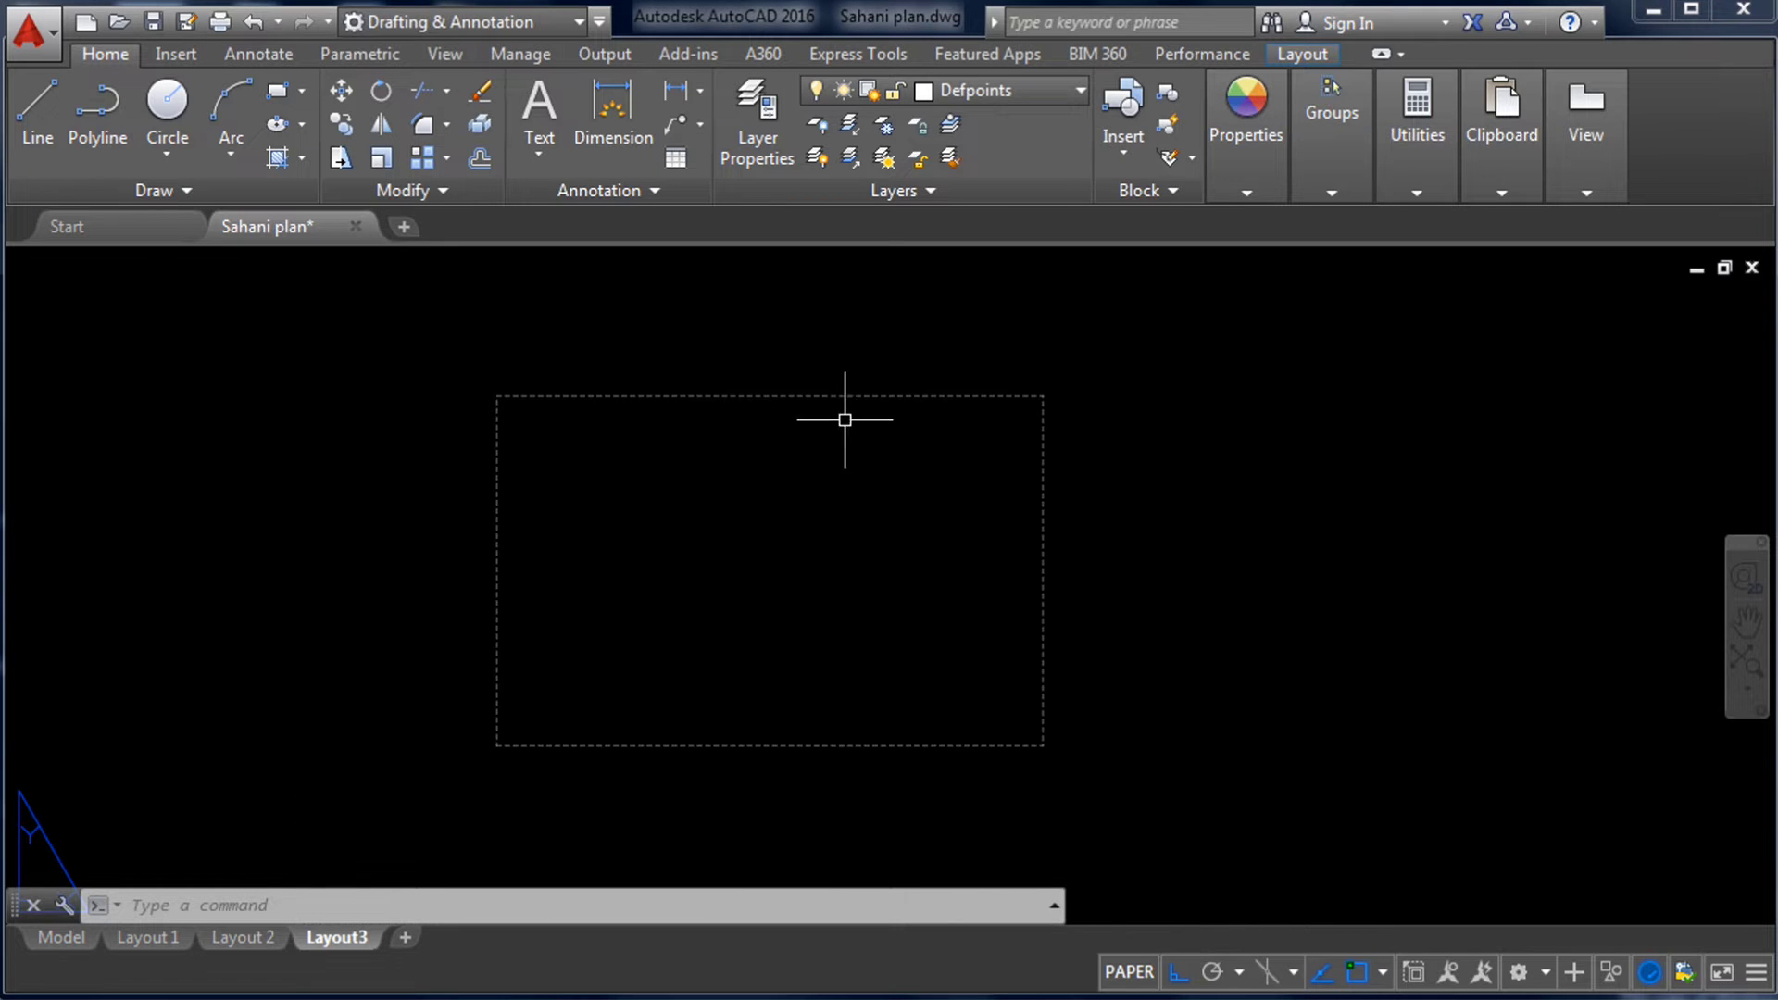
scroll(643, 396, "down", 2)
scroll(682, 404, "up", 2)
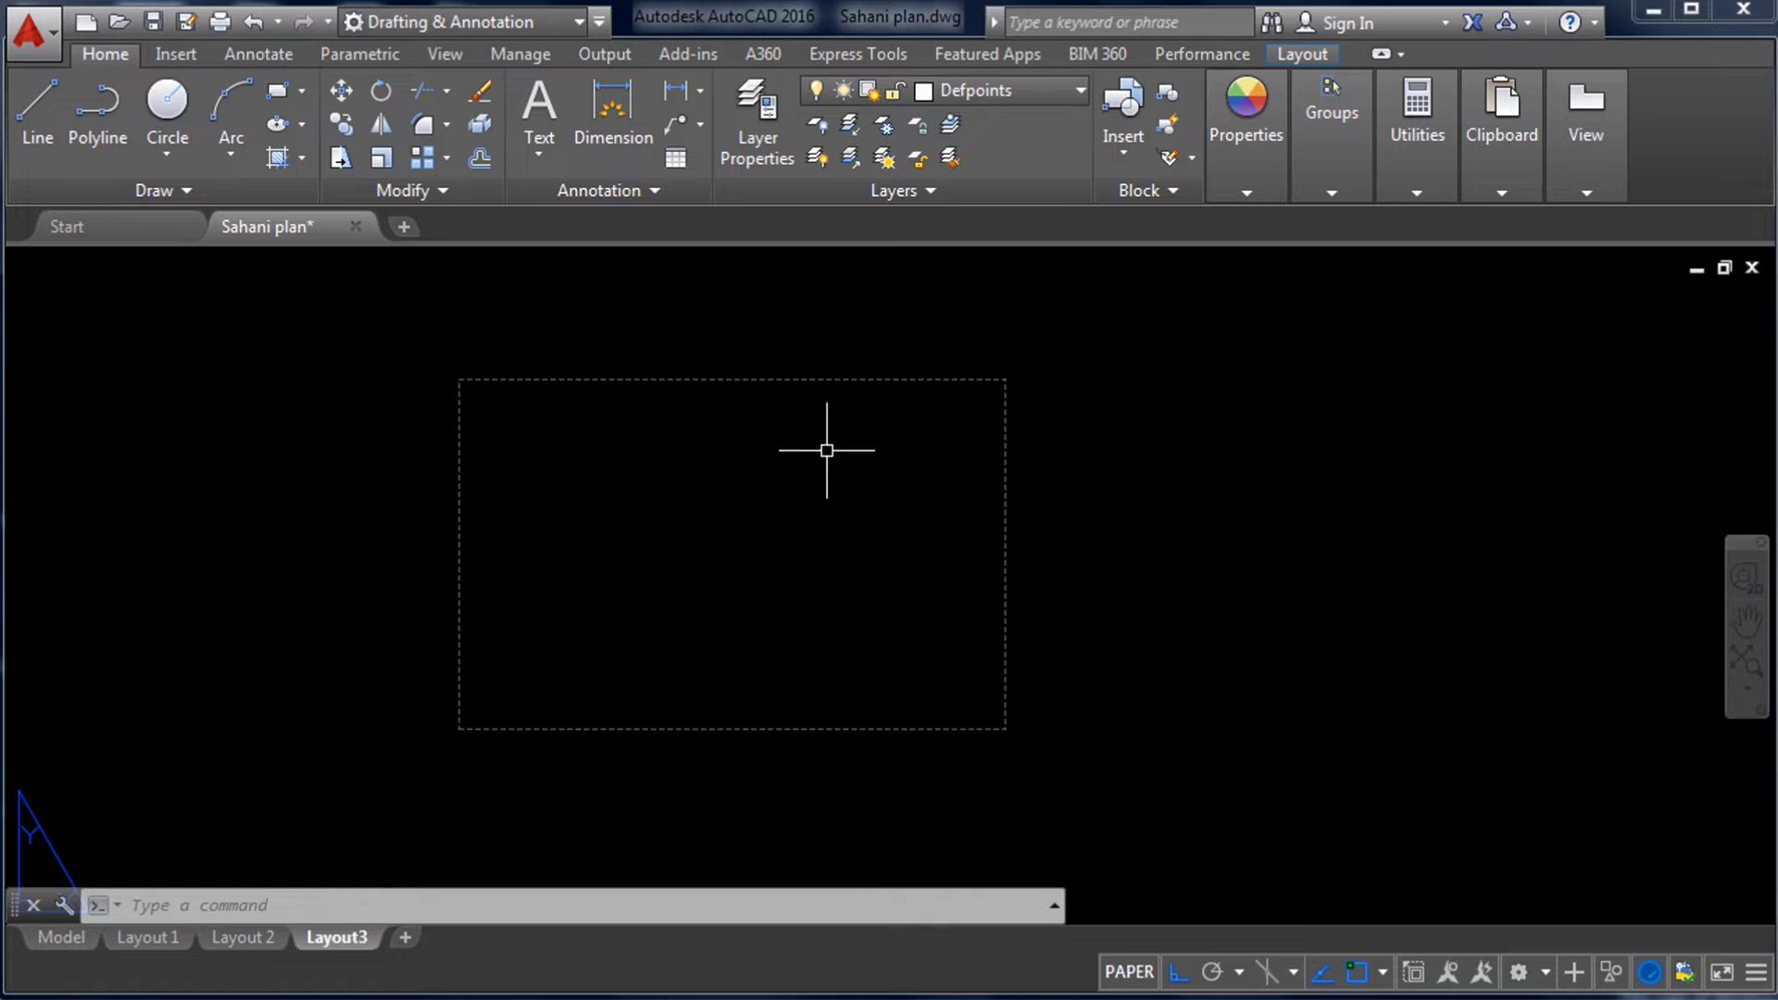
scroll(734, 371, "up", 2)
scroll(759, 370, "down", 2)
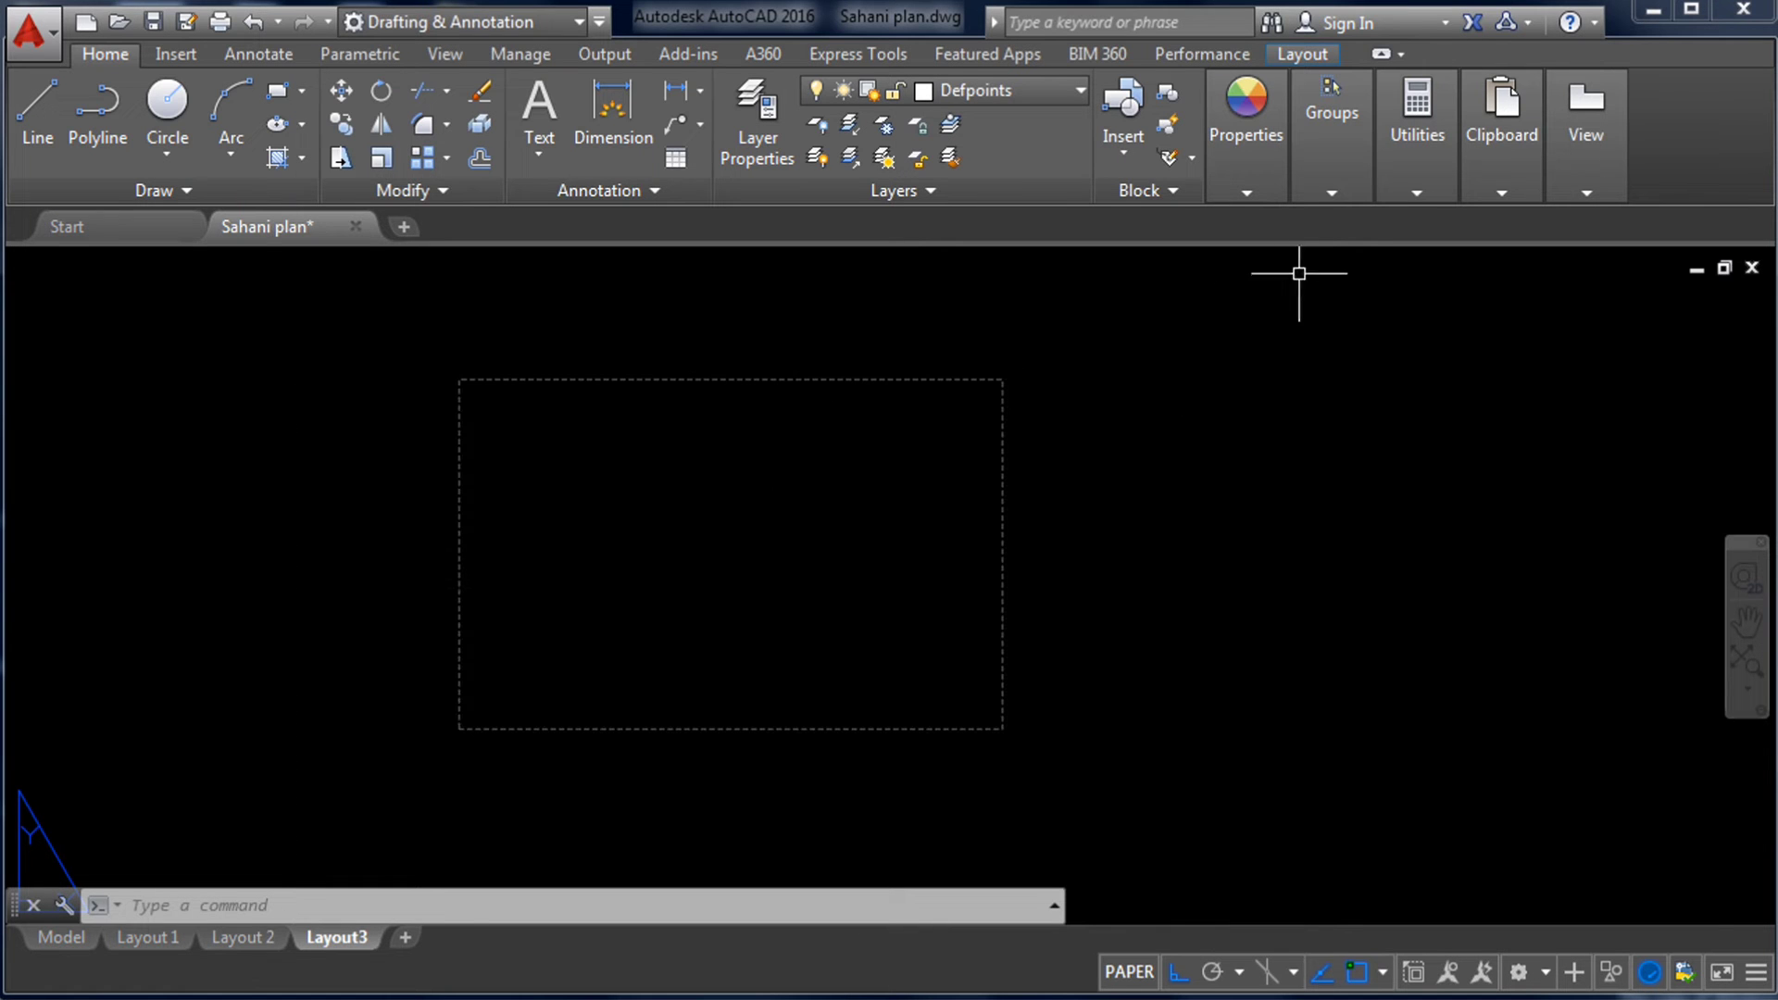
- Create a rectangular viewport from the upper-left corner of Layout3's printable area, covering about half its width and three quarters of its height
left_click(1306, 56)
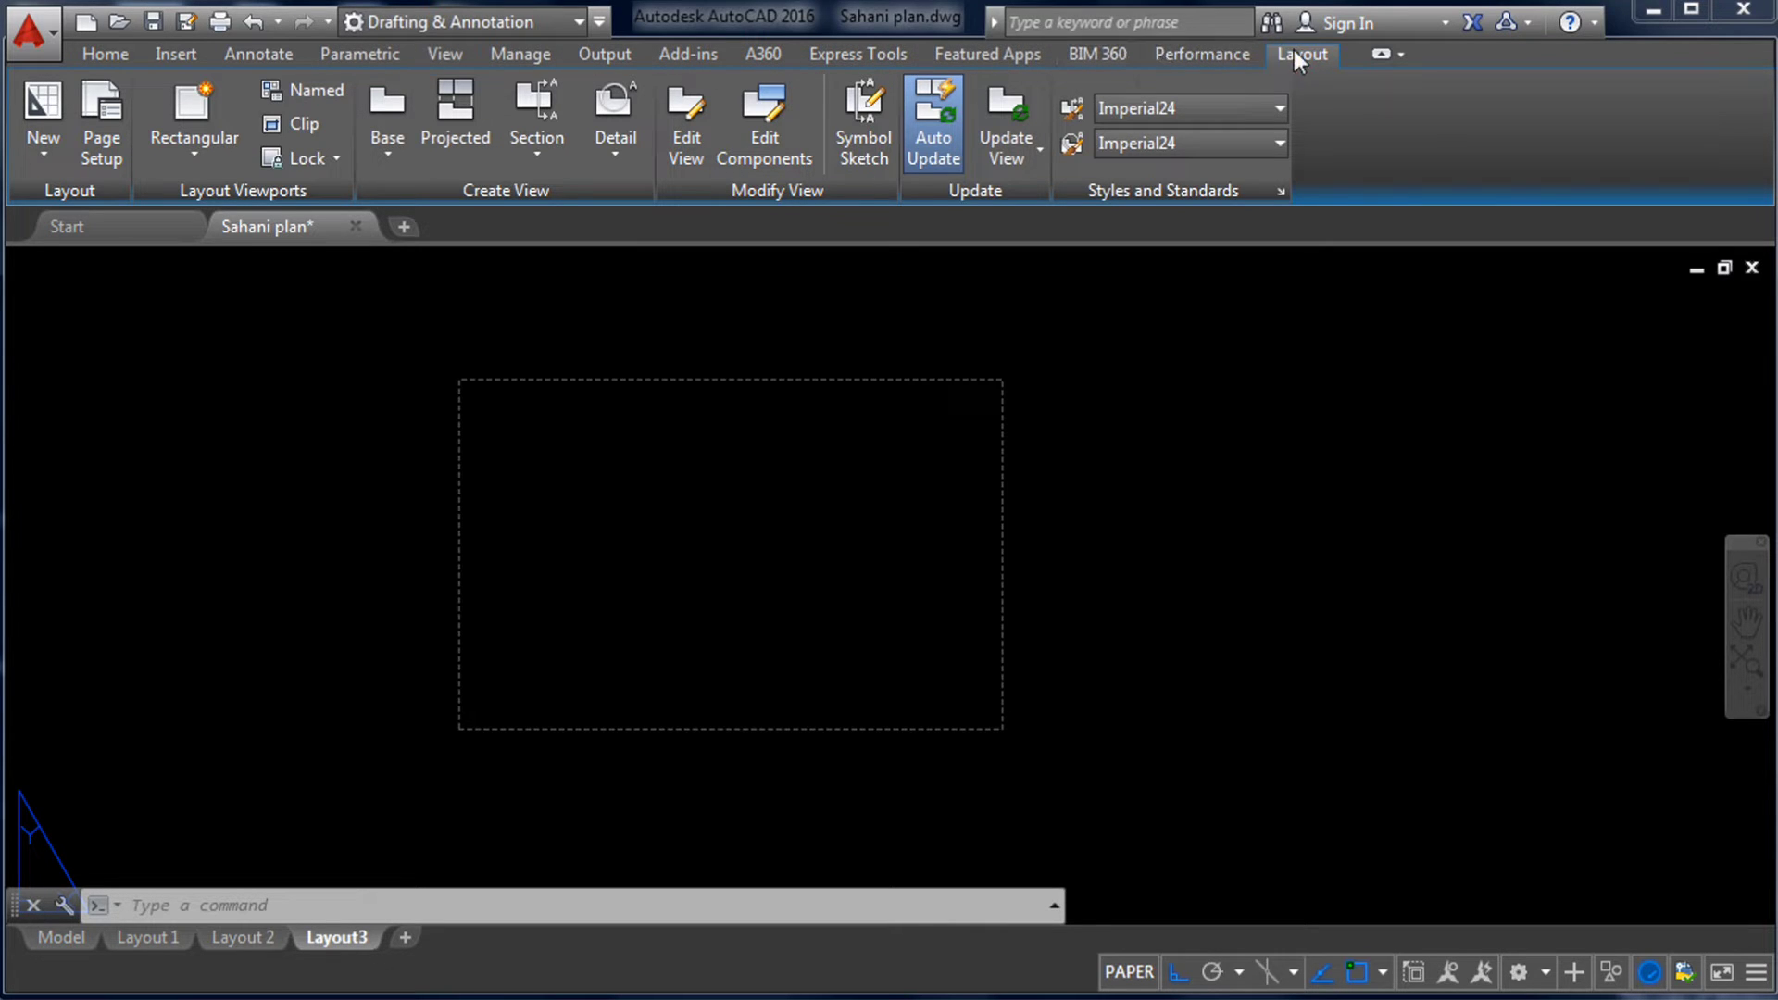
left_click(197, 102)
scroll(595, 431, "up", 1)
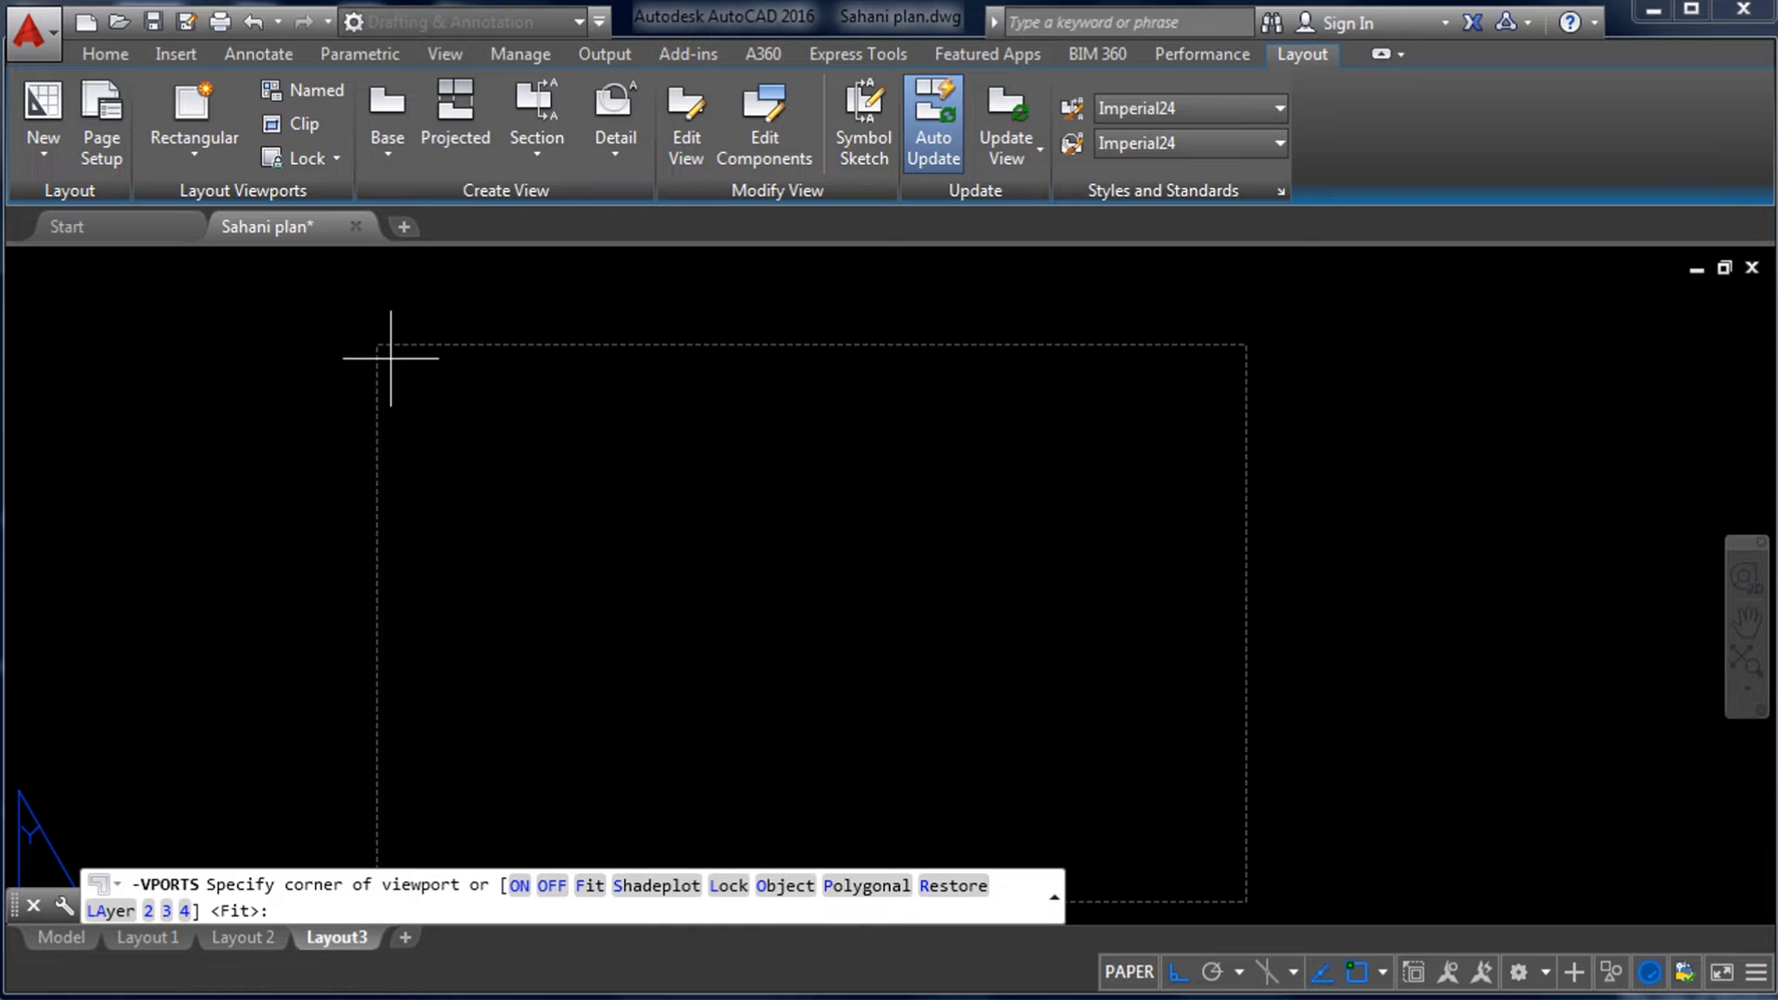
scroll(390, 357, "up", 1)
scroll(388, 356, "down", 3)
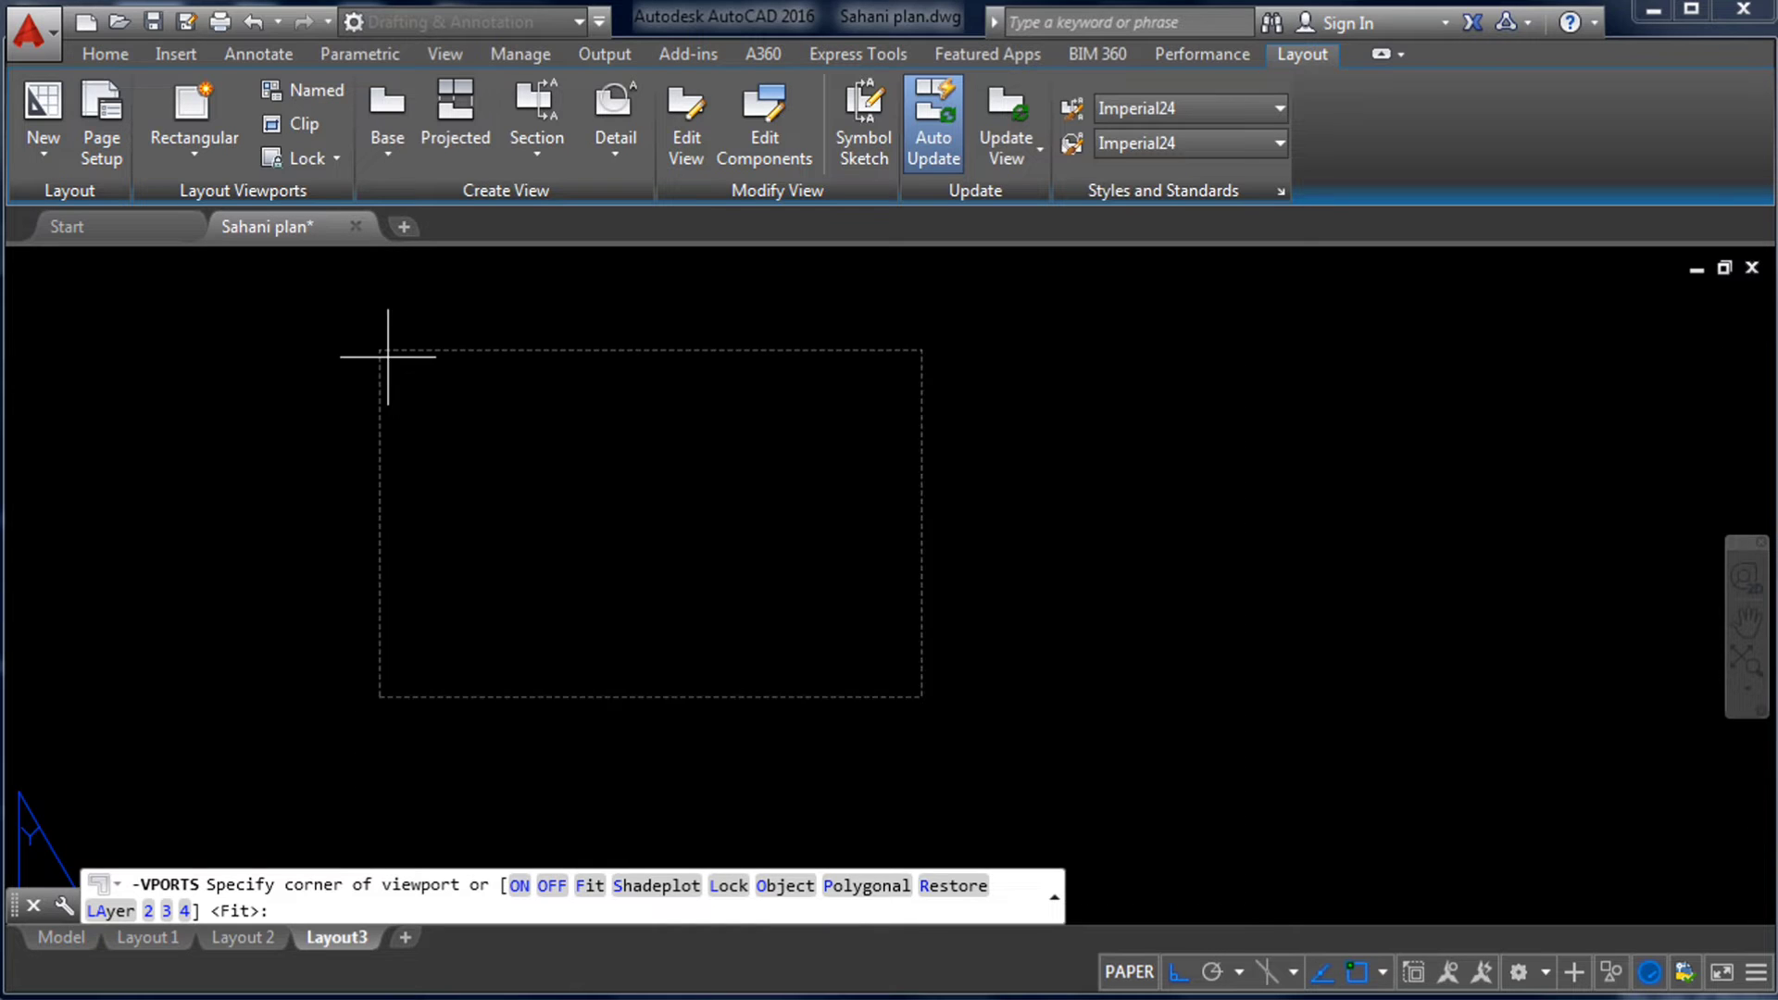
scroll(392, 357, "down", 2)
scroll(450, 388, "up", 2)
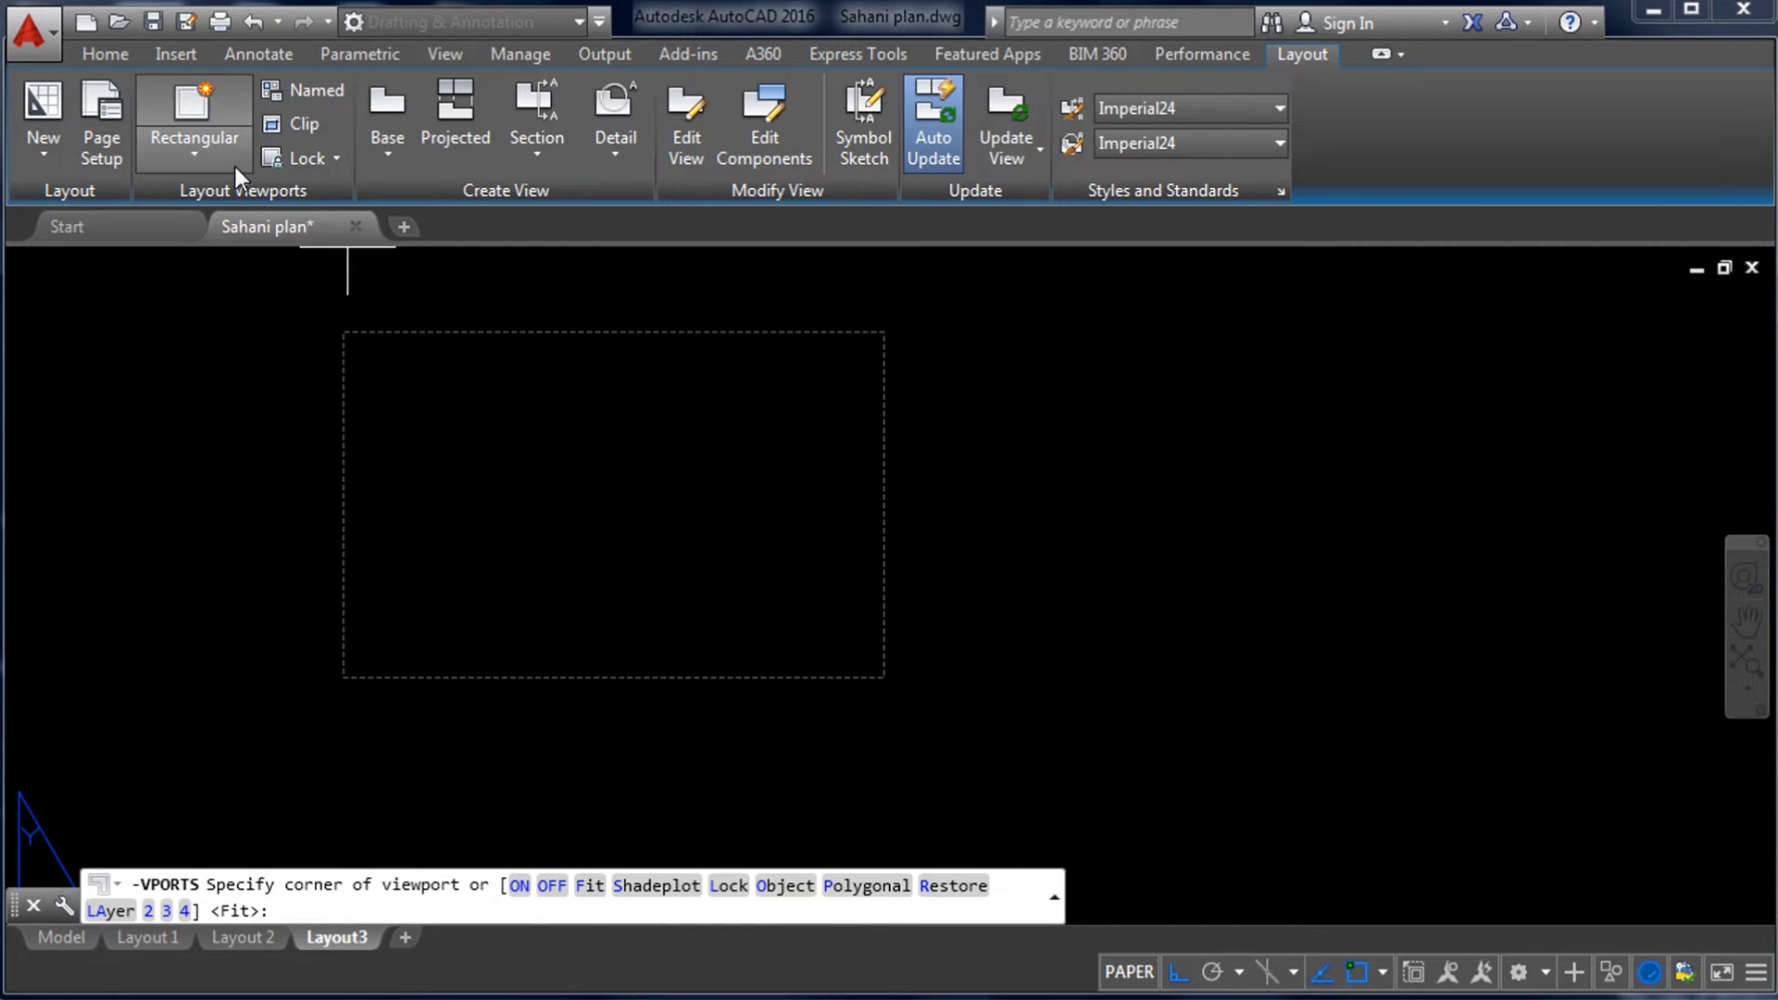
scroll(369, 332, "up", 4)
scroll(371, 371, "down", 4)
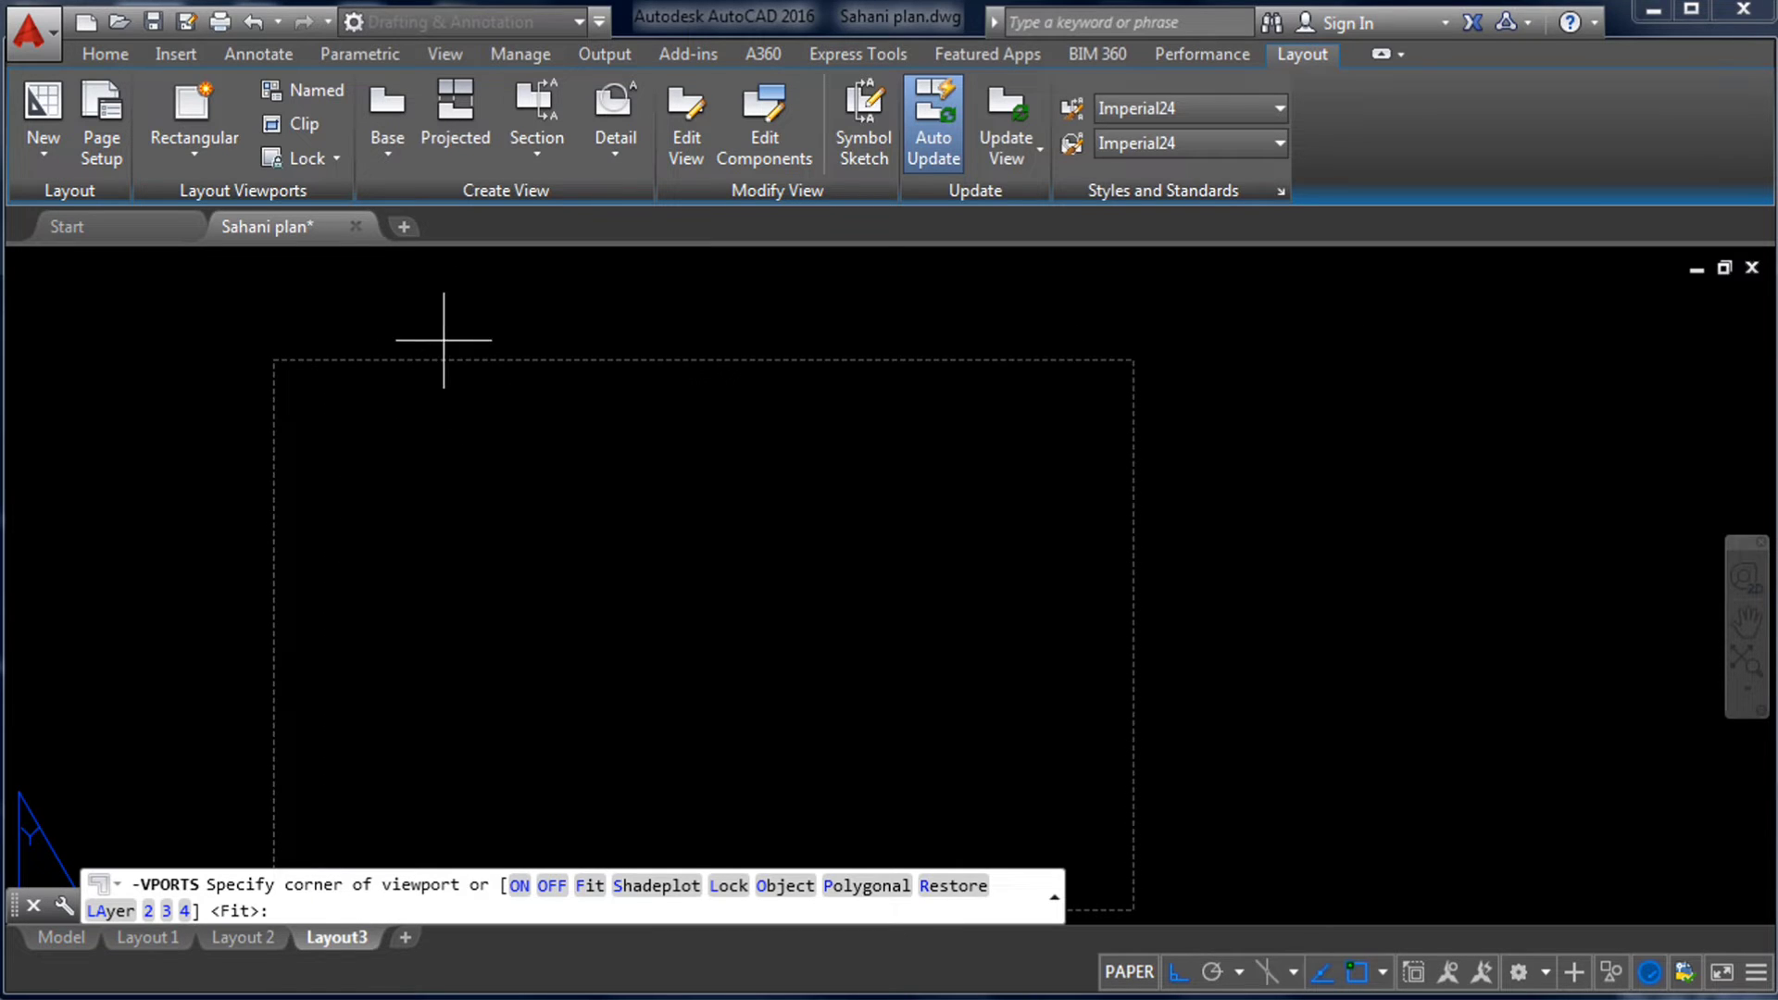
scroll(486, 283, "up", 2)
scroll(486, 287, "down", 4)
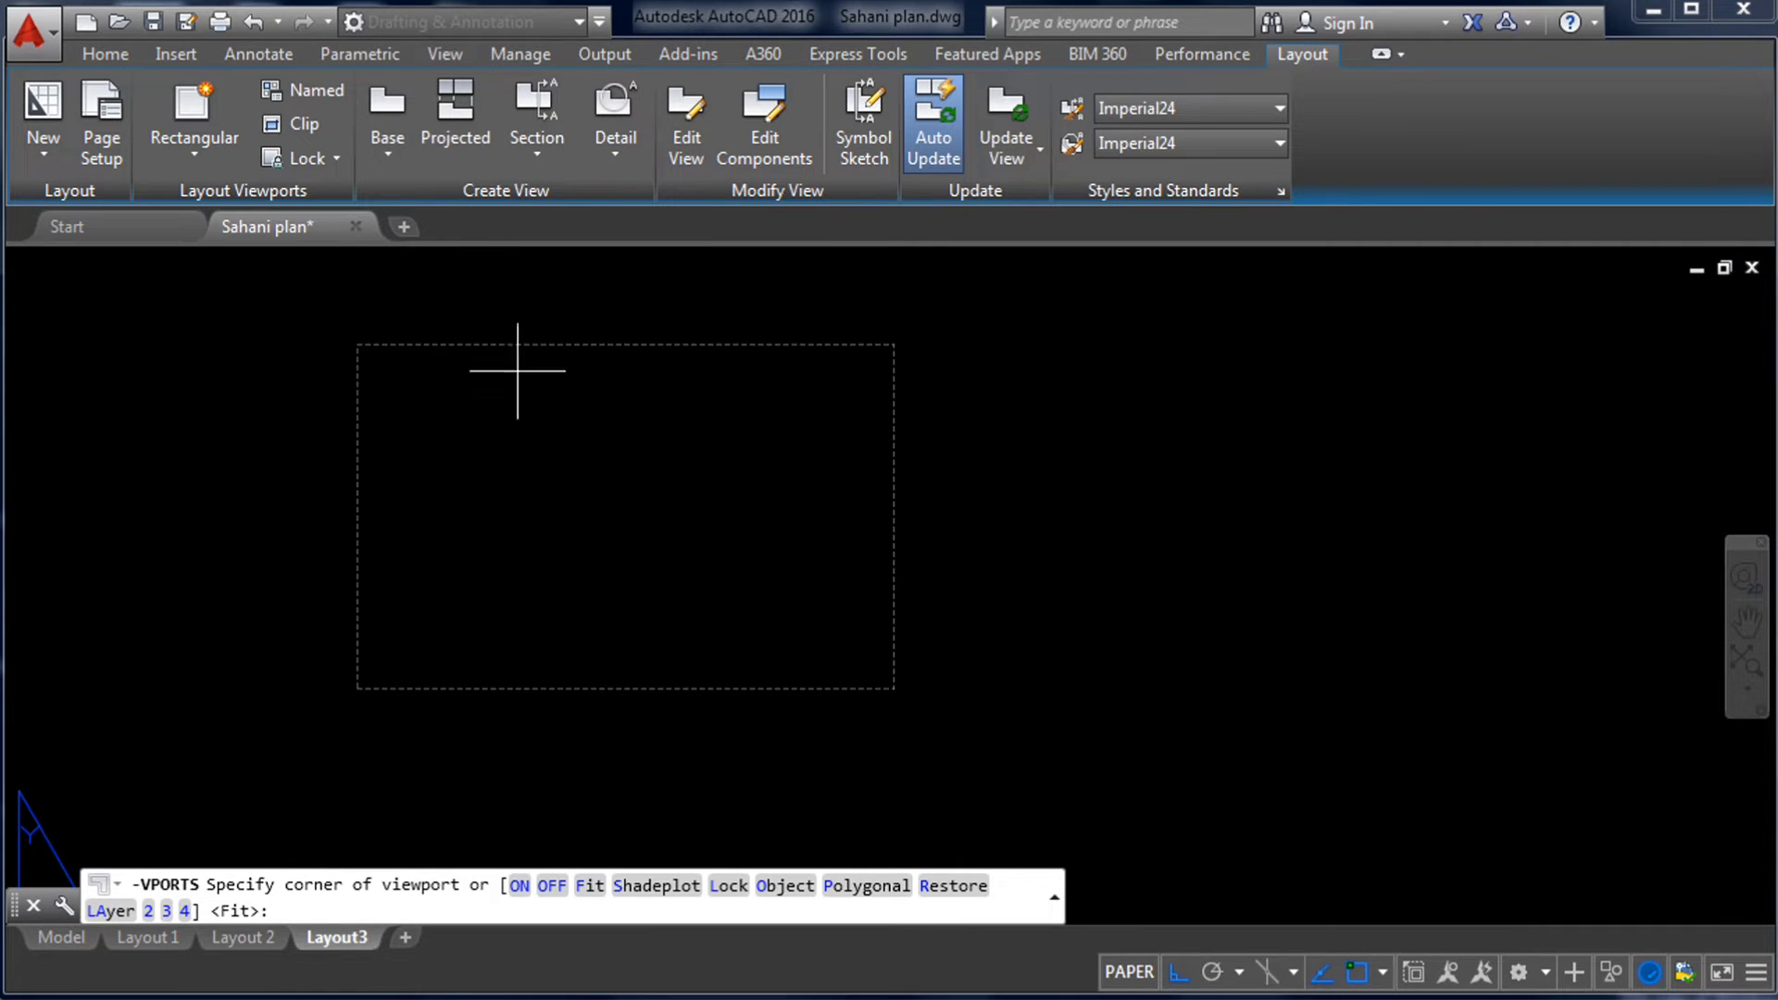
scroll(516, 278, "up", 2)
scroll(536, 326, "up", 2)
scroll(536, 336, "down", 4)
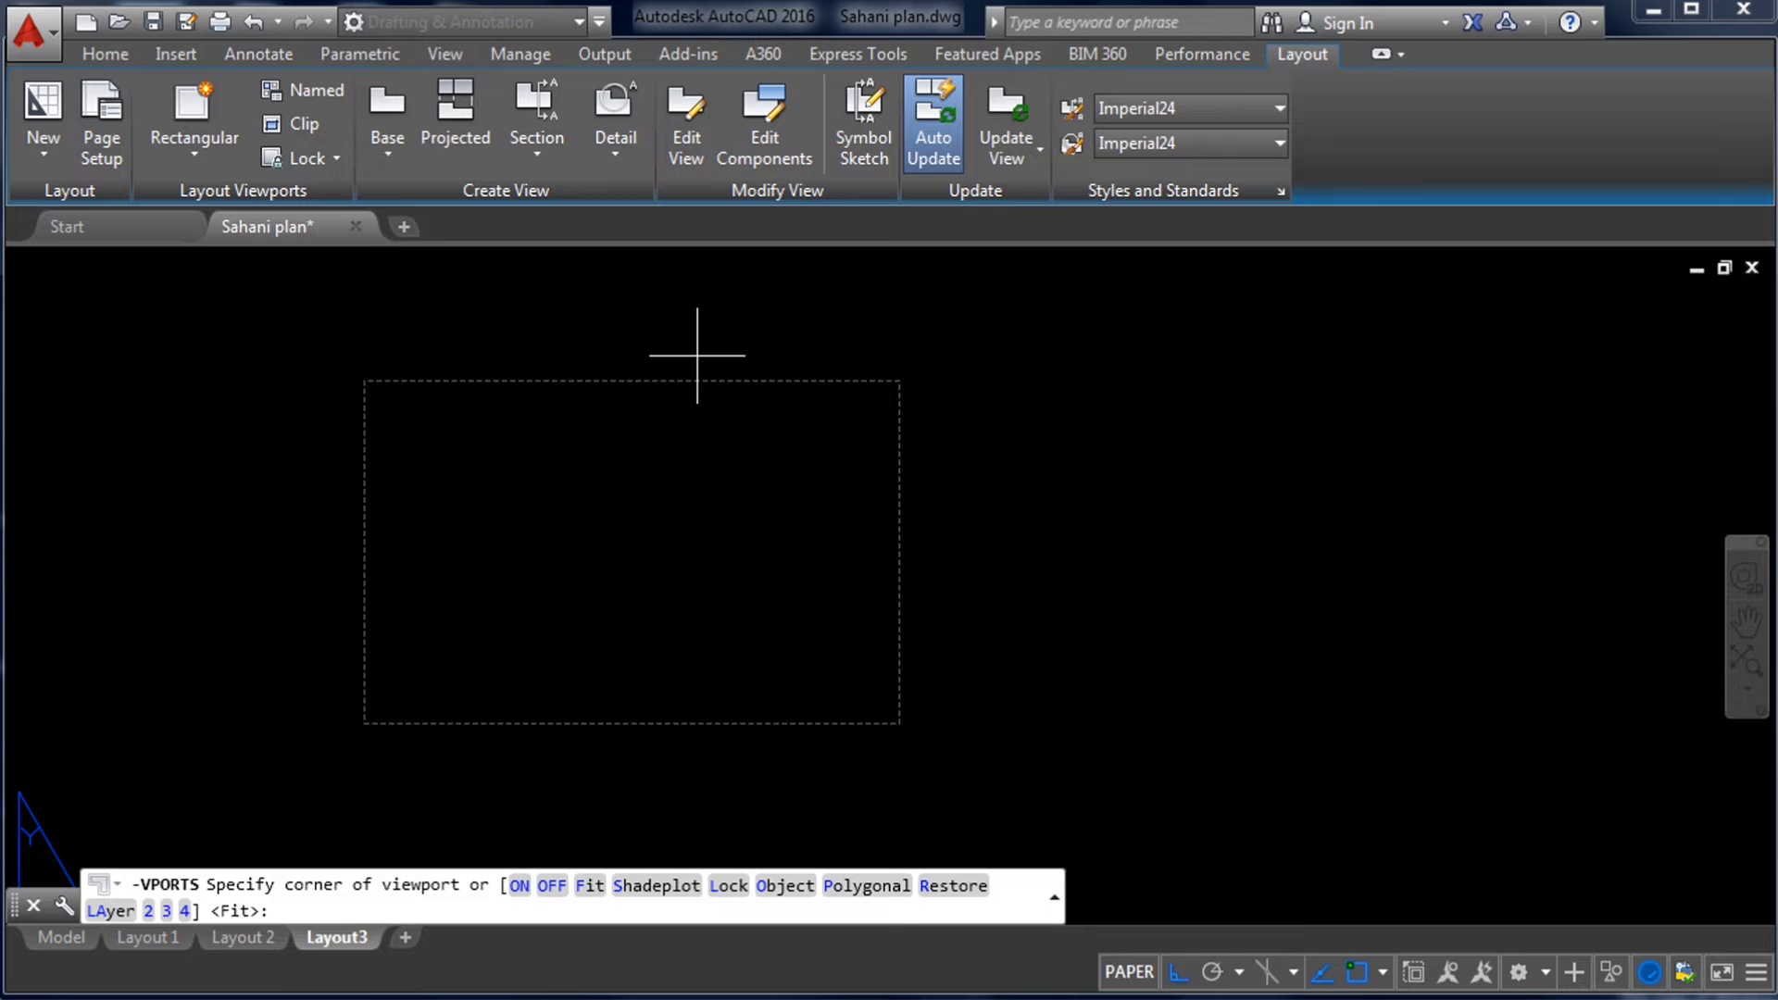
scroll(698, 356, "up", 3)
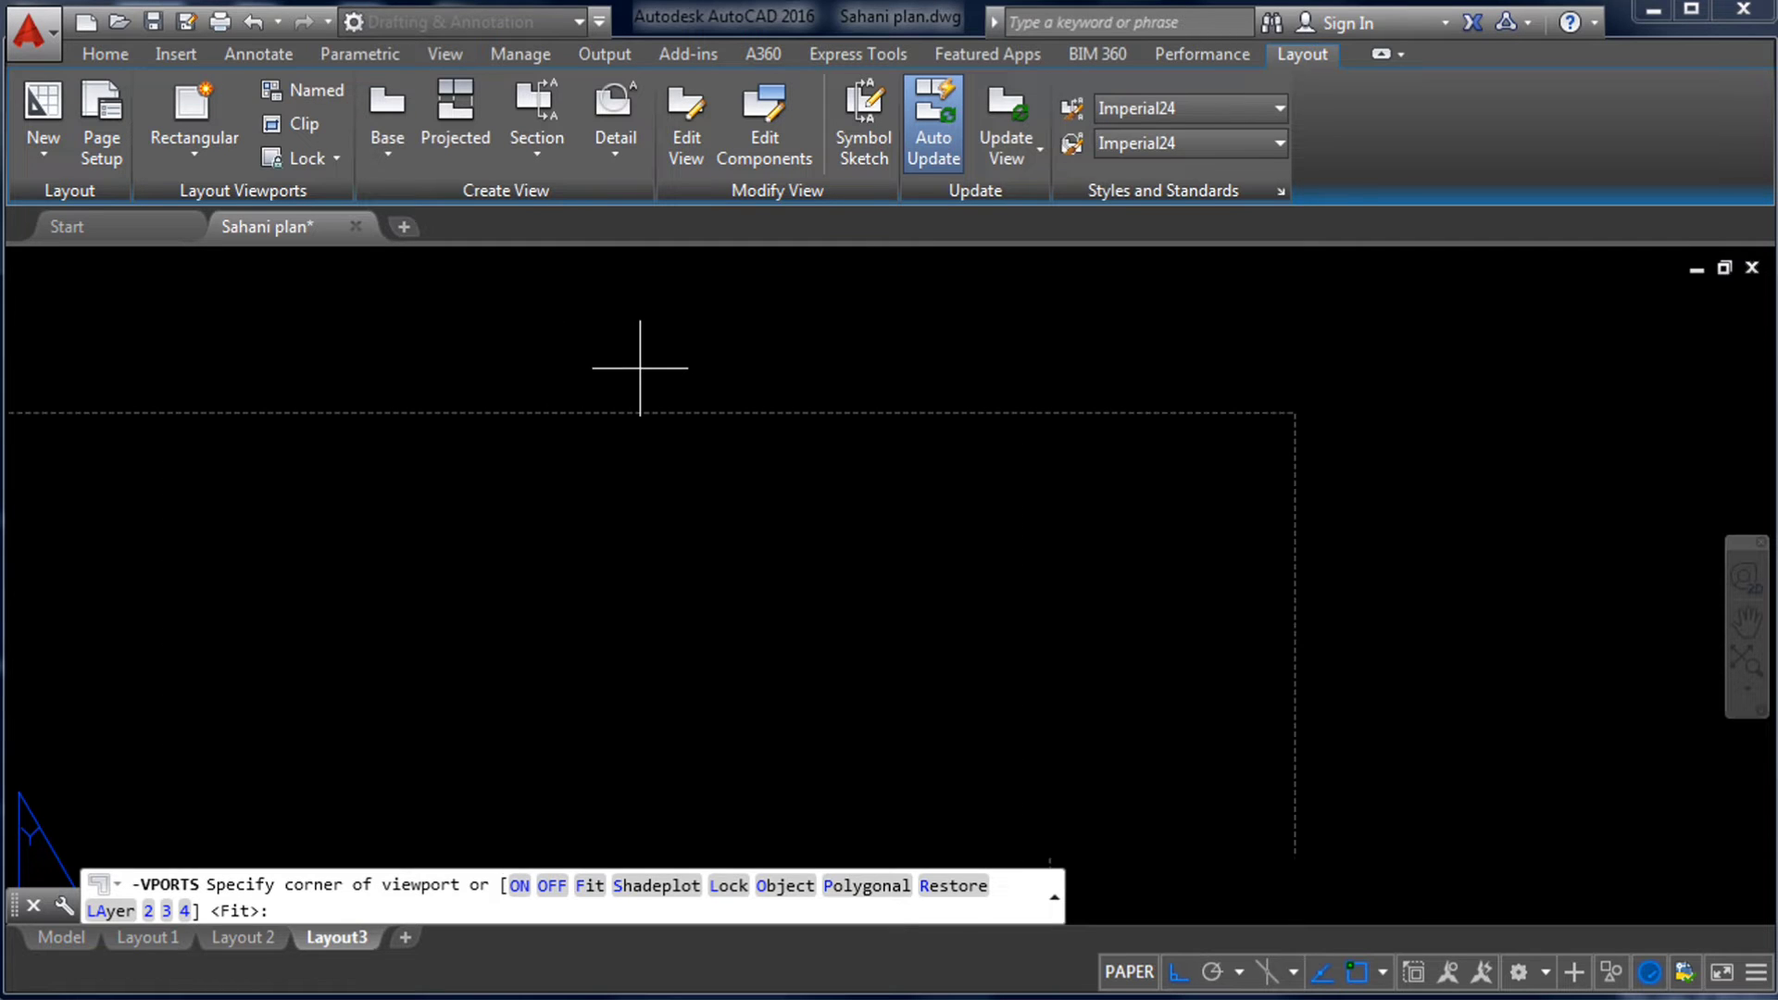
scroll(612, 392, "down", 2)
scroll(696, 334, "down", 2)
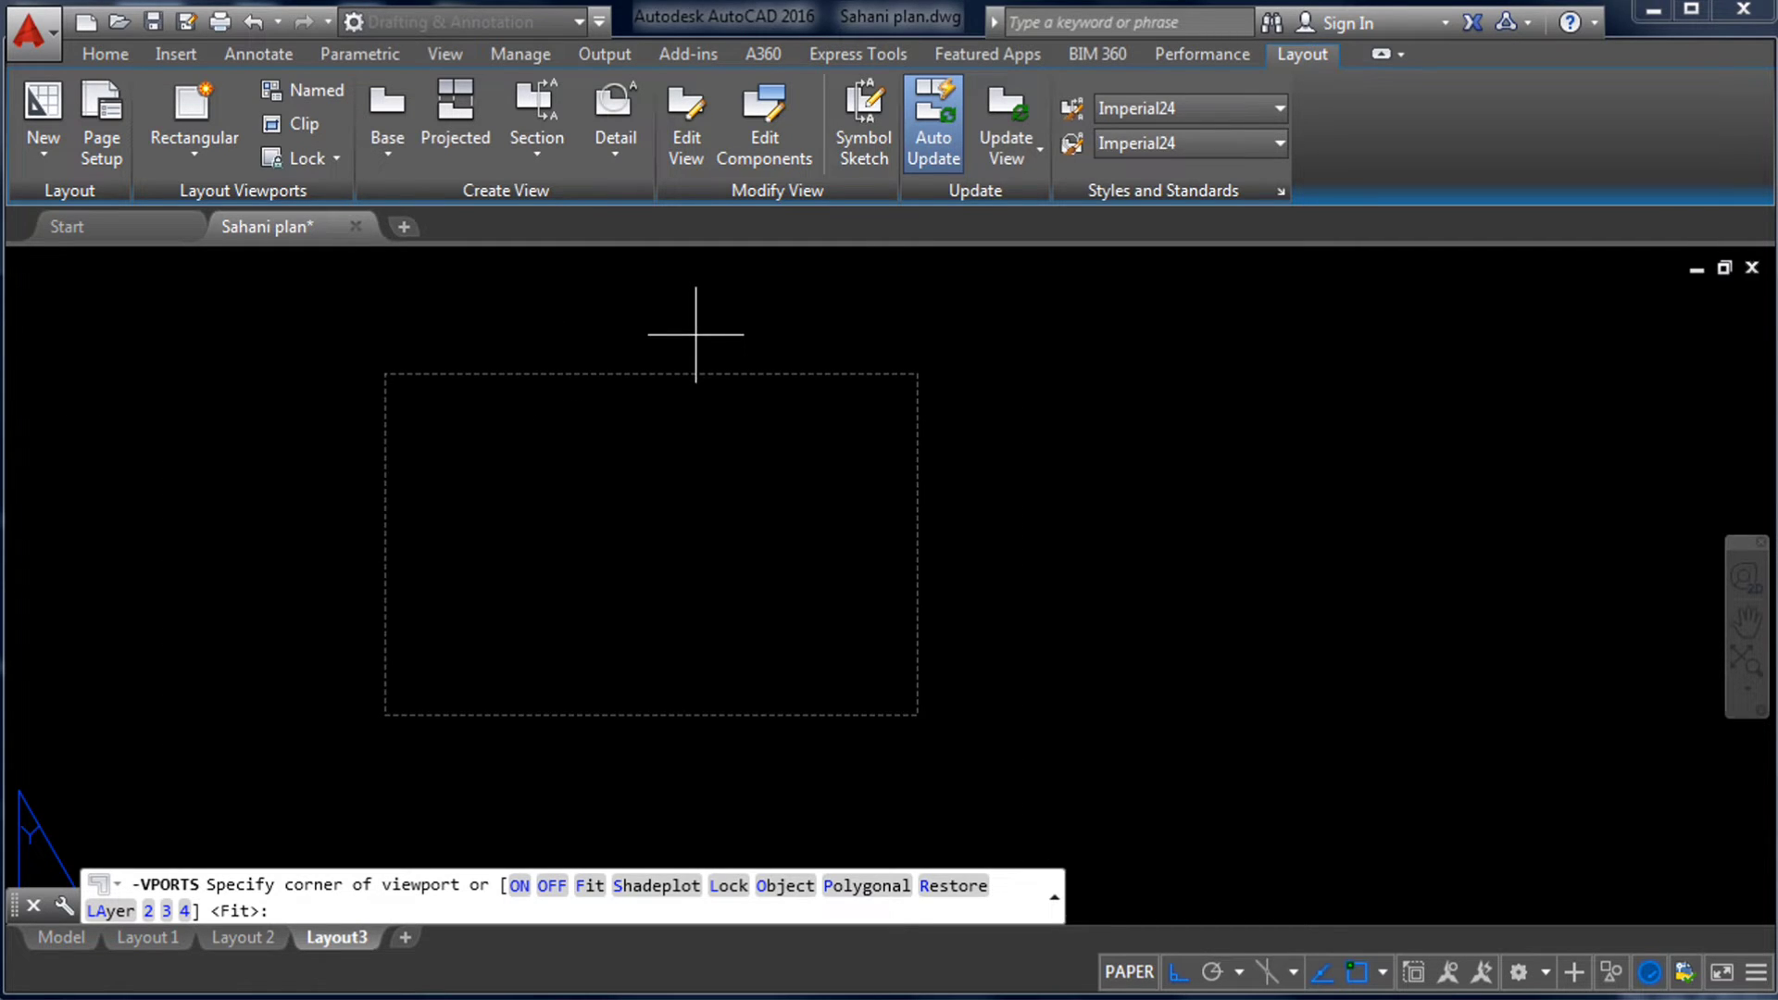
scroll(534, 379, "up", 2)
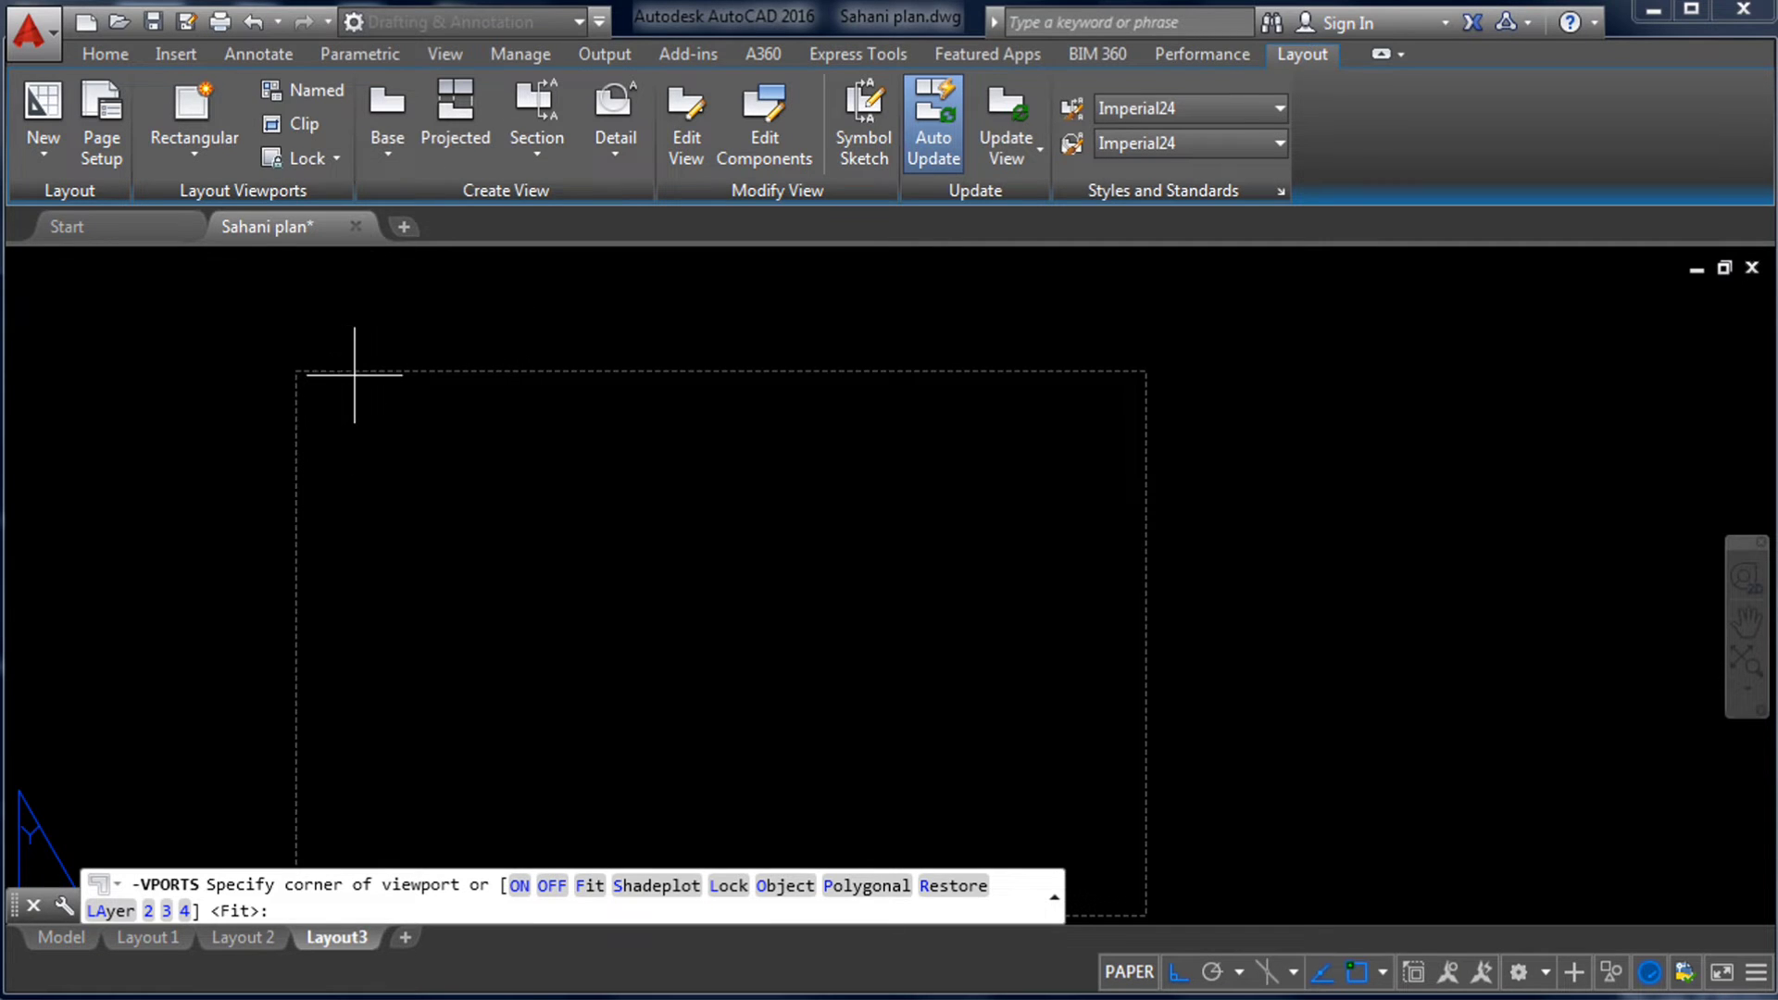
scroll(338, 357, "up", 3)
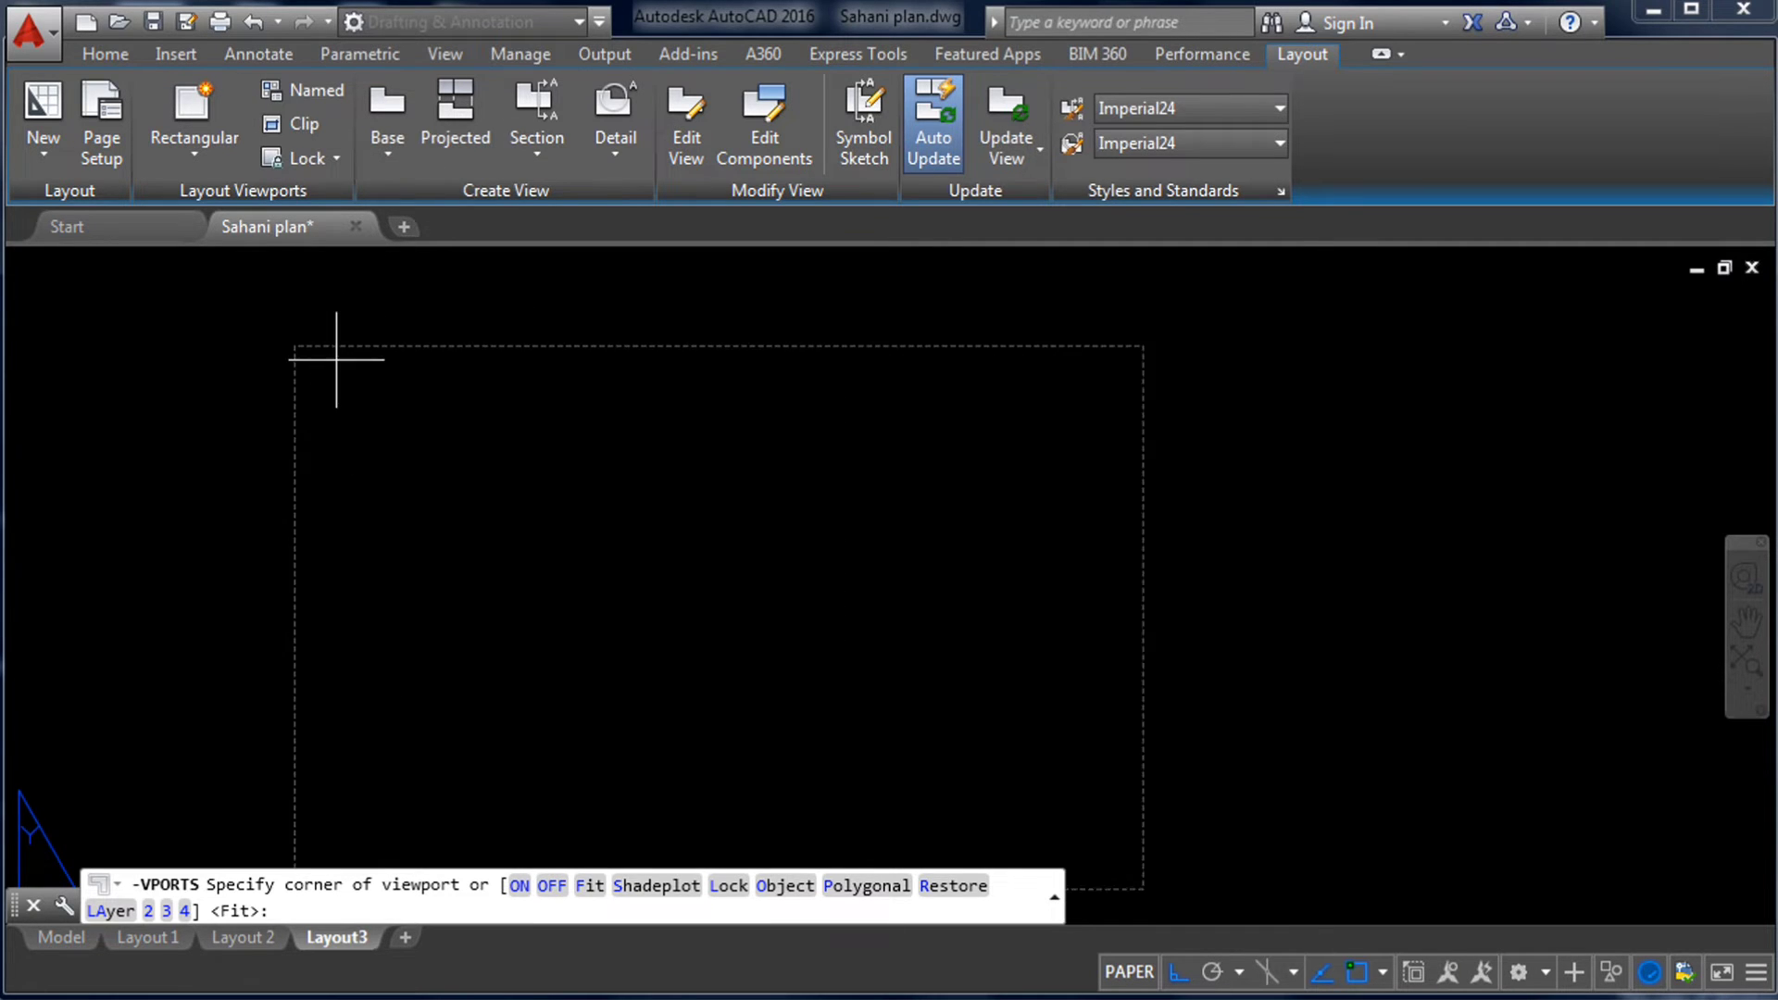
left_click(220, 327)
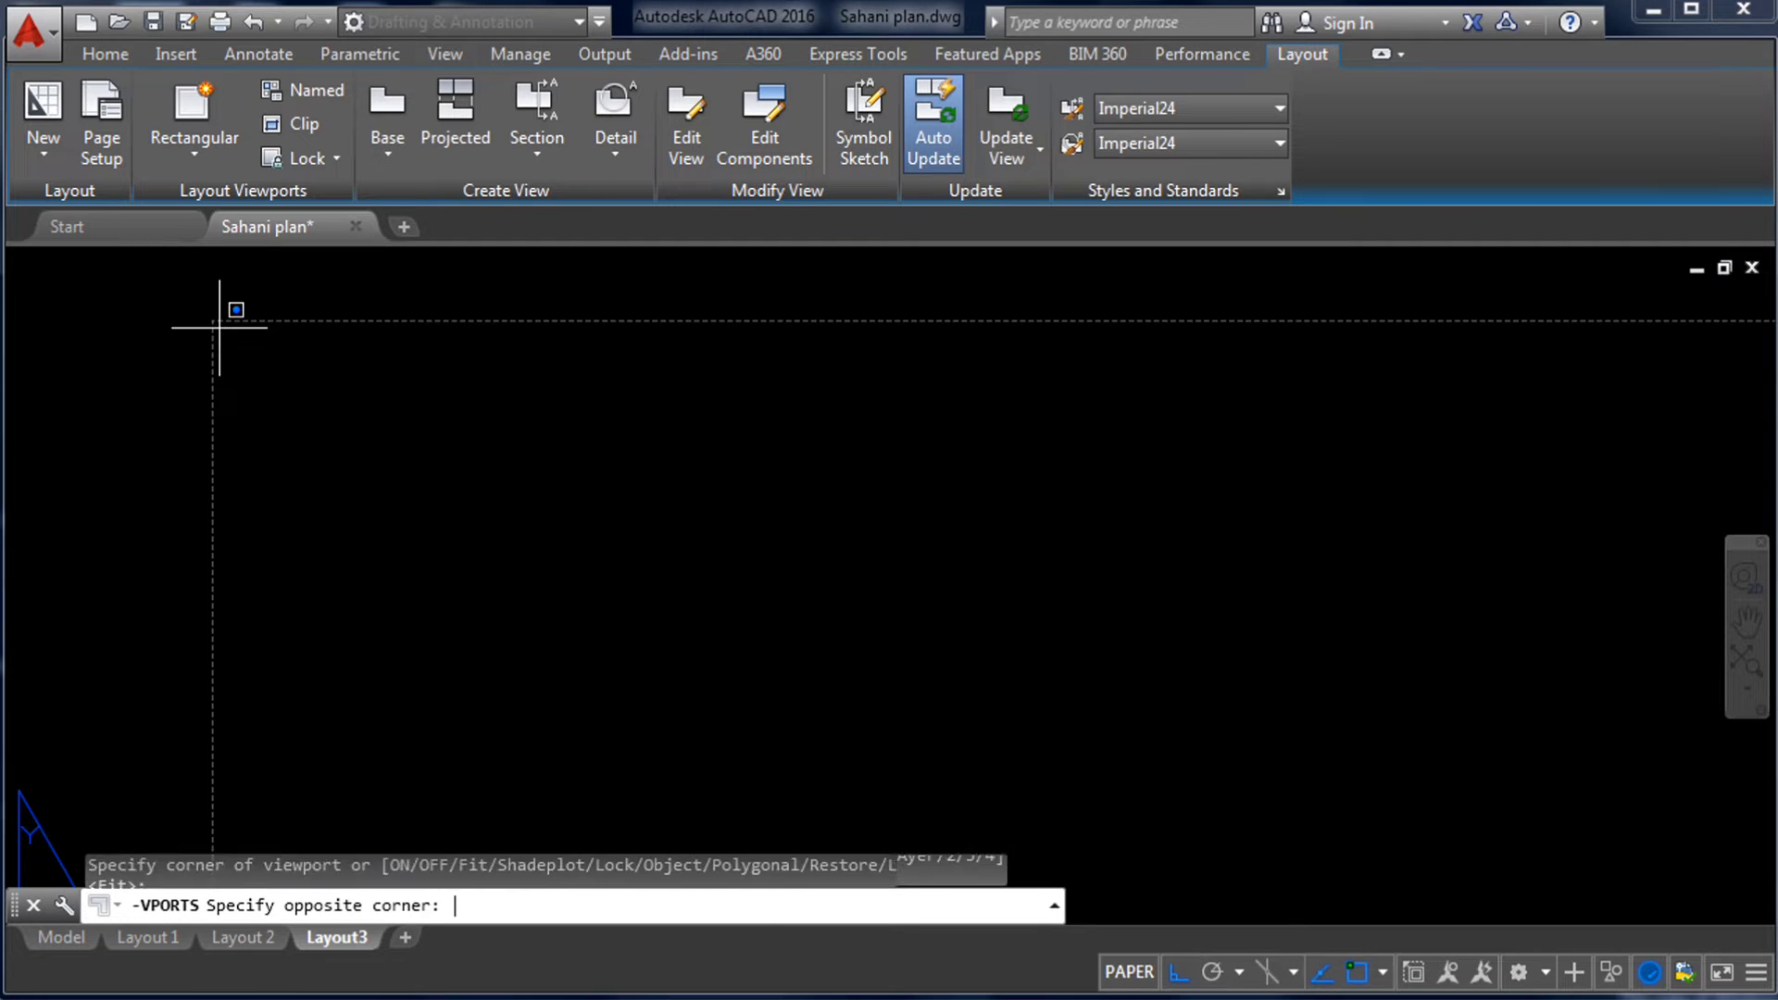
scroll(377, 365, "down", 4)
scroll(446, 456, "up", 4)
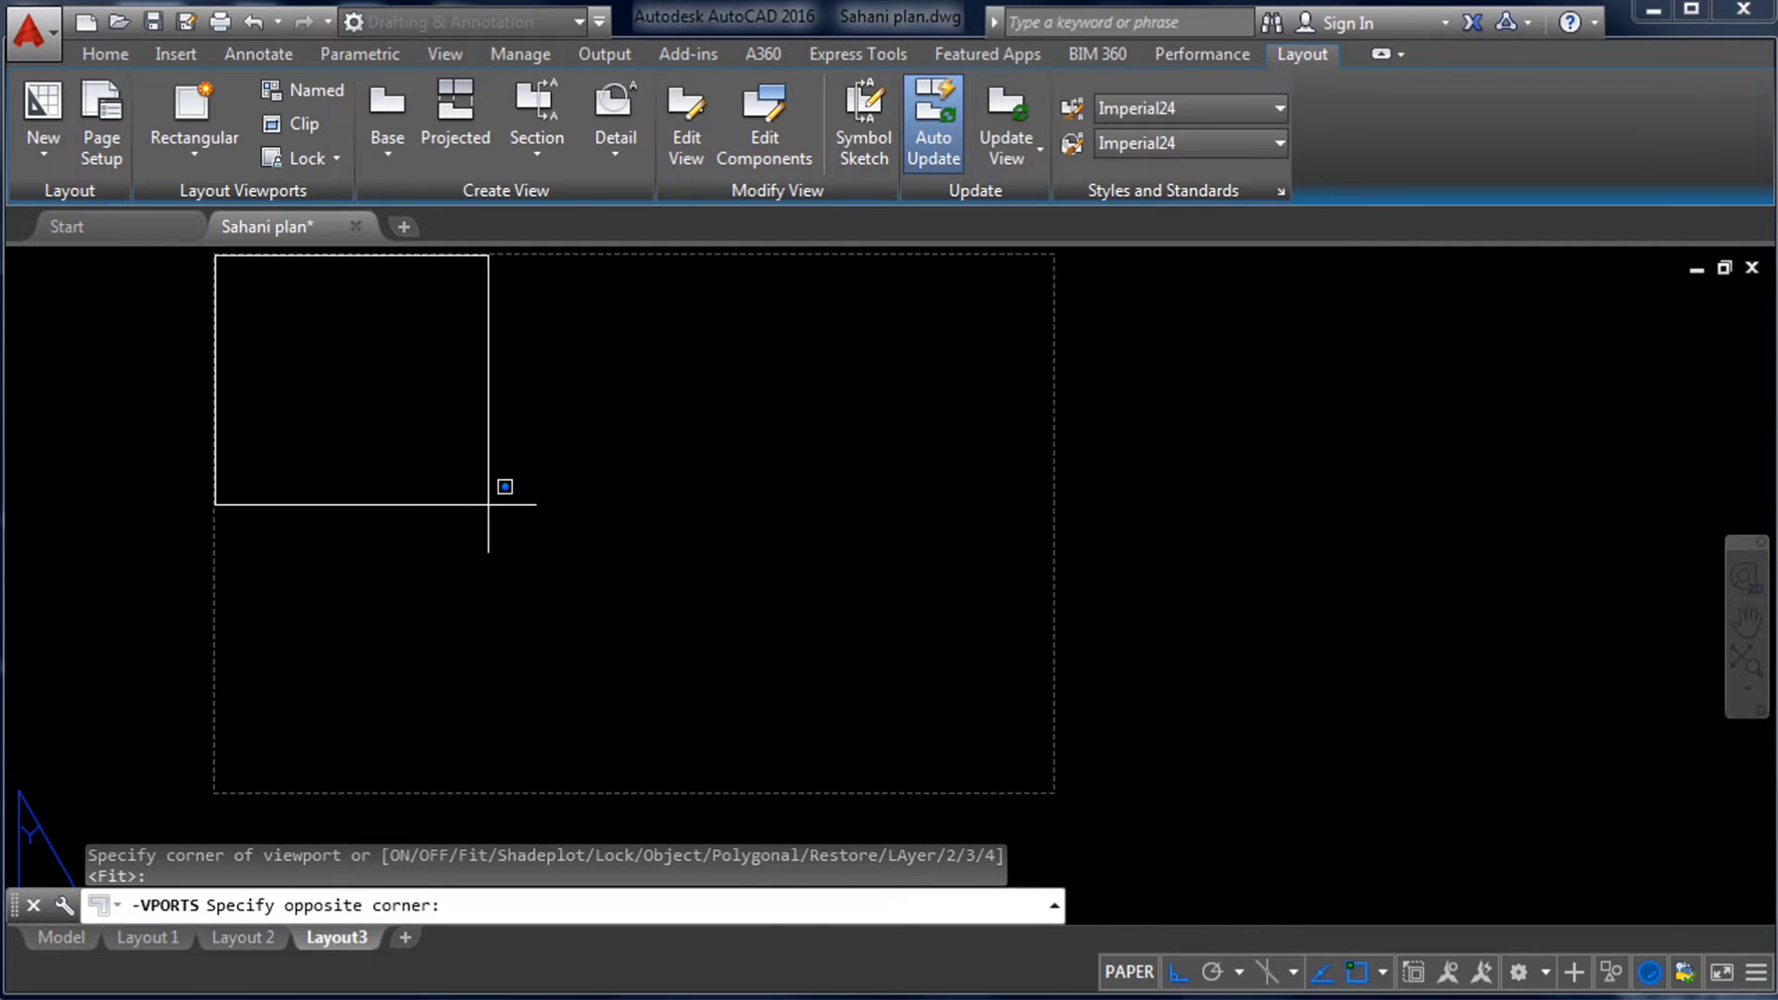
left_click(643, 655)
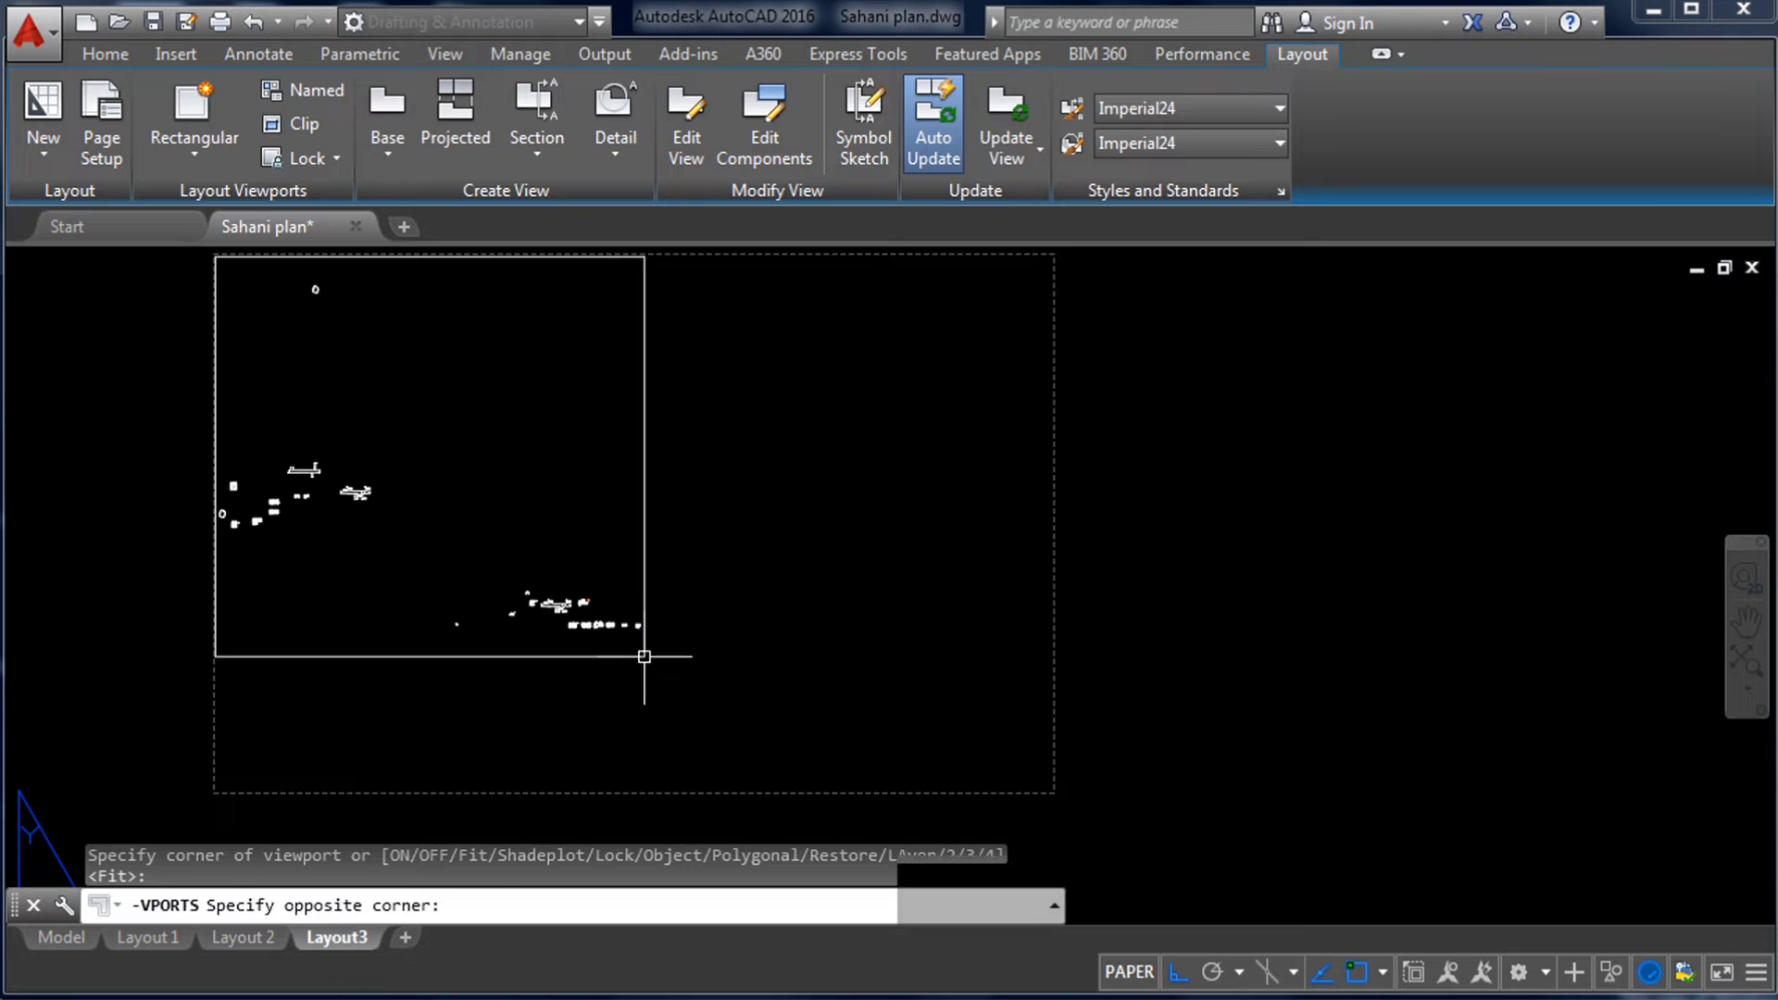
- Activate the new viewport's model space and frame the terrace plan and the floor plan inside it
scroll(567, 718, "down", 2)
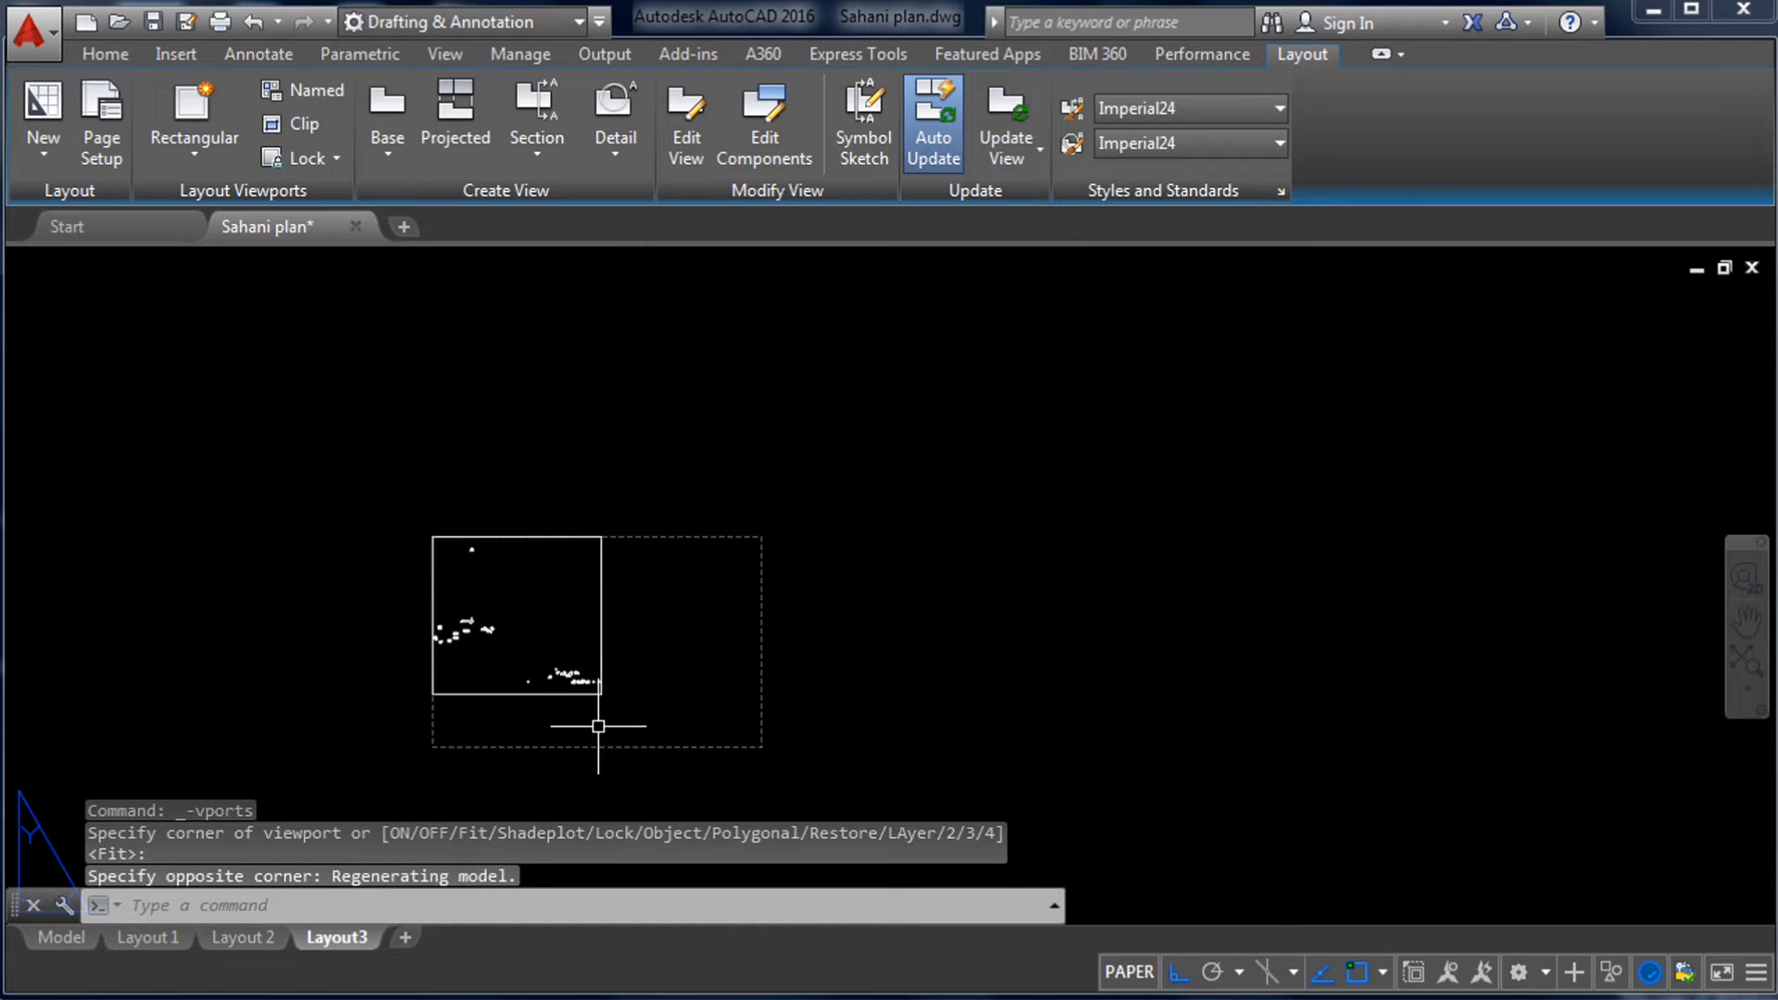
scroll(596, 722, "up", 2)
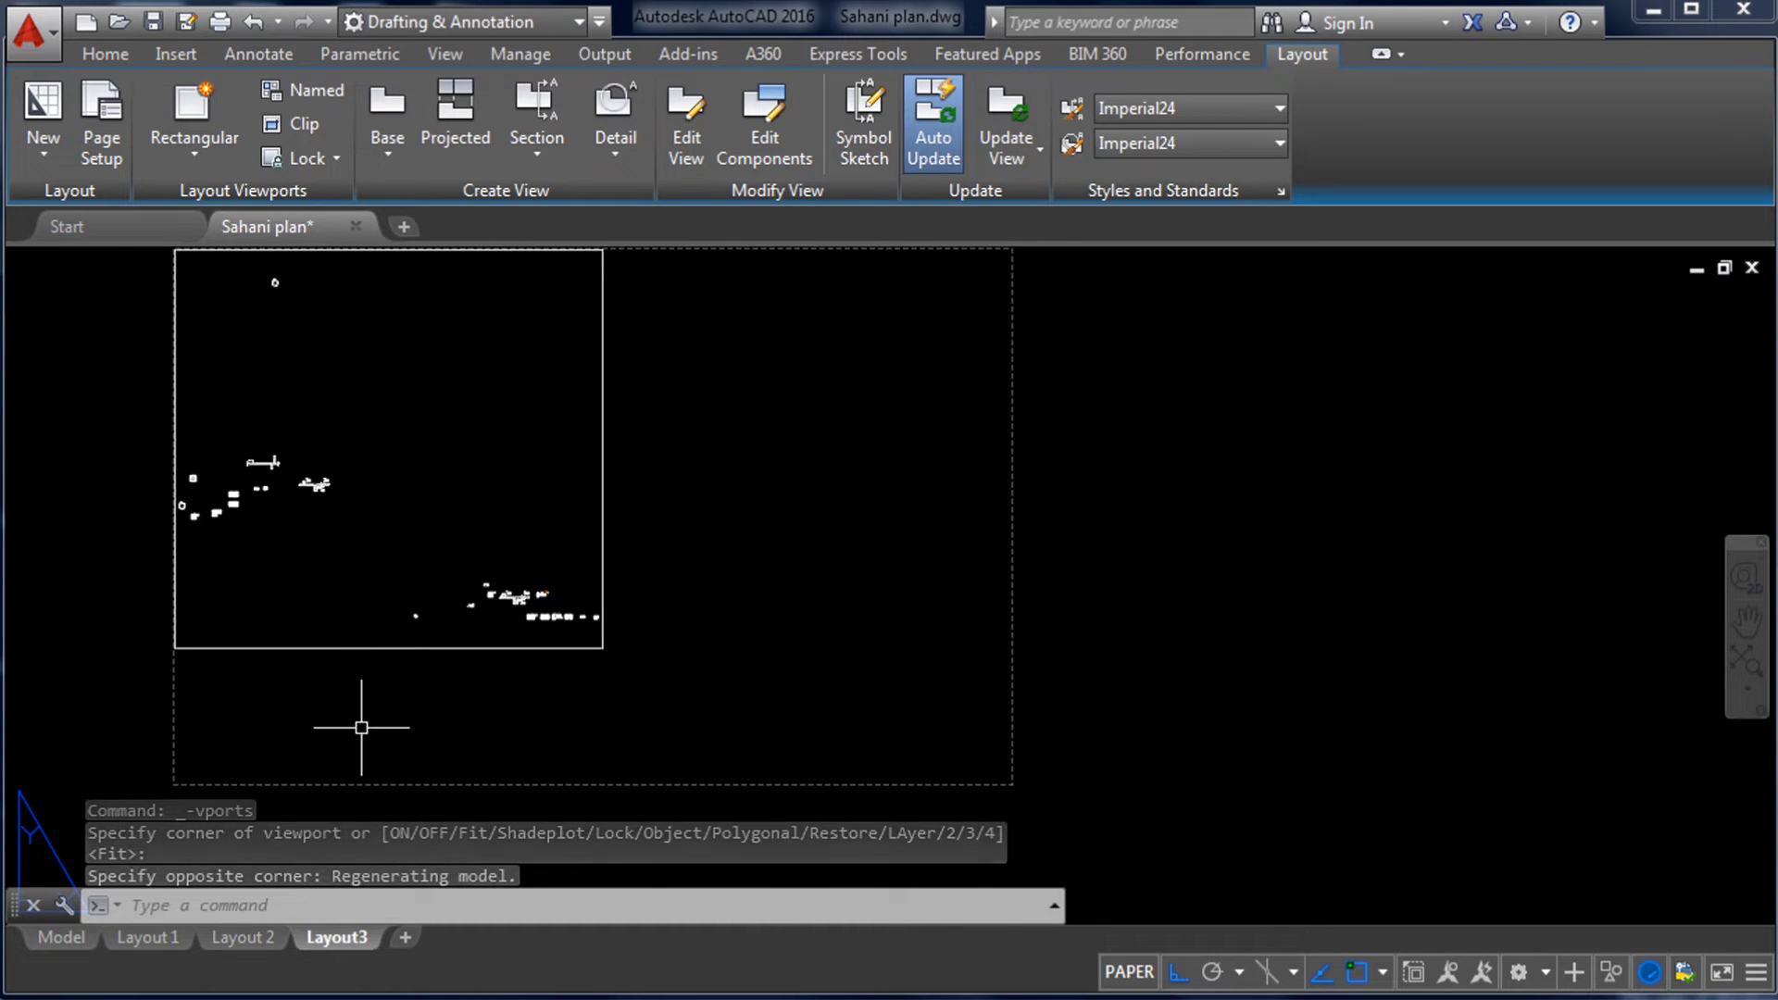
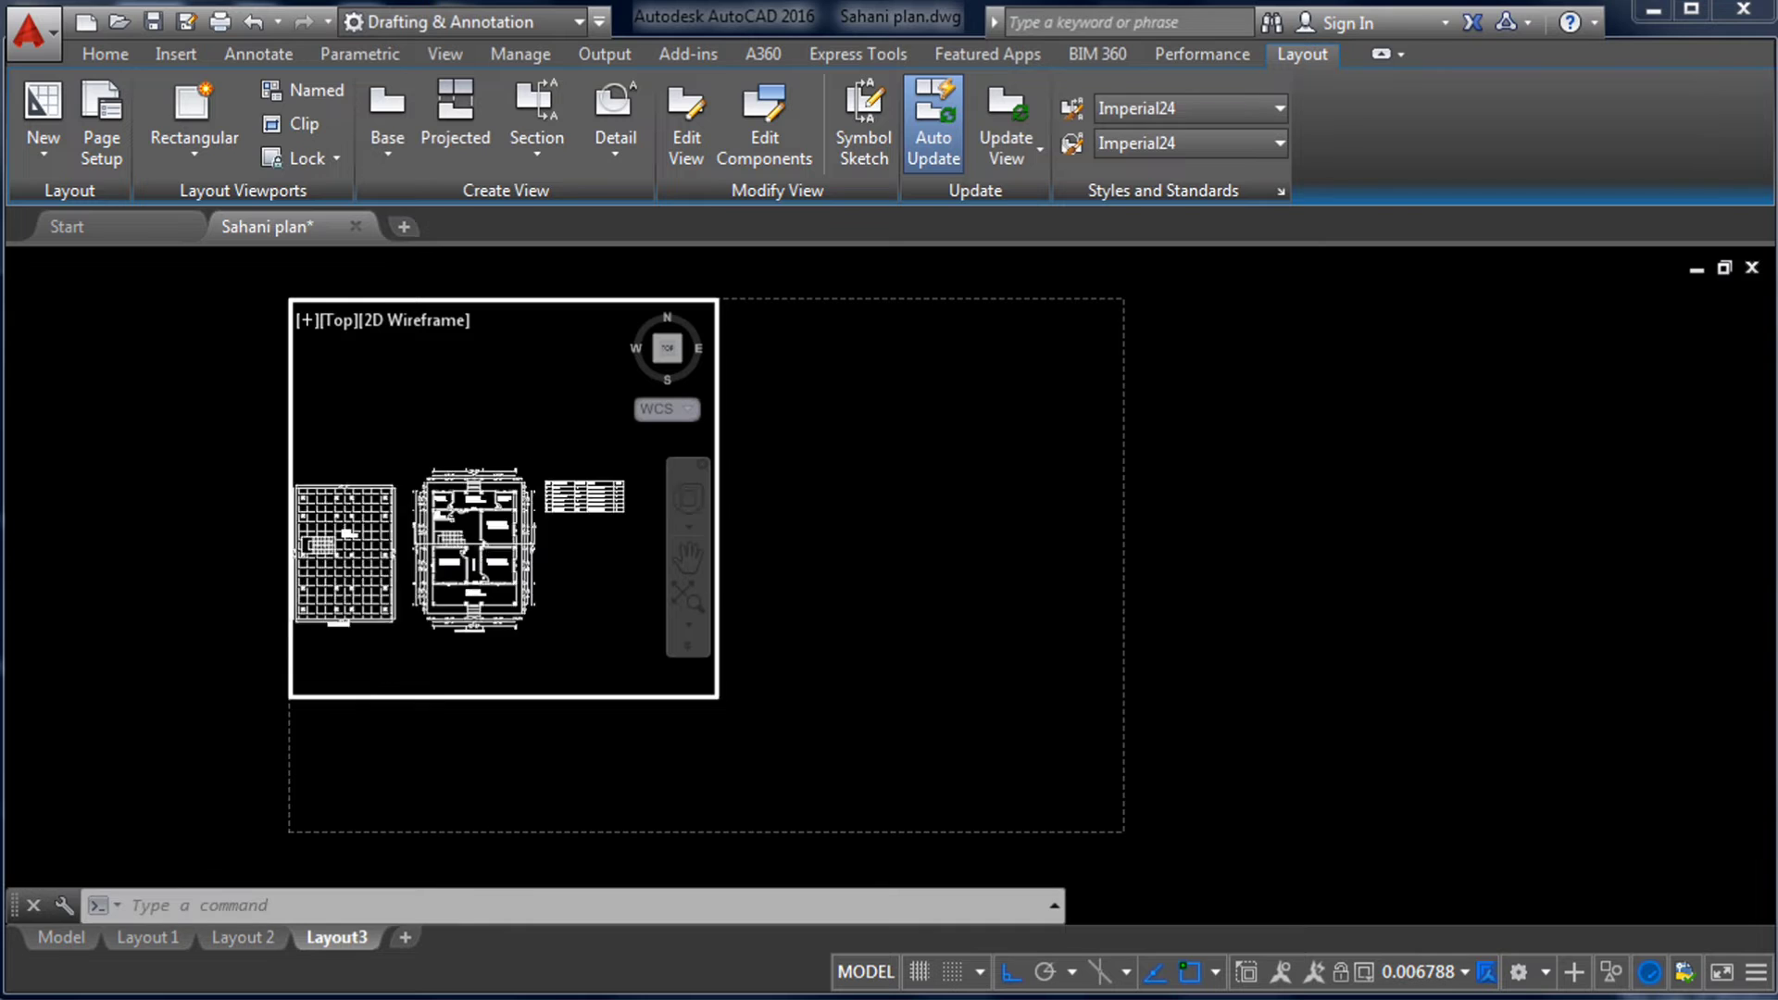
scroll(539, 504, "down", 4)
scroll(490, 481, "up", 3)
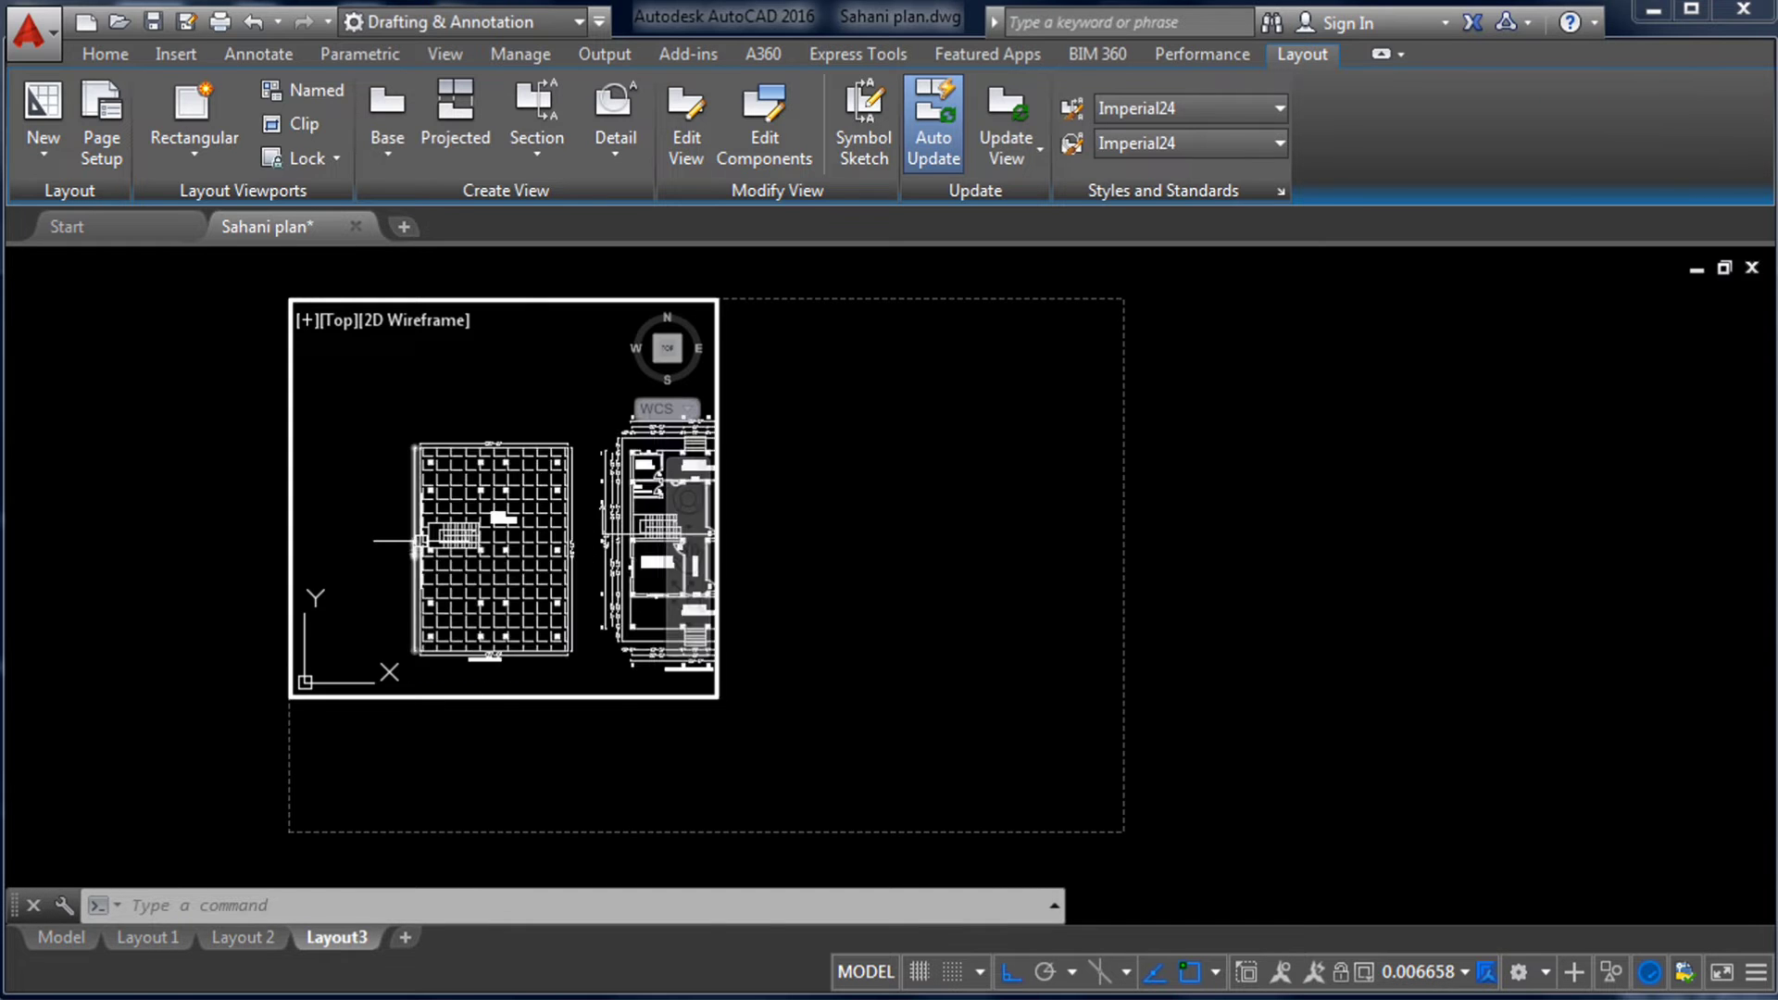
scroll(518, 547, "down", 2)
scroll(534, 570, "up", 1)
scroll(534, 570, "down", 1)
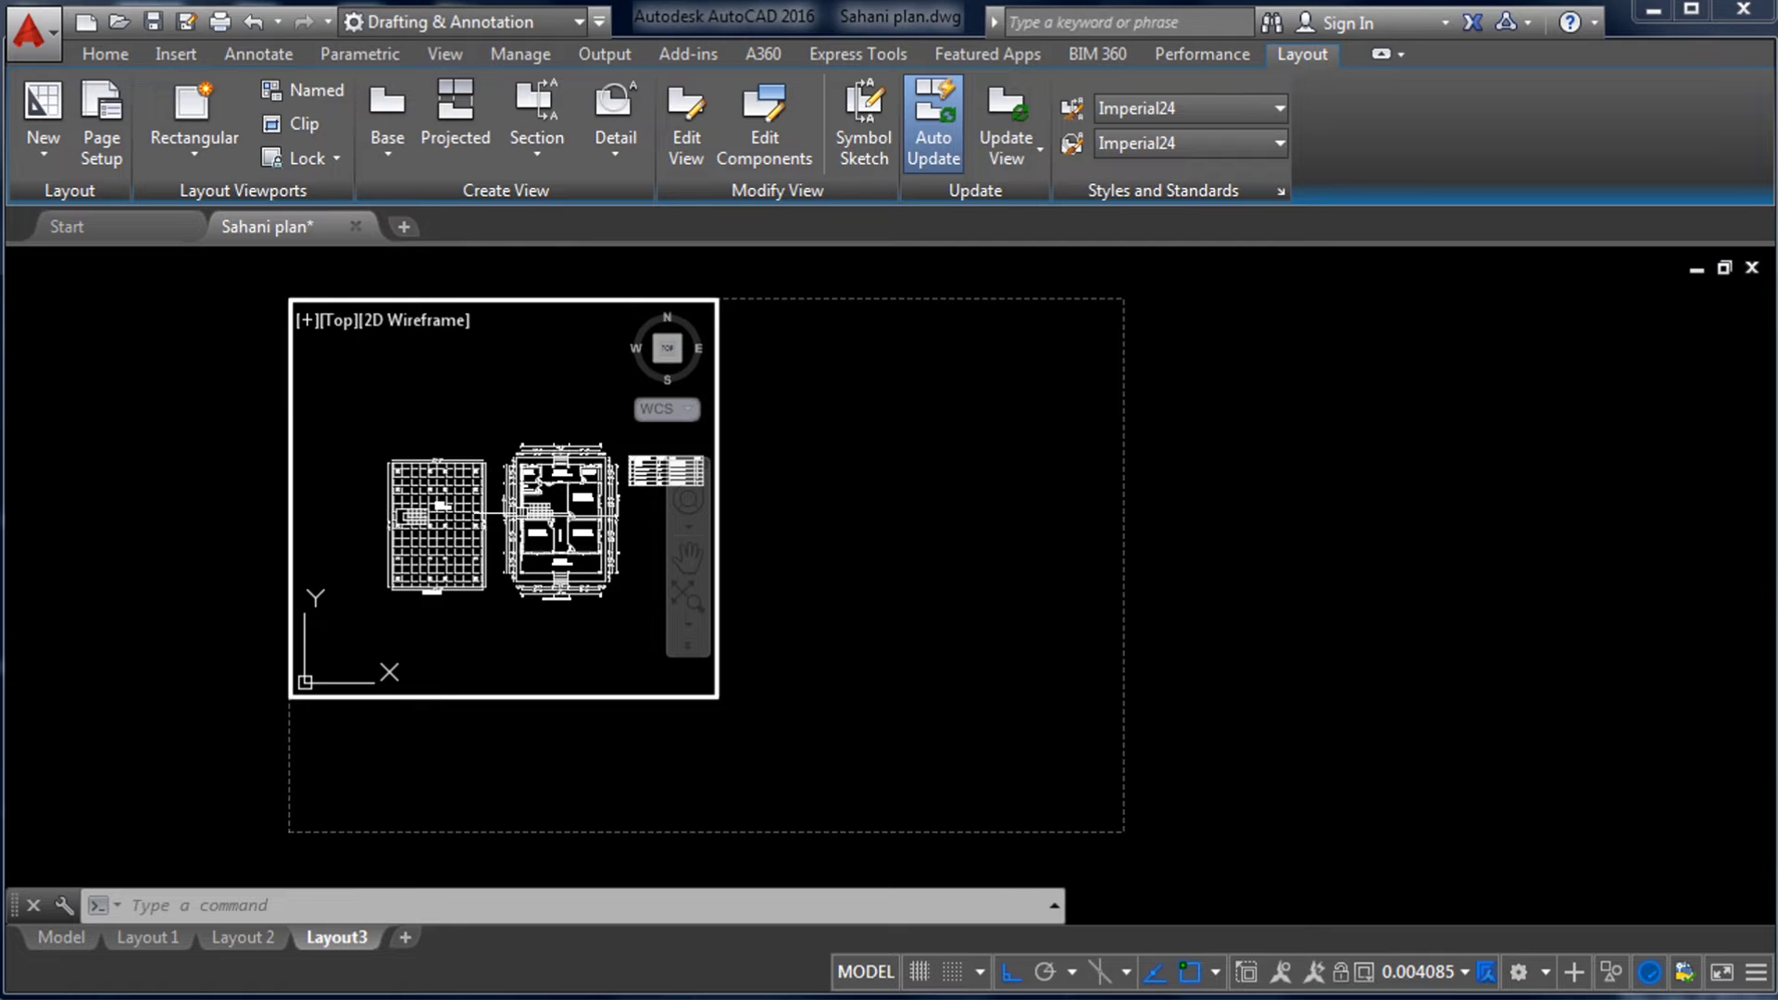
scroll(482, 498, "down", 1)
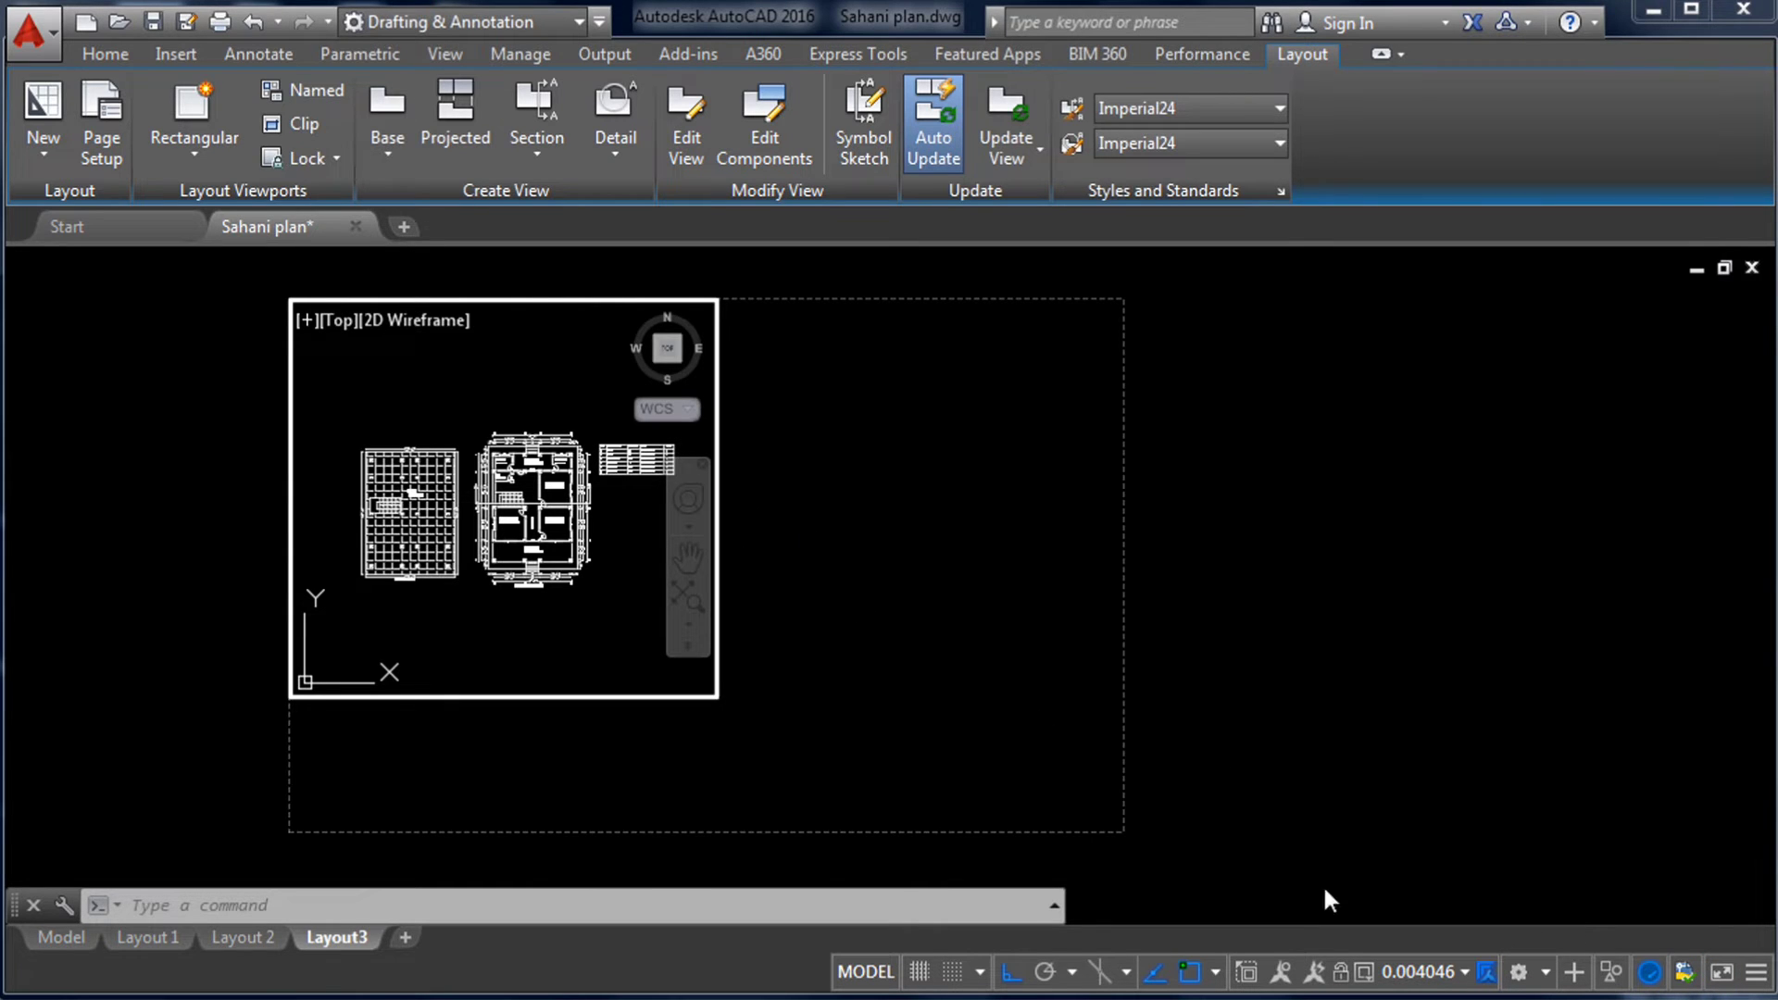
- Try the scales 1:100 and 1:120 on the active viewport
left_click(1465, 965)
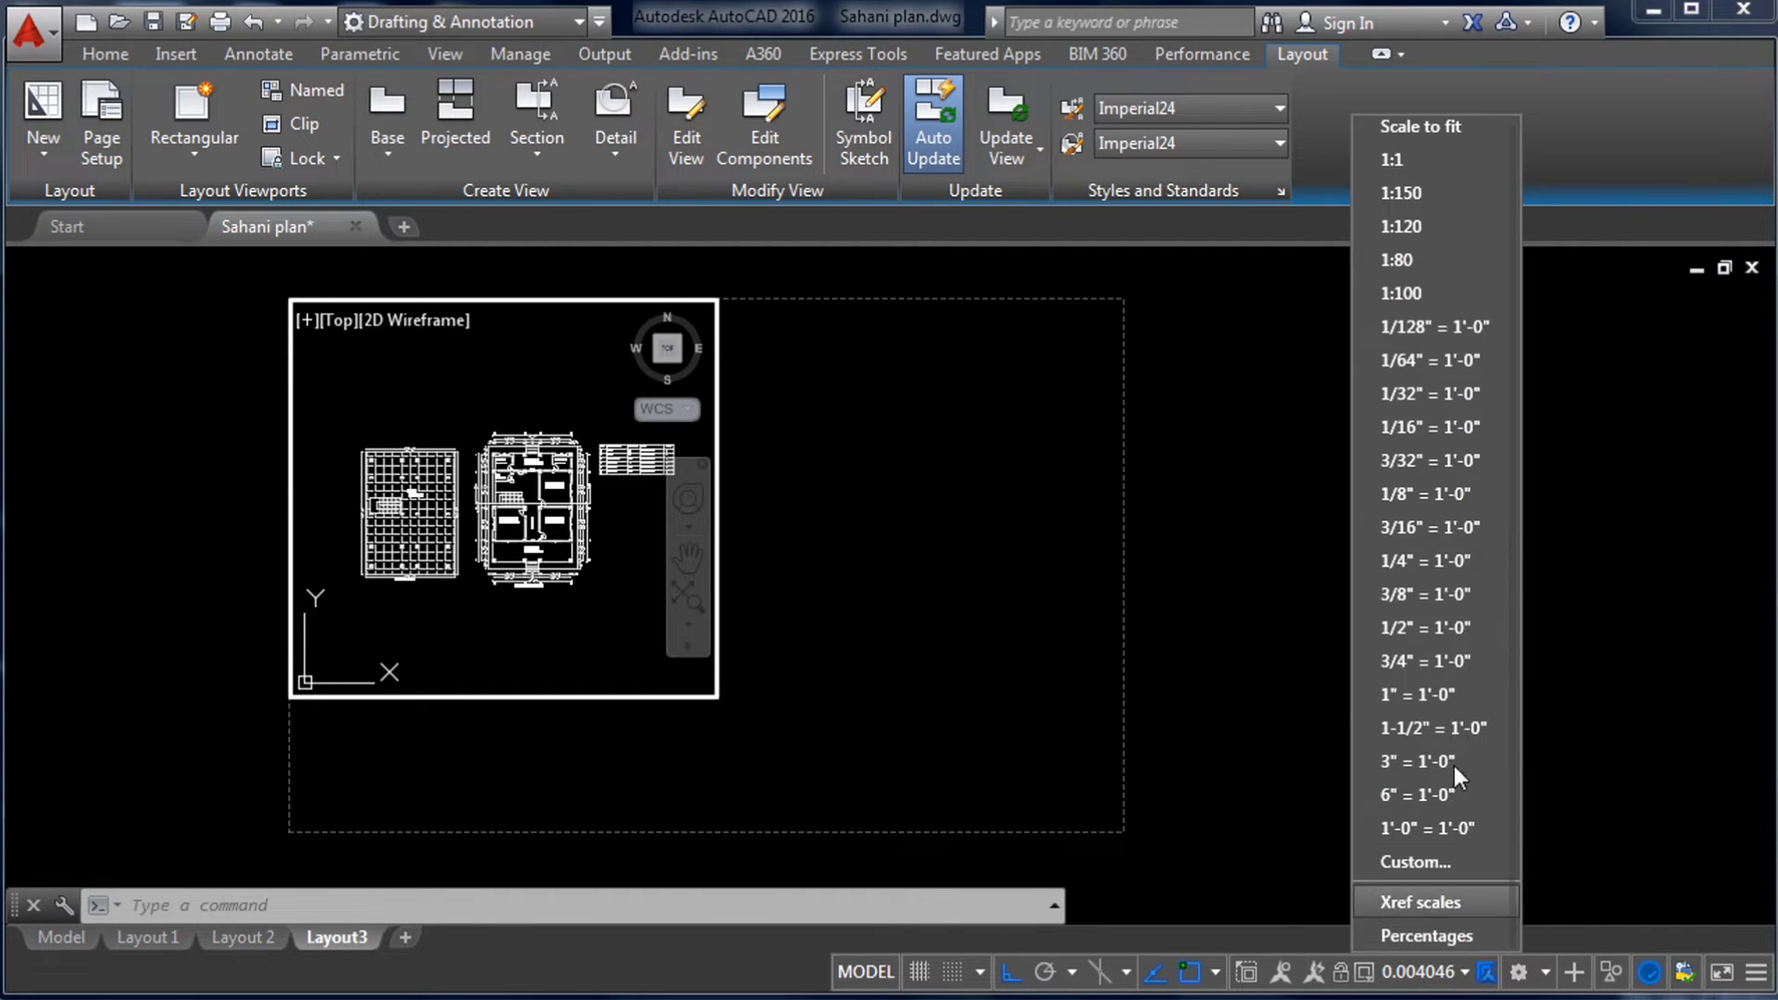
left_click(1419, 286)
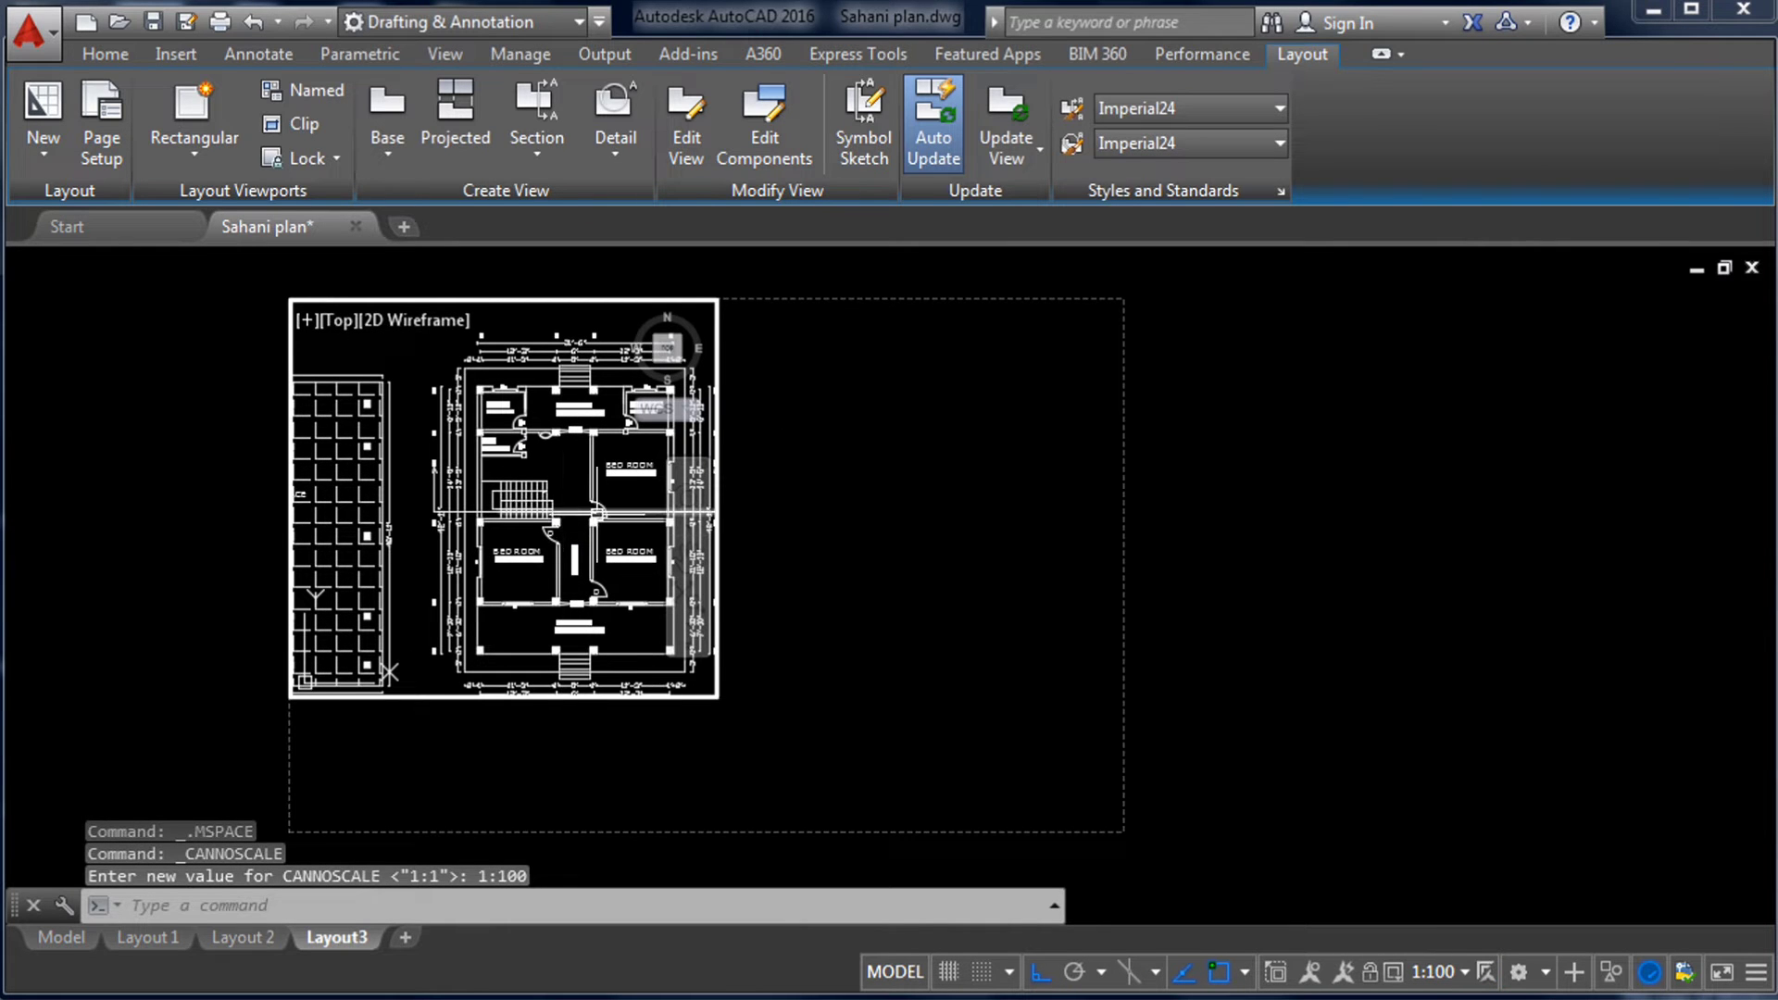
left_click(1438, 971)
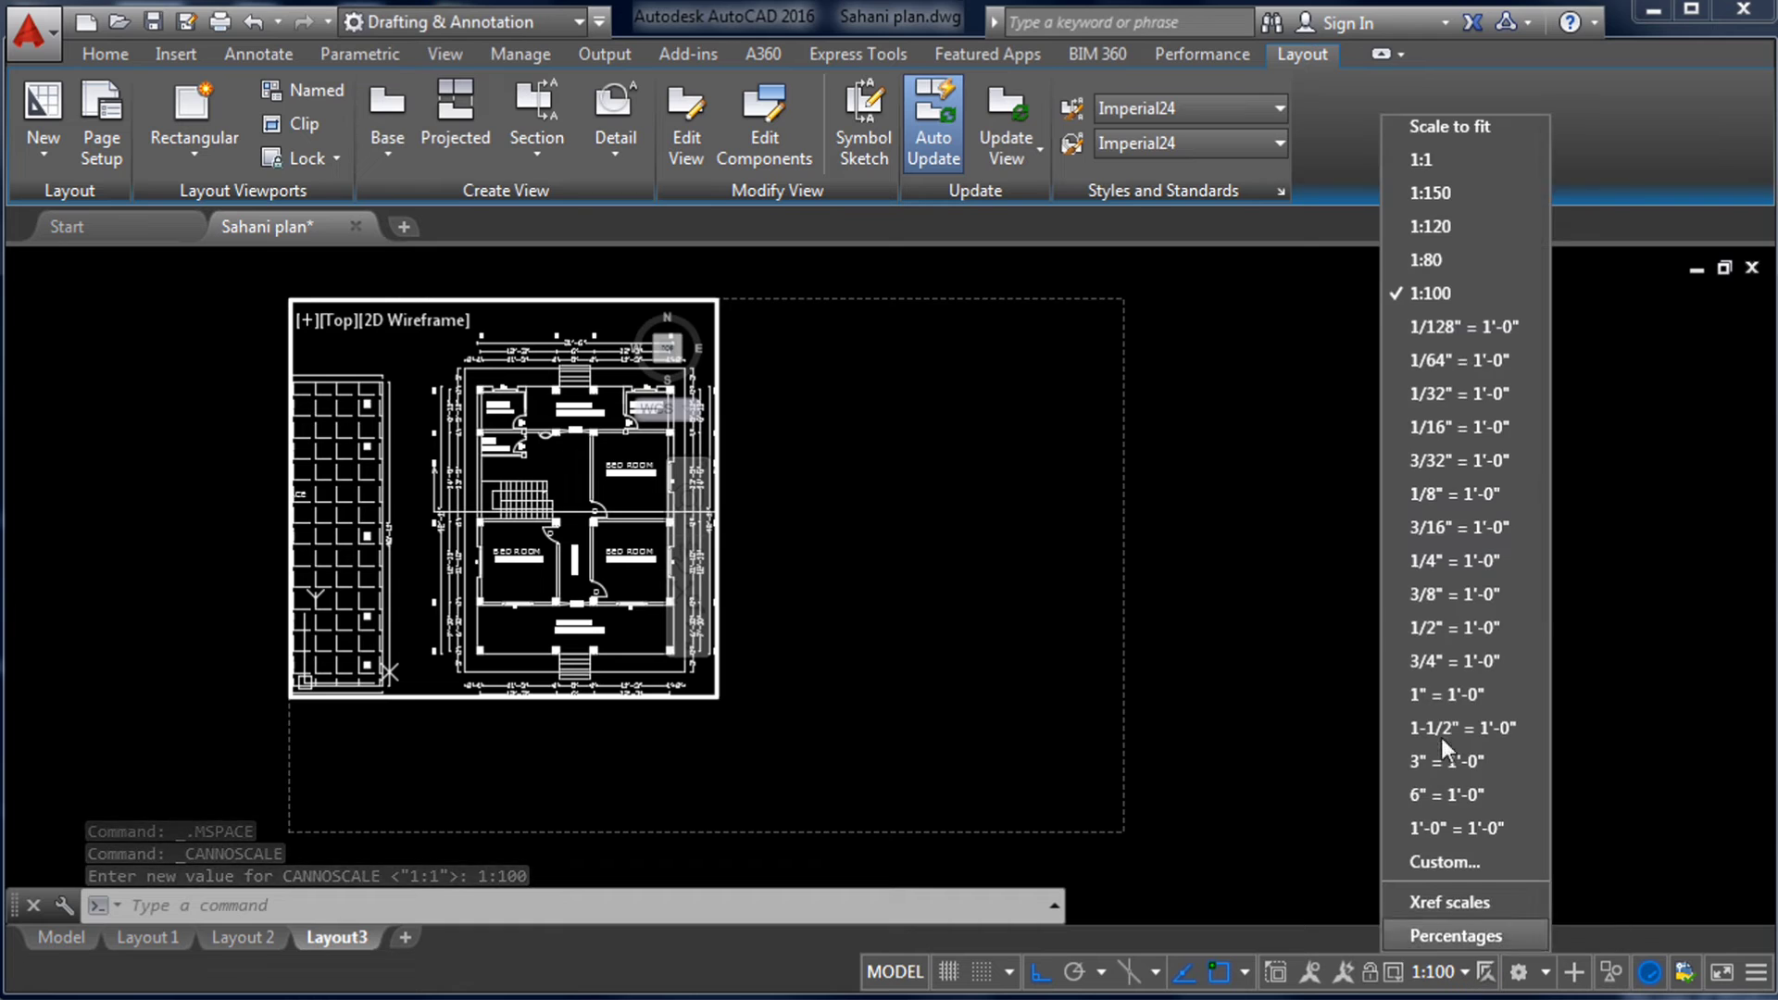
left_click(1433, 226)
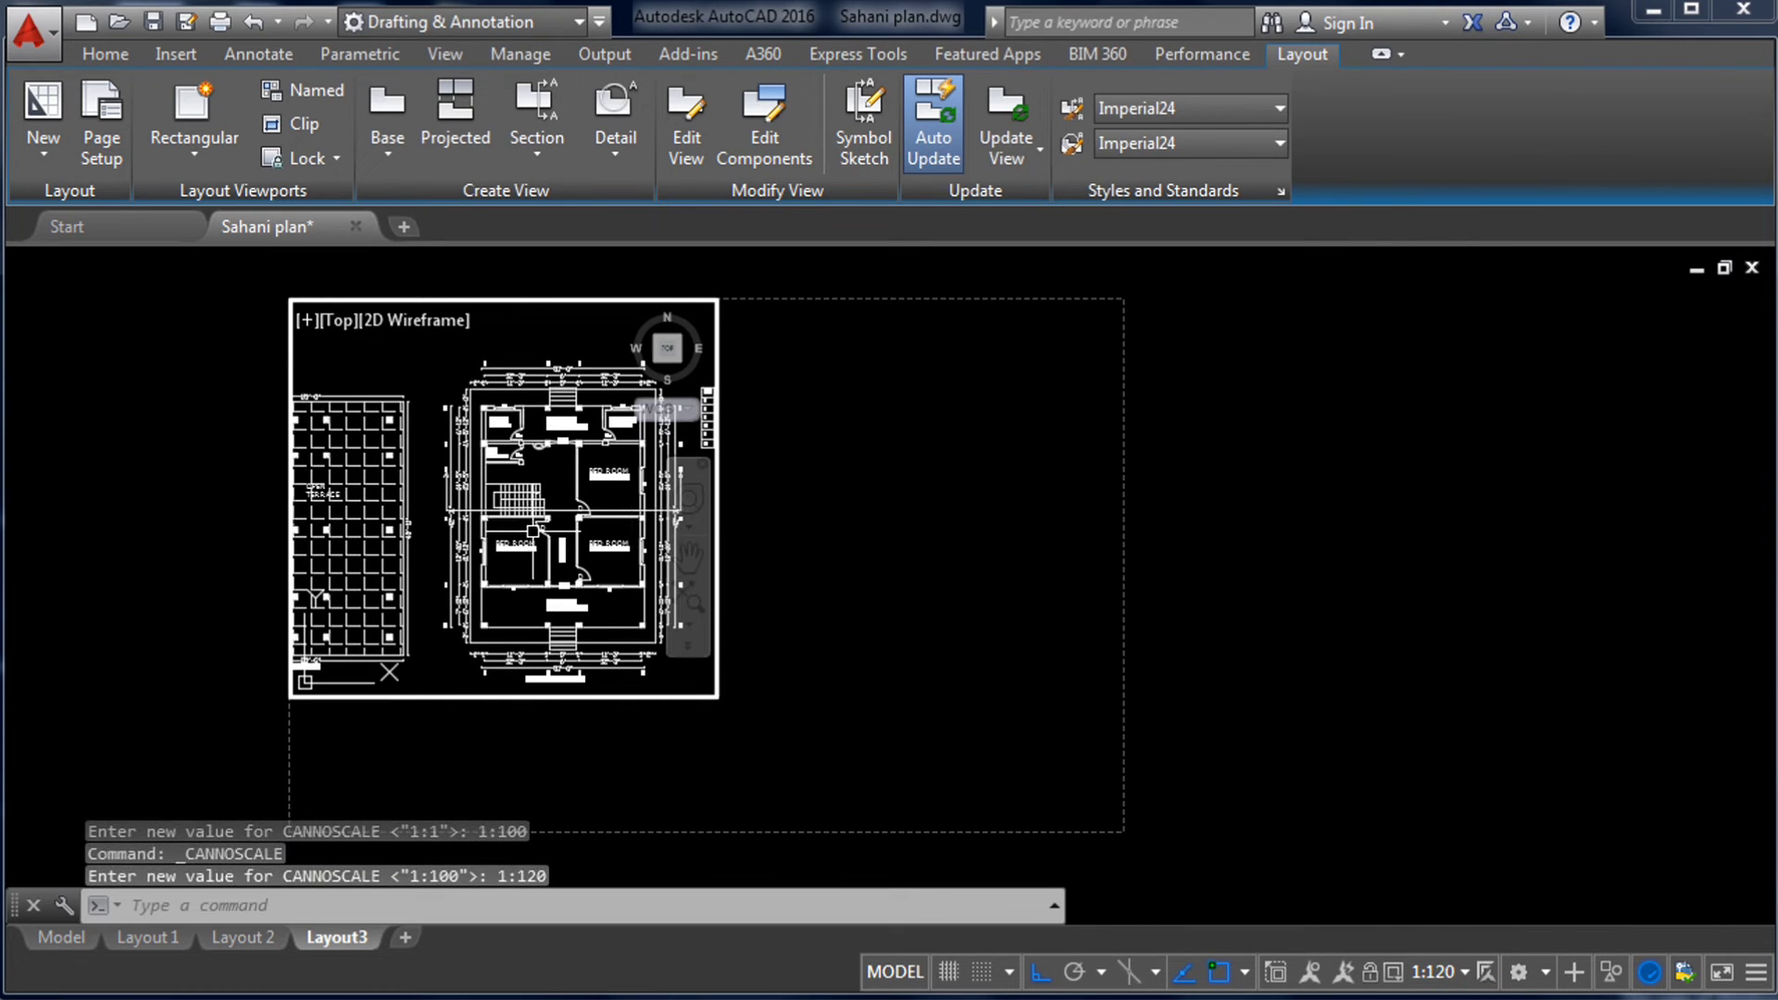
- Set the viewport scale to 1:150, pan both plans fully inside its frame, and return to paper space
left_click(1464, 971)
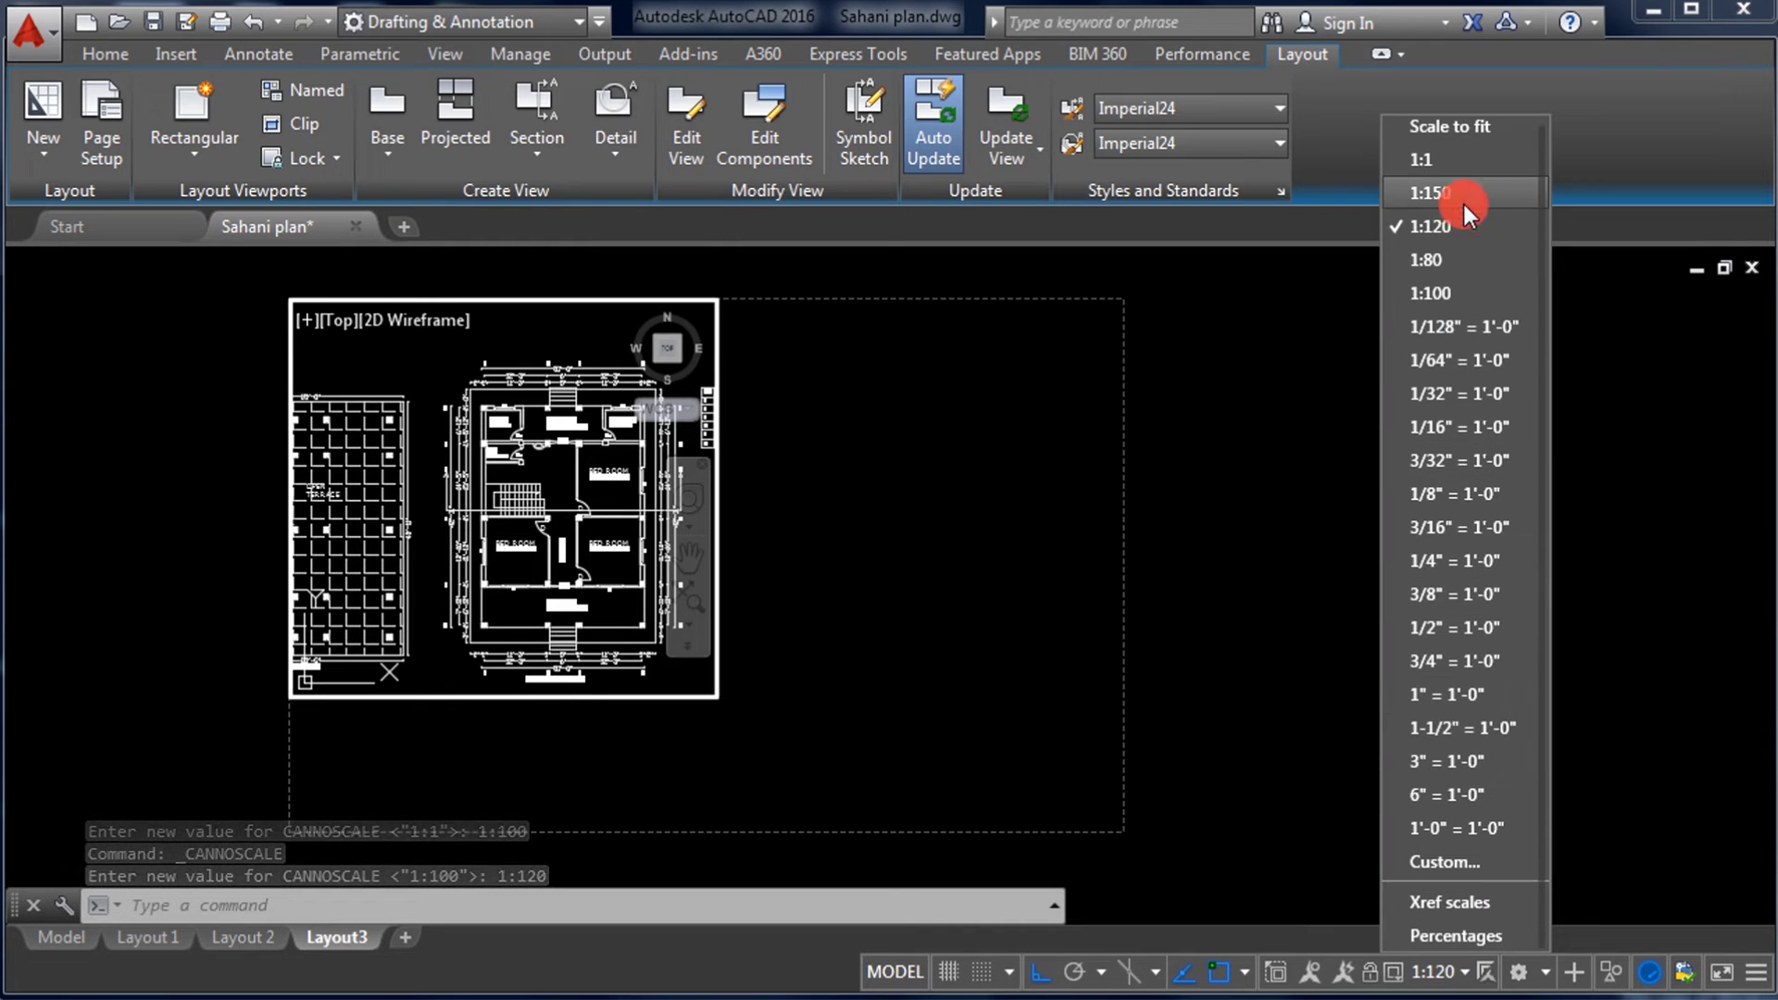
left_click(1430, 192)
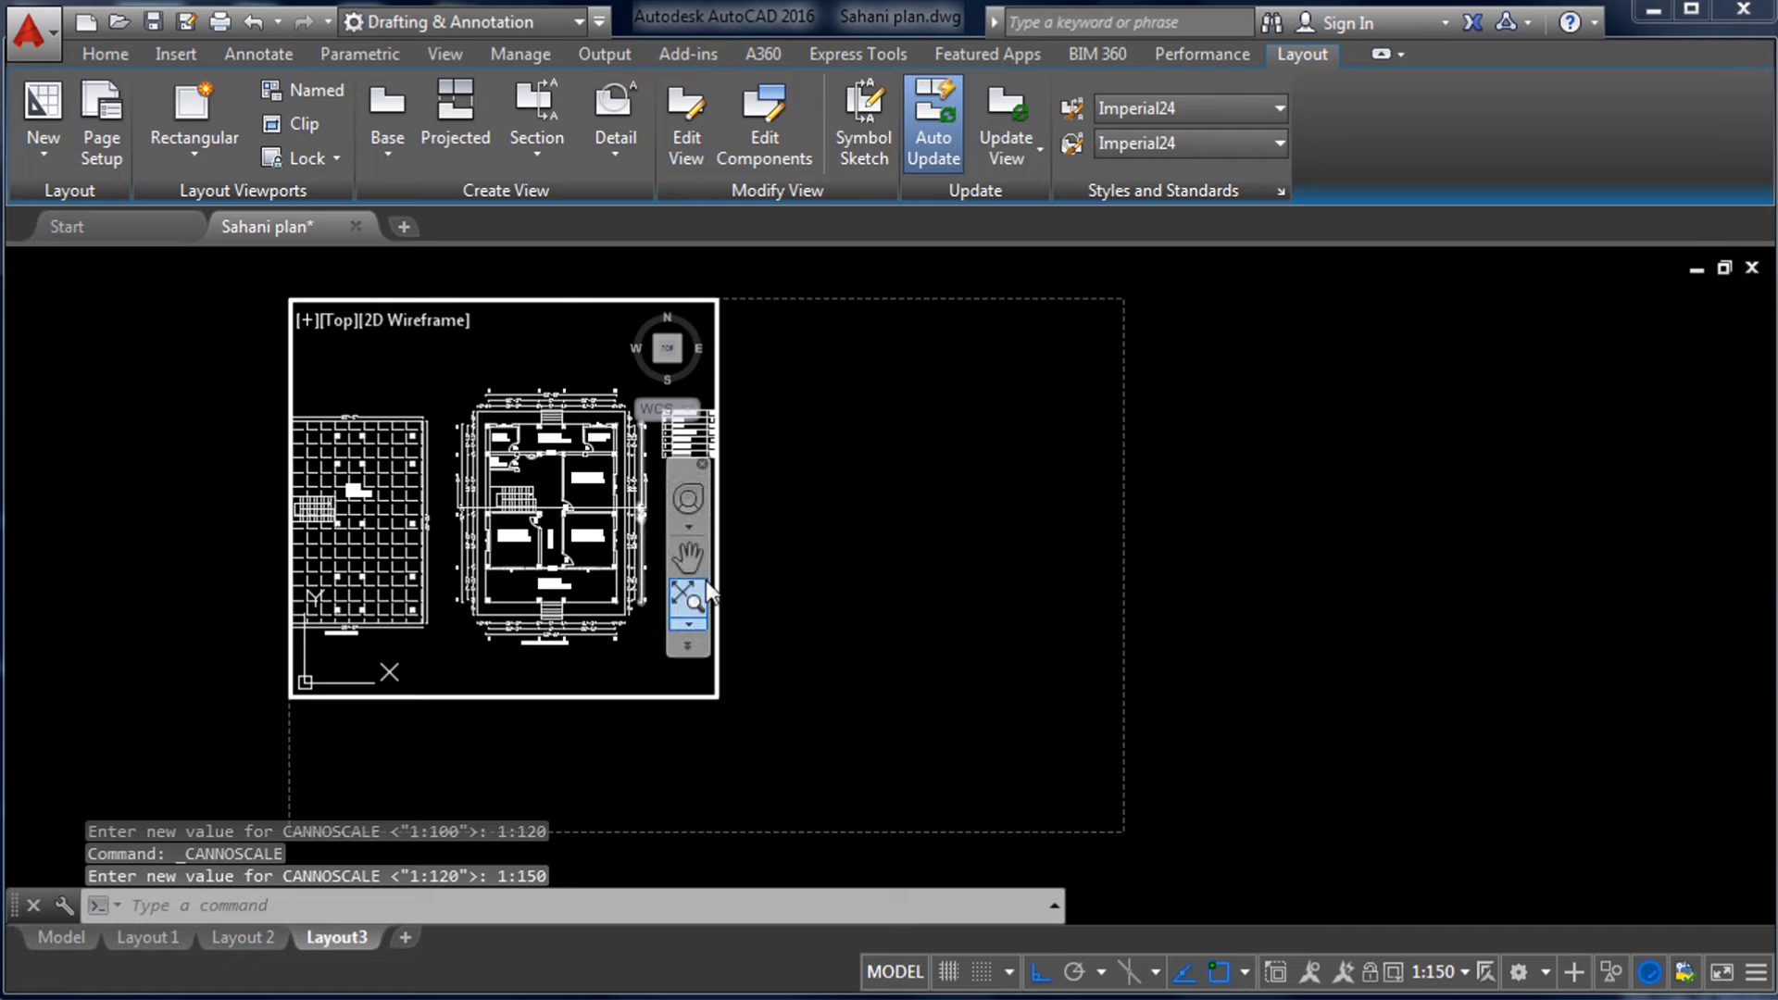
left_click(687, 556)
mouse_move(444, 632)
left_mouse_down()
mouse_move(491, 614)
mouse_move(507, 584)
left_mouse_up()
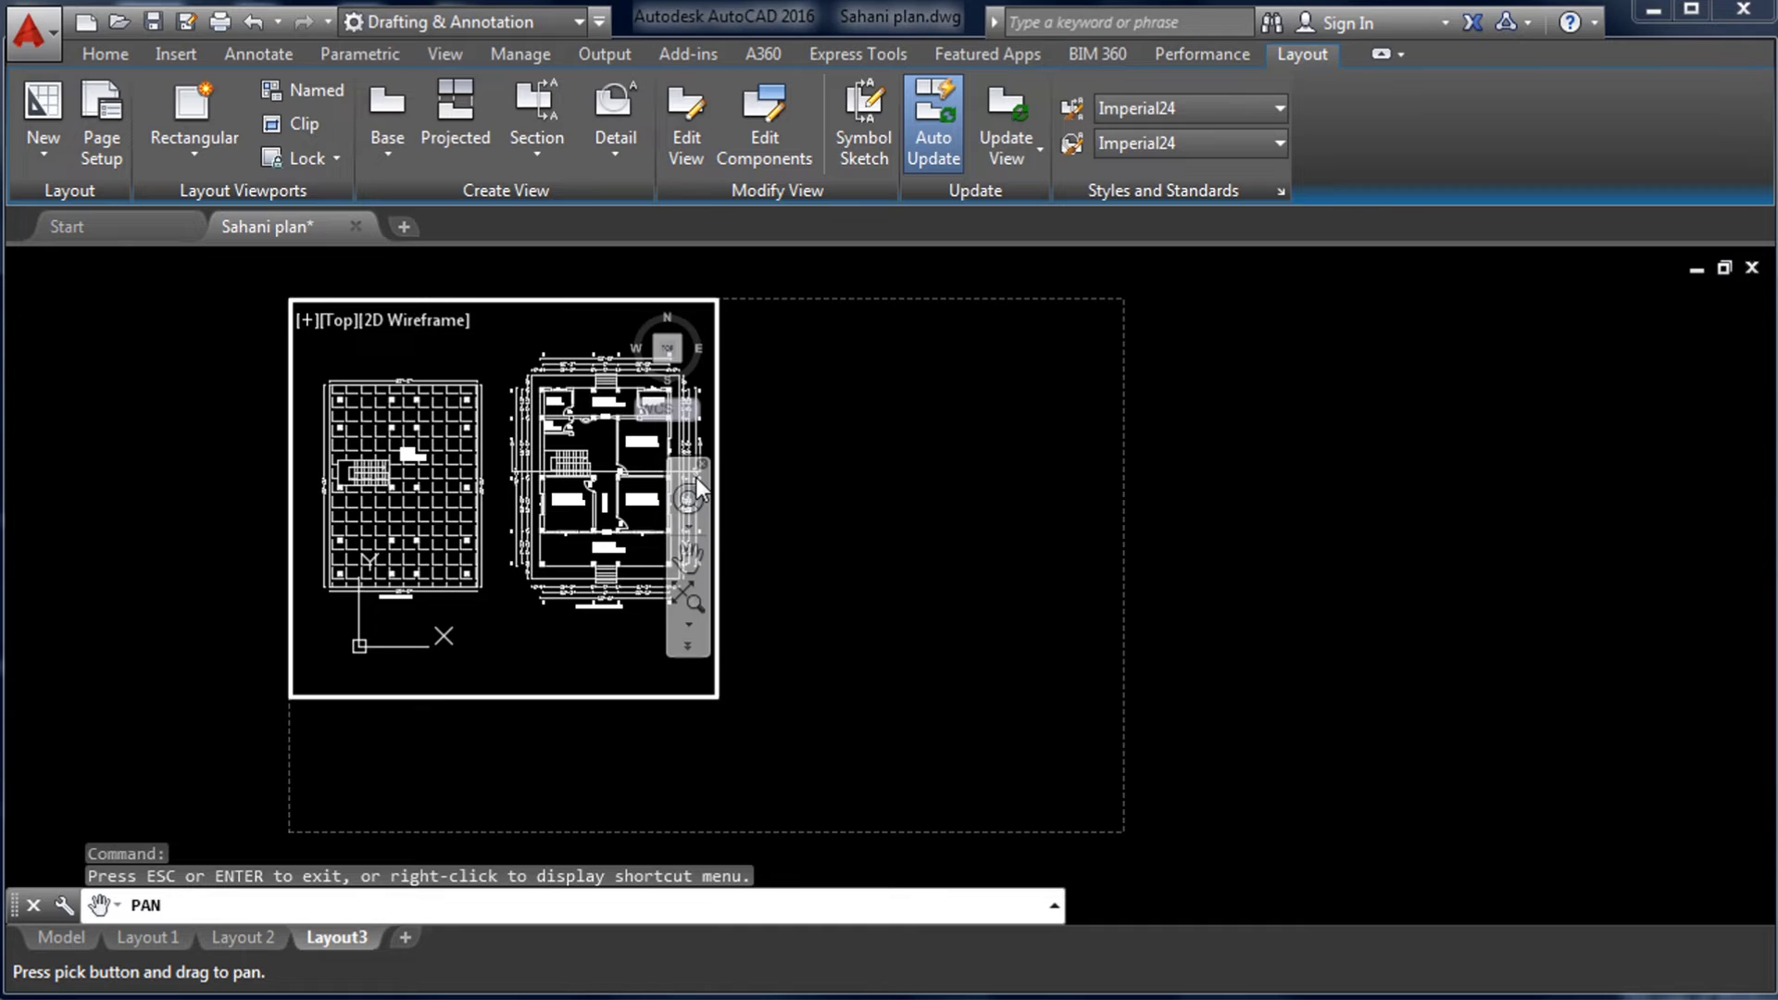
key("Escape")
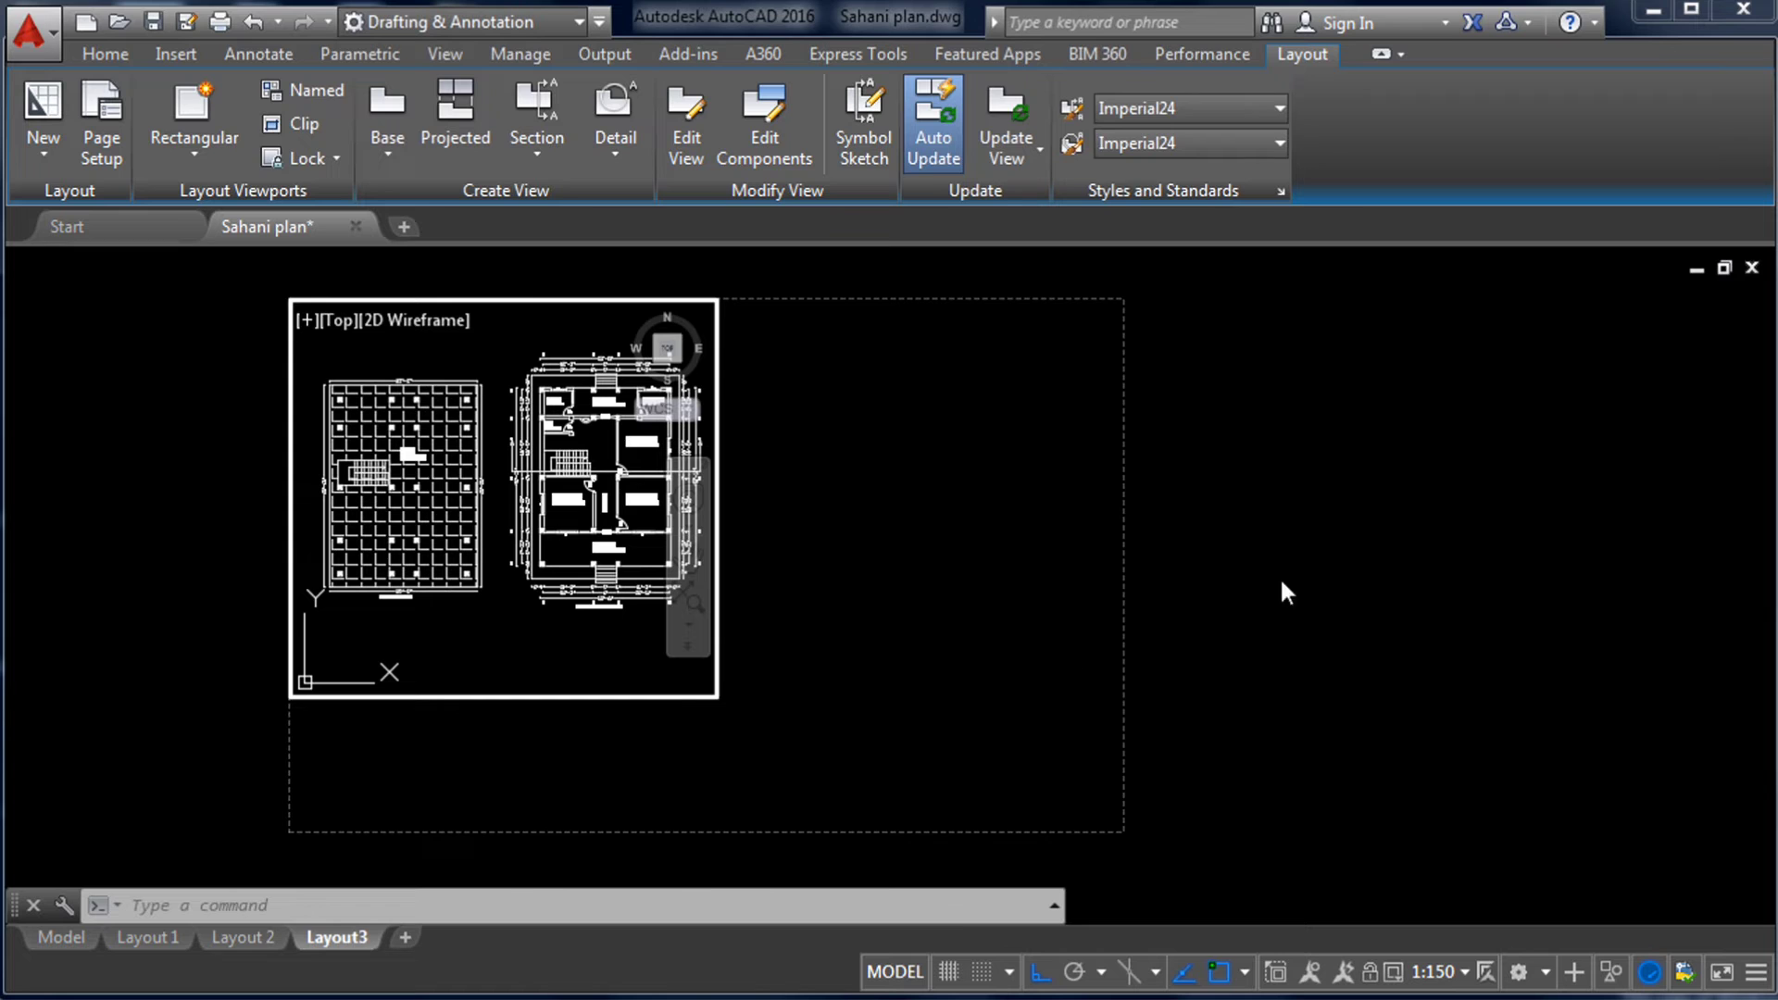
left_click(1282, 530)
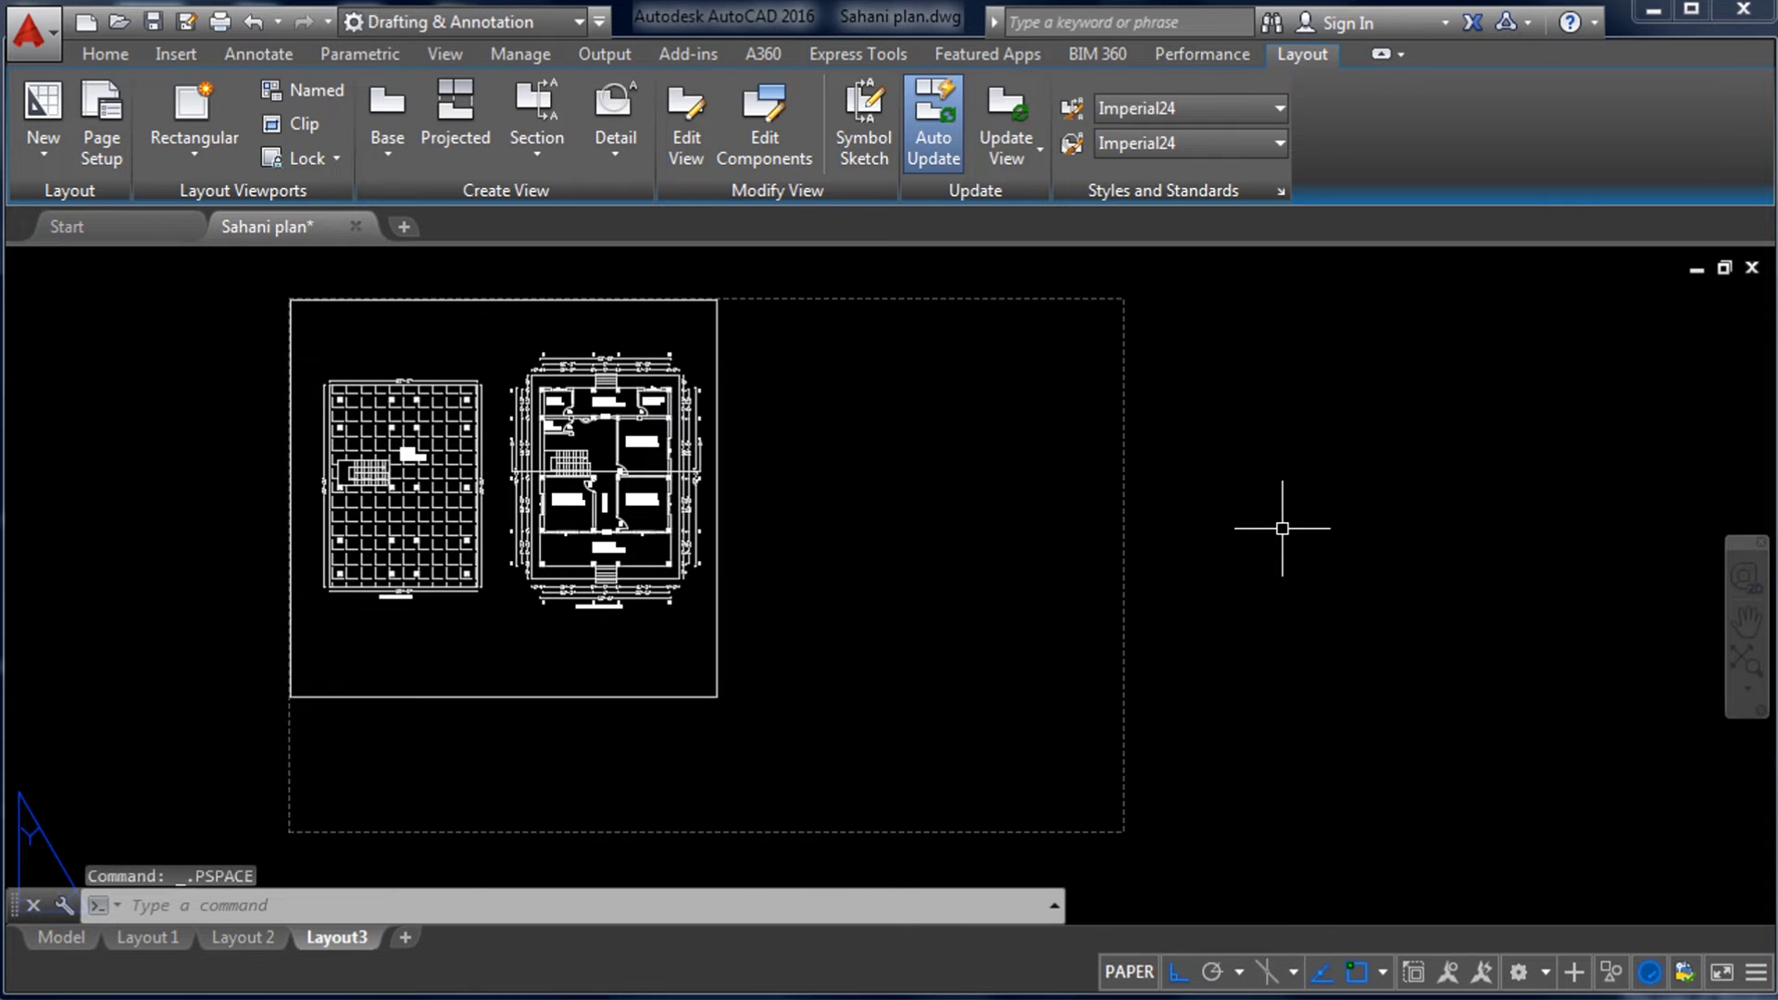
- Create a second rectangular viewport beside the first, filling the remaining width of Layout3's printable area at about the same height
scroll(1307, 555, "down", 4)
scroll(1307, 558, "up", 4)
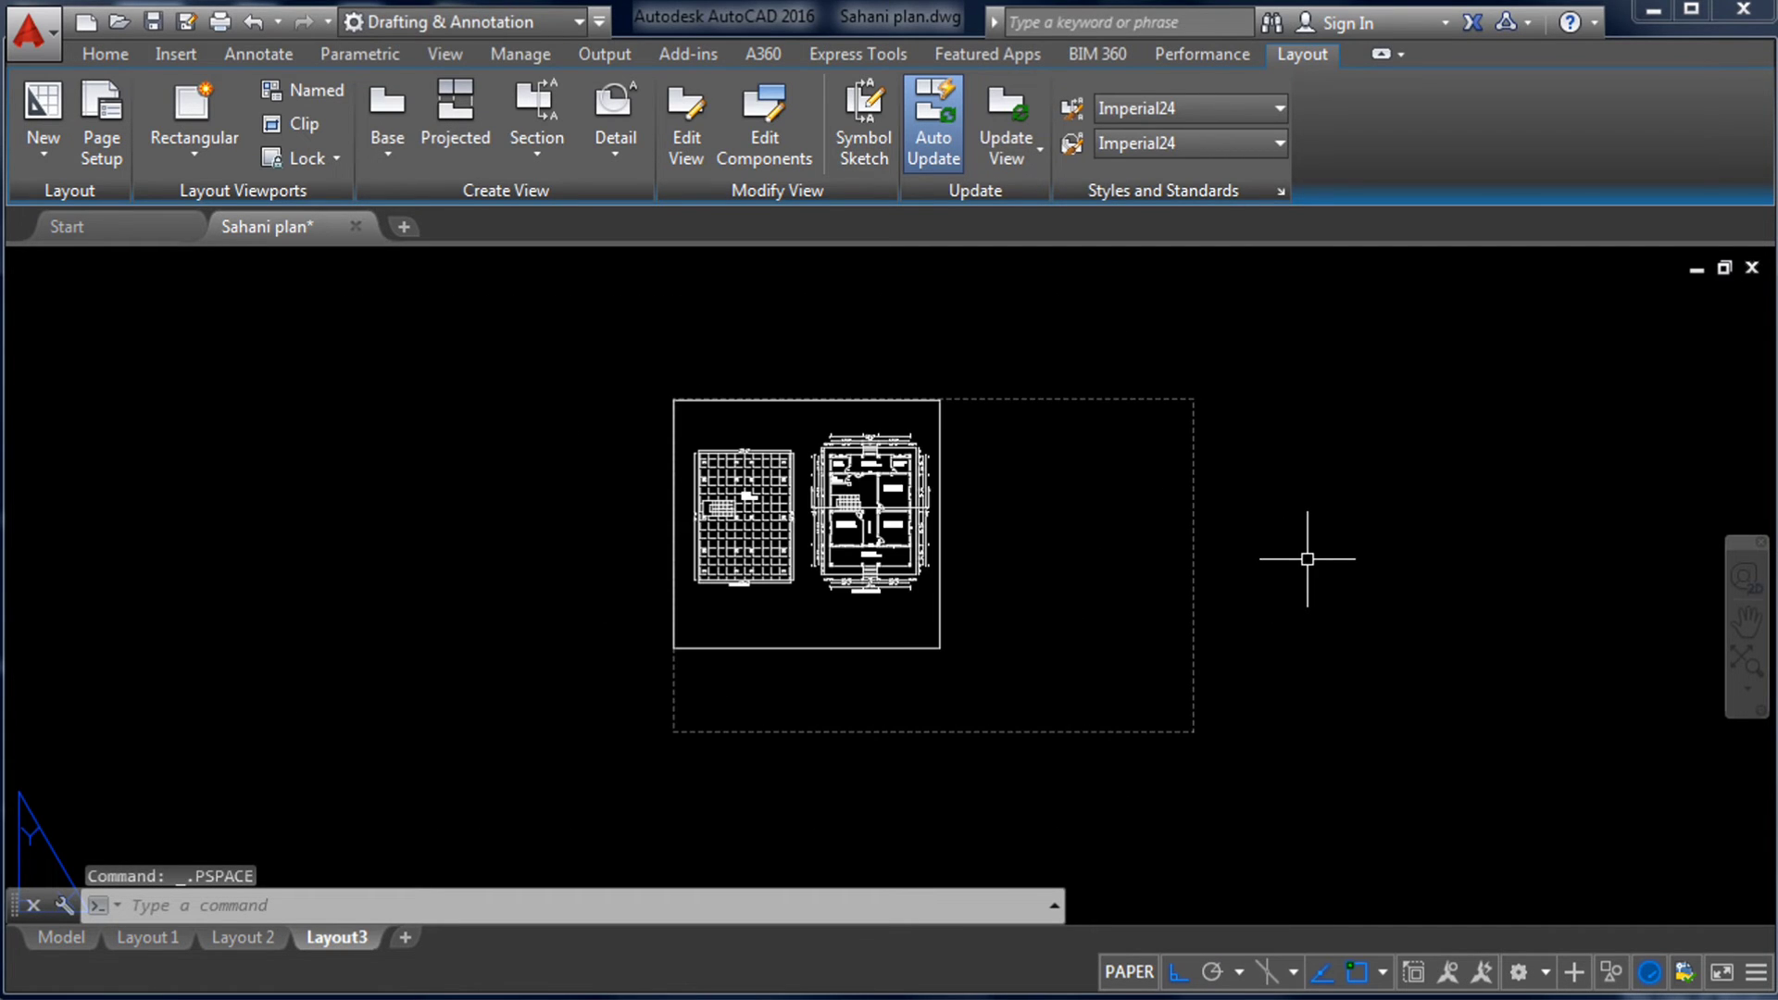
scroll(613, 488, "down", 2)
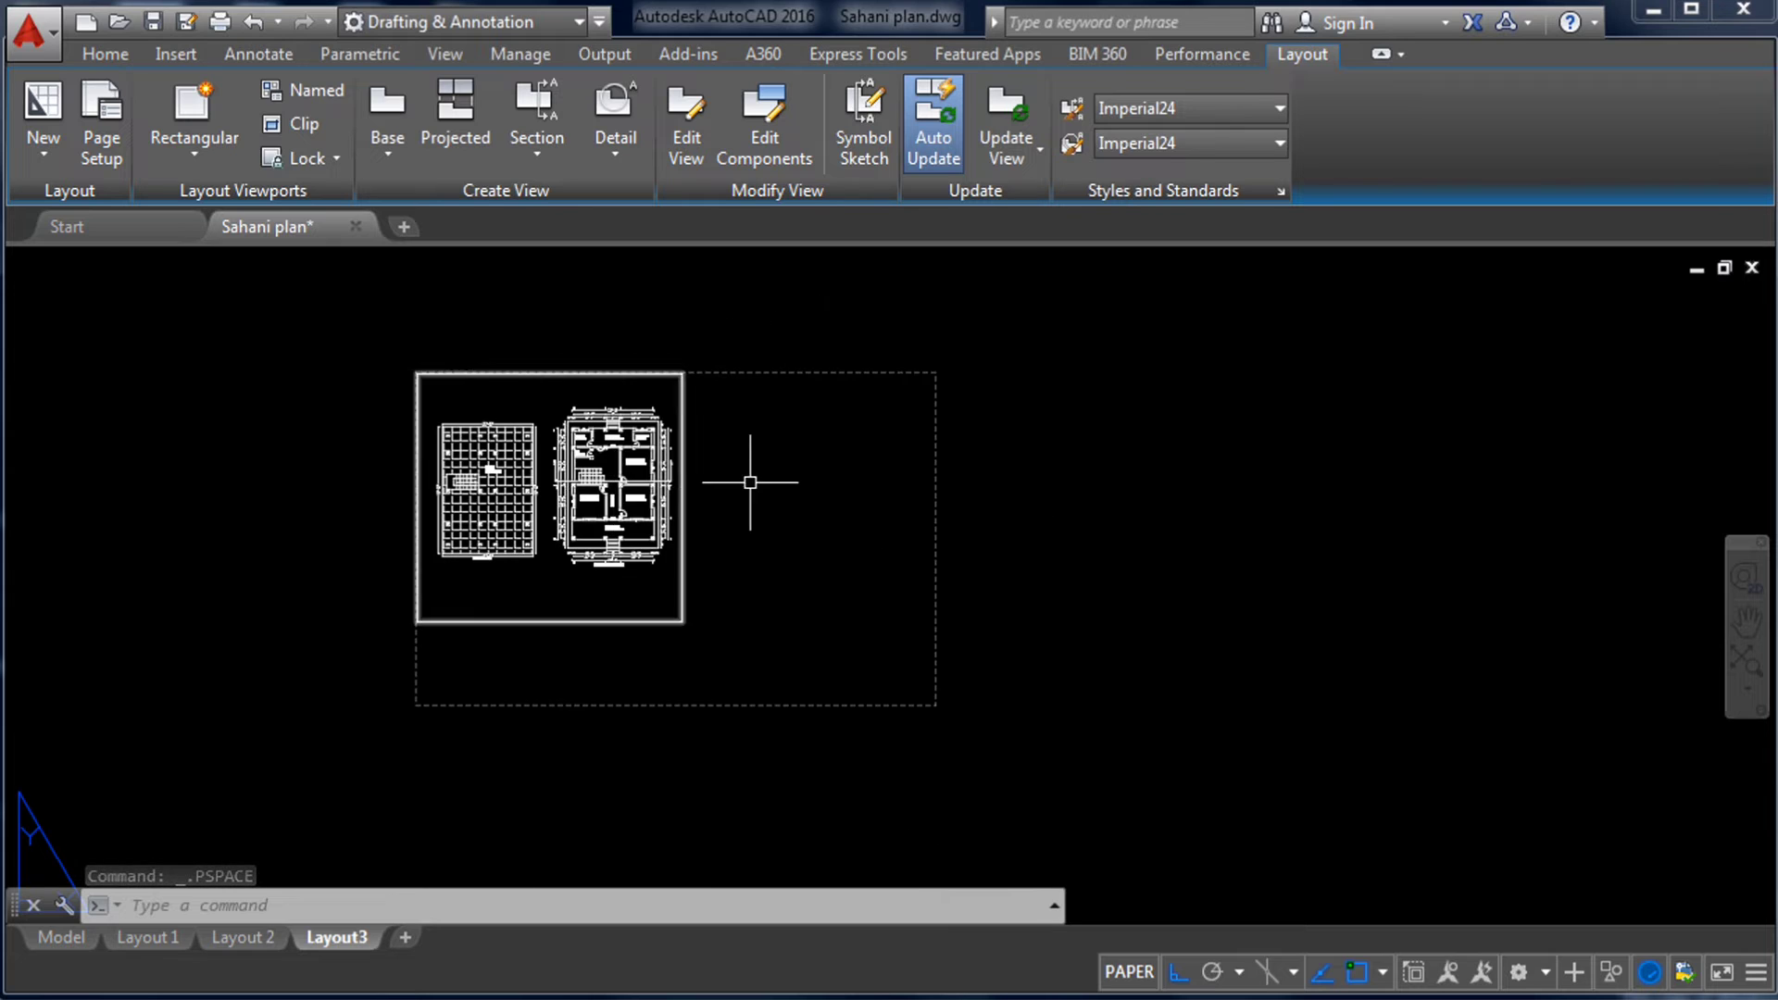
scroll(750, 441, "up", 2)
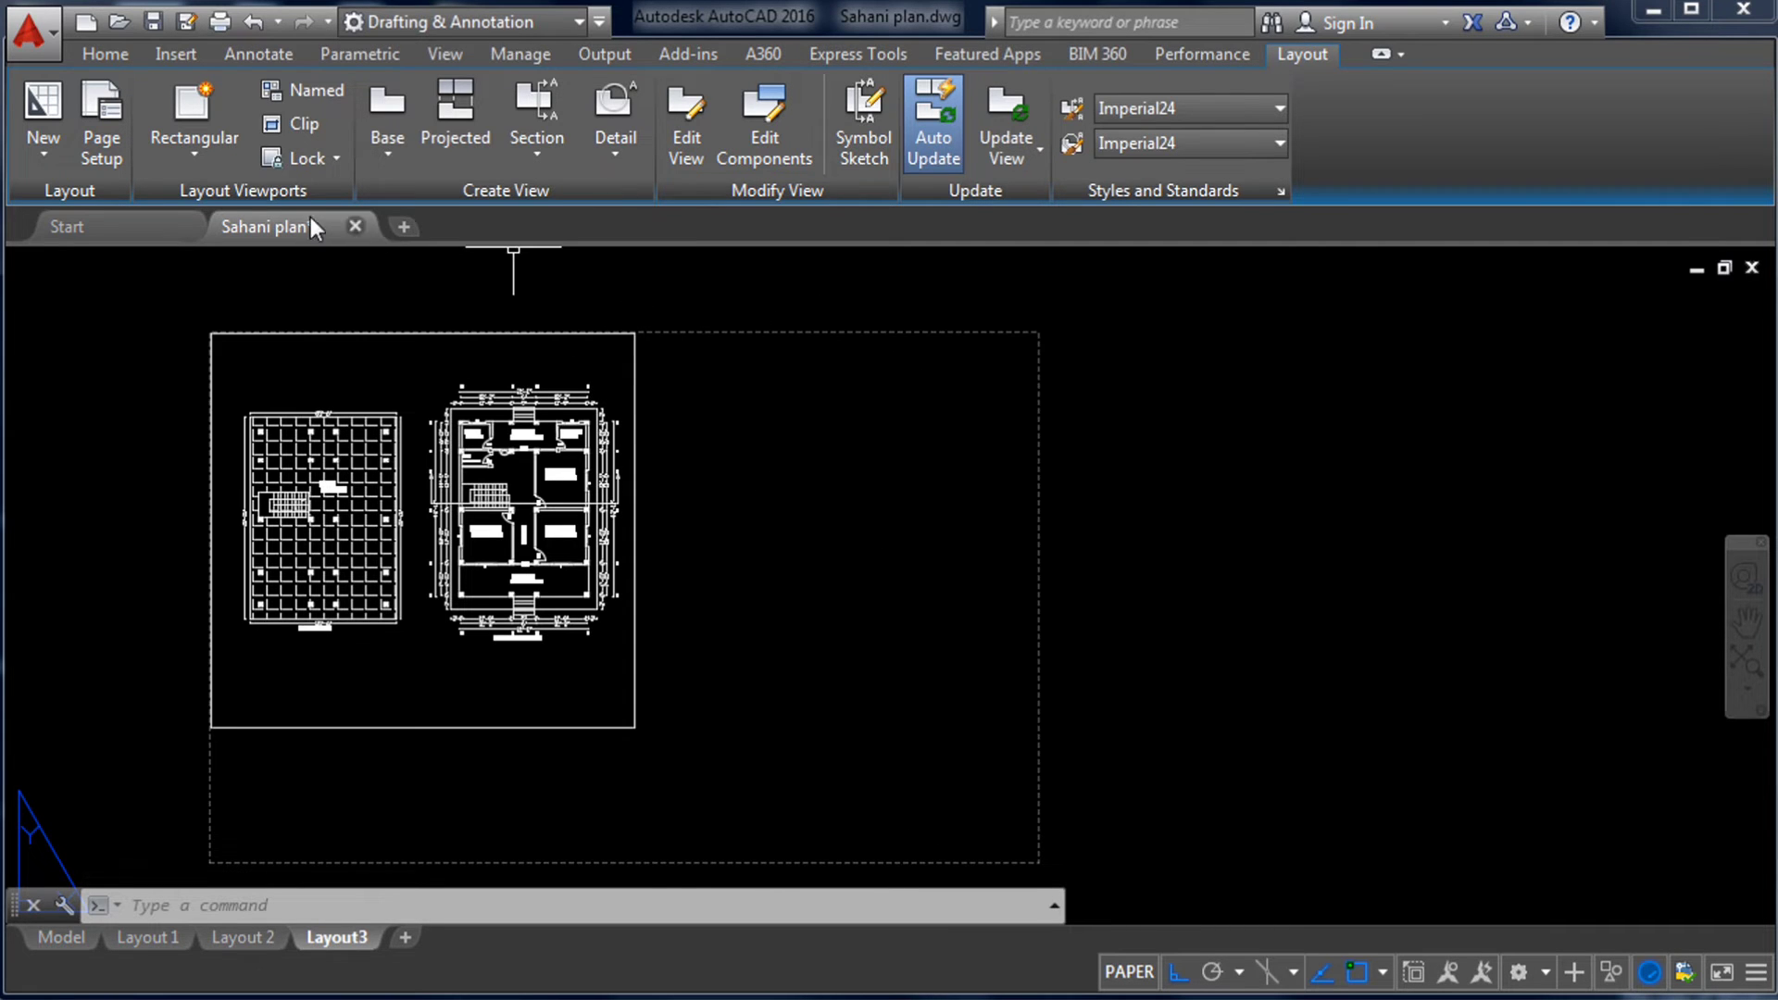
left_click(195, 109)
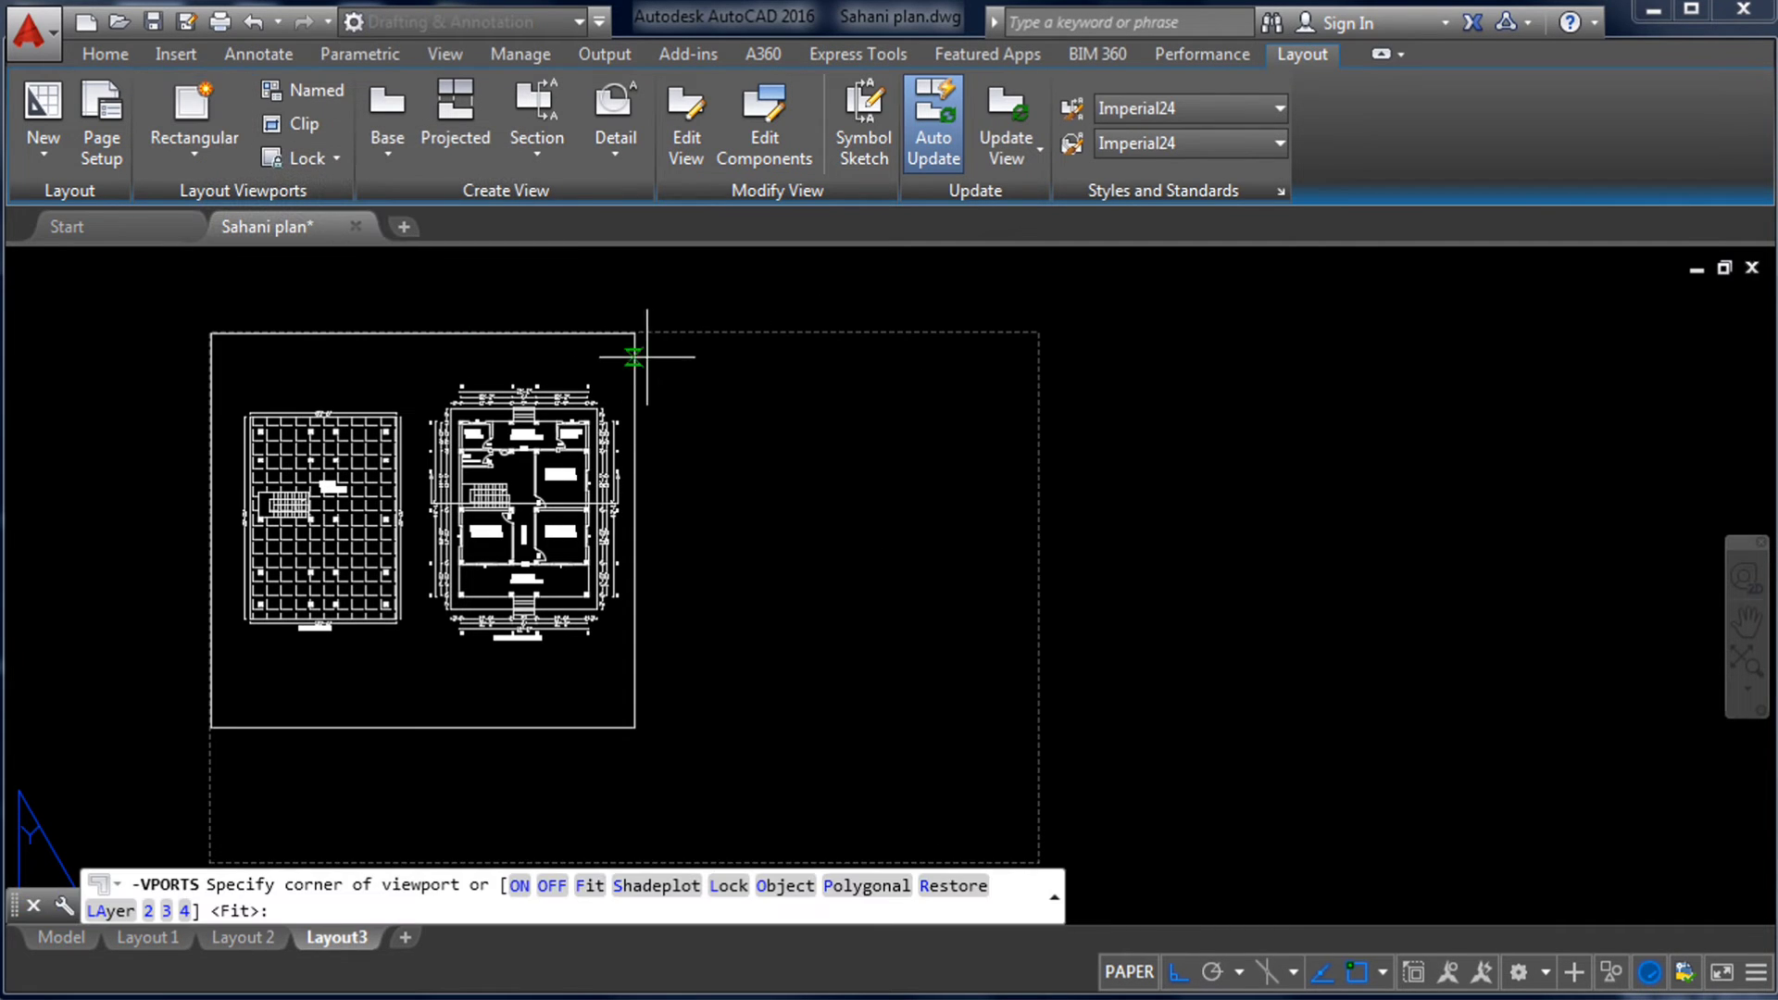
scroll(636, 361, "up", 5)
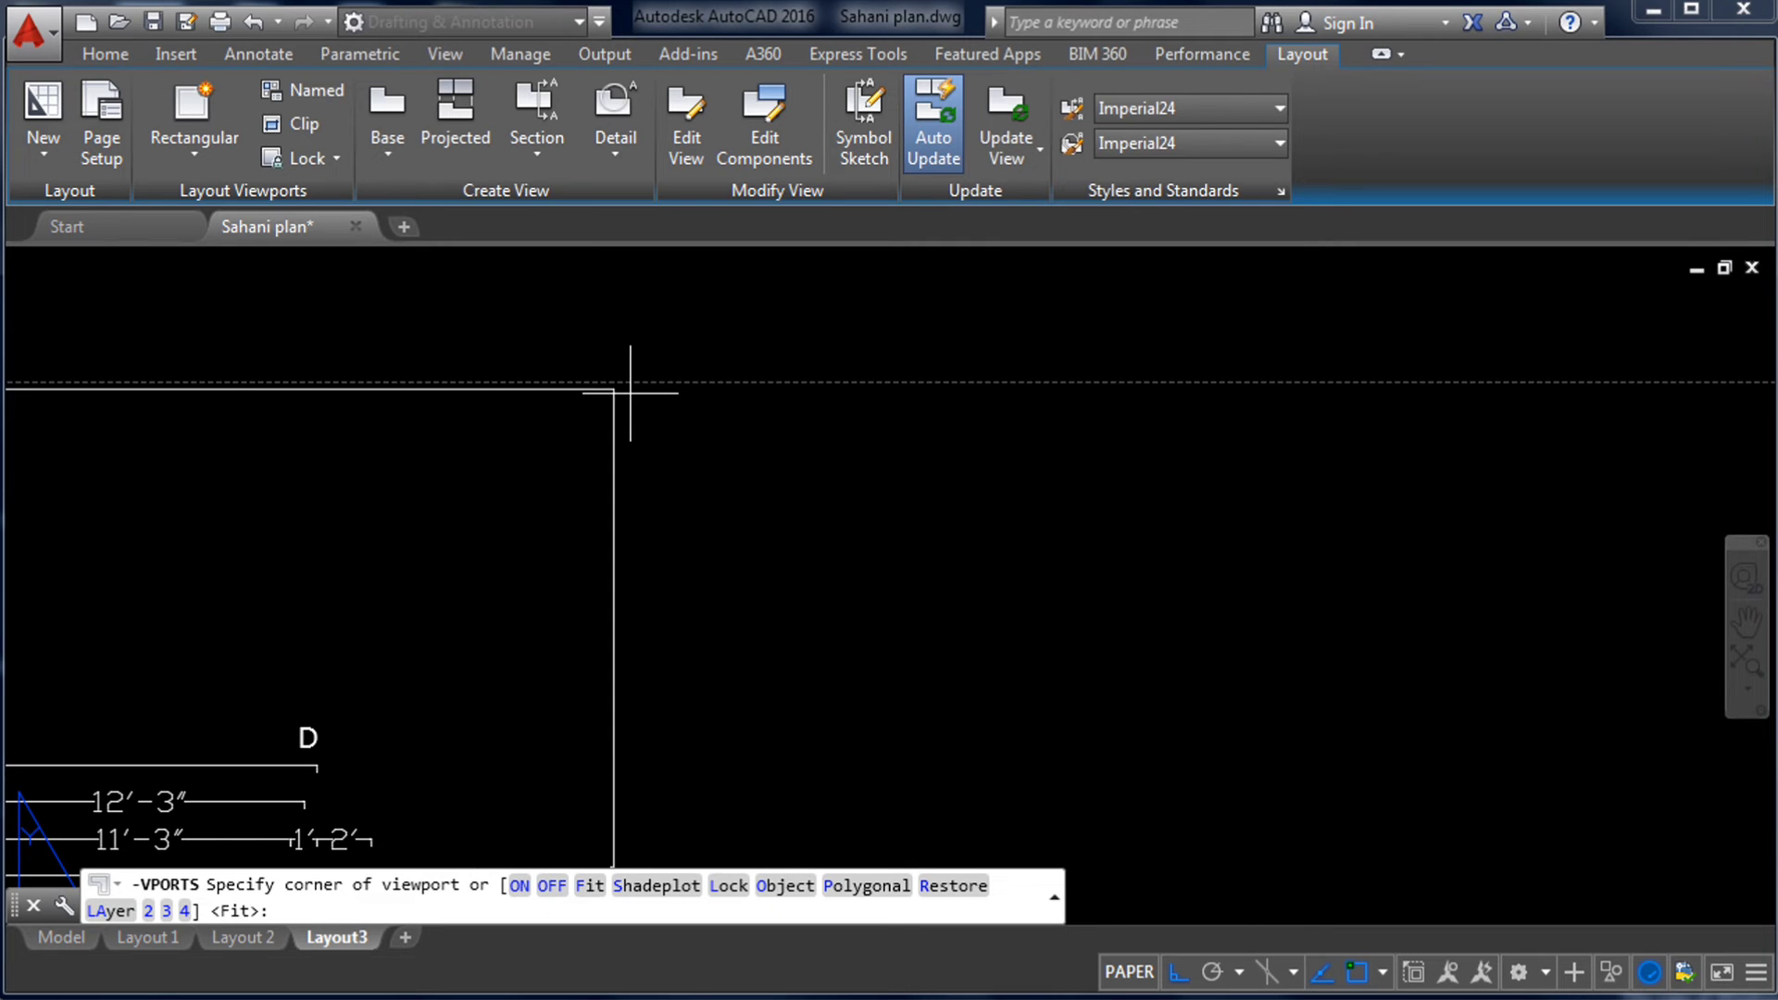
left_click(630, 392)
scroll(631, 387, "down", 5)
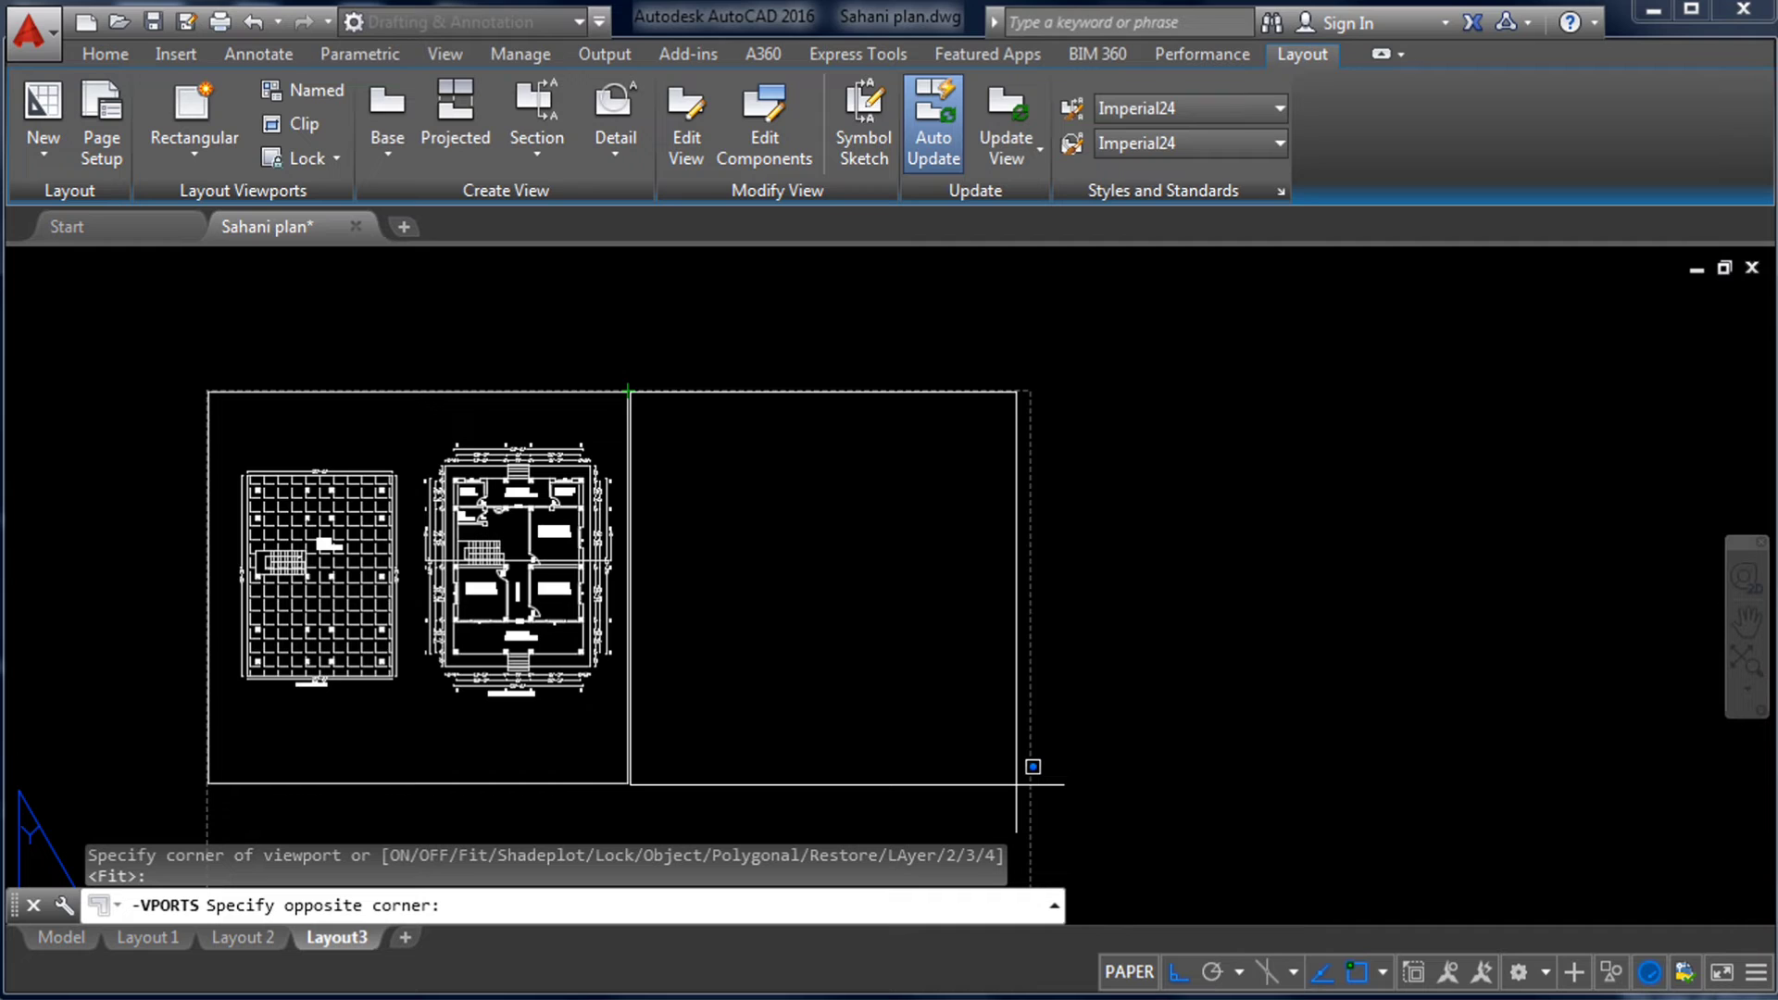
scroll(1024, 773, "up", 3)
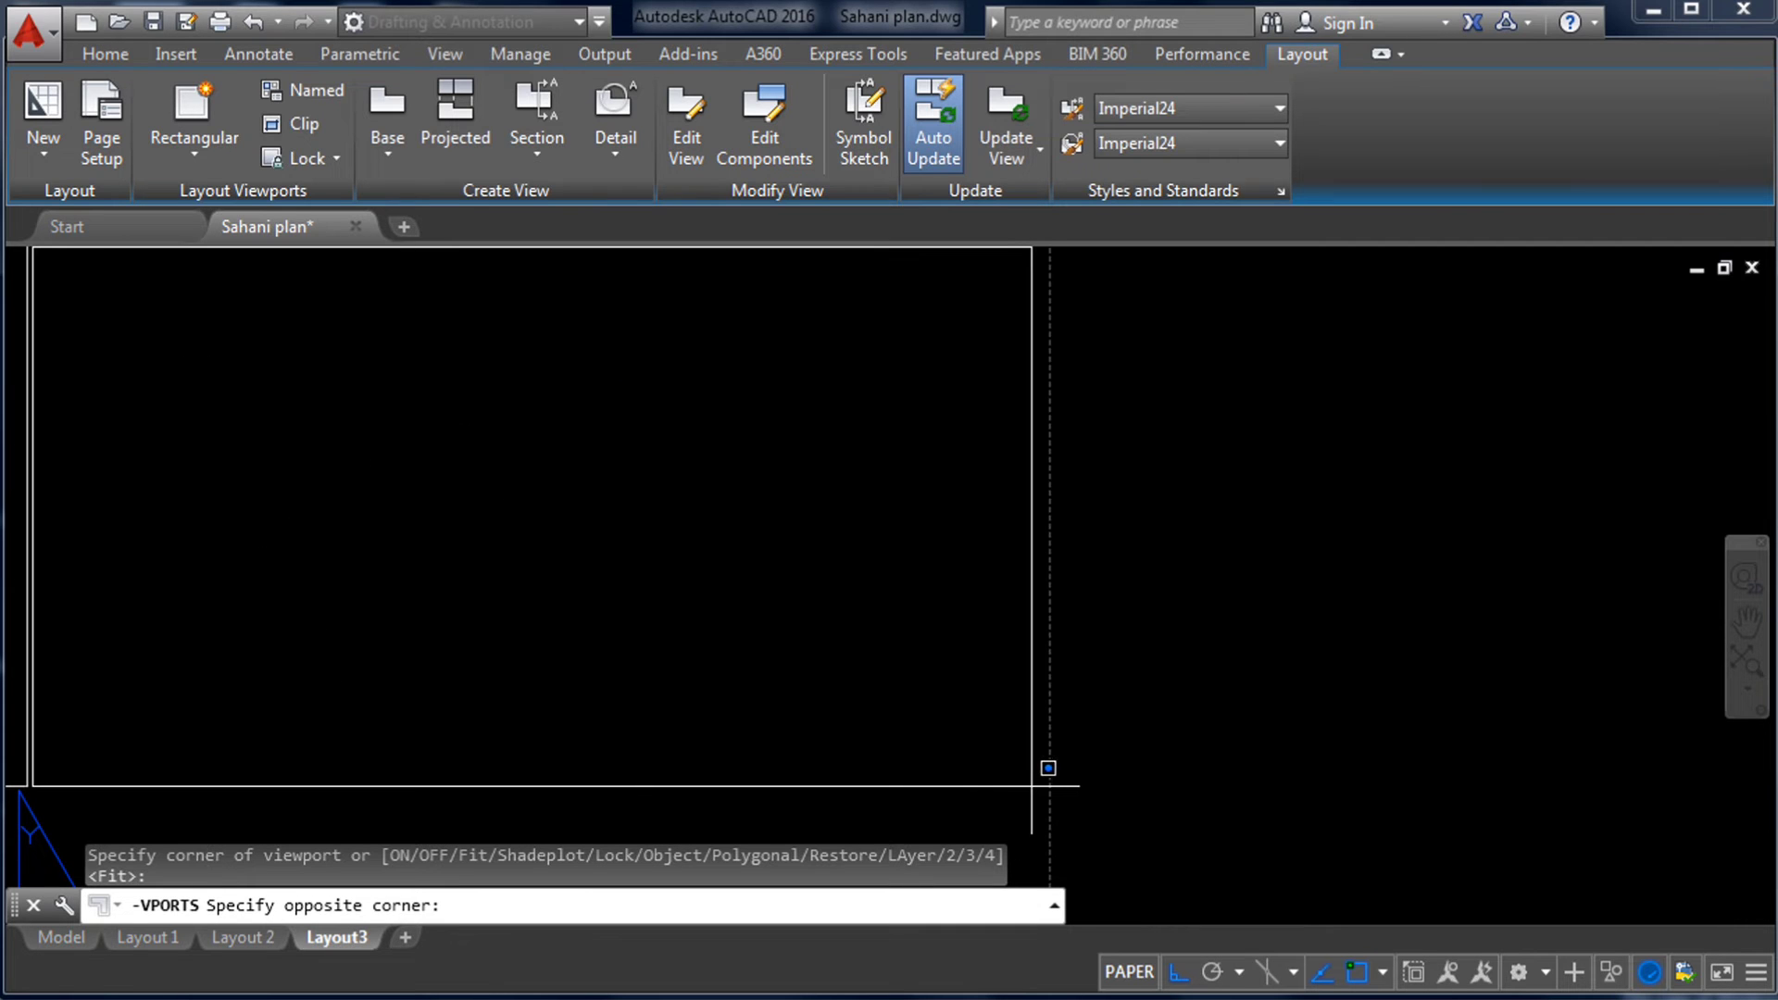
left_click(1046, 815)
- Activate the model space of the new right-hand viewport
scroll(953, 575, "down", 5)
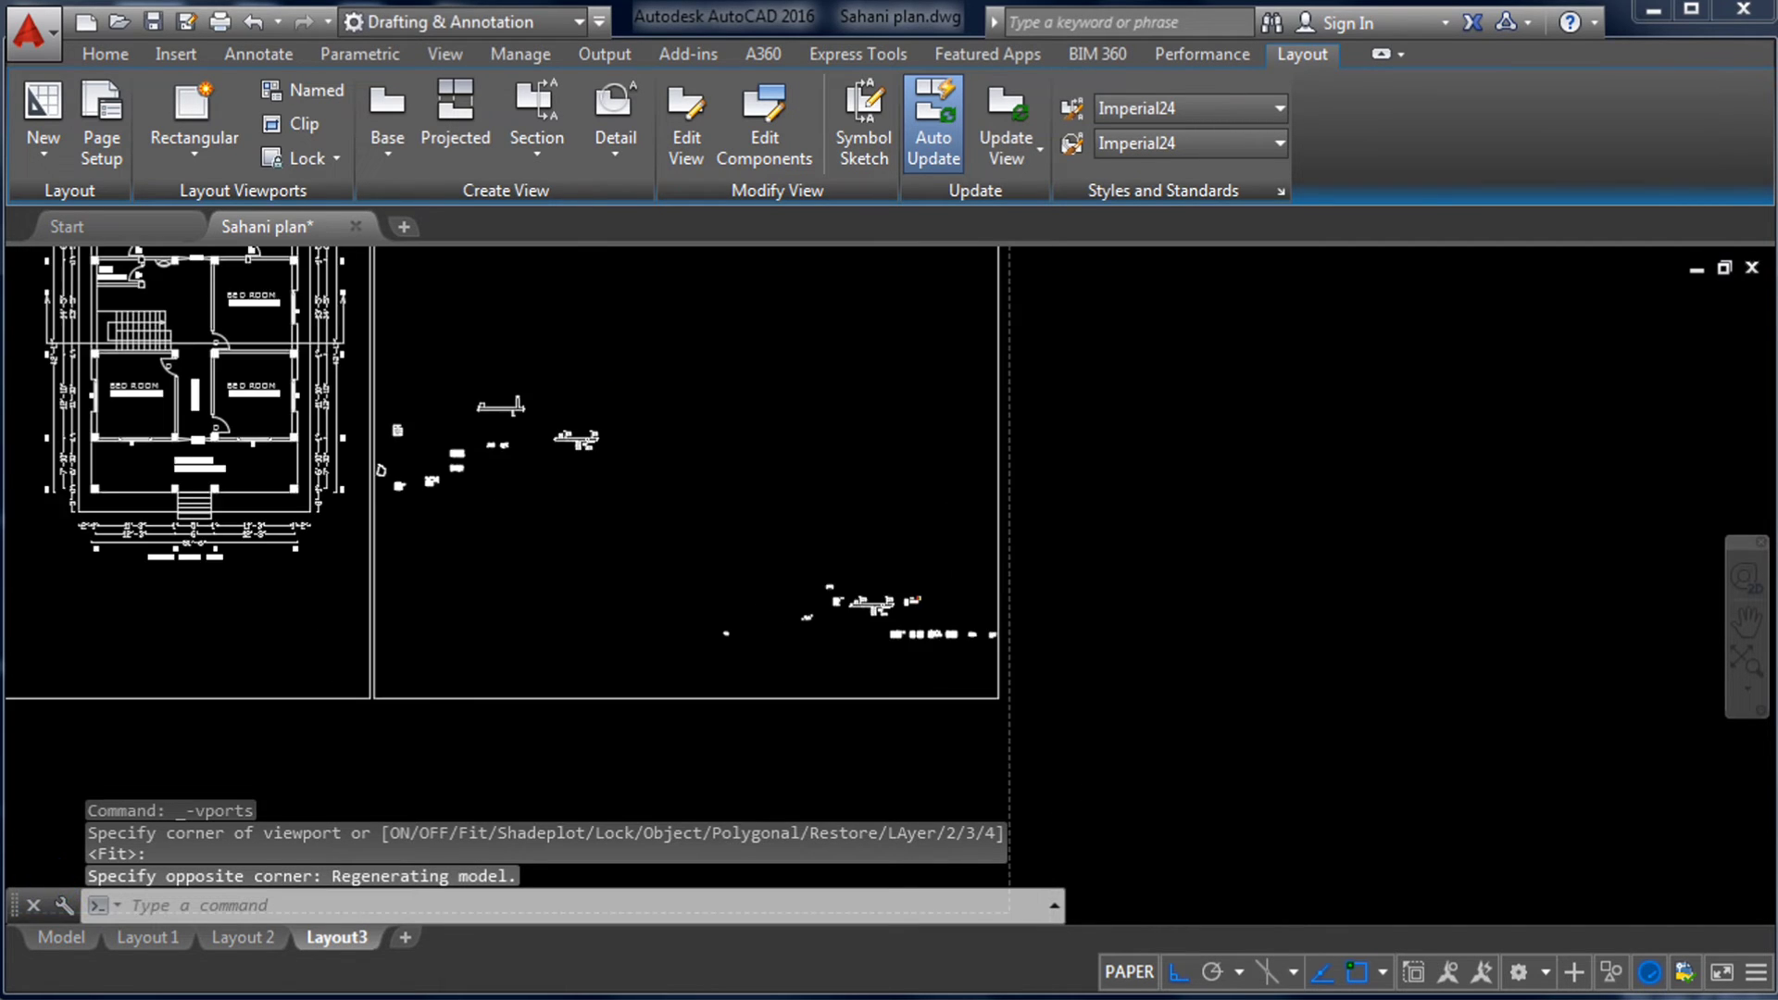
scroll(766, 489, "up", 2)
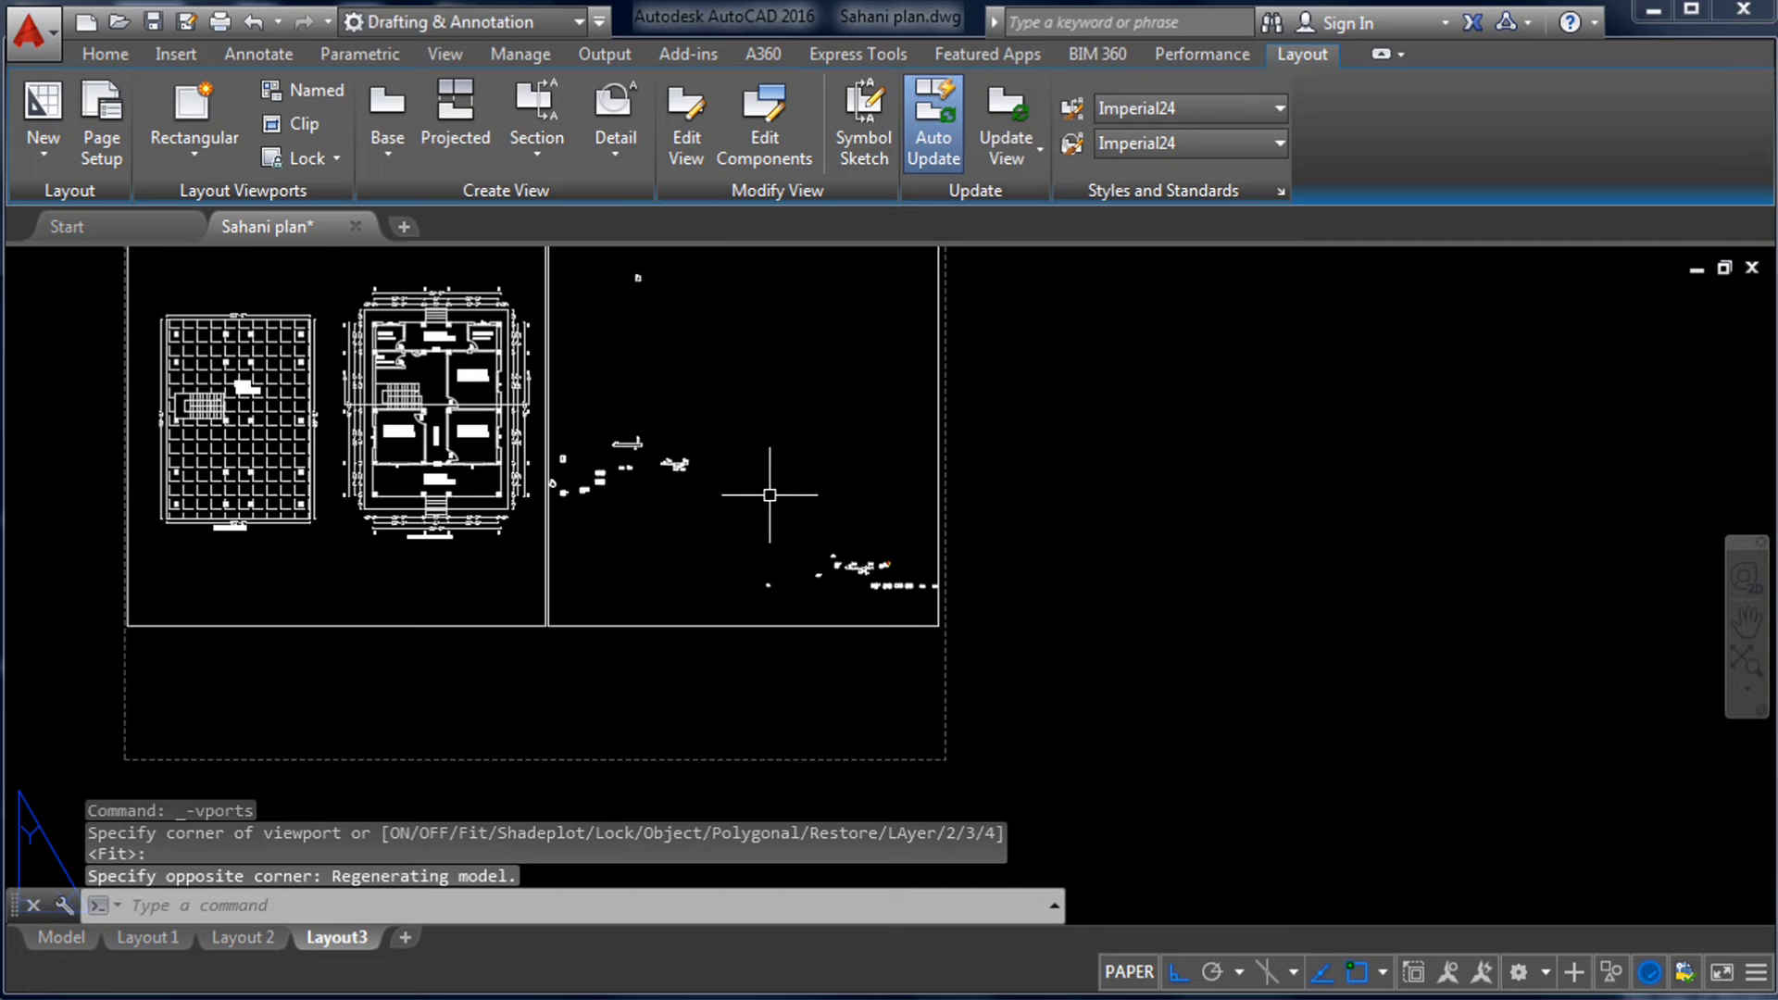
scroll(745, 509, "down", 2)
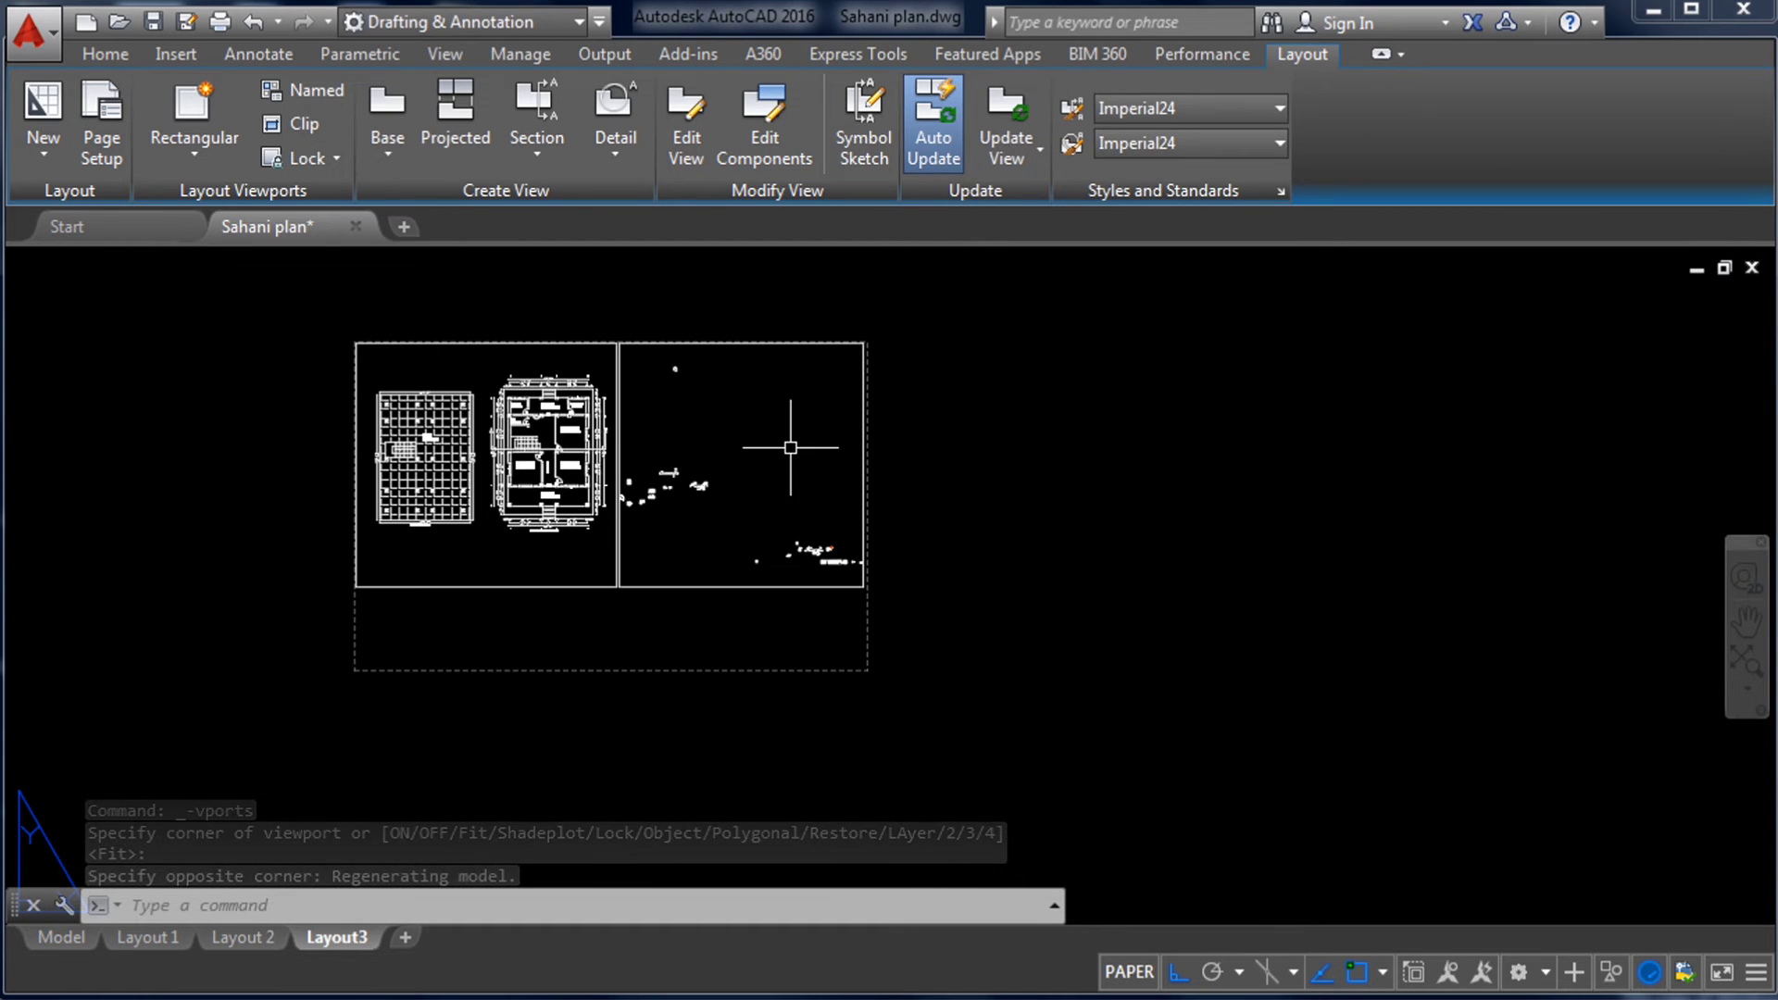
scroll(825, 451, "up", 4)
scroll(746, 448, "down", 2)
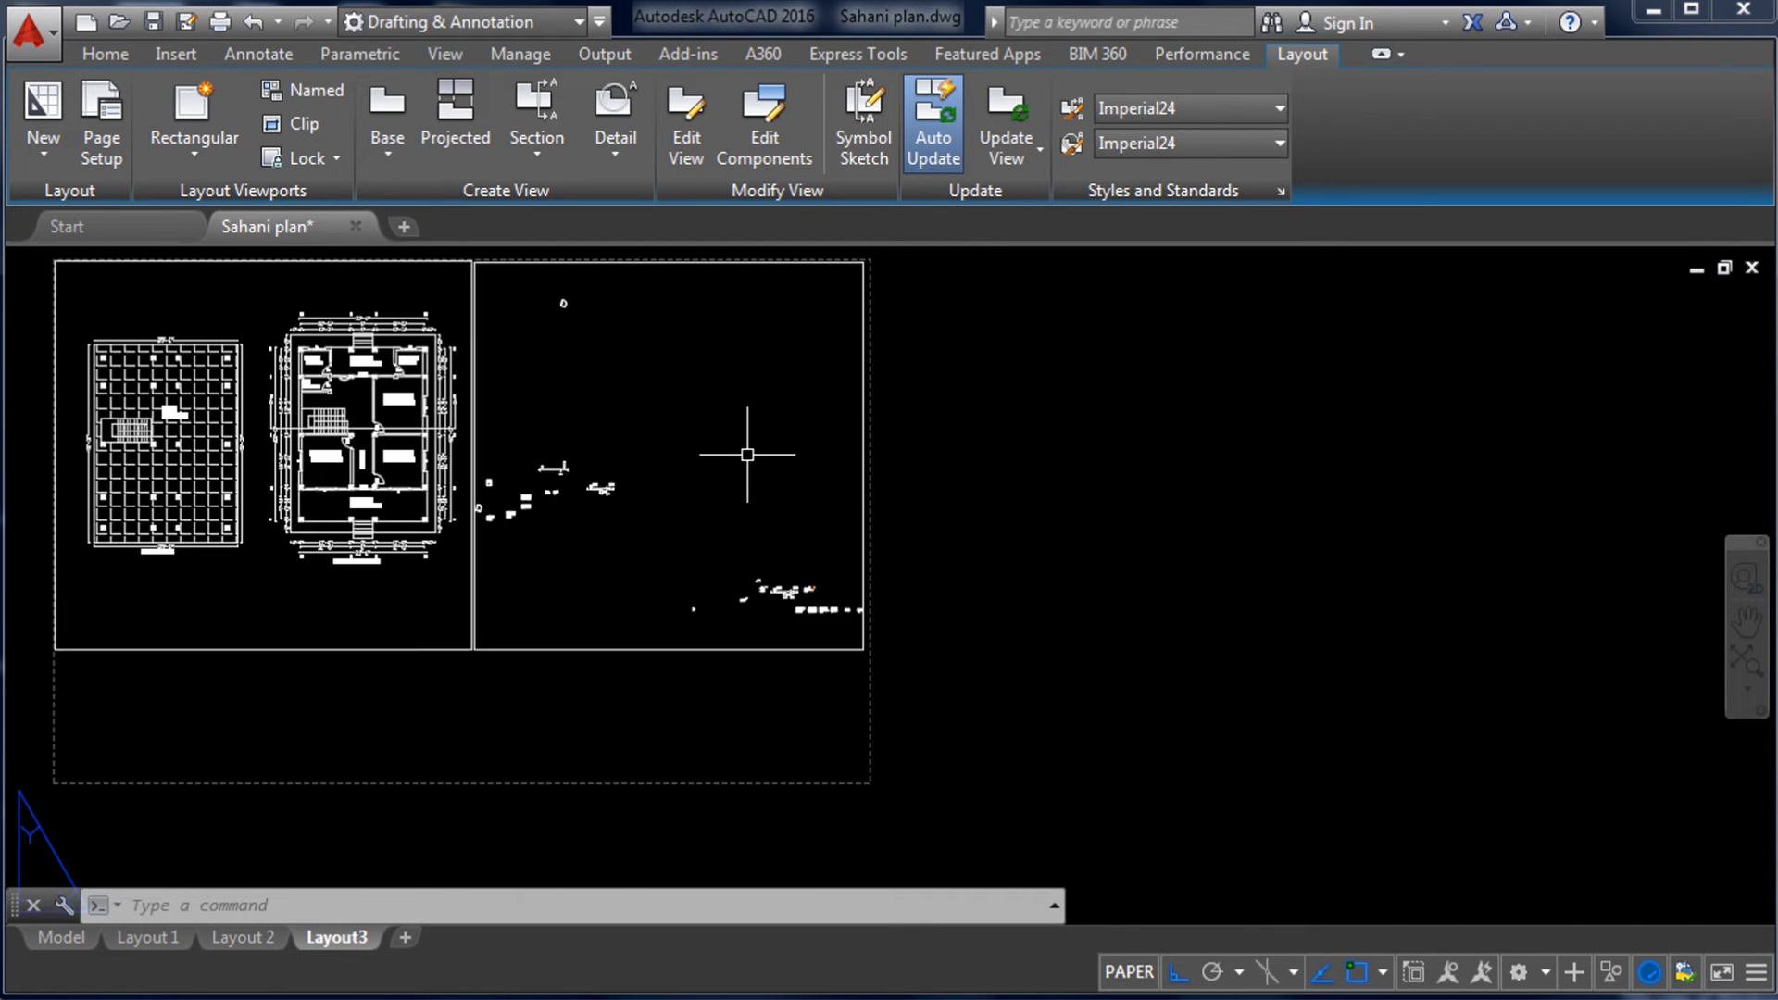
double_click(715, 438)
scroll(639, 491, "down", 3)
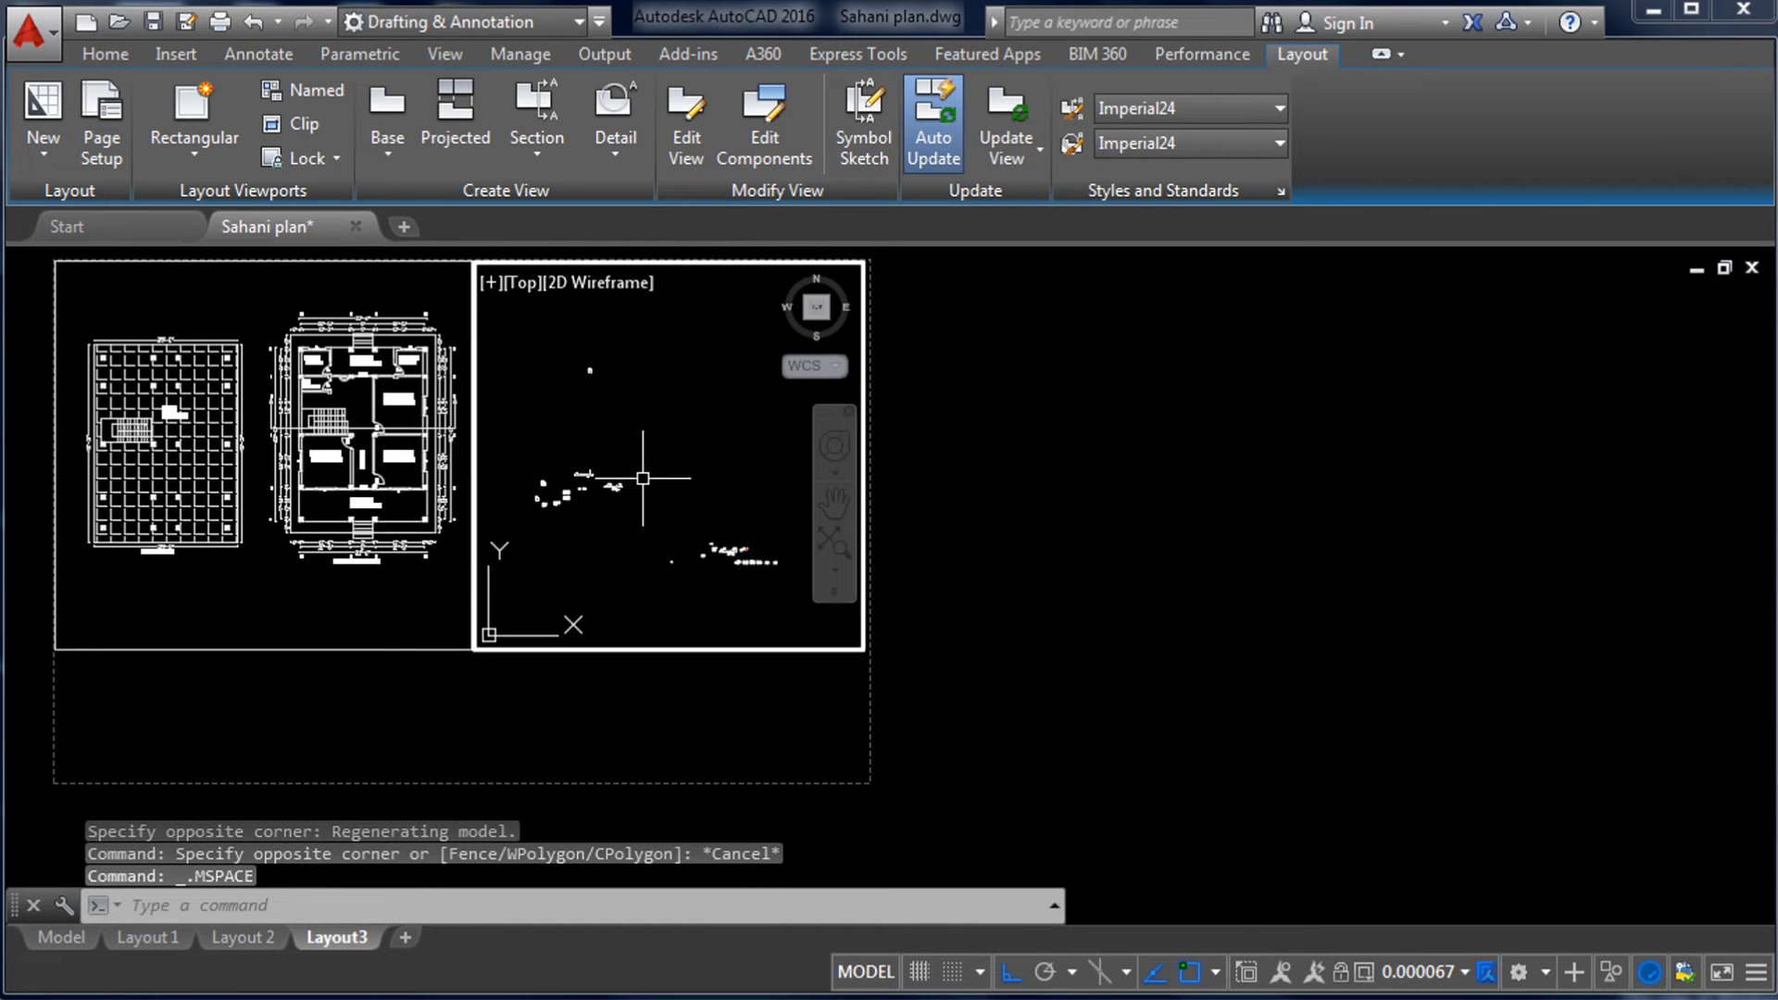
- Find the footing plan in the active viewport and frame it there as a whole
scroll(654, 535, "up", 12)
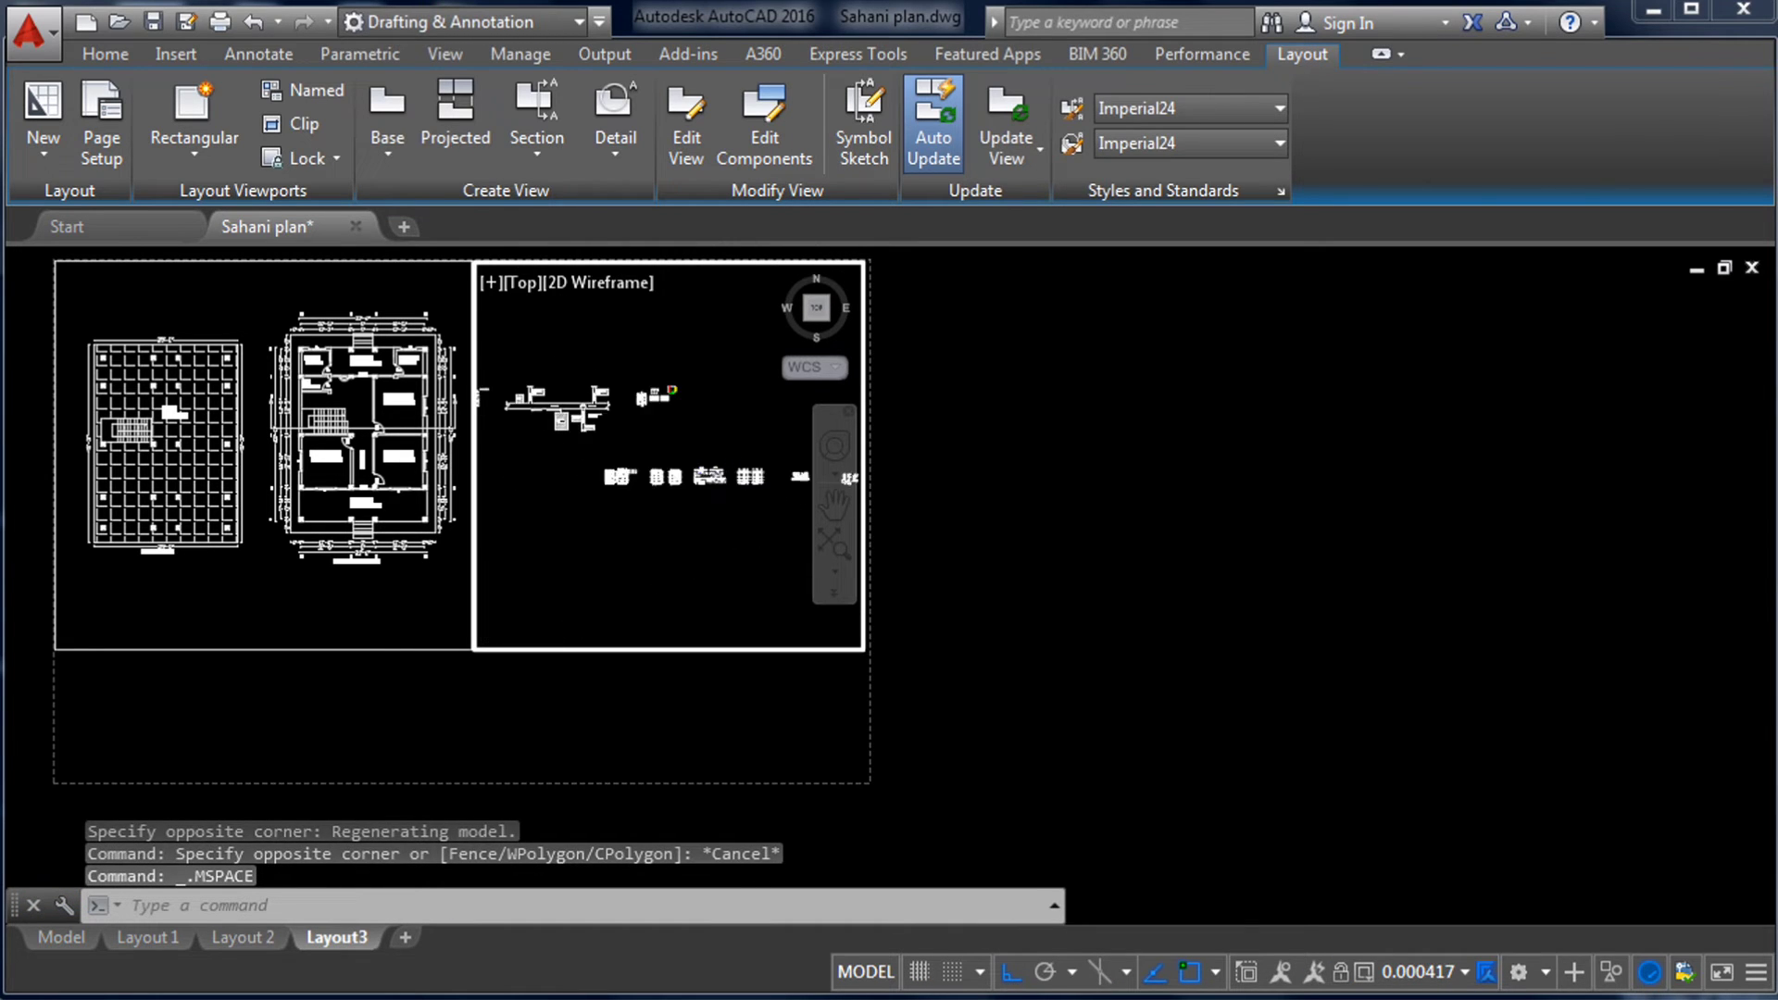
scroll(685, 480, "down", 2)
scroll(648, 486, "up", 8)
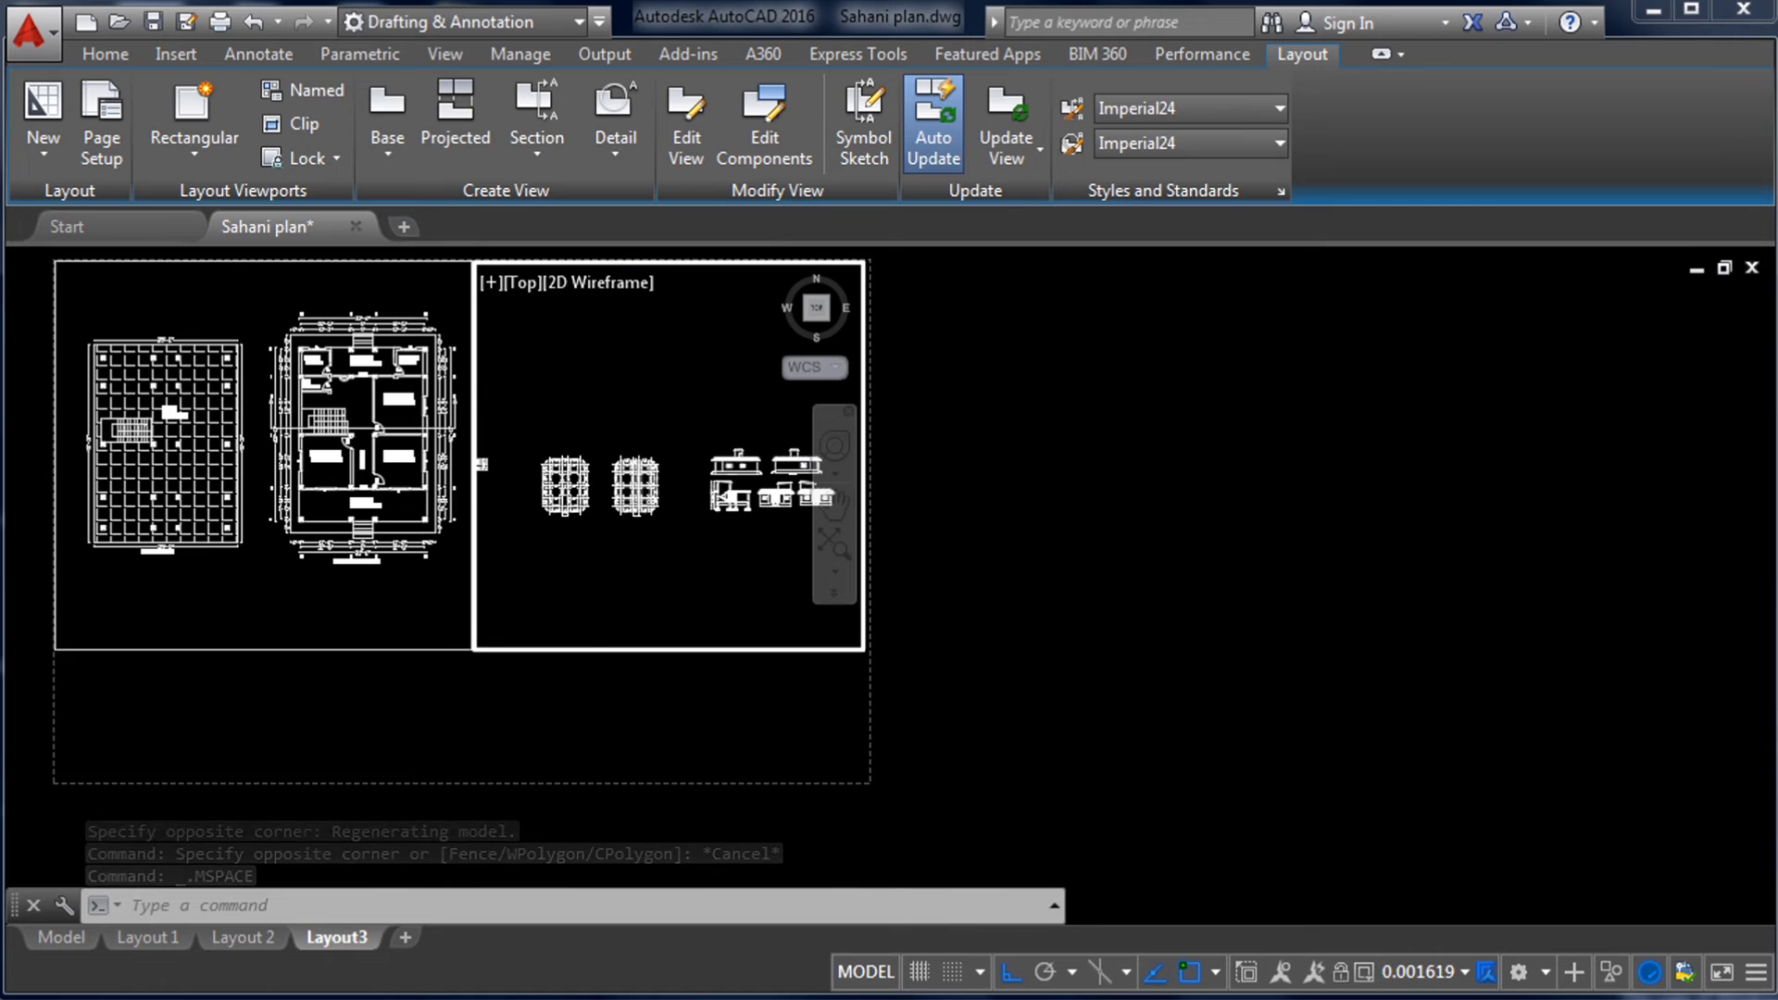
scroll(653, 489, "down", 2)
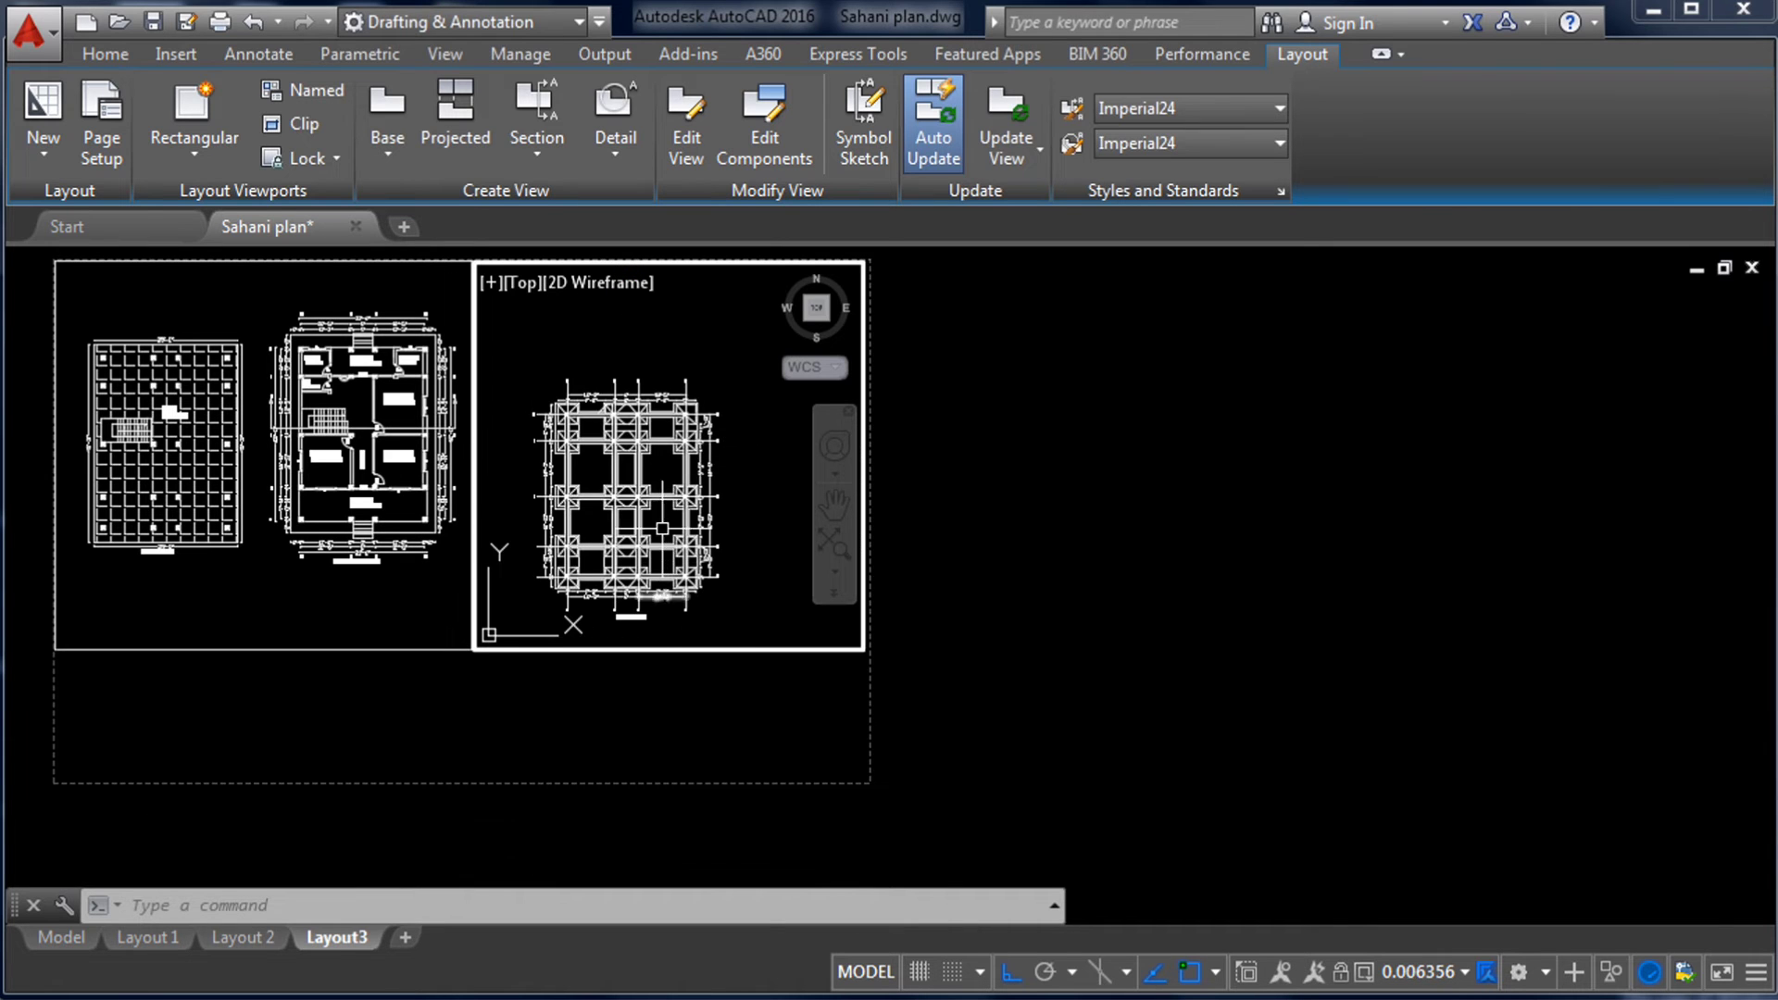
scroll(653, 489, "down", 2)
scroll(643, 540, "up", 5)
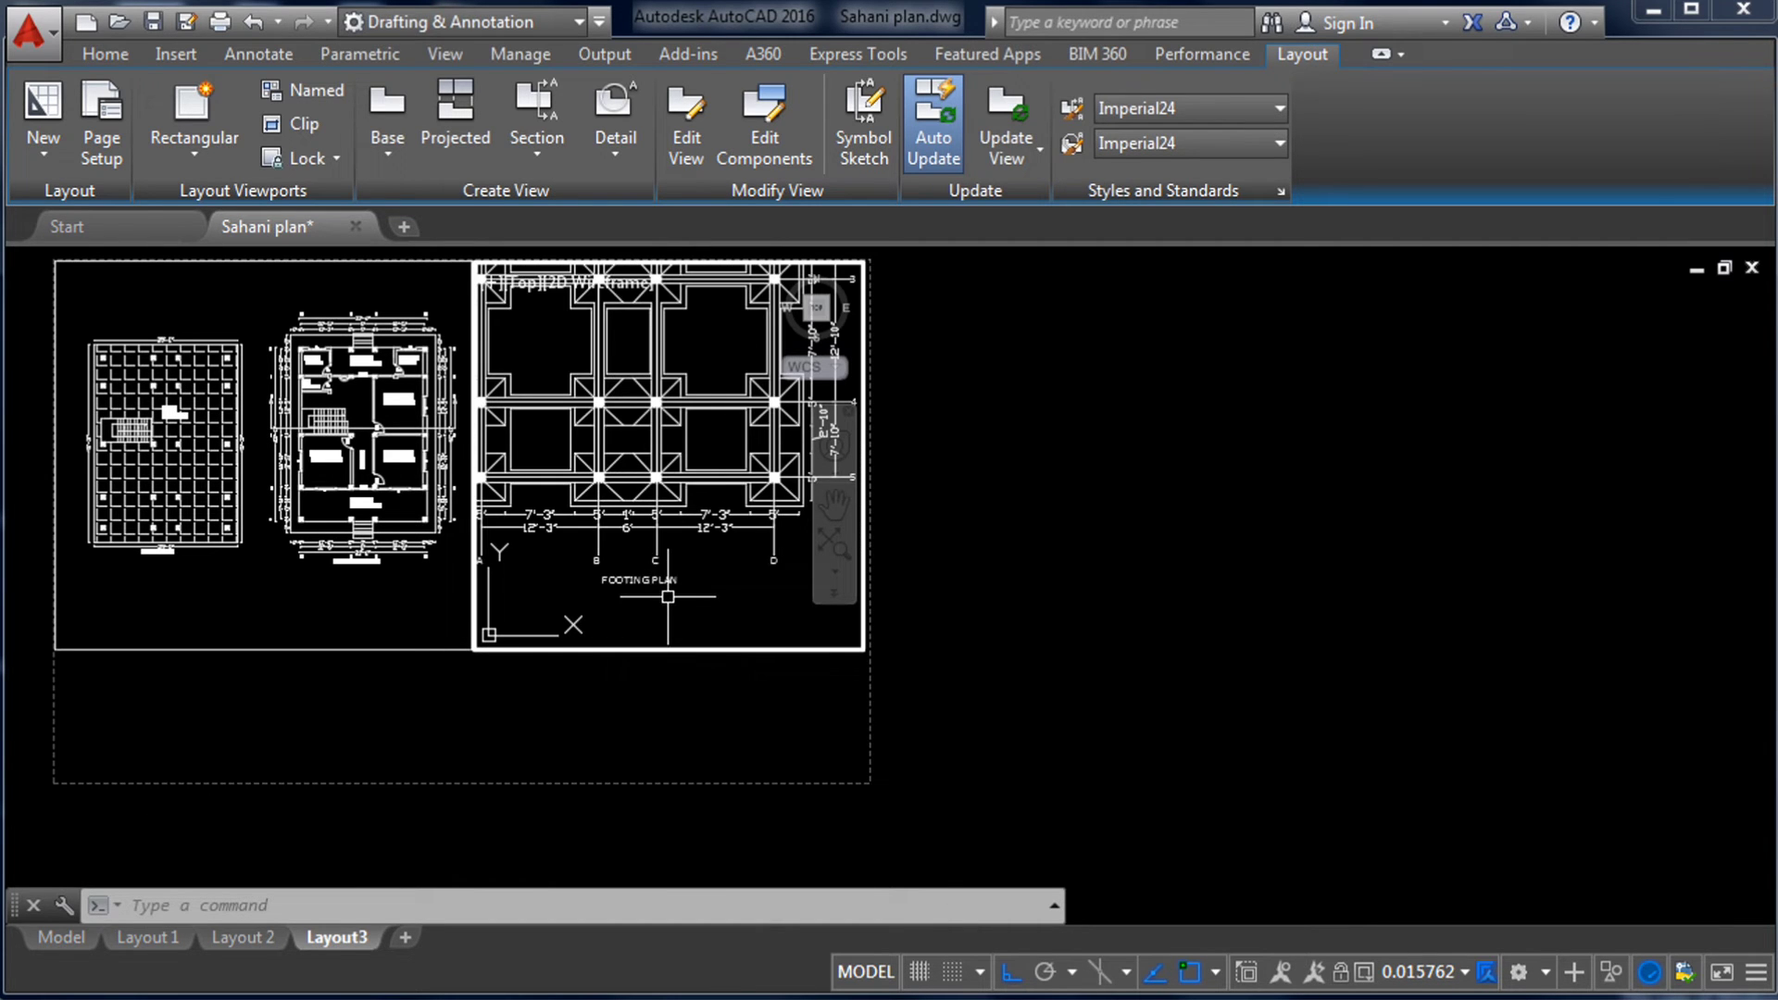
scroll(655, 574, "down", 4)
scroll(655, 574, "up", 2)
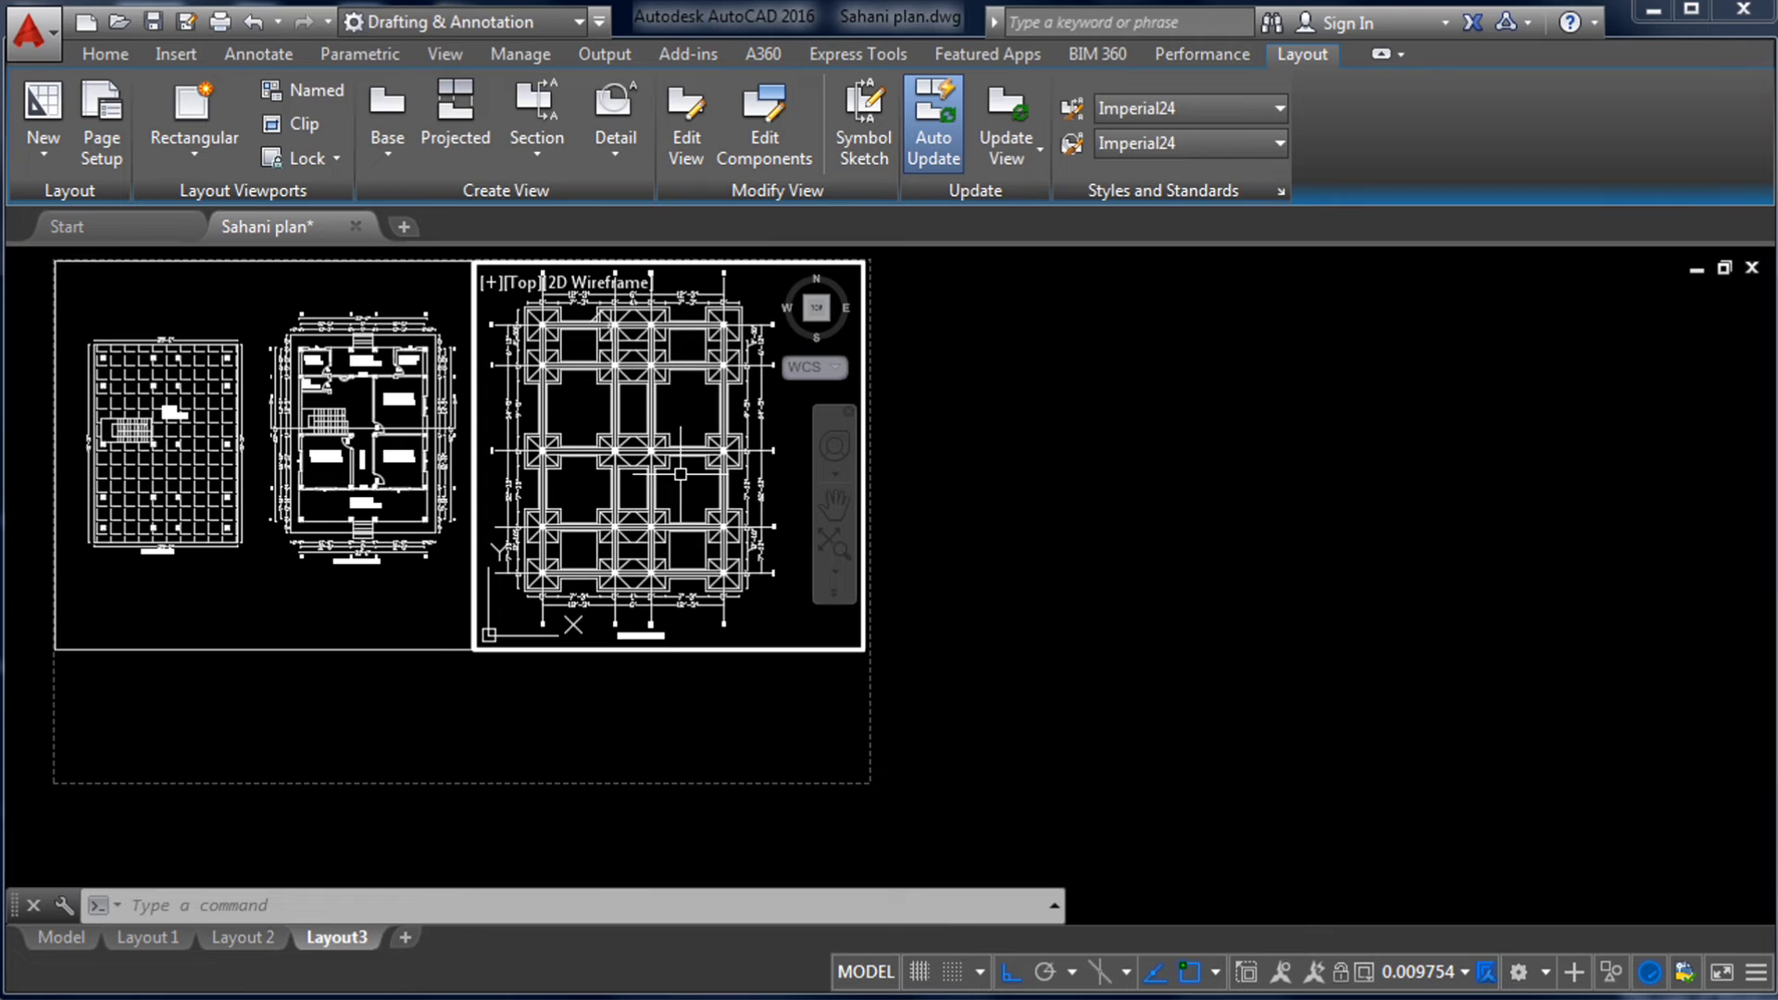
scroll(688, 487, "down", 2)
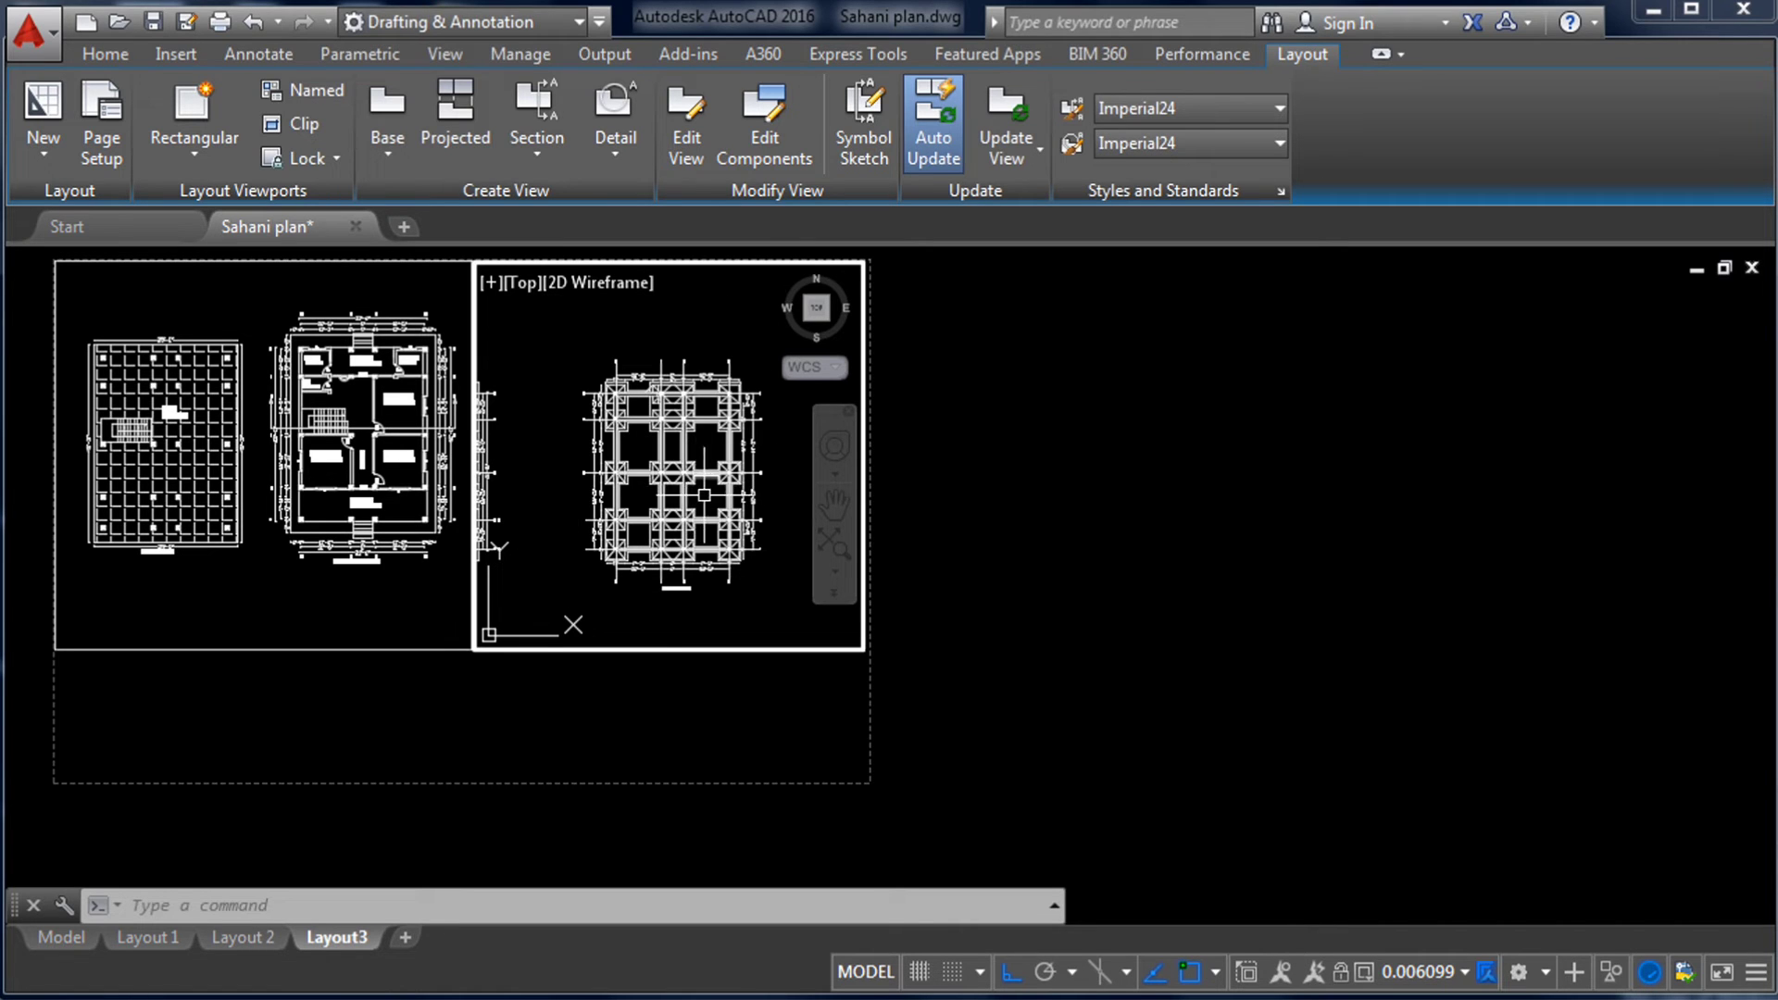
- Set the active viewport's scale to 1:100, pan the footing plan to the middle of its frame, and return to paper space
left_click(1464, 971)
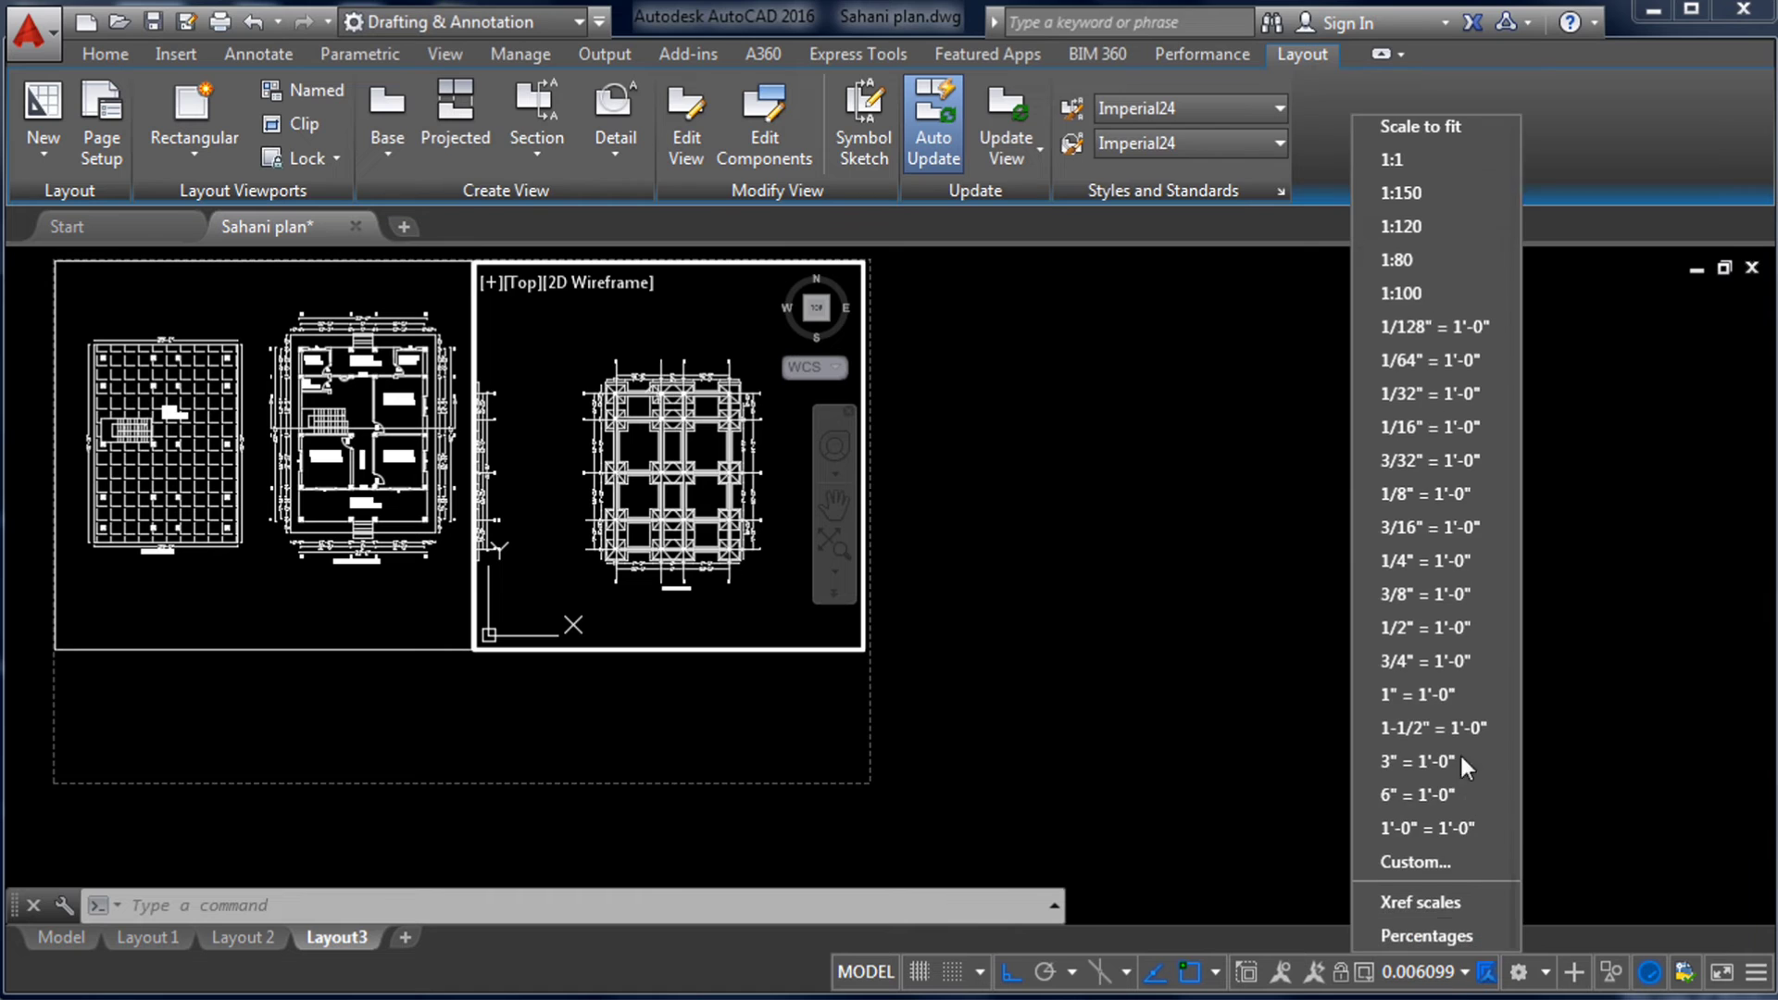
left_click(1421, 293)
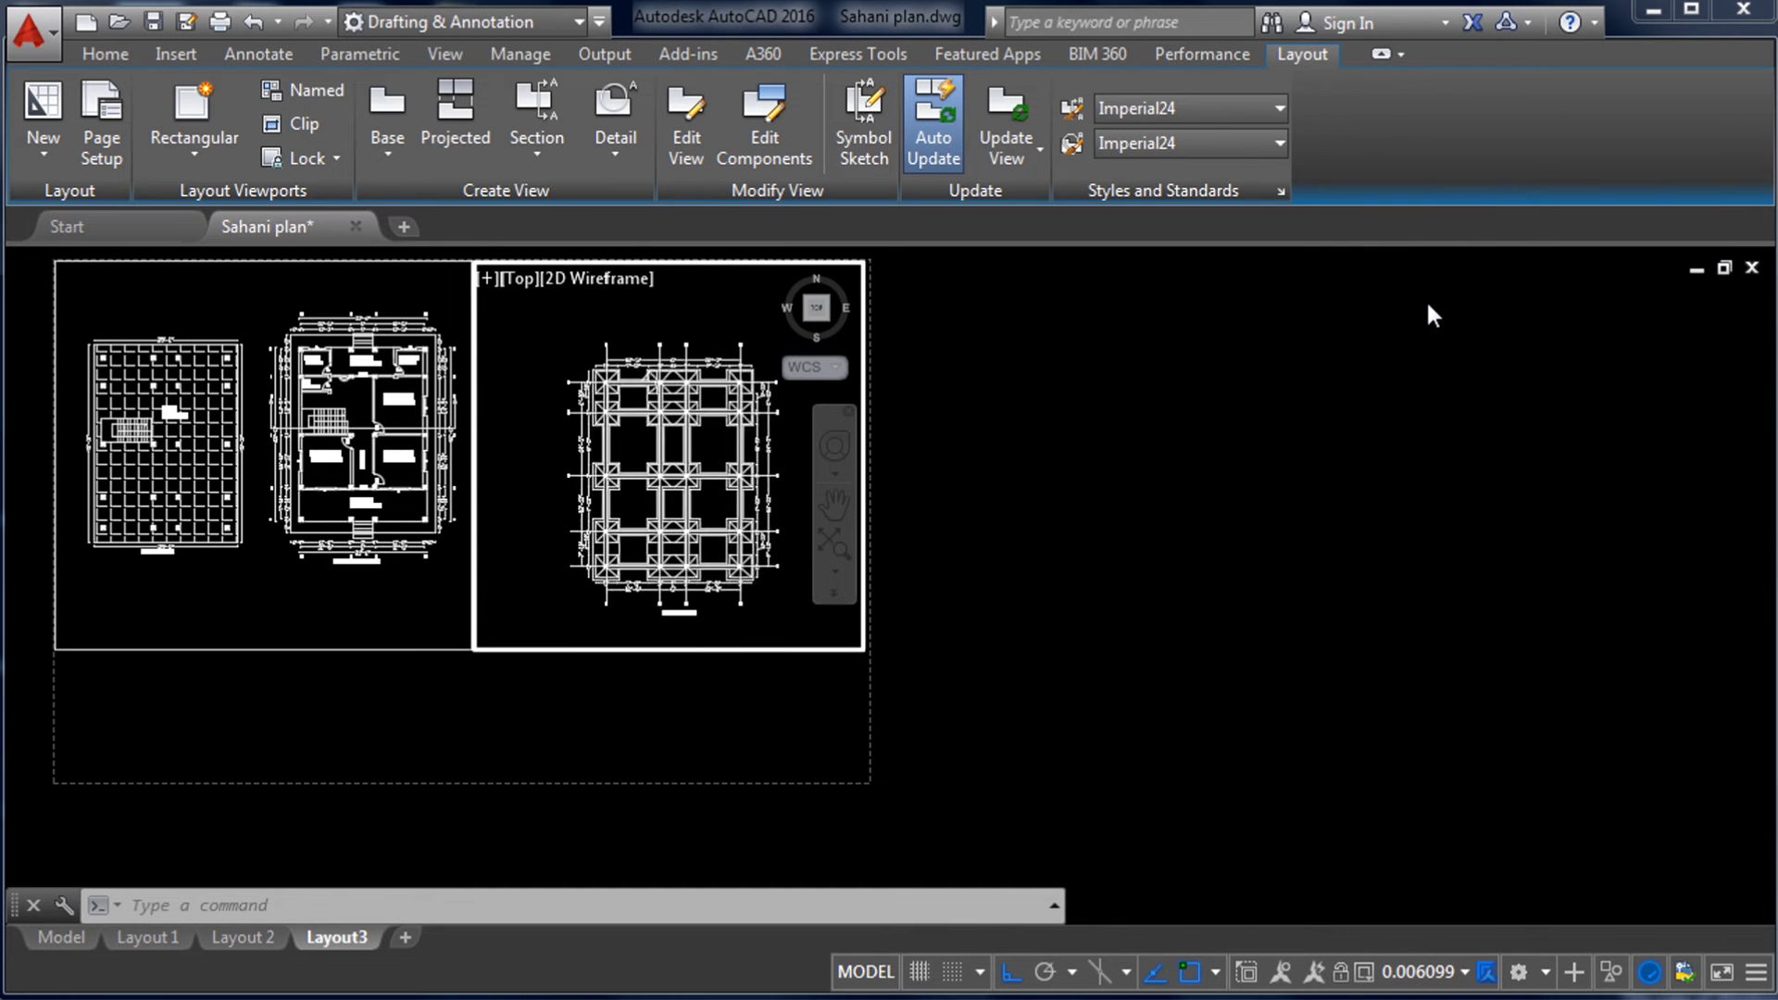
left_click(835, 504)
left_click_drag(731, 512, 707, 490)
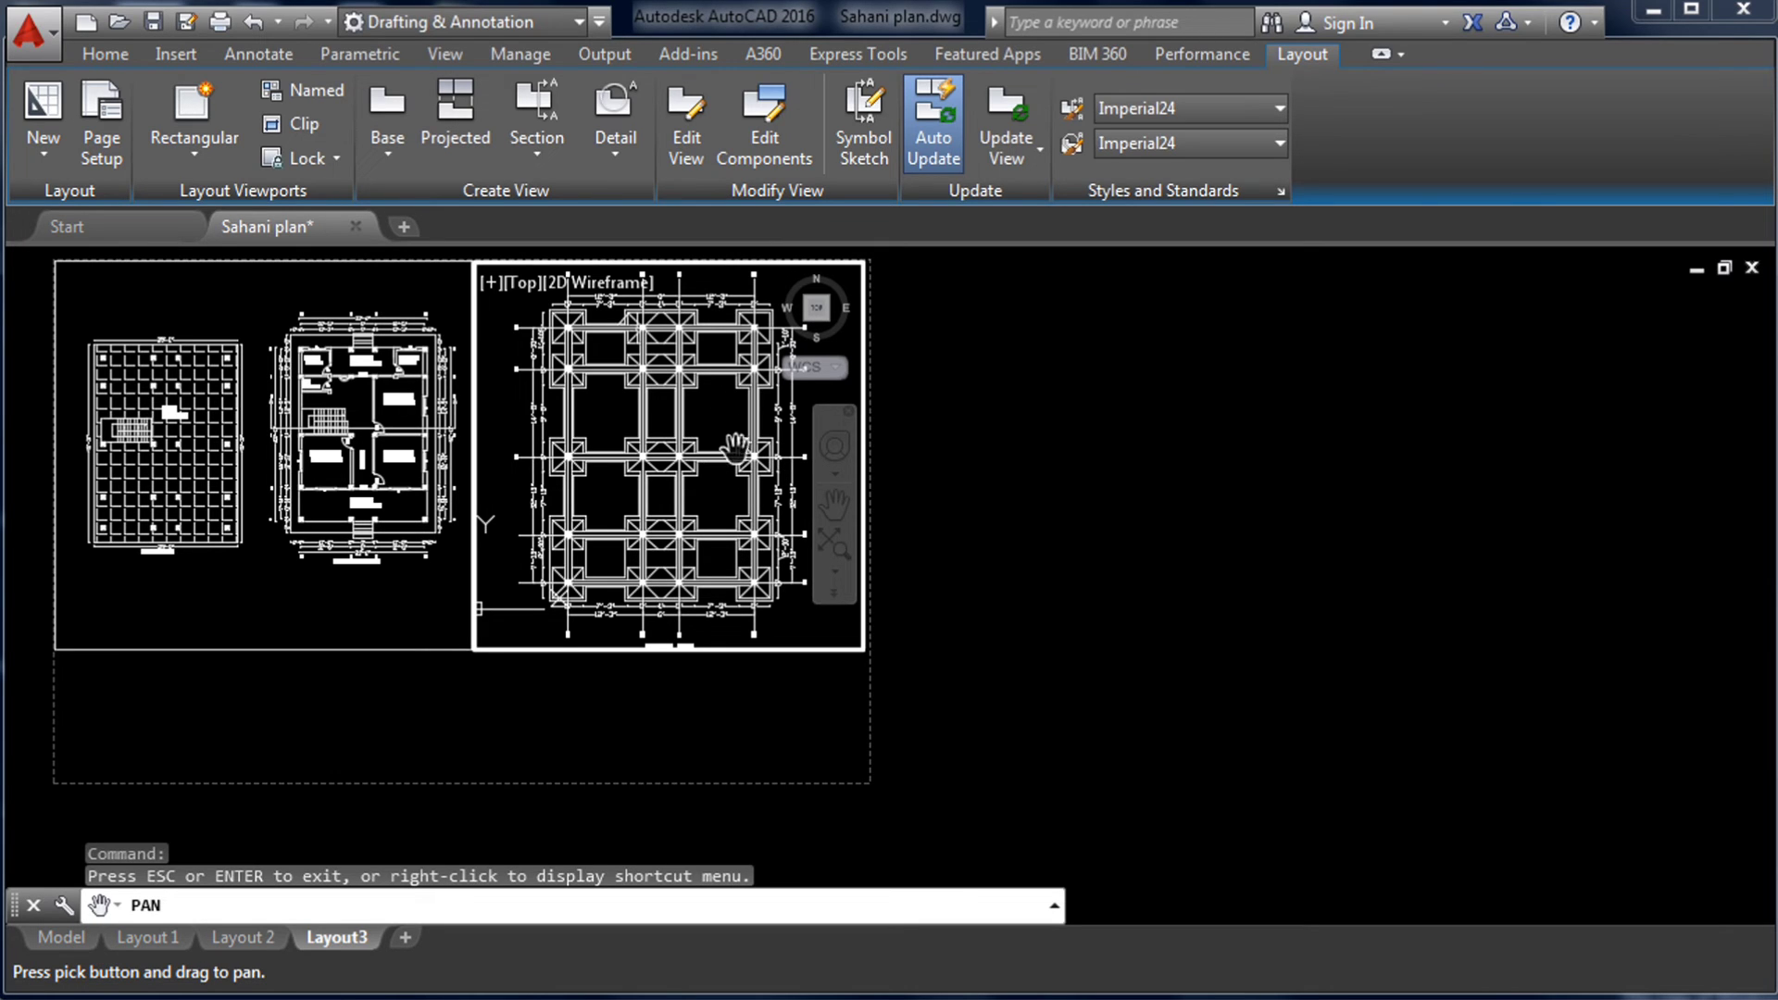
key("Escape")
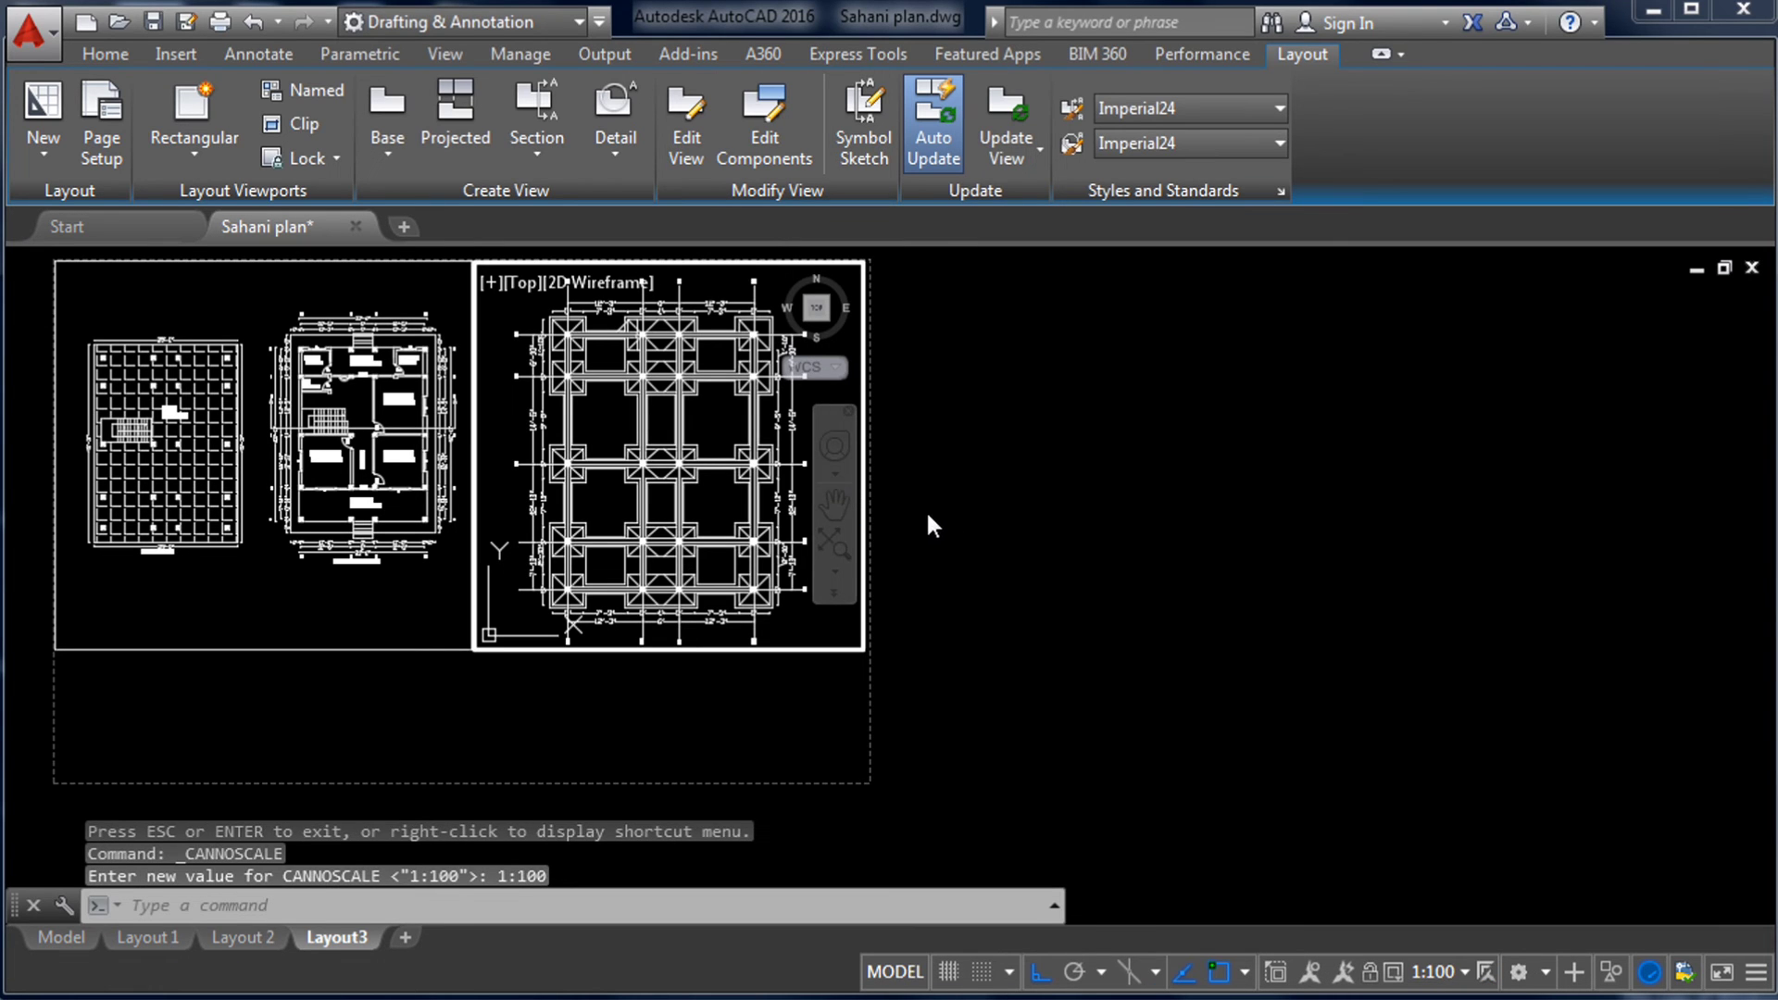
double_click(1074, 469)
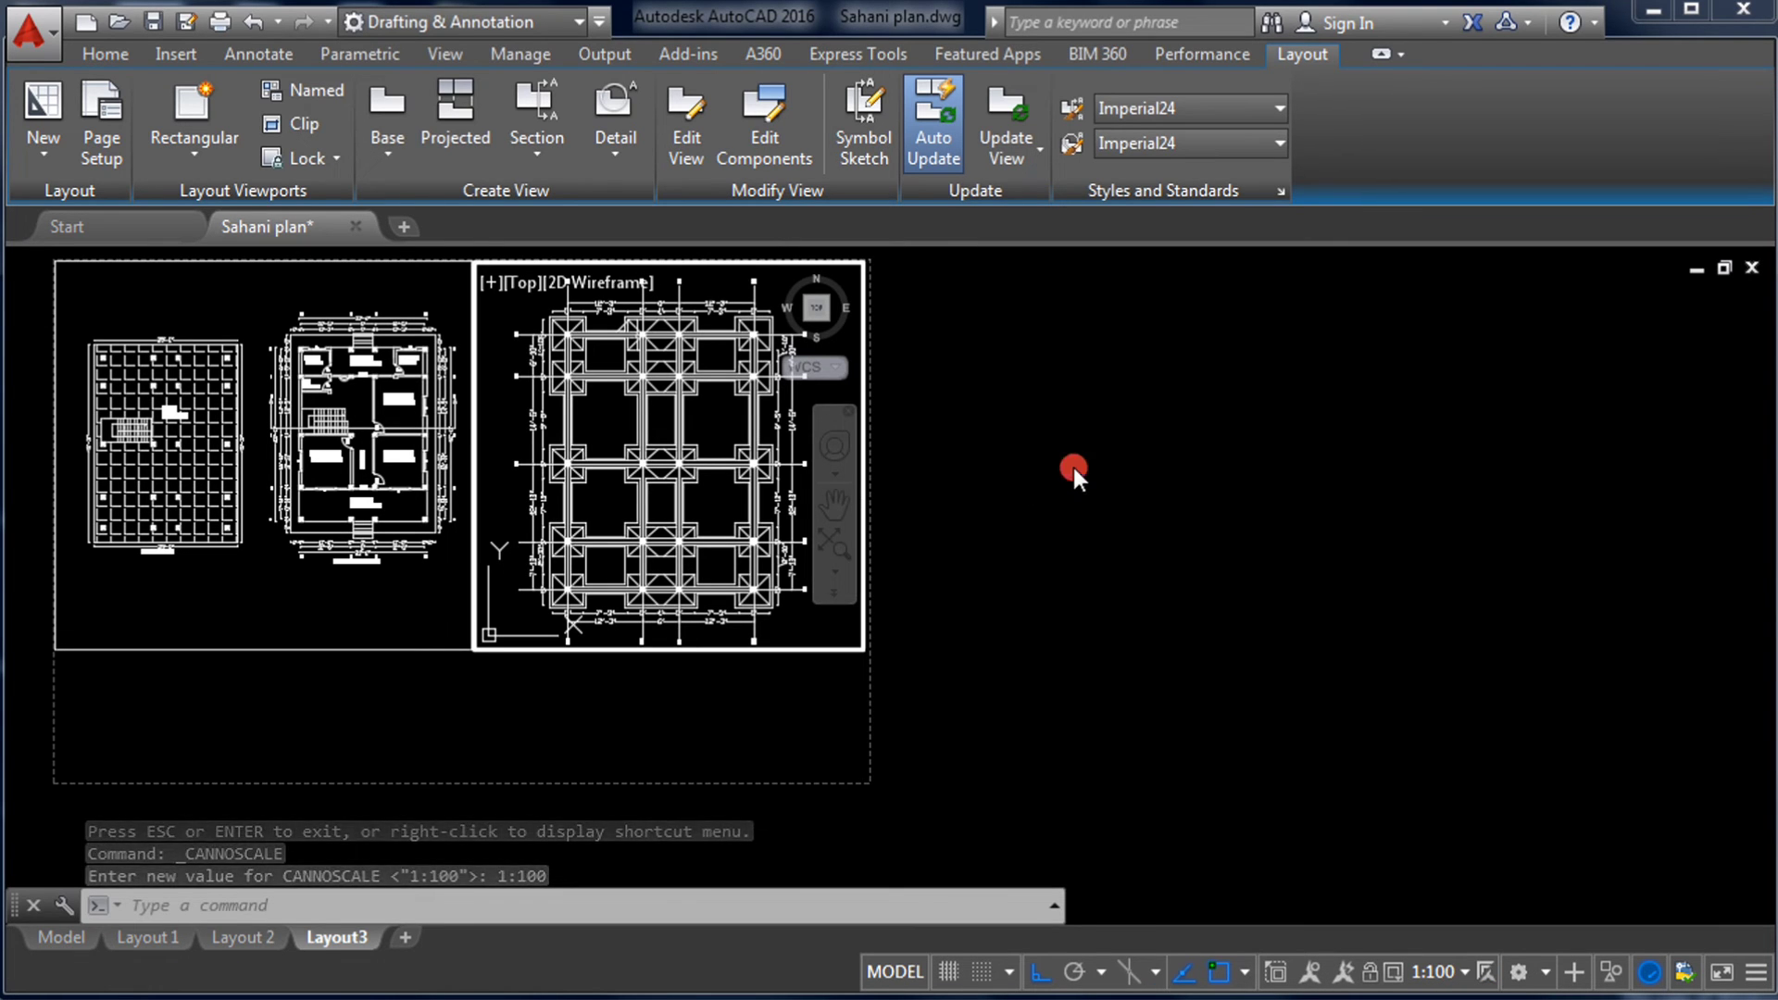
- Examine the two side-by-side viewports on Layout3, including their shared edge and how the plans fit the frames
scroll(1129, 517, "down", 4)
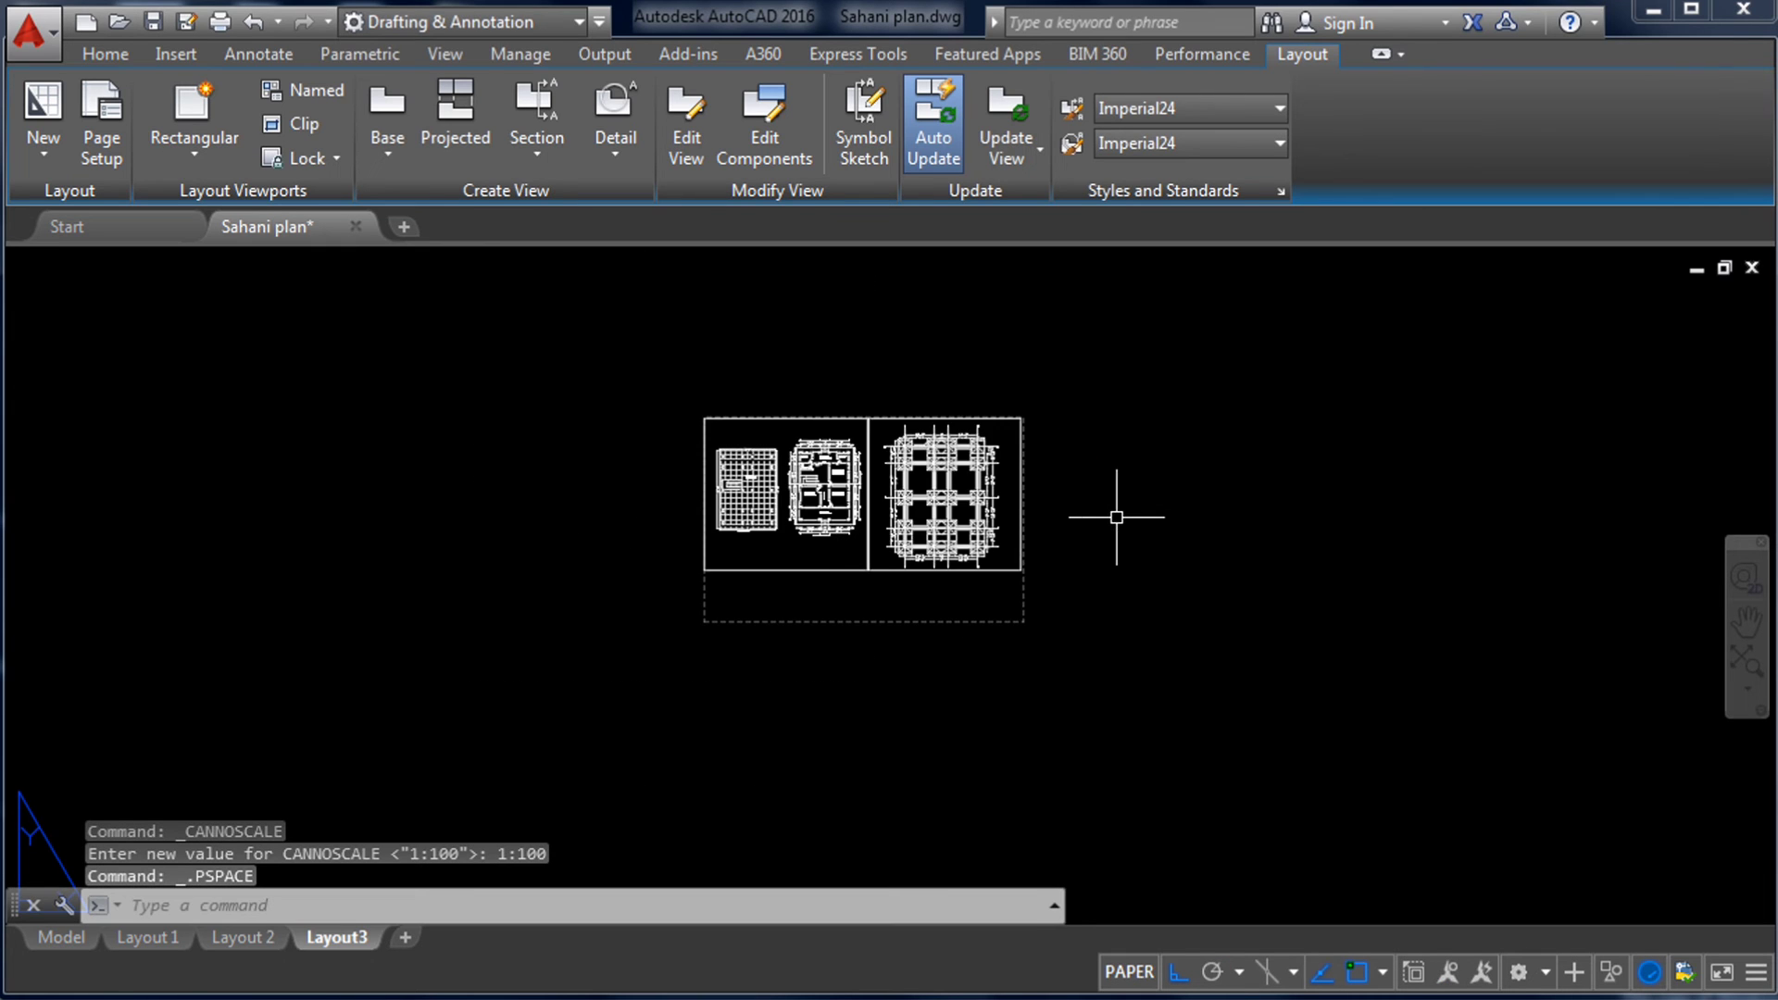
scroll(998, 537, "up", 2)
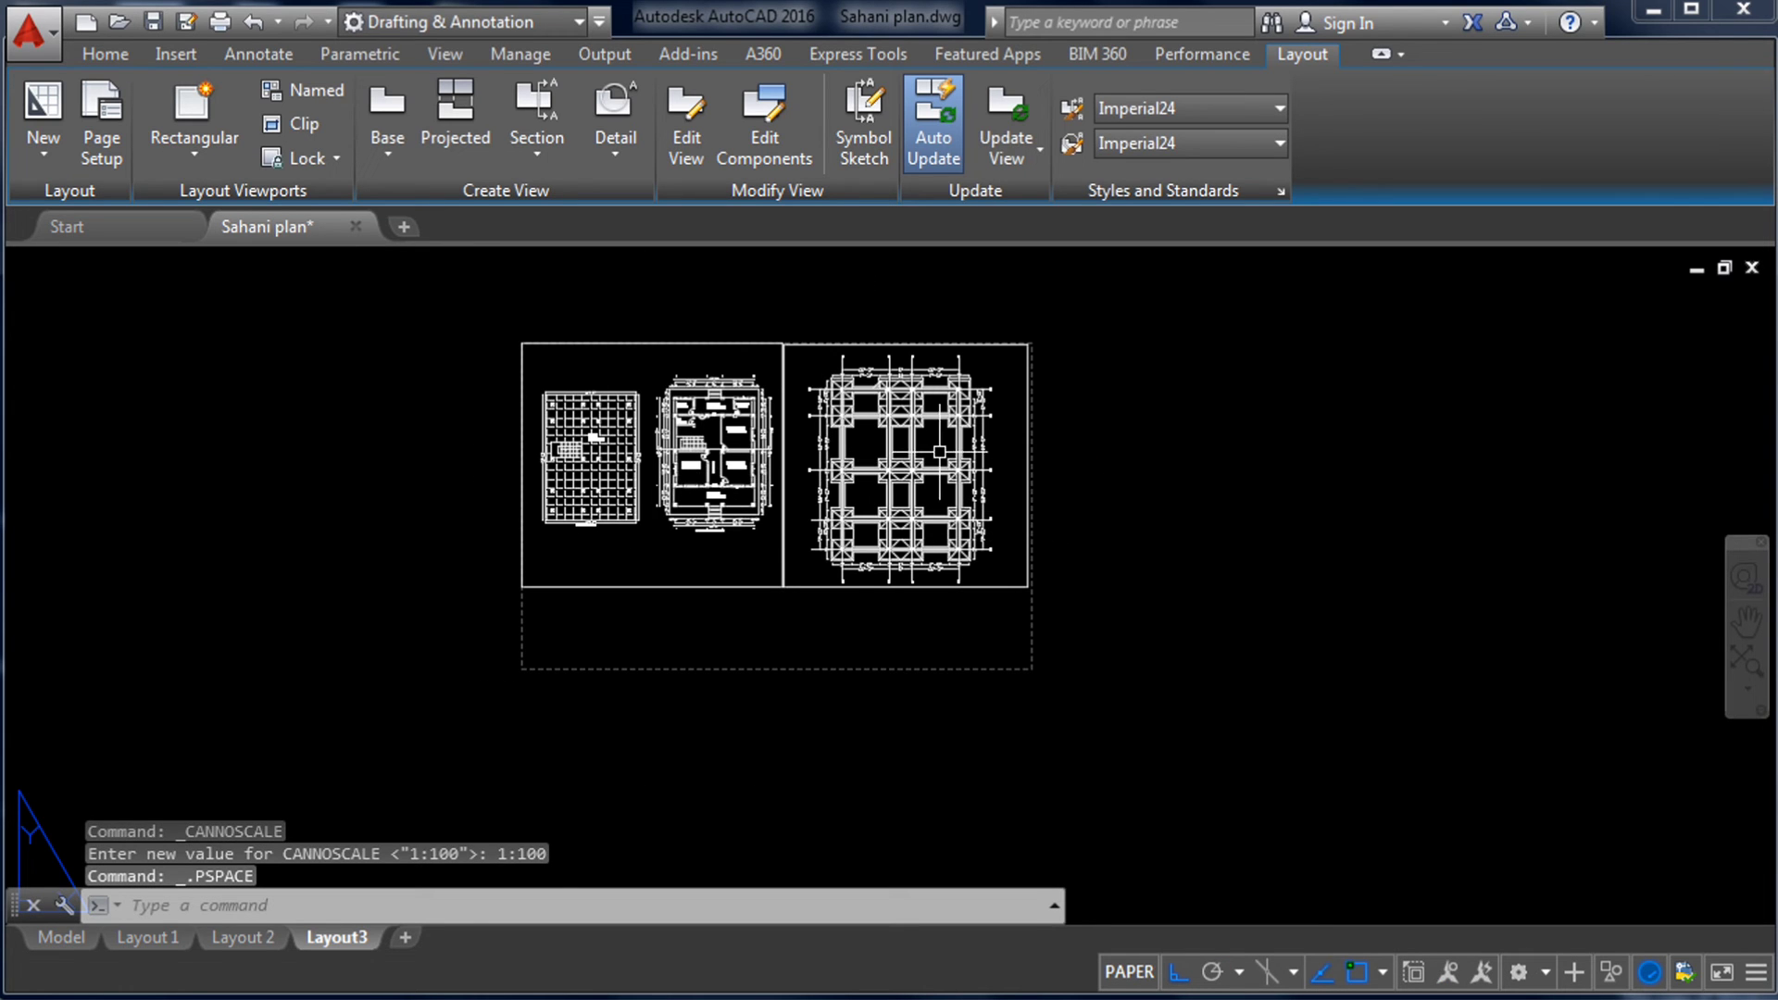
scroll(871, 482, "up", 3)
scroll(735, 482, "down", 3)
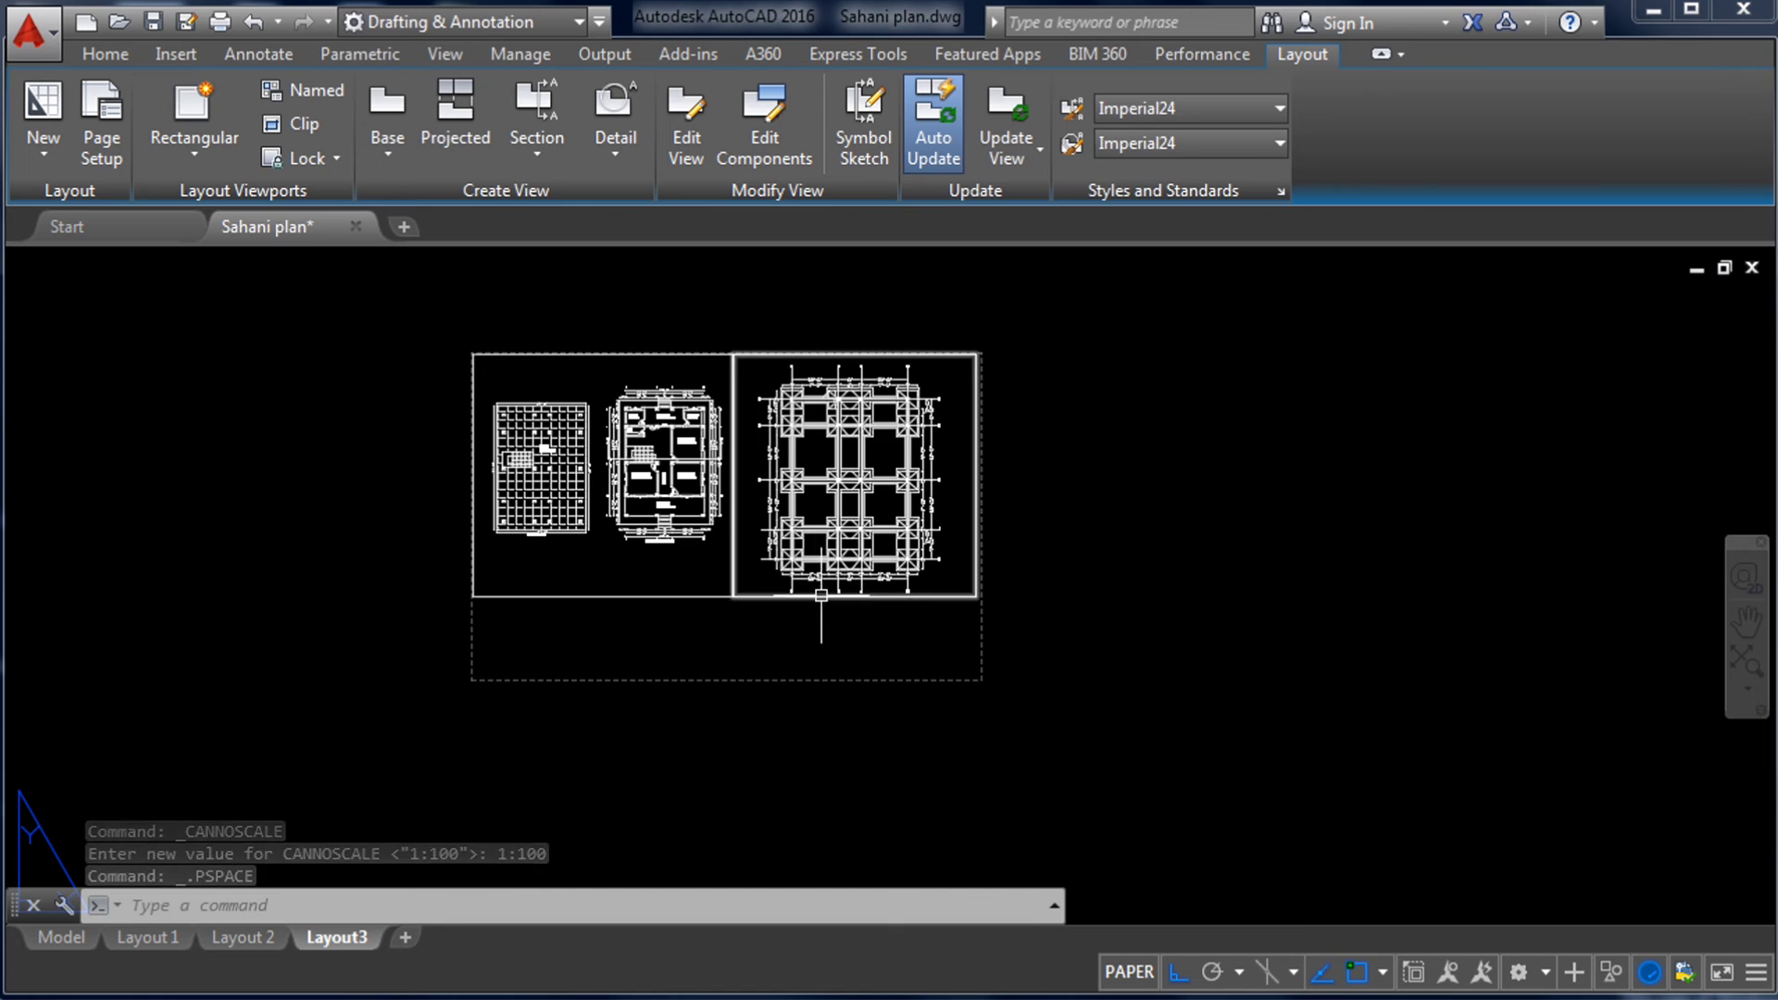
scroll(820, 454, "up", 2)
scroll(713, 506, "down", 2)
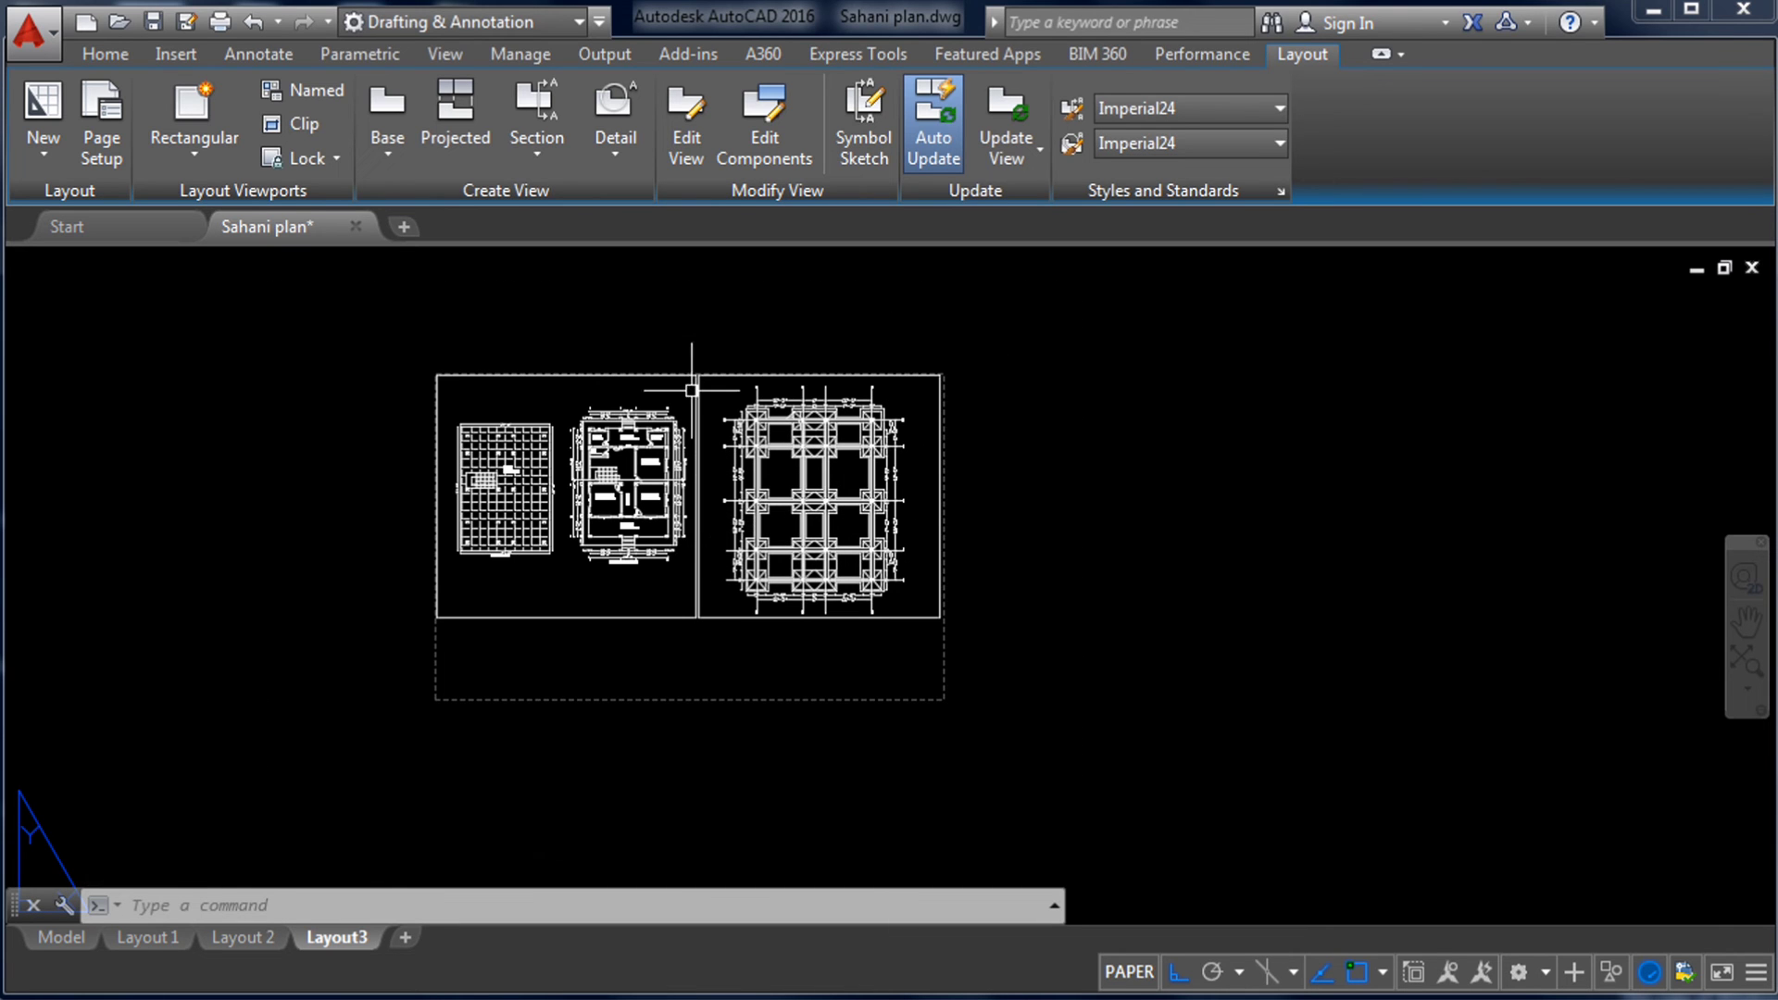
scroll(867, 468, "down", 2)
scroll(794, 468, "up", 2)
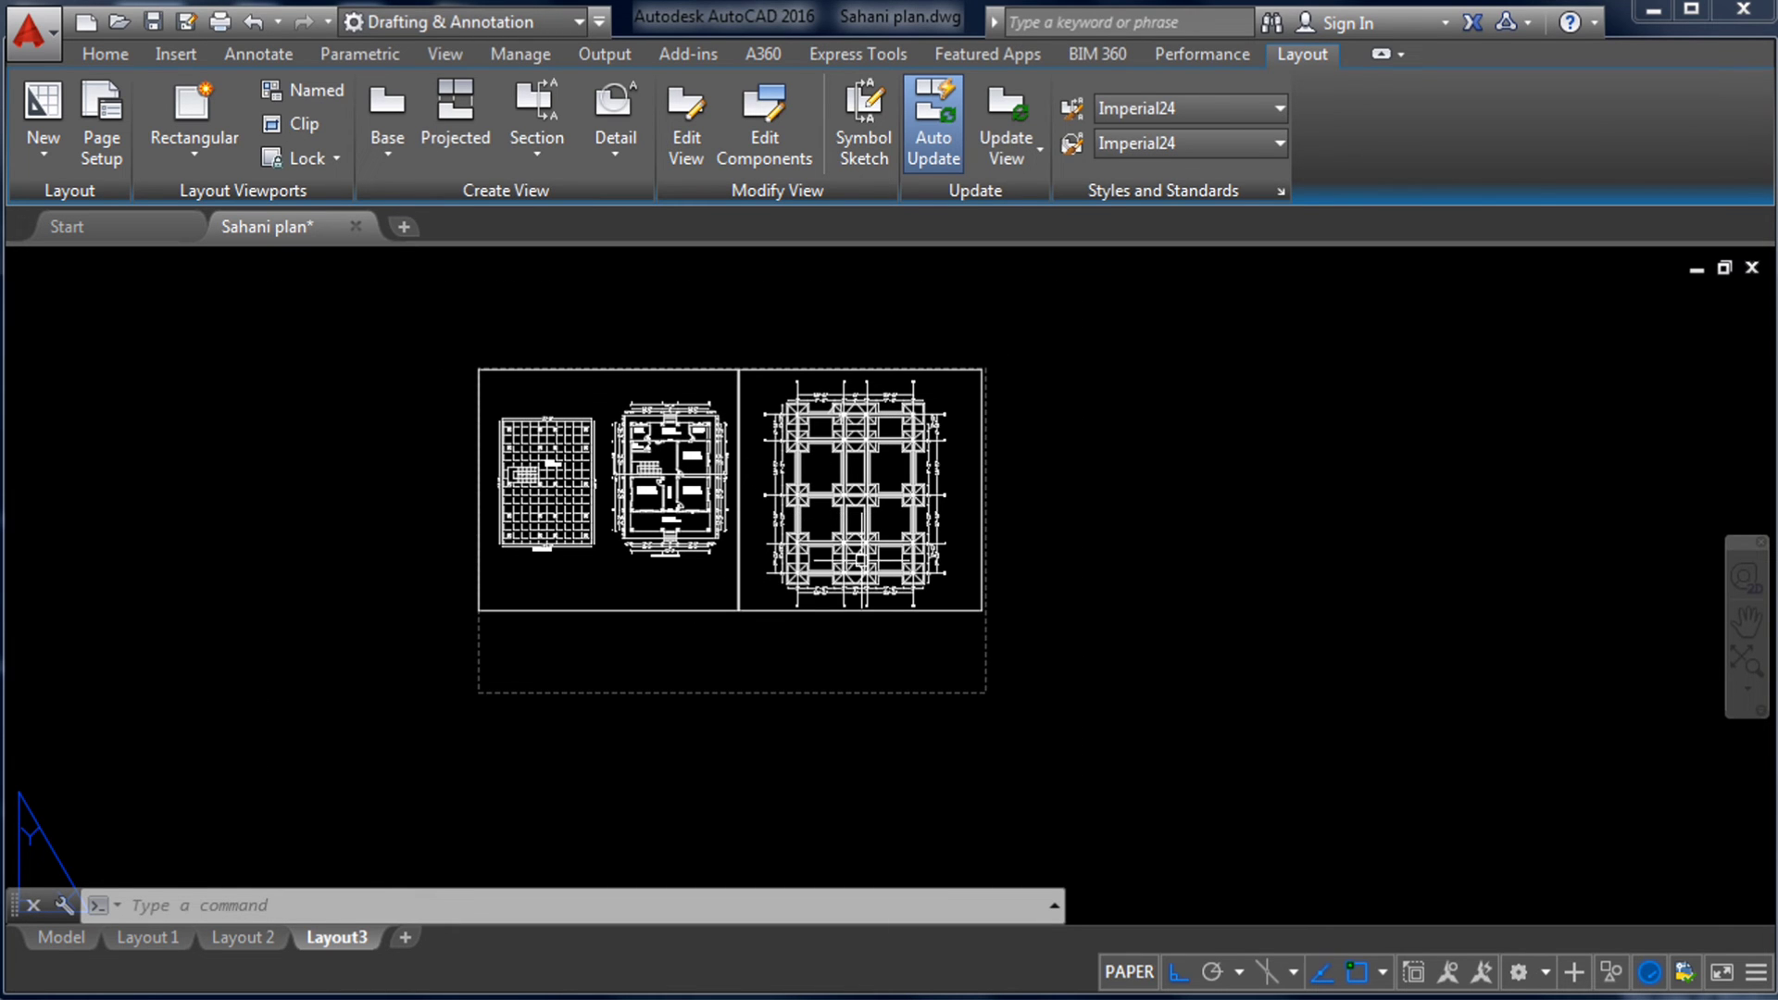
- Select both viewports and start the PLOT command for Layout3 with DWG To PDF.pc3 as the plotter
left_click(1081, 757)
left_click(435, 356)
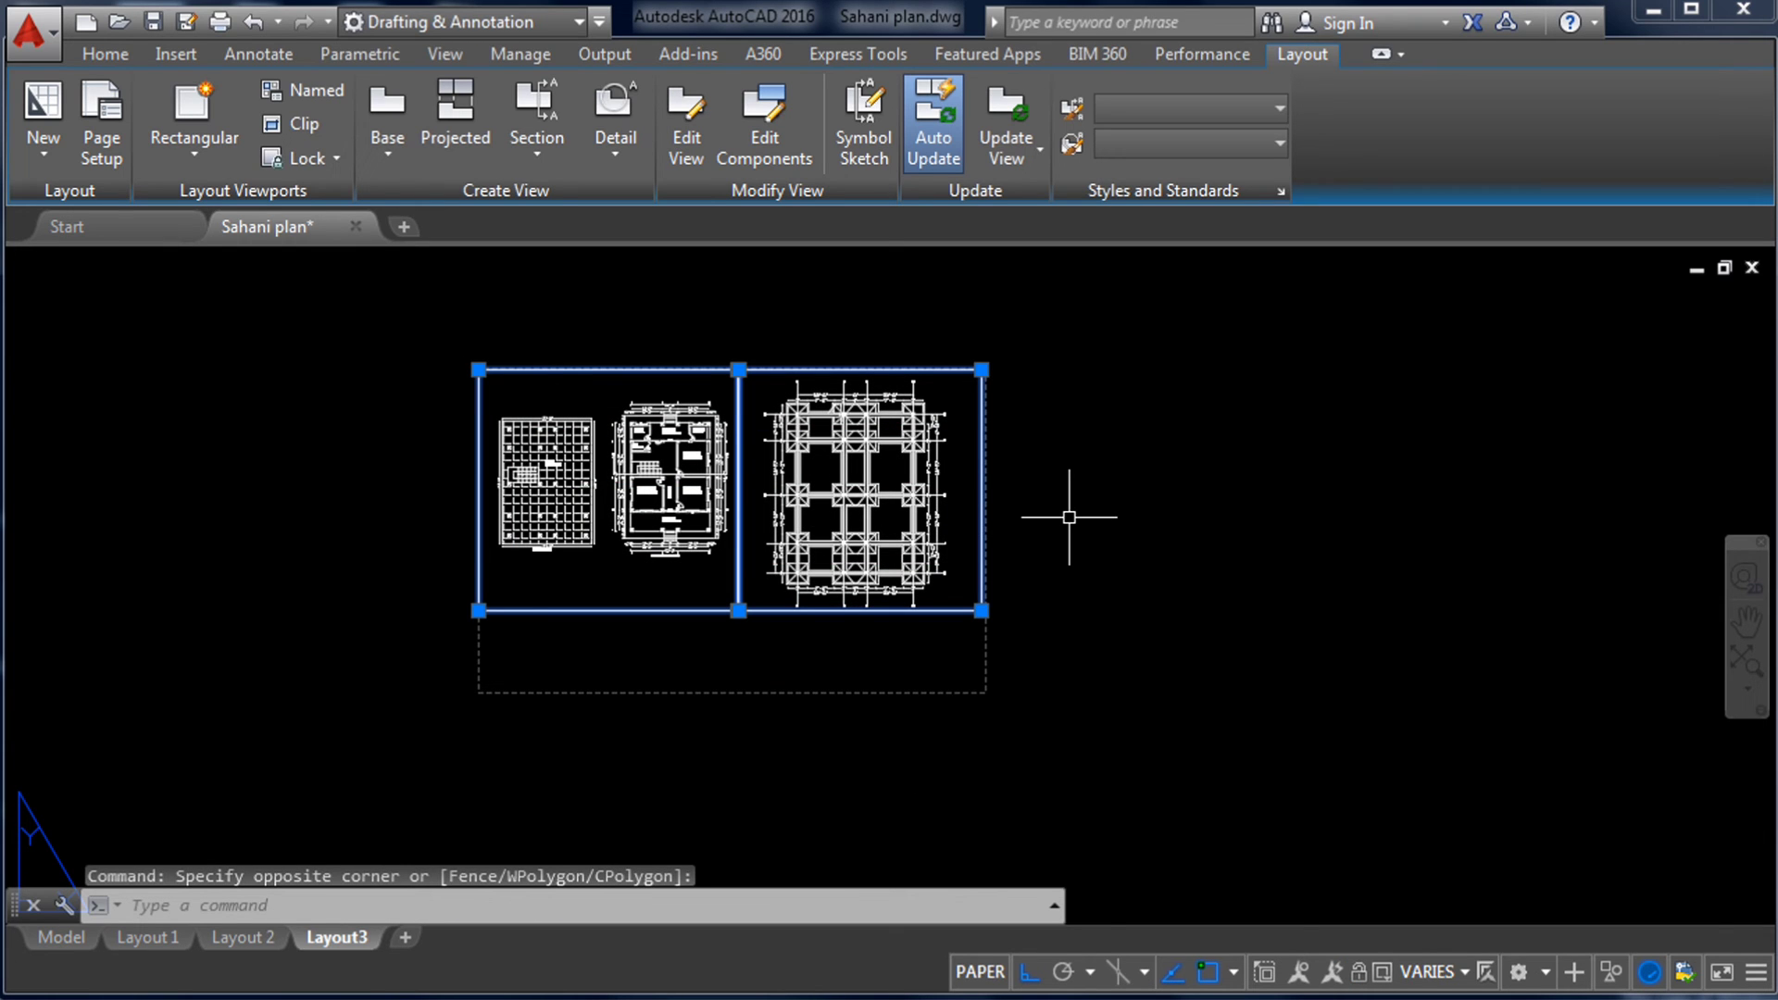
type("pl")
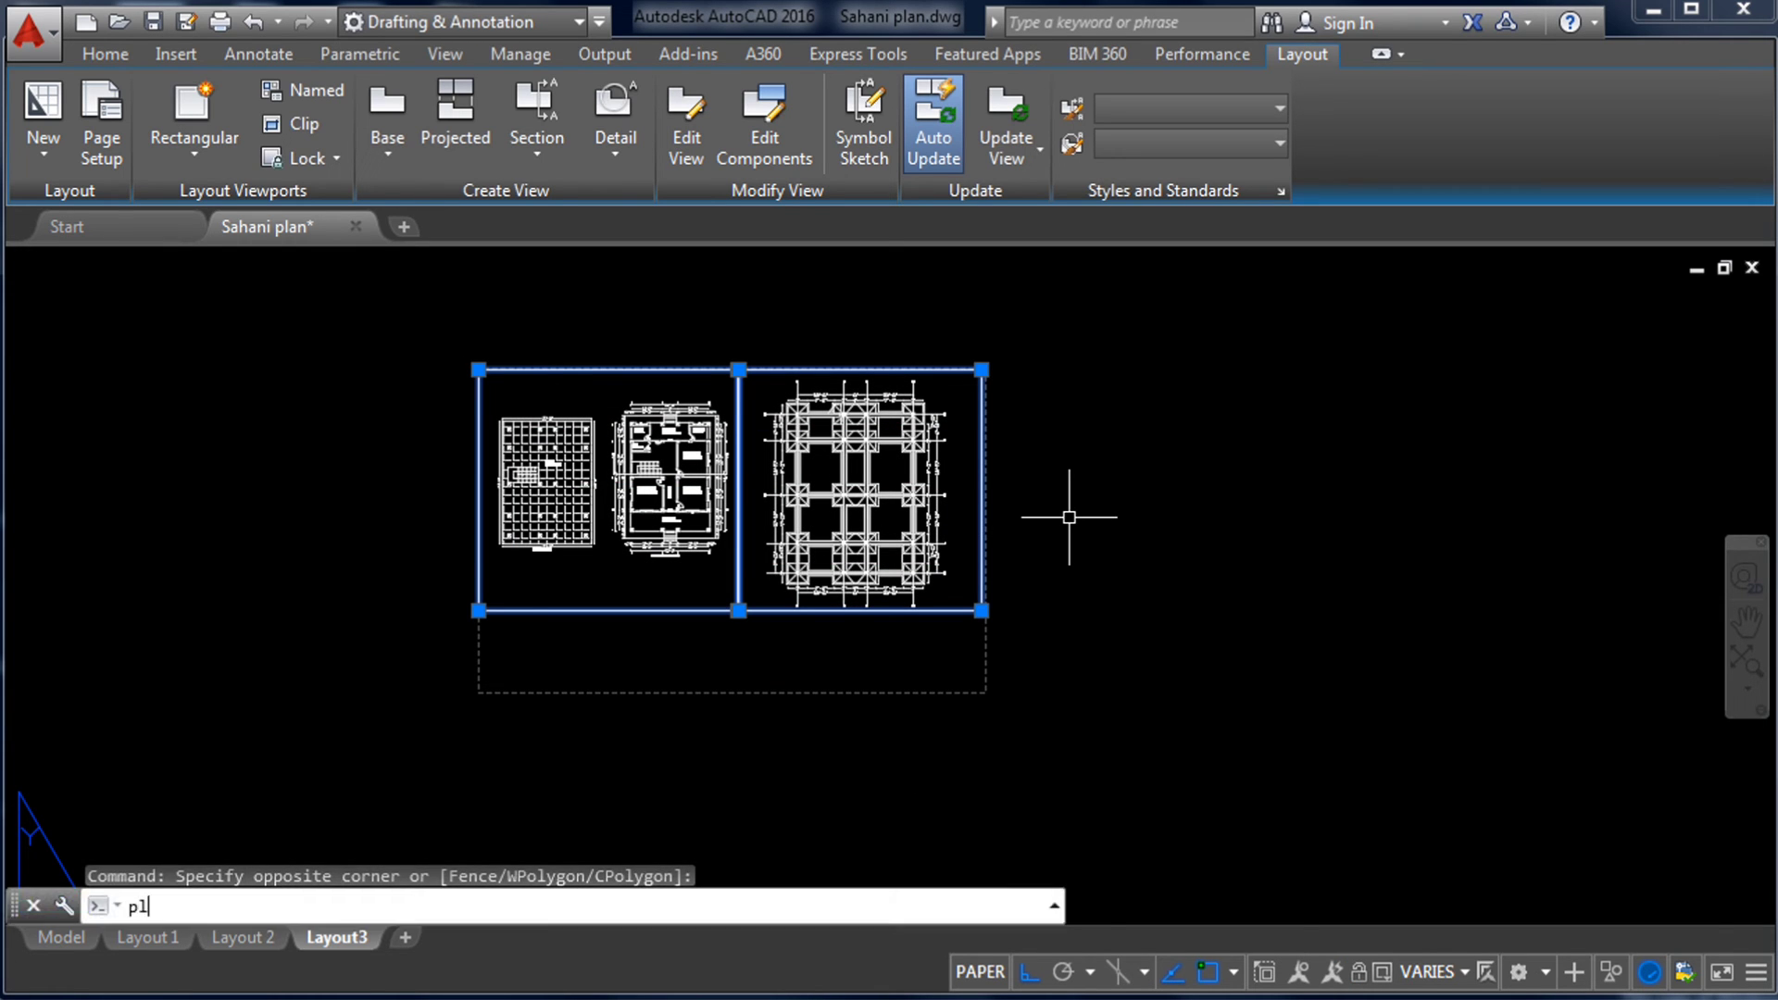
type("ot")
key("Return")
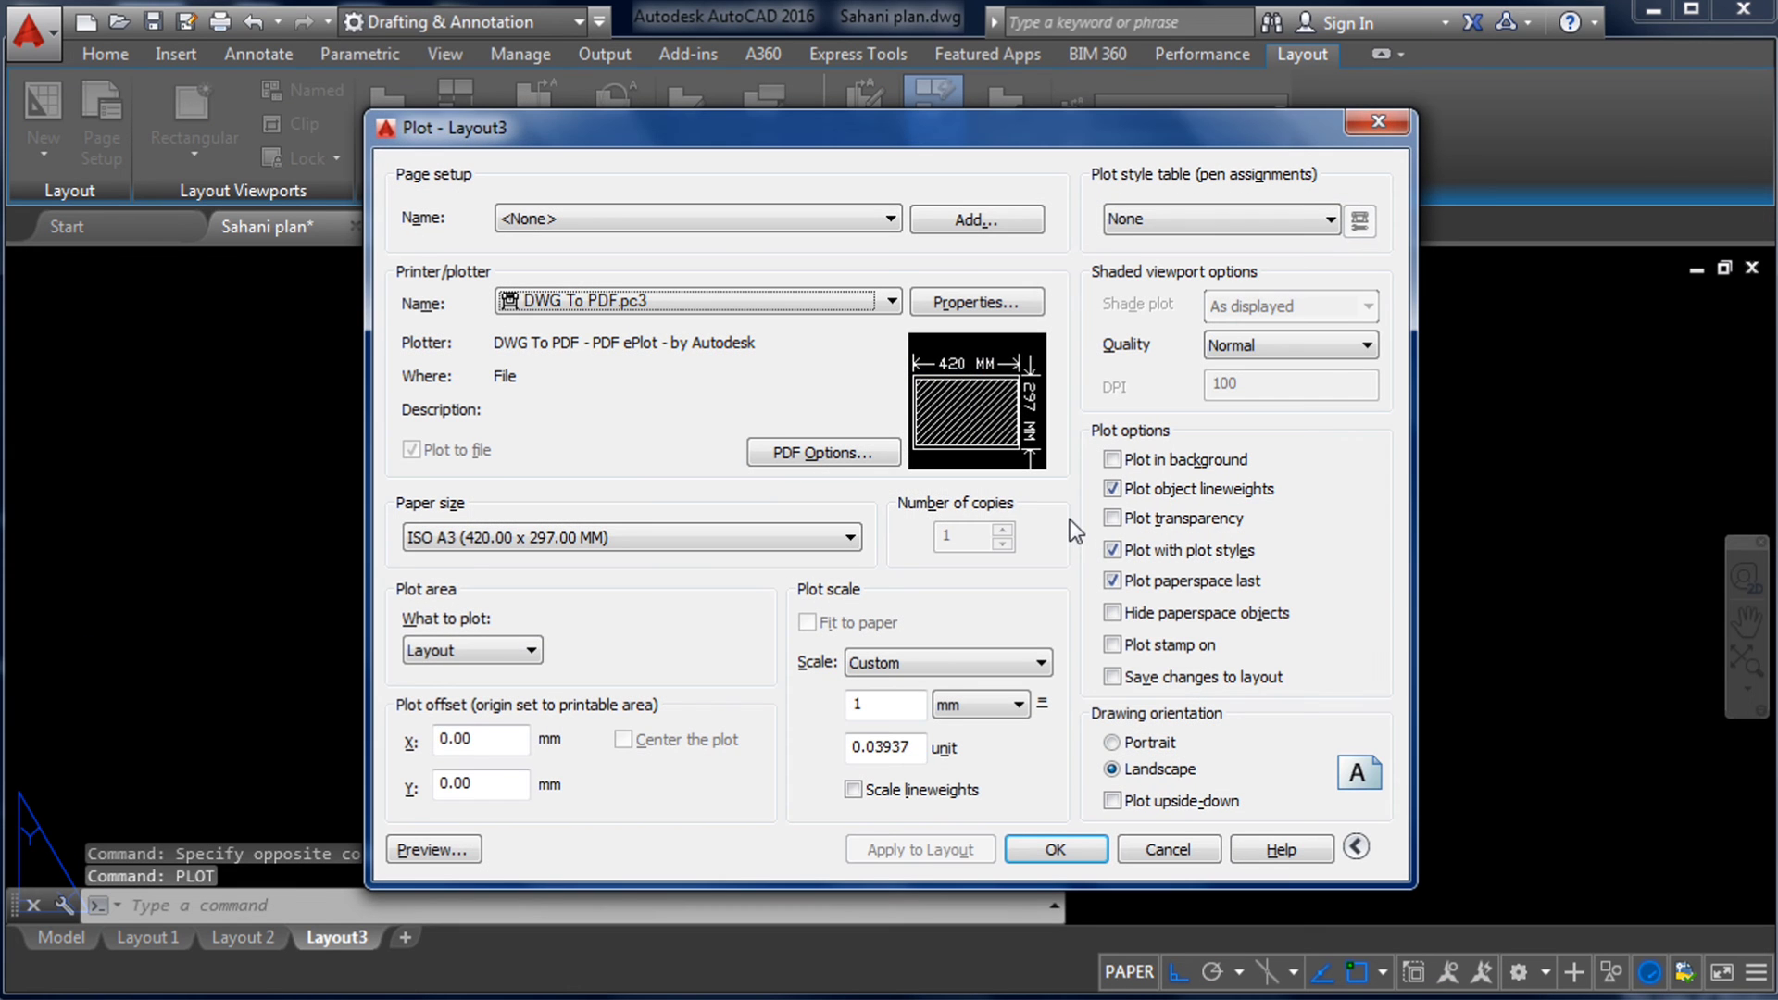
left_click(781, 304)
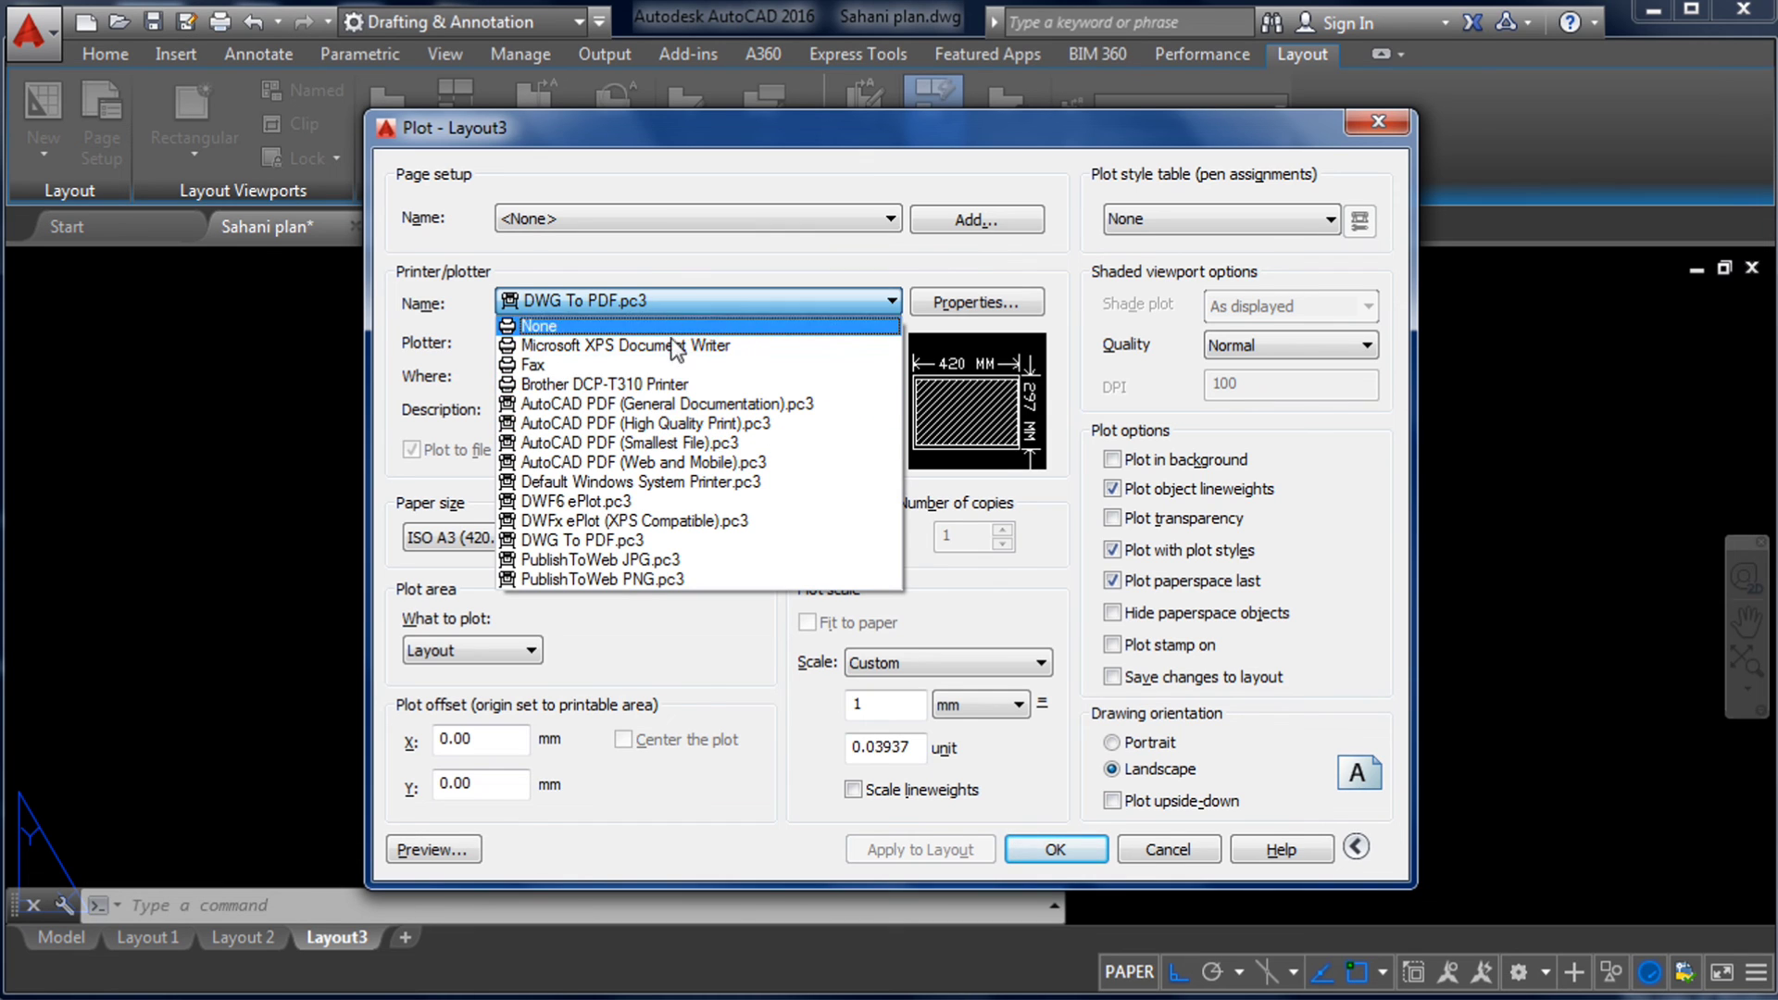
left_click(664, 540)
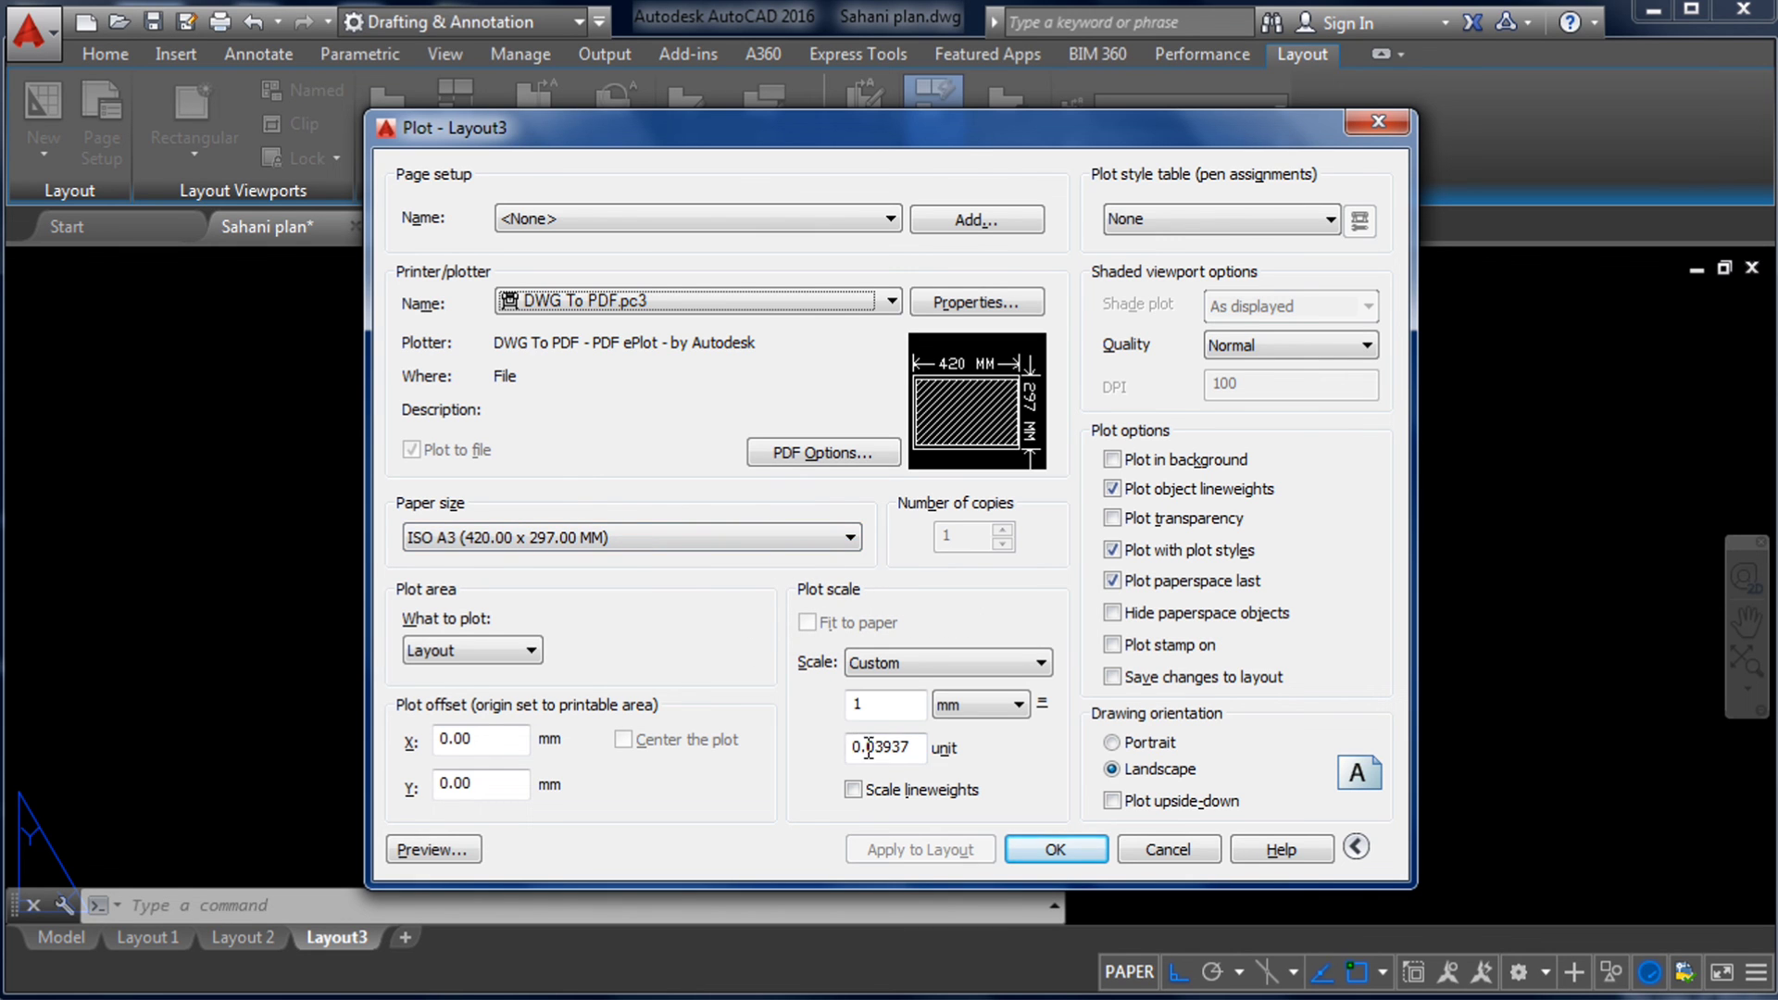
- Preview the Layout3 plot and inspect the three plans on the sheet
left_click(456, 847)
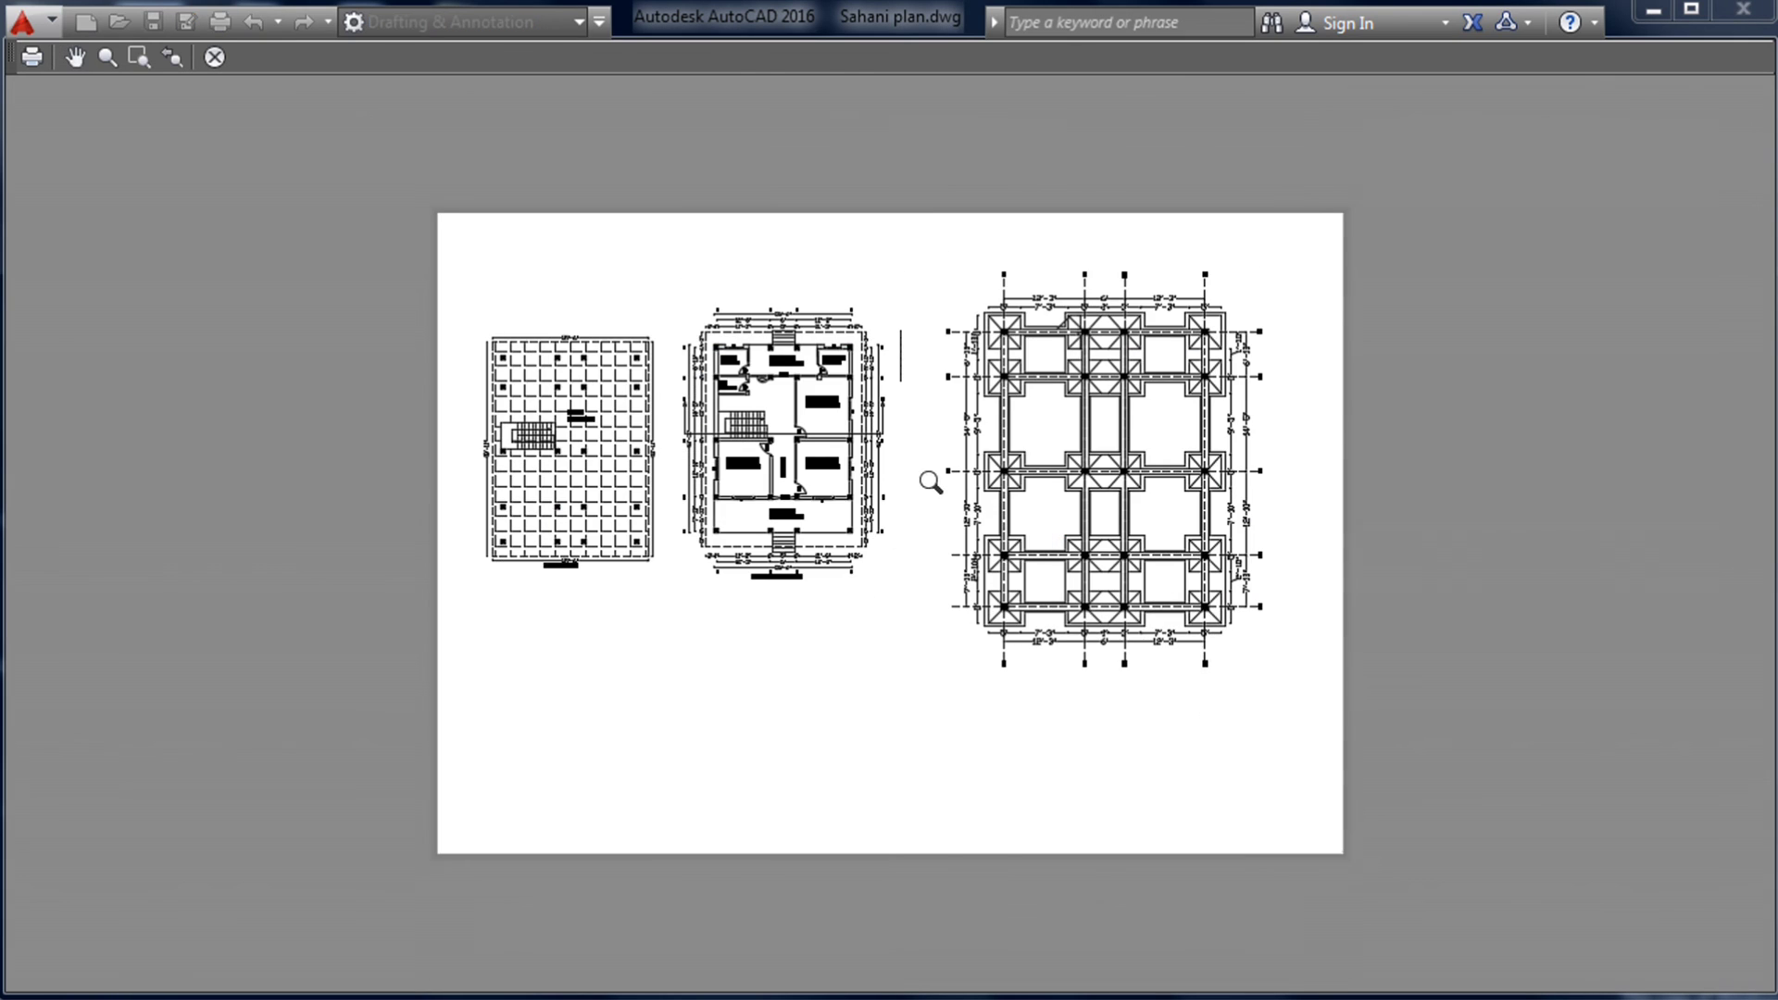
scroll(931, 481, "up", 4)
scroll(921, 476, "down", 4)
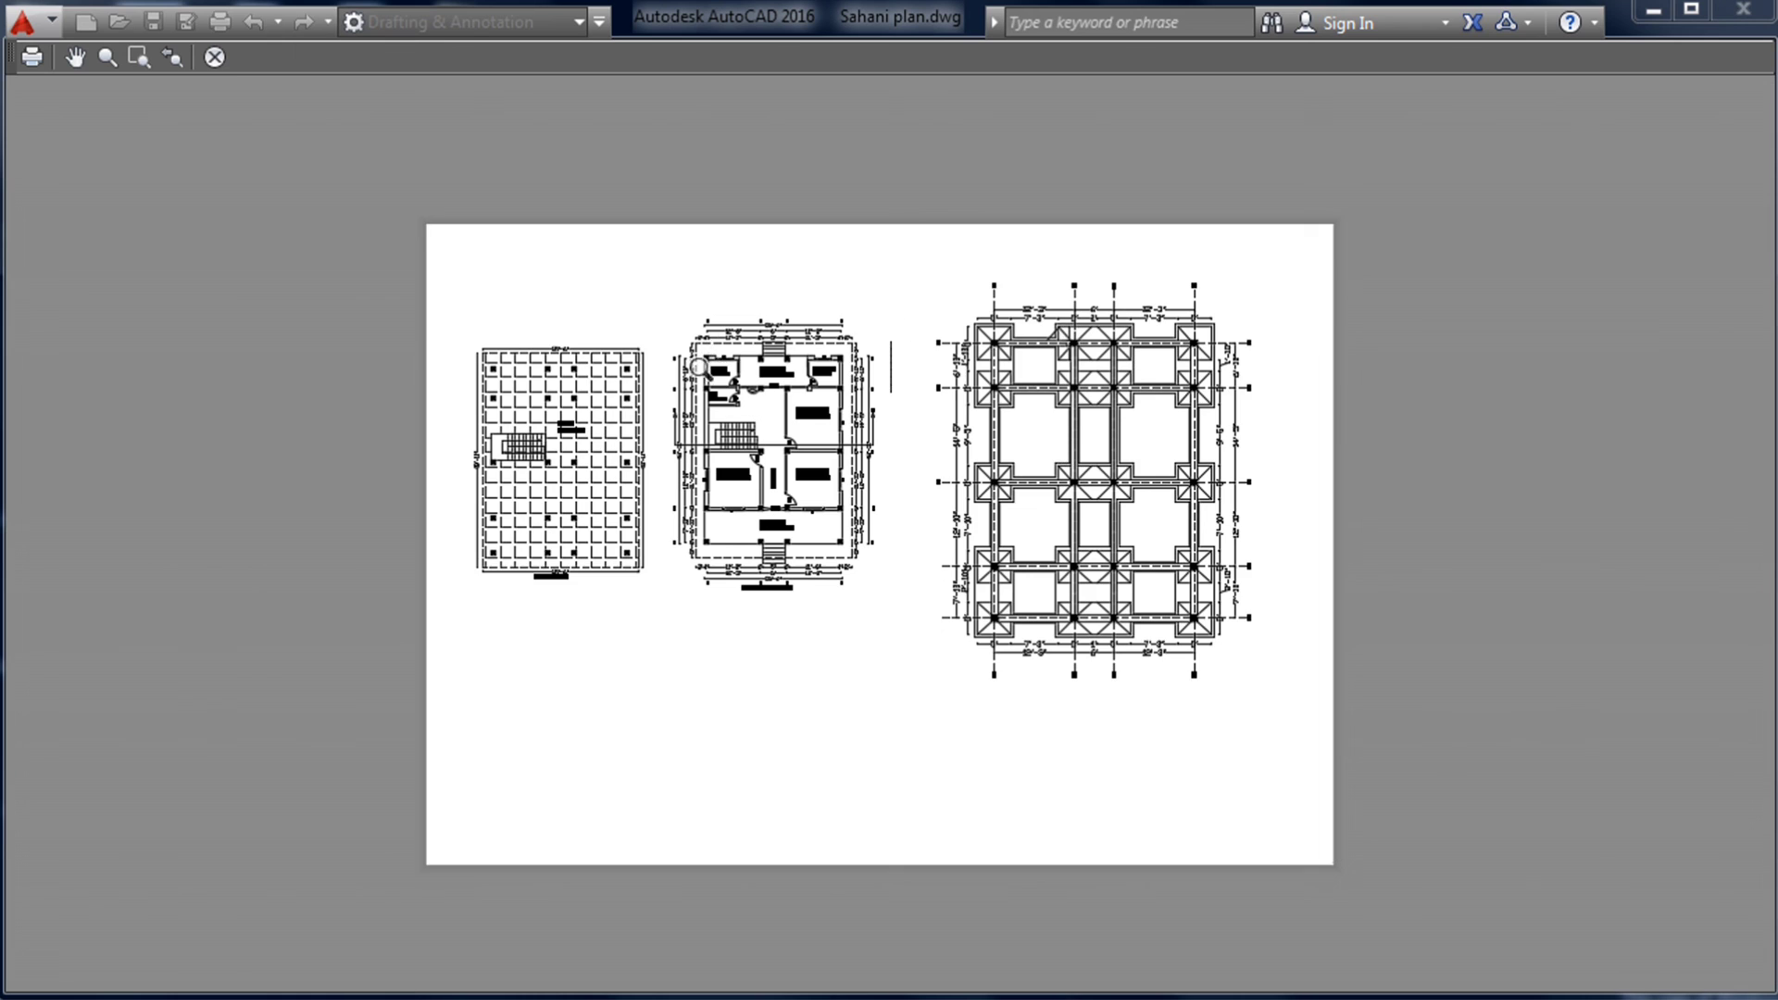
- Examine the footing plan and the blank lower part of the sheet in the plot preview, and return to Layout3
scroll(699, 368, "up", 2)
scroll(667, 329, "down", 2)
scroll(971, 438, "up", 2)
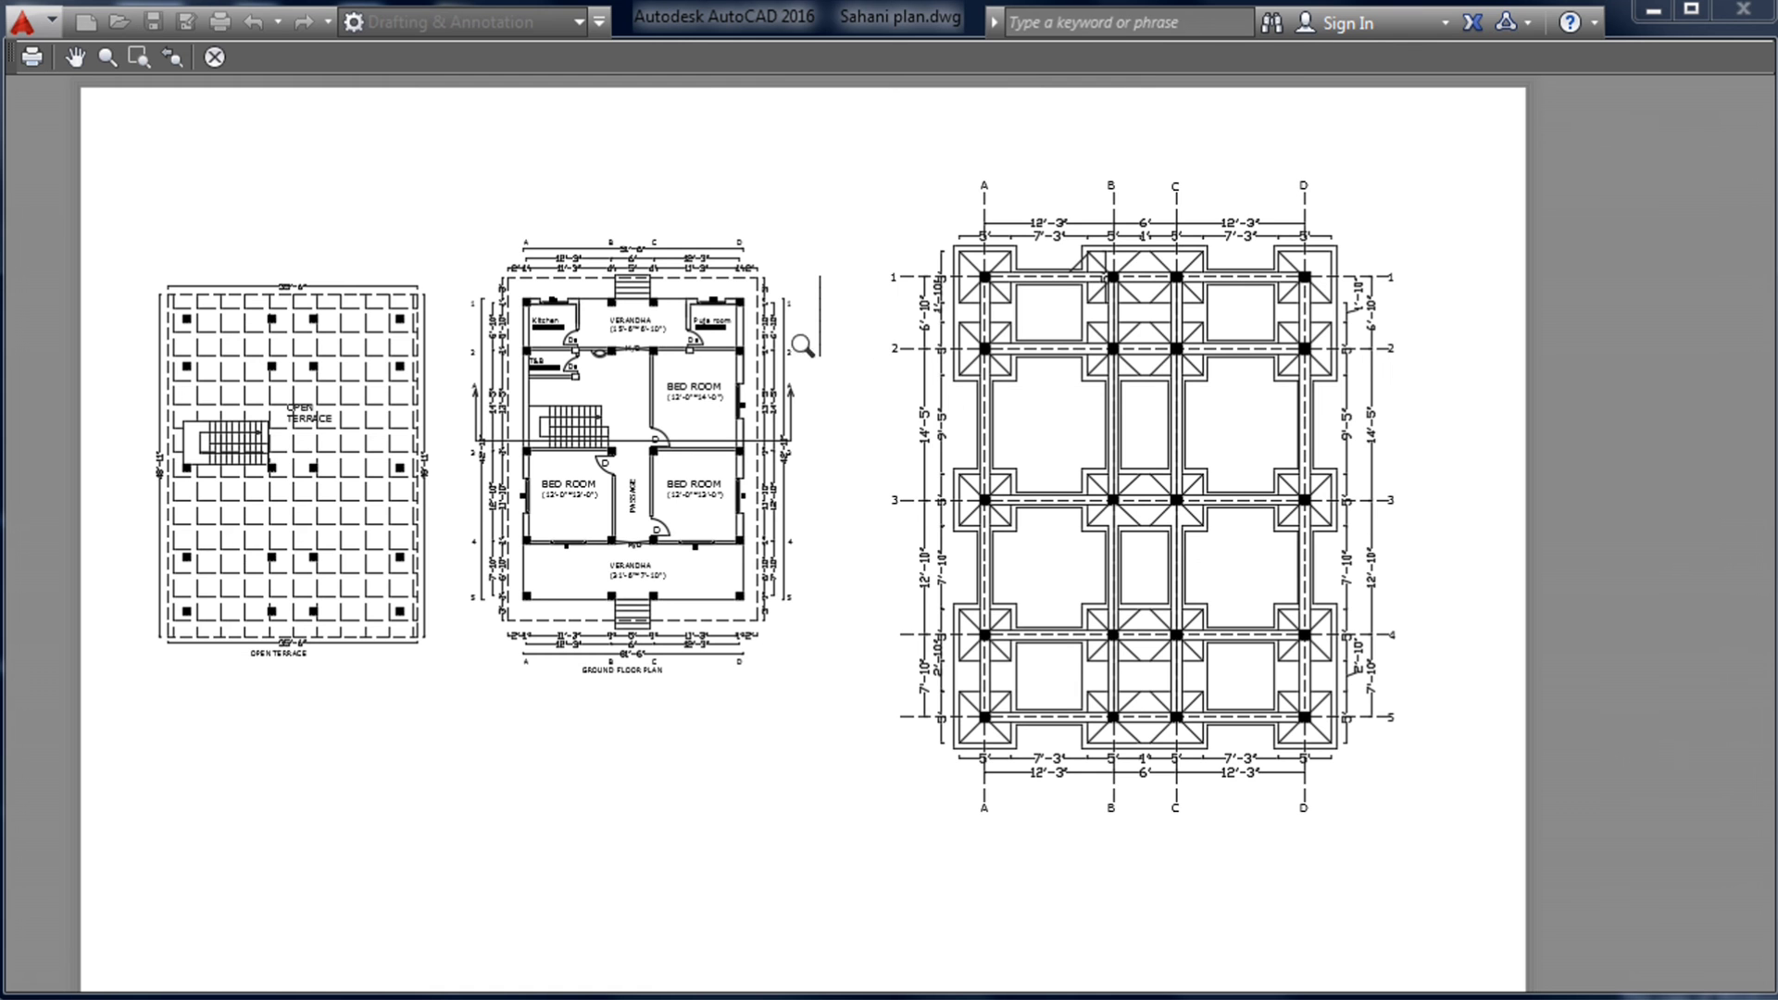
scroll(805, 347, "down", 2)
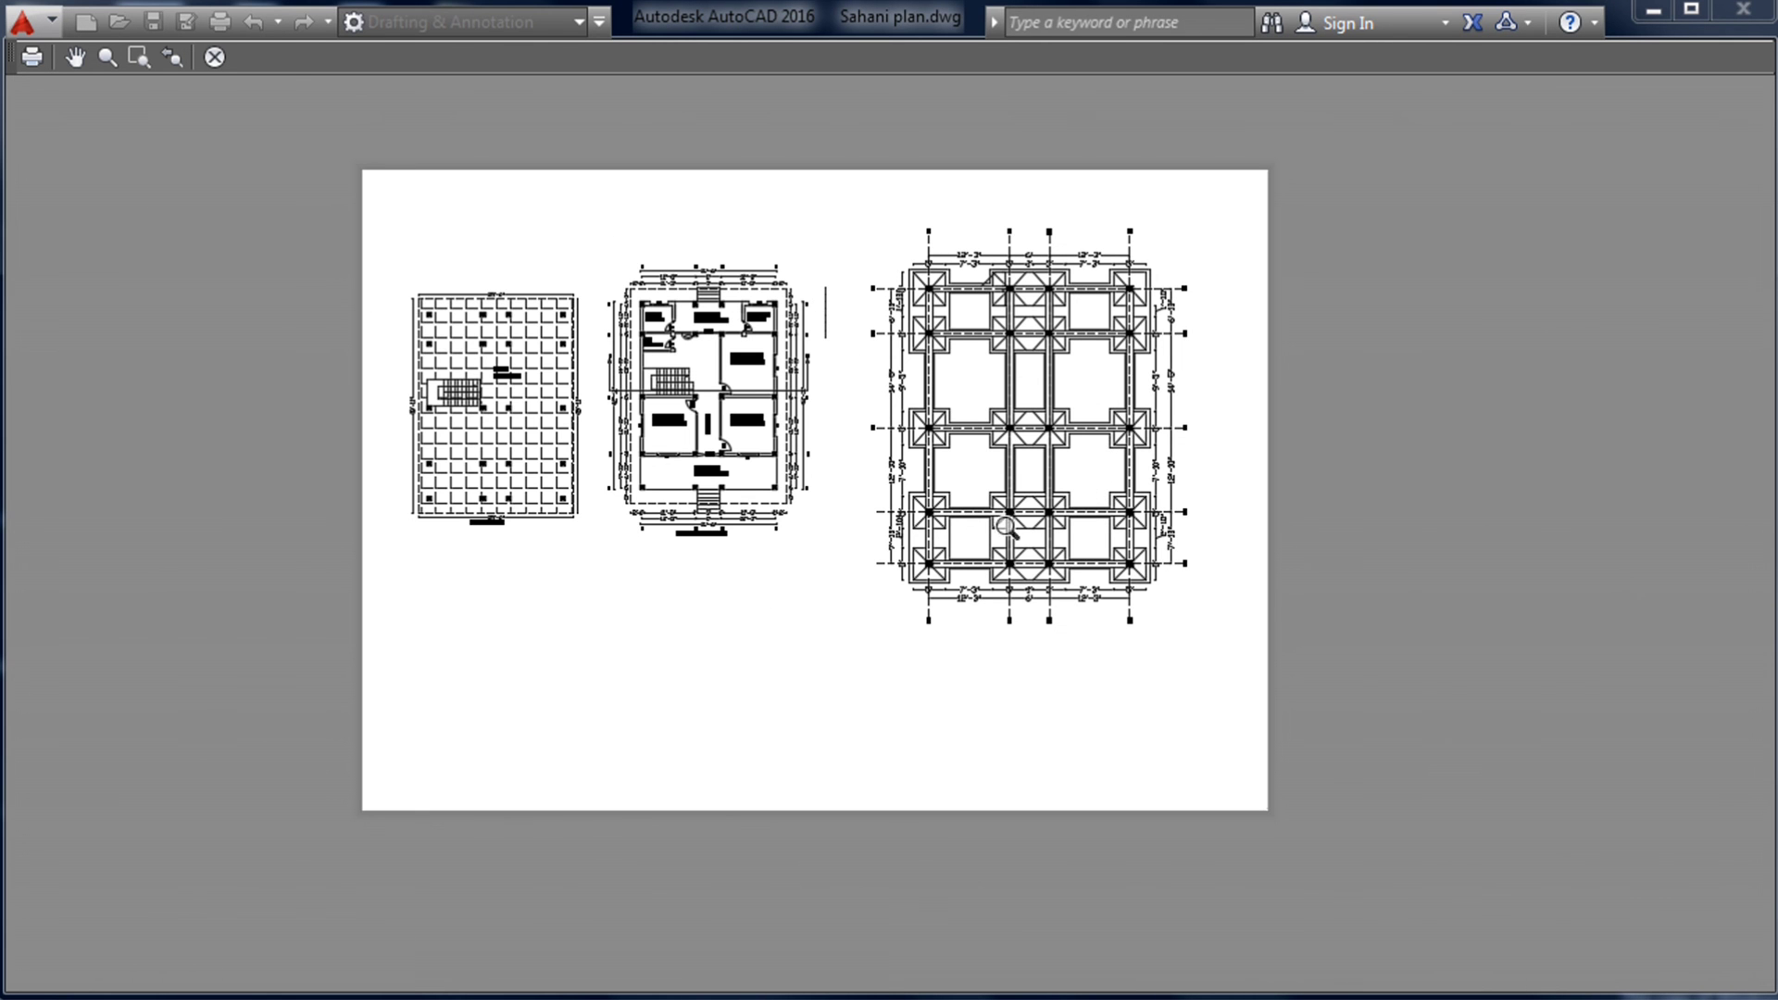
scroll(472, 769, "up", 2)
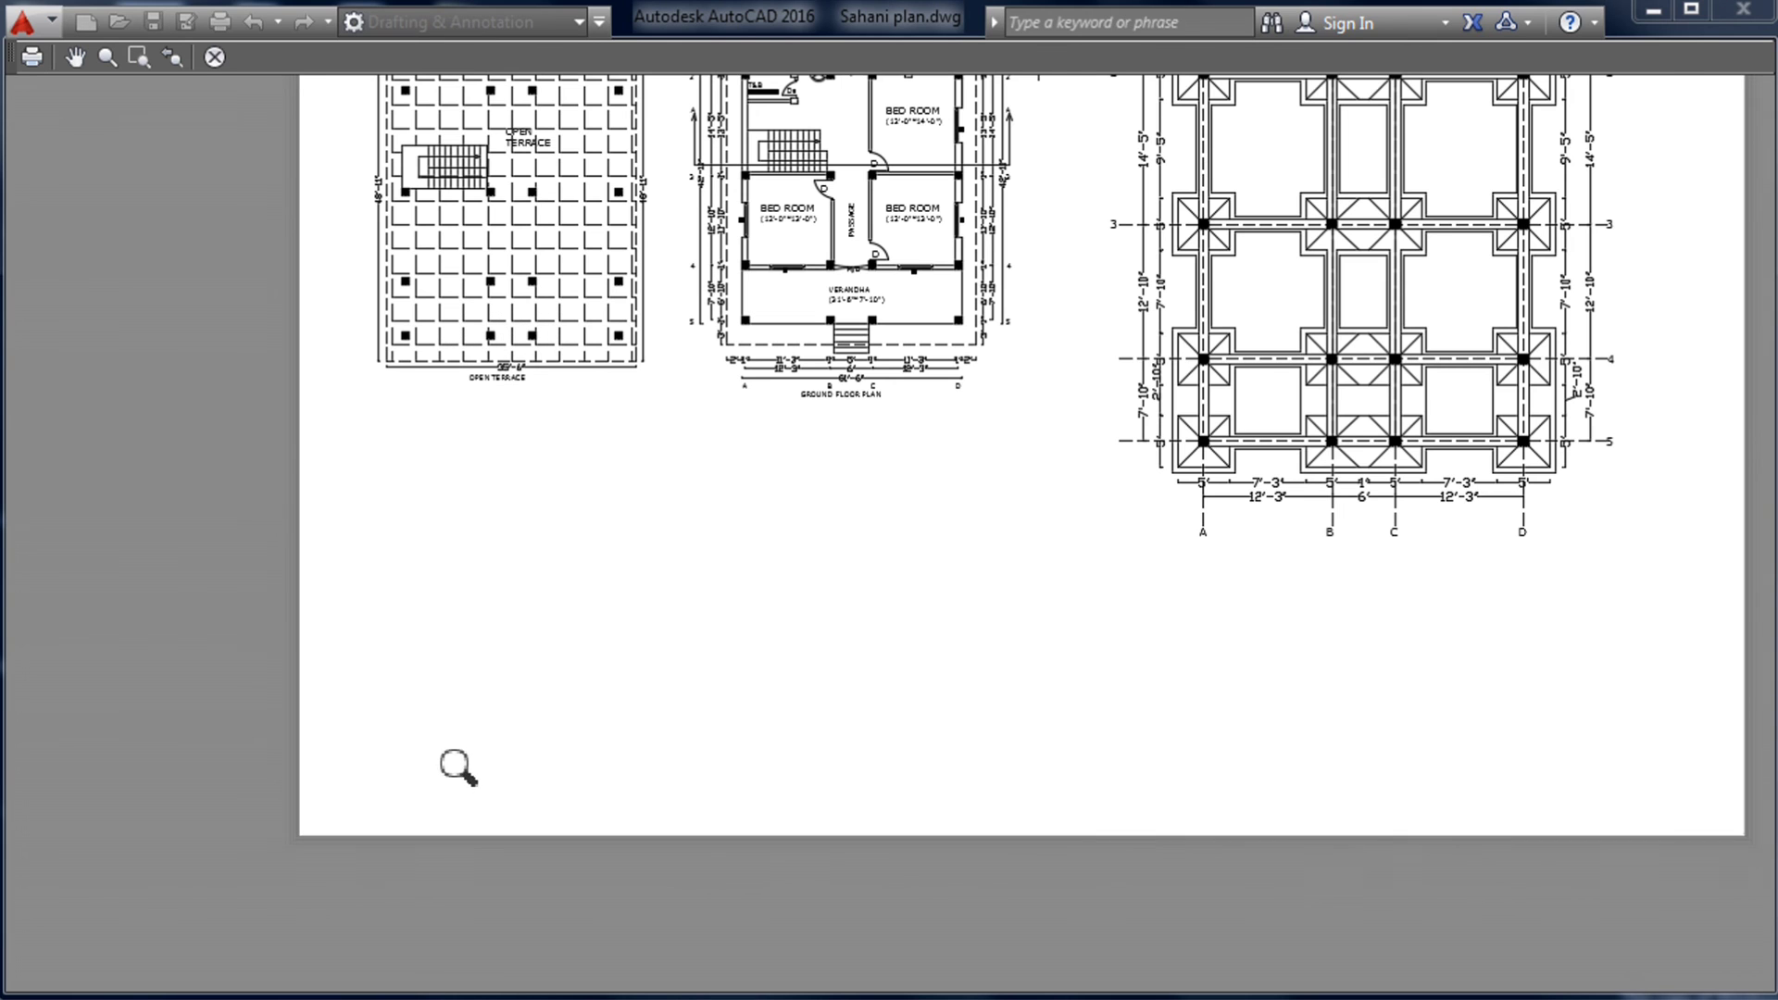
scroll(724, 778, "down", 2)
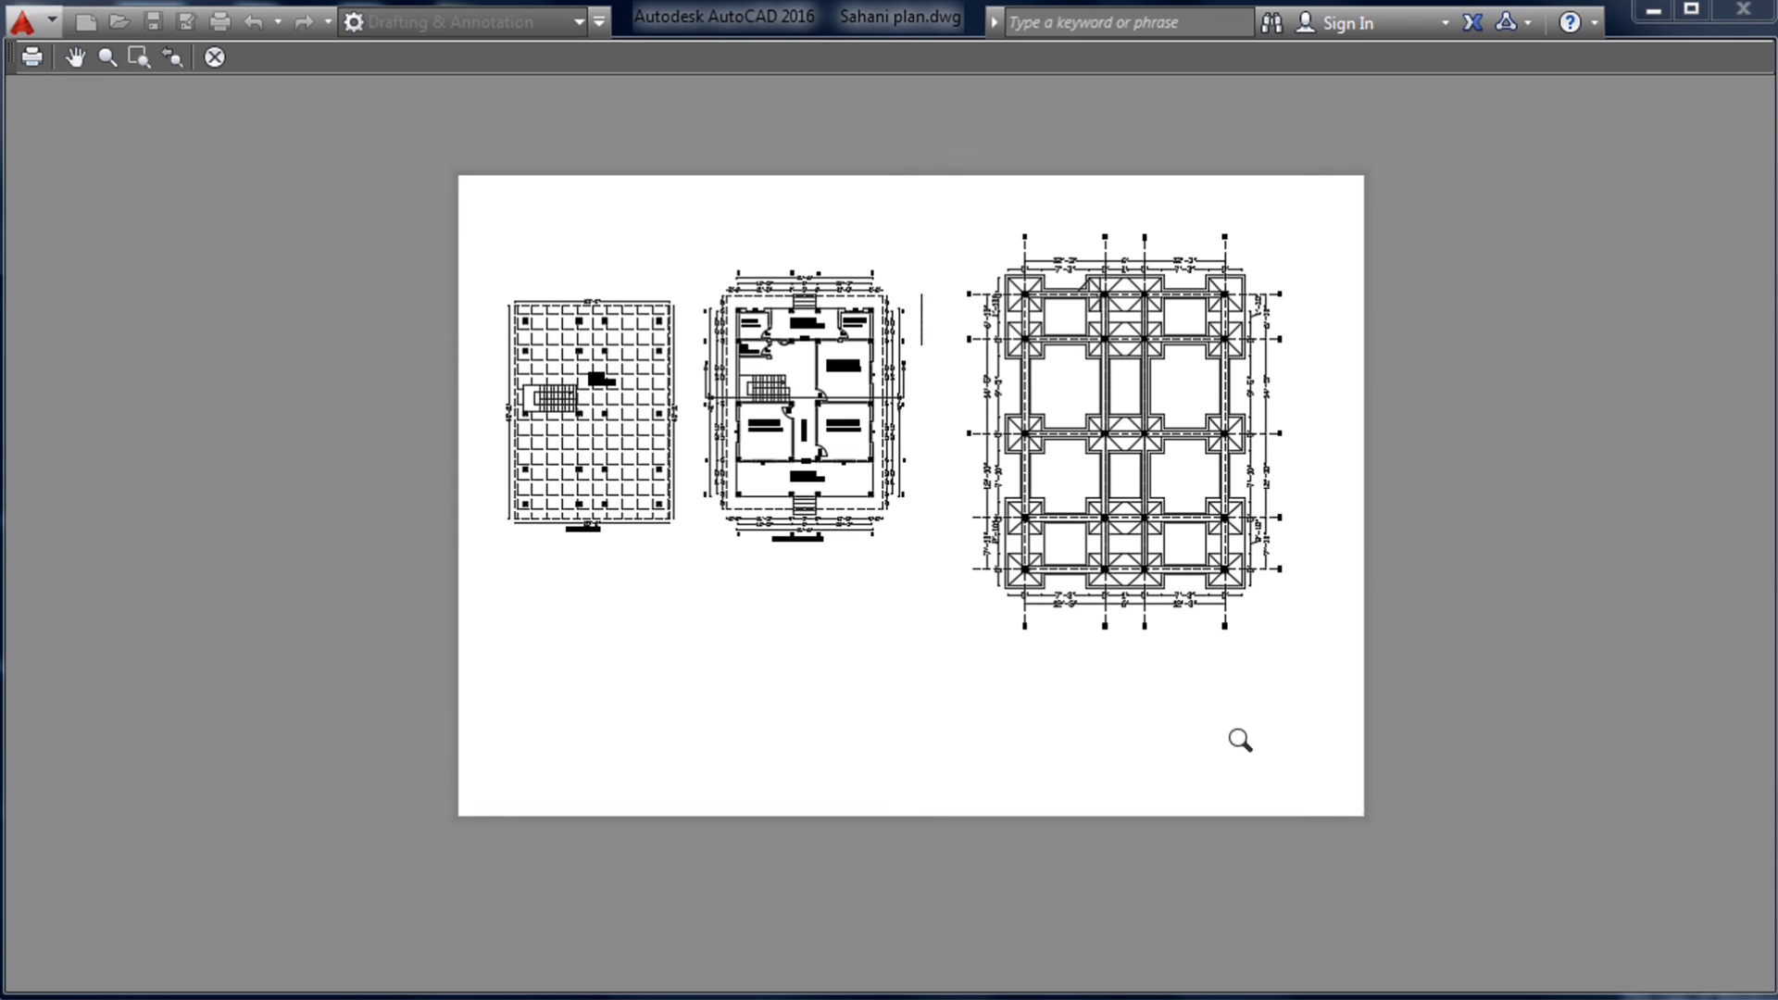
key("Escape")
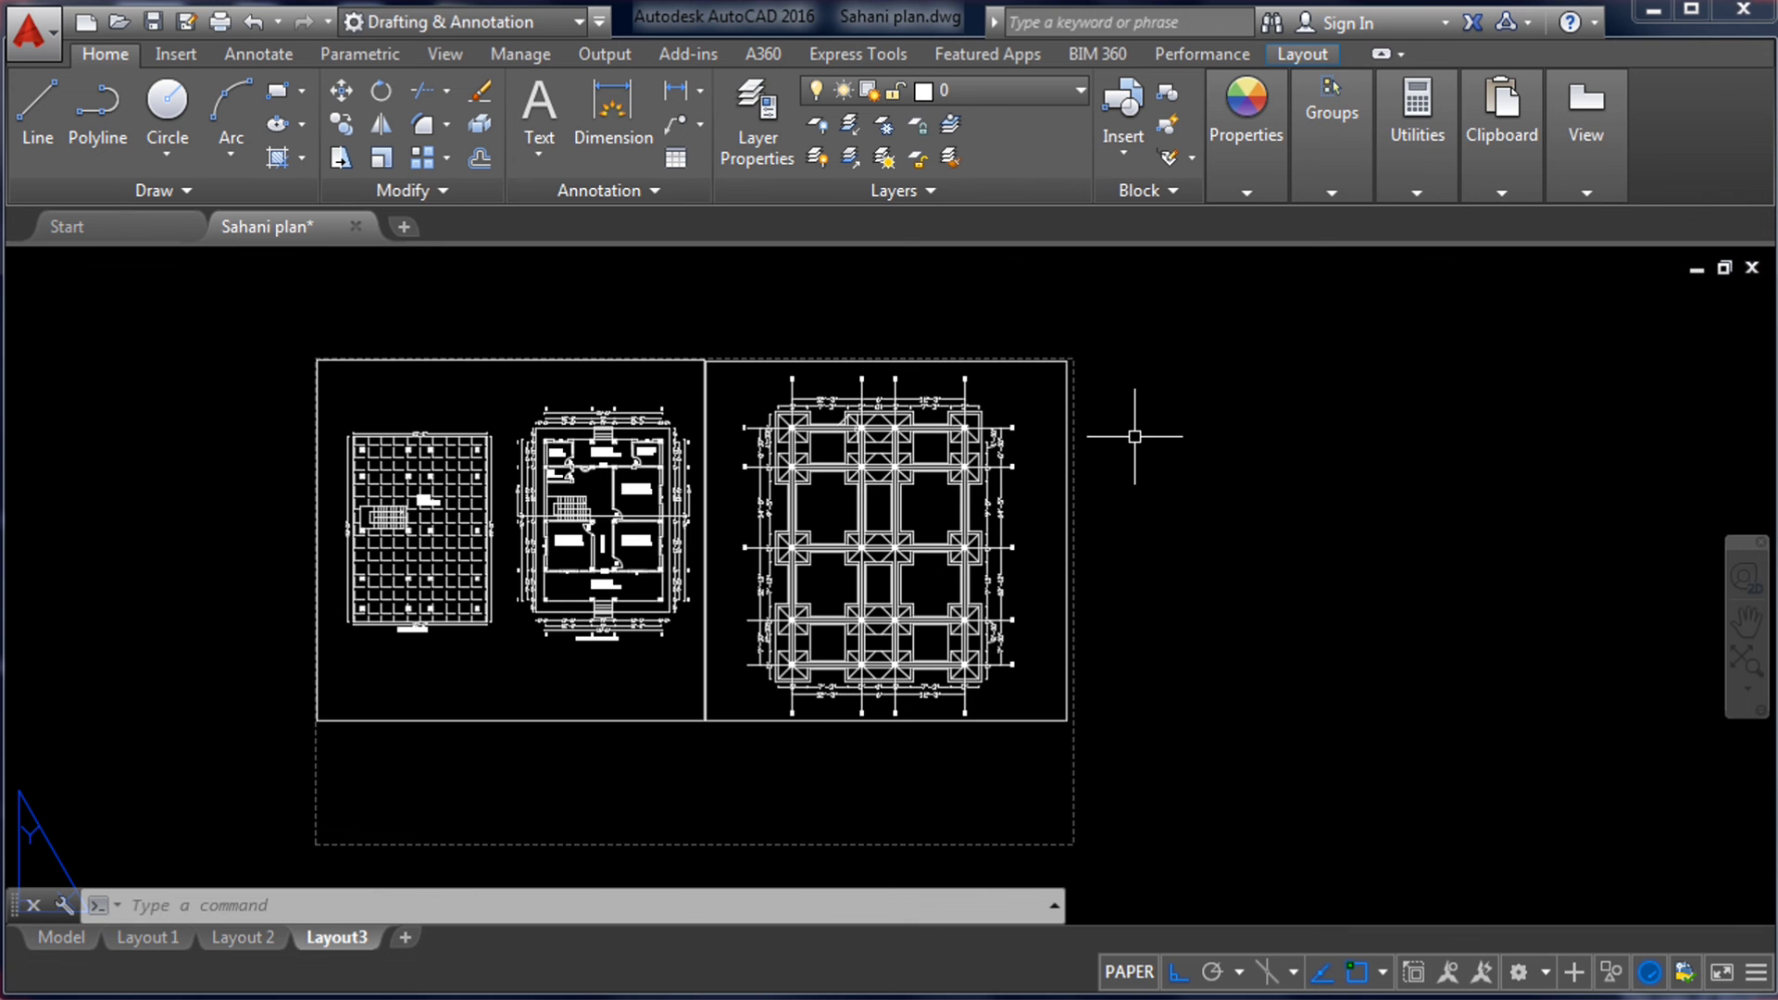
scroll(1135, 435, "down", 2)
scroll(1139, 480, "up", 2)
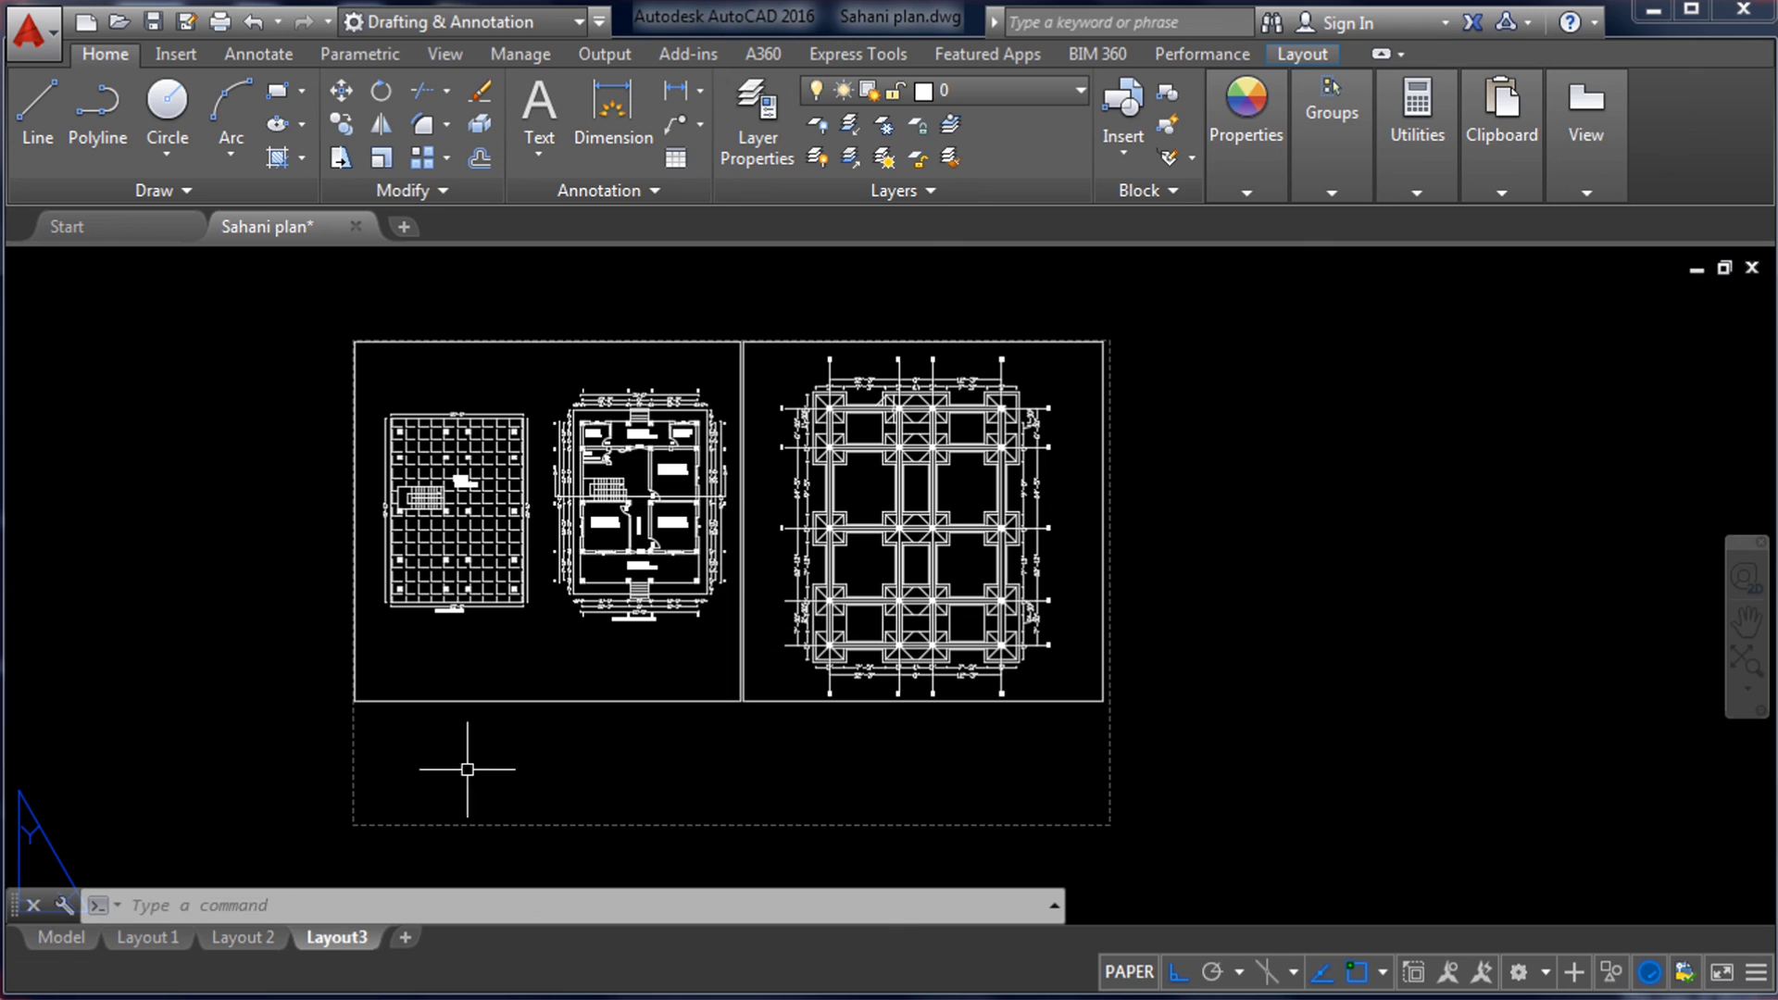